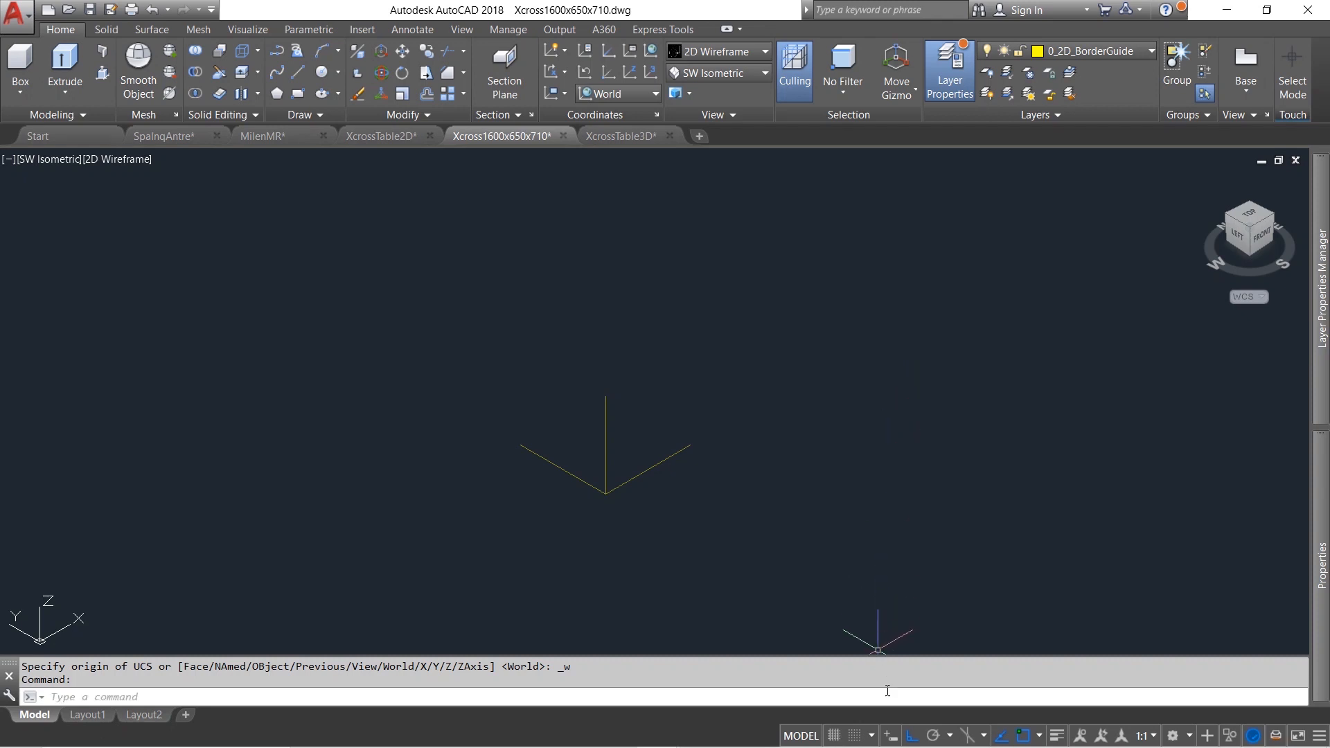
Draw a line over the Y-direction axis guide, from its outer end to the common origin corner
{"action": "type", "text": "l"}
{"action": "key", "text": "Return"}
{"action": "left_click", "coordinate": [521, 445]}
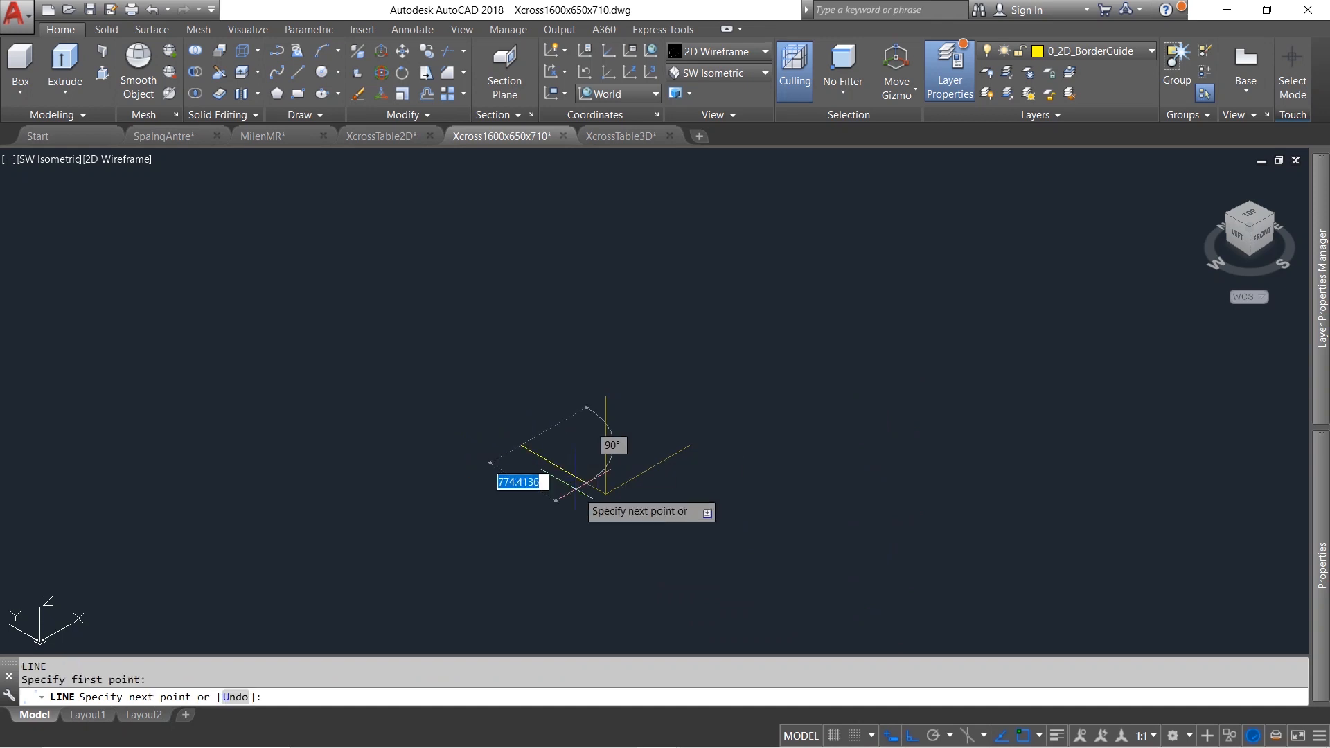
{"action": "left_click", "coordinate": [593, 485]}
{"action": "key", "text": "Escape"}
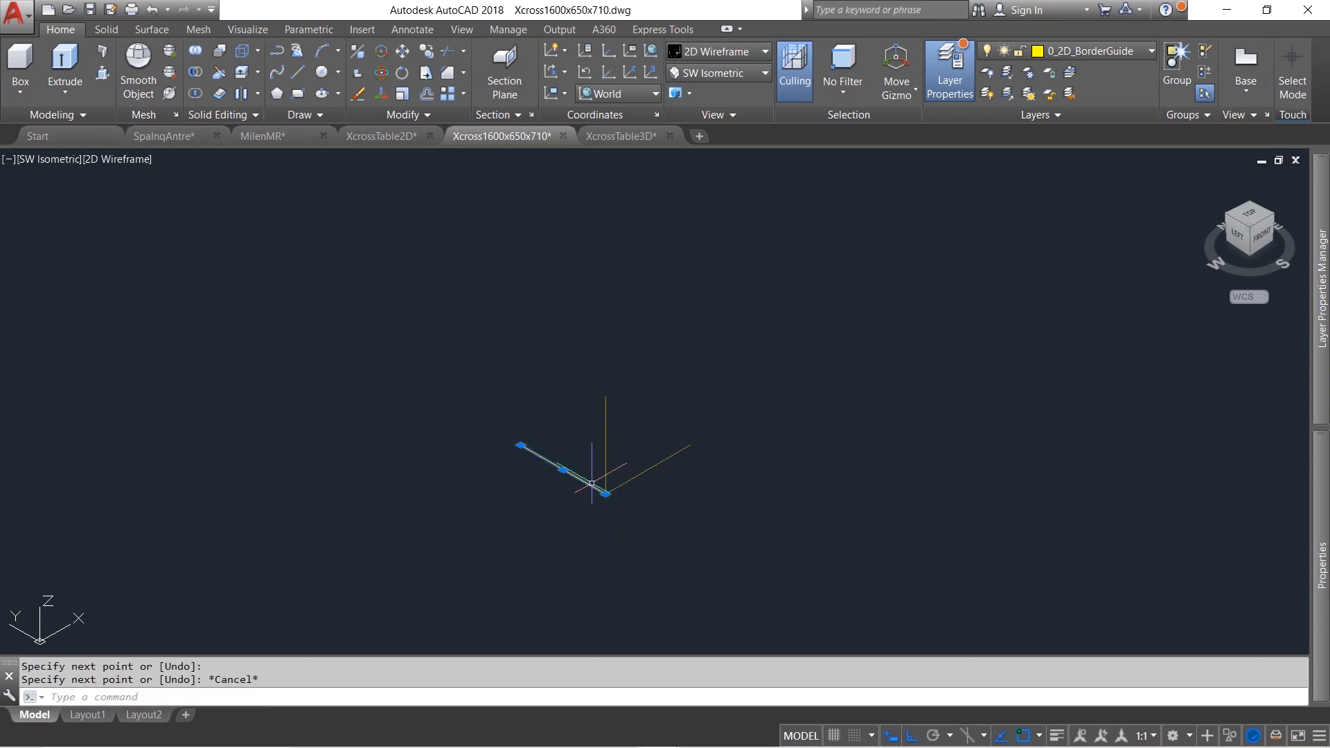
Move the new line 2000 along the X direction, away from the axis guides
{"action": "key", "text": "Return"}
{"action": "left_click", "coordinate": [724, 549]}
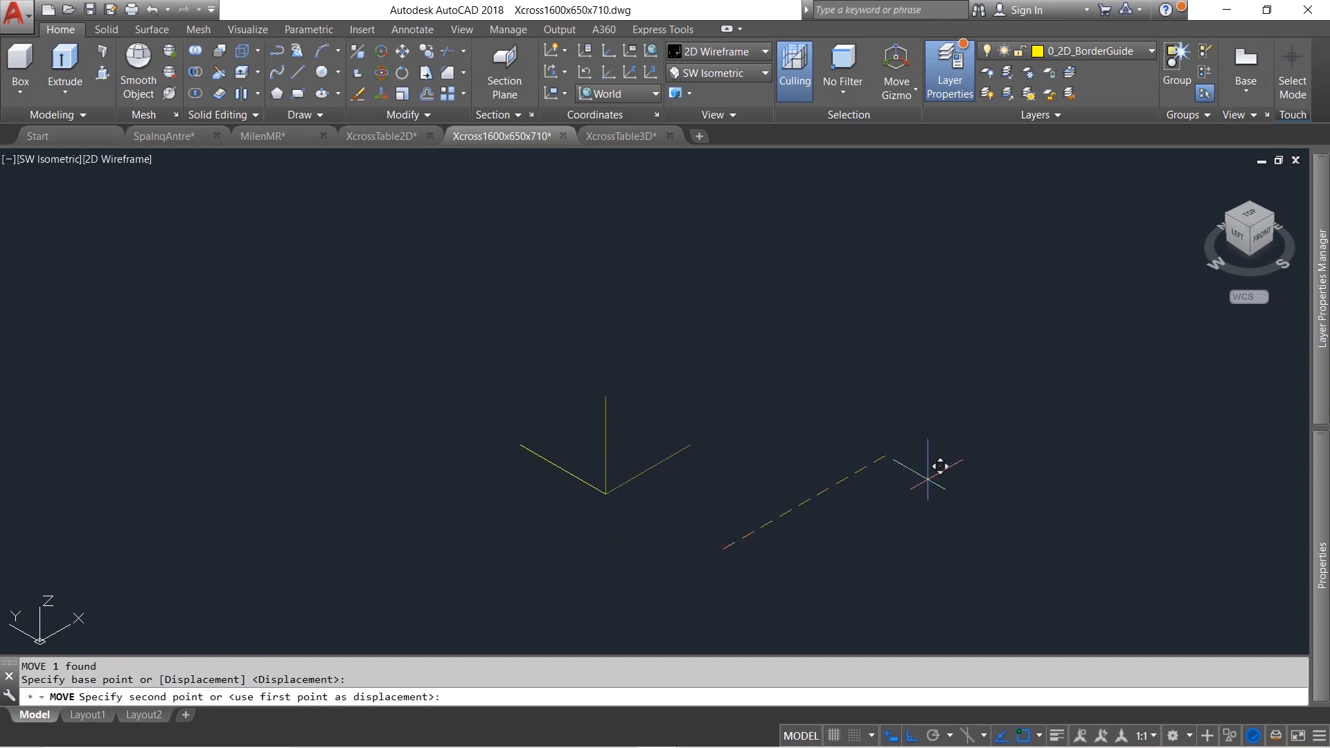
{"action": "type", "text": "200"}
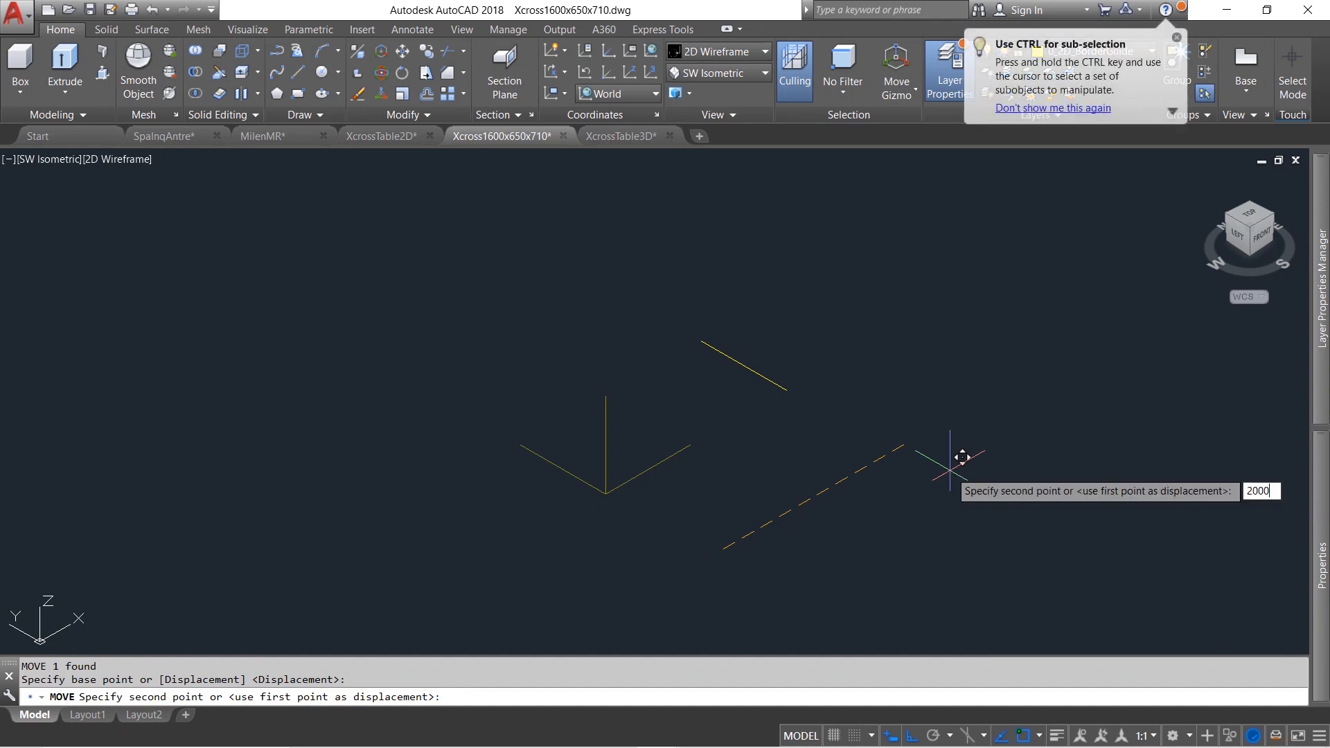
{"action": "type", "text": "0"}
{"action": "key", "text": "Return"}
Copy the moved line another 2000 along the X direction
{"action": "left_click", "coordinate": [591, 296]}
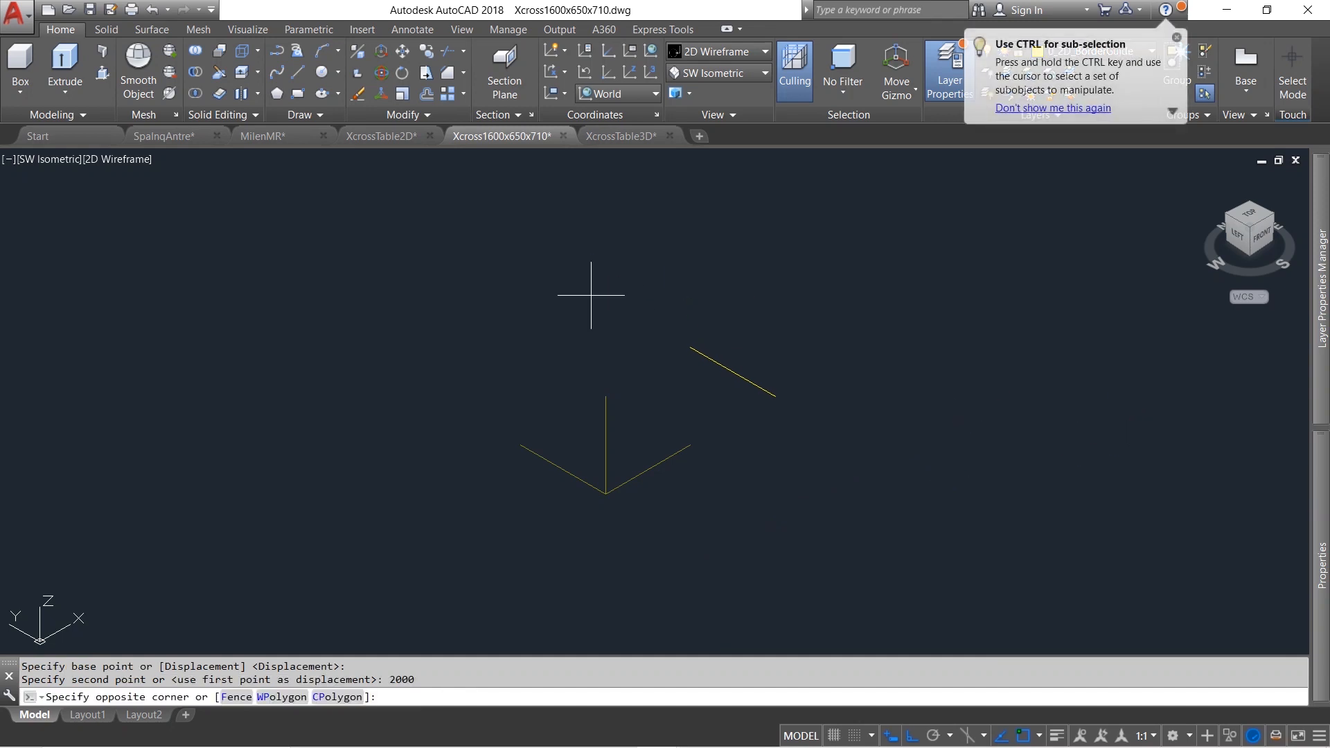
{"action": "left_click", "coordinate": [808, 414]}
{"action": "type", "text": "co"}
{"action": "key", "text": "Return"}
{"action": "left_click", "coordinate": [827, 475]}
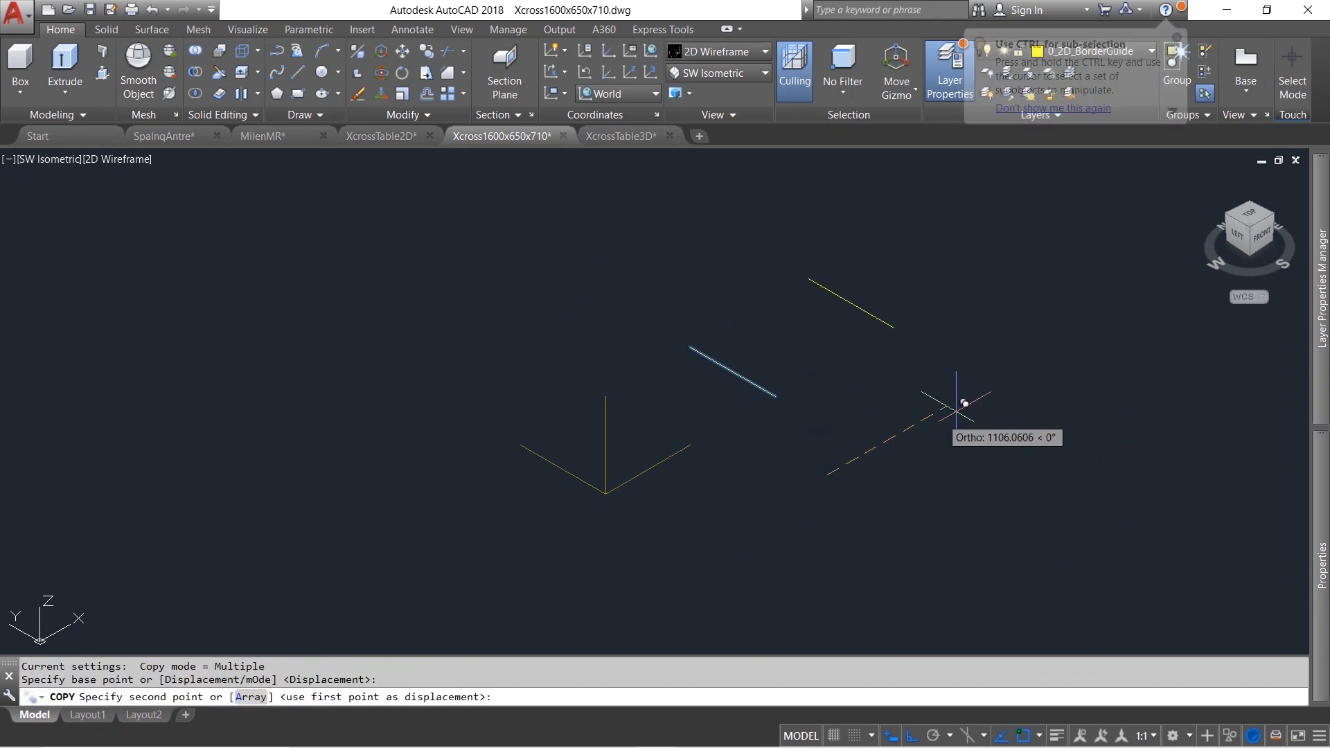
{"action": "type", "text": "2000"}
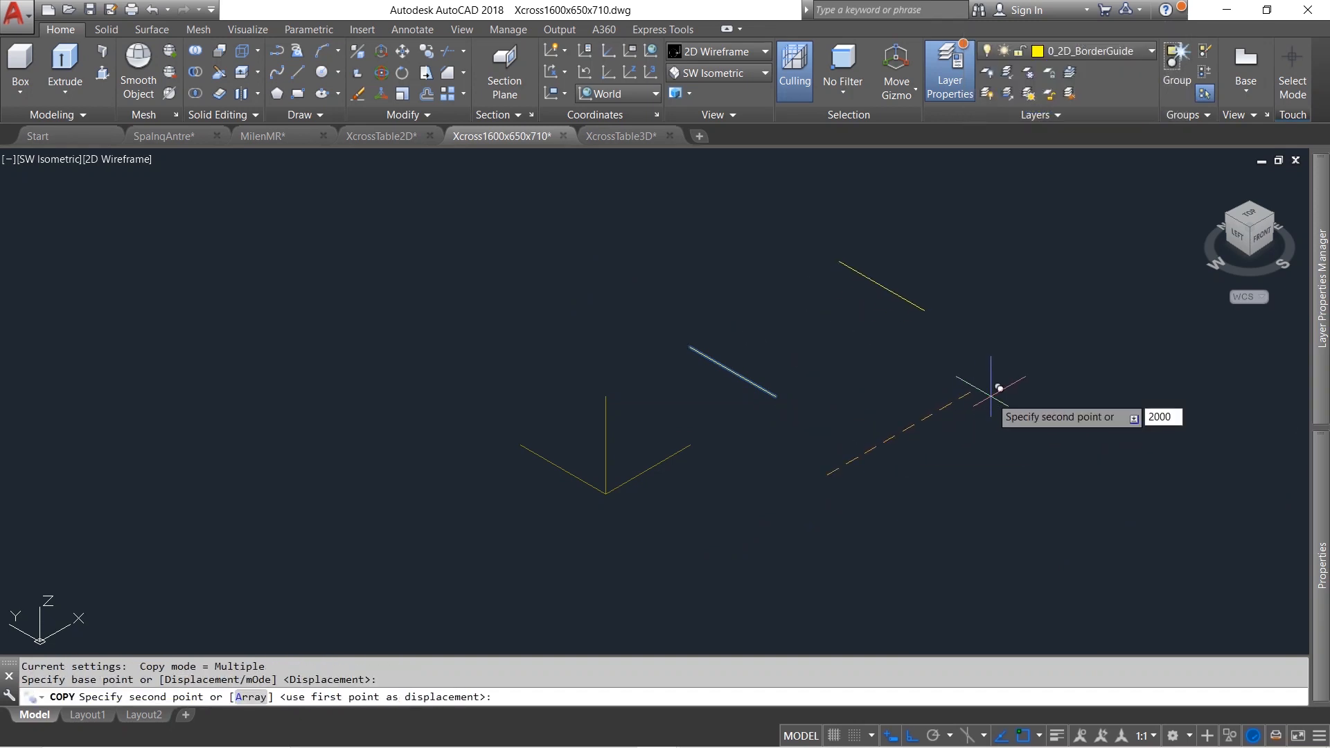
{"action": "key", "text": "Return"}
{"action": "key", "text": "Escape"}
Switch the model to the Top view
{"action": "left_click", "coordinate": [724, 76]}
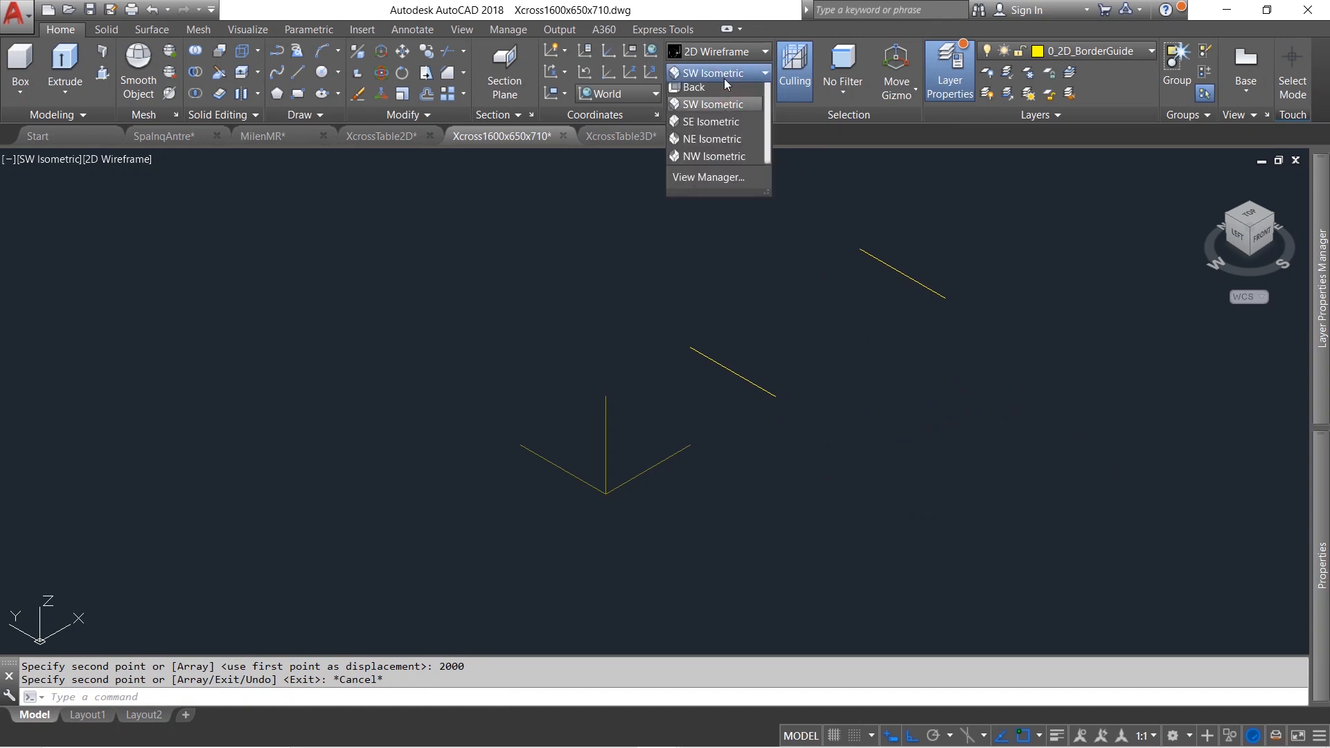
{"action": "left_click", "coordinate": [720, 90]}
{"action": "scroll", "coordinate": [495, 279], "scroll_direction": "down", "scroll_amount": 2}
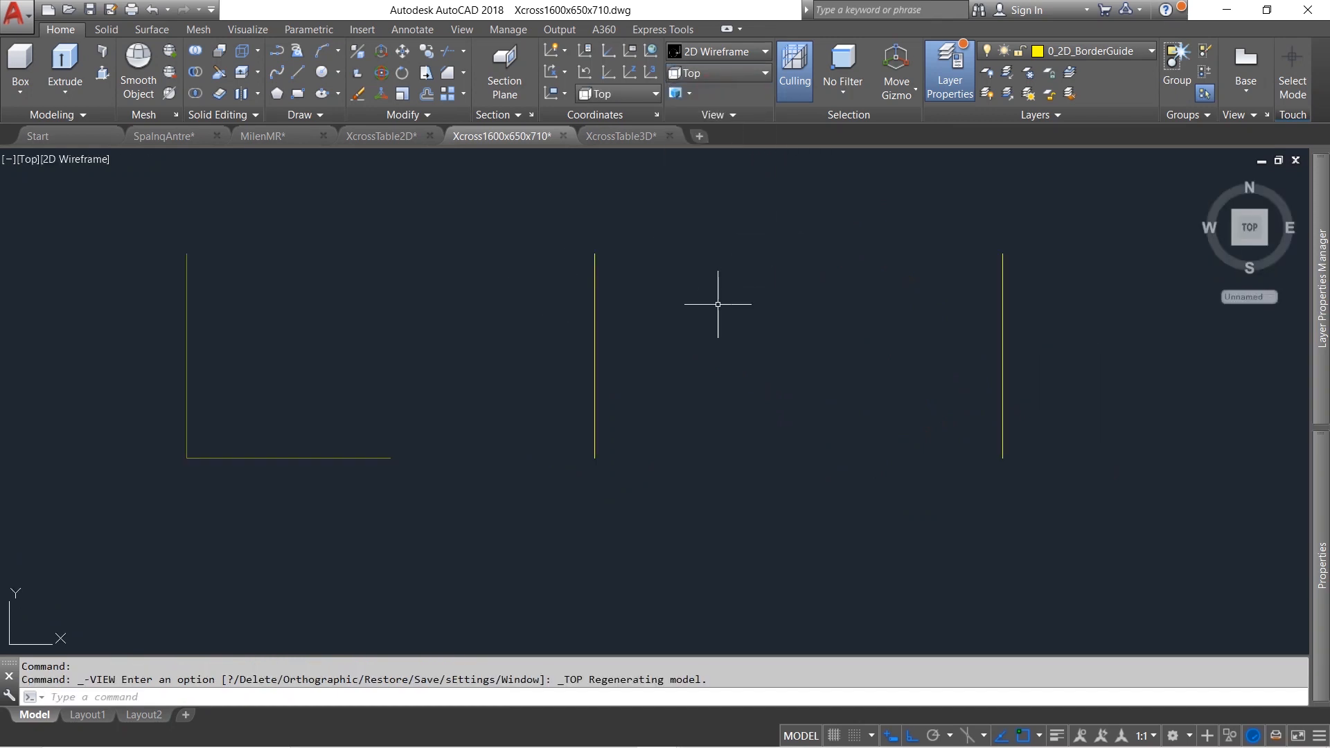
{"action": "scroll", "coordinate": [611, 416], "scroll_direction": "down", "scroll_amount": 1}
{"action": "scroll", "coordinate": [866, 441], "scroll_direction": "up", "scroll_amount": 2}
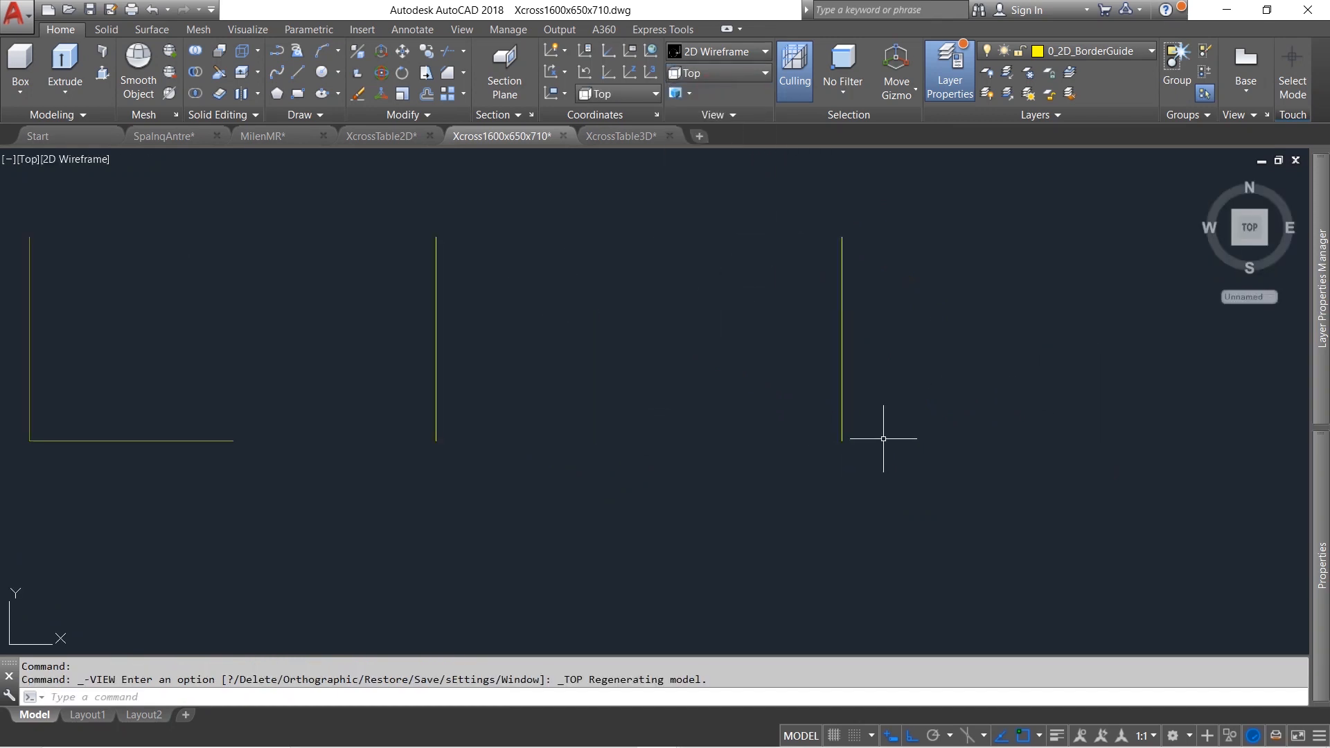
Draw a 1600 by 650 rectangle from lines, with its lower long side centred on the lower end of the farthest vertical guide
{"action": "type", "text": "l"}
{"action": "key", "text": "Return"}
{"action": "left_click", "coordinate": [843, 440]}
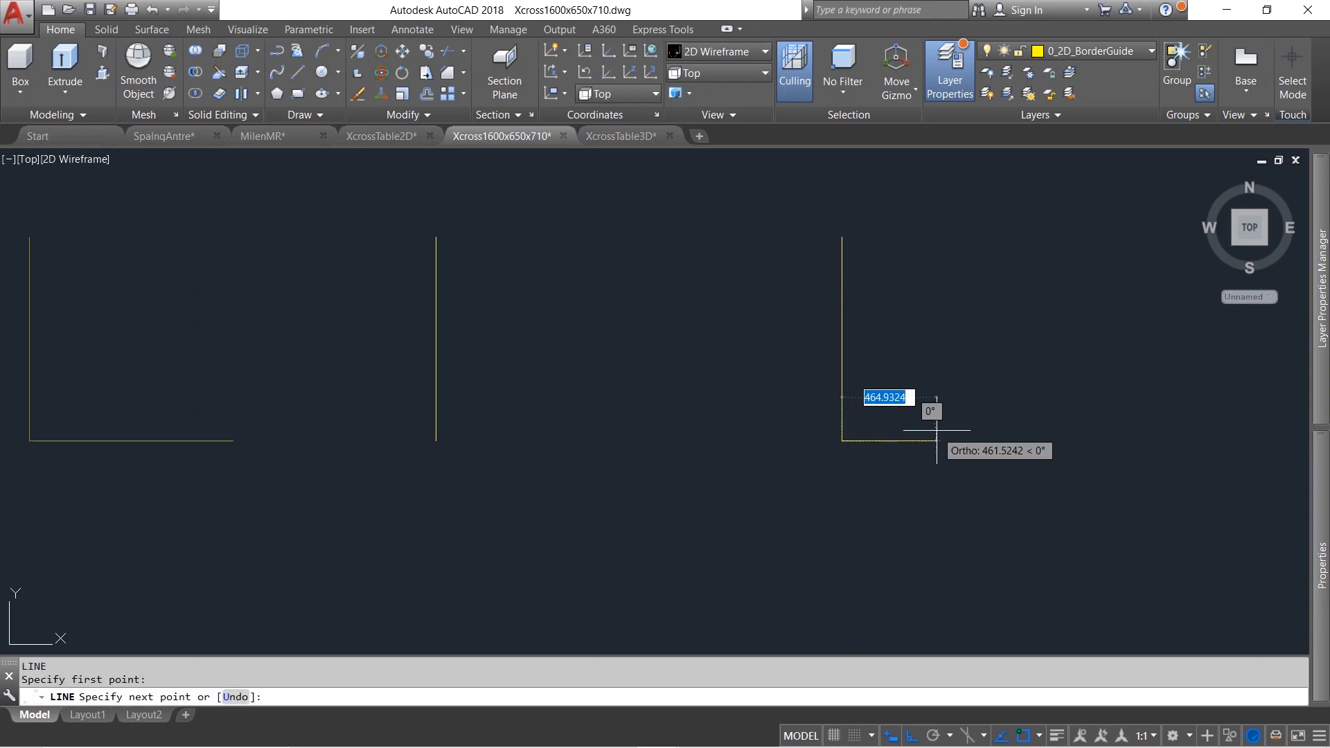
{"action": "type", "text": "800"}
{"action": "key", "text": "Return"}
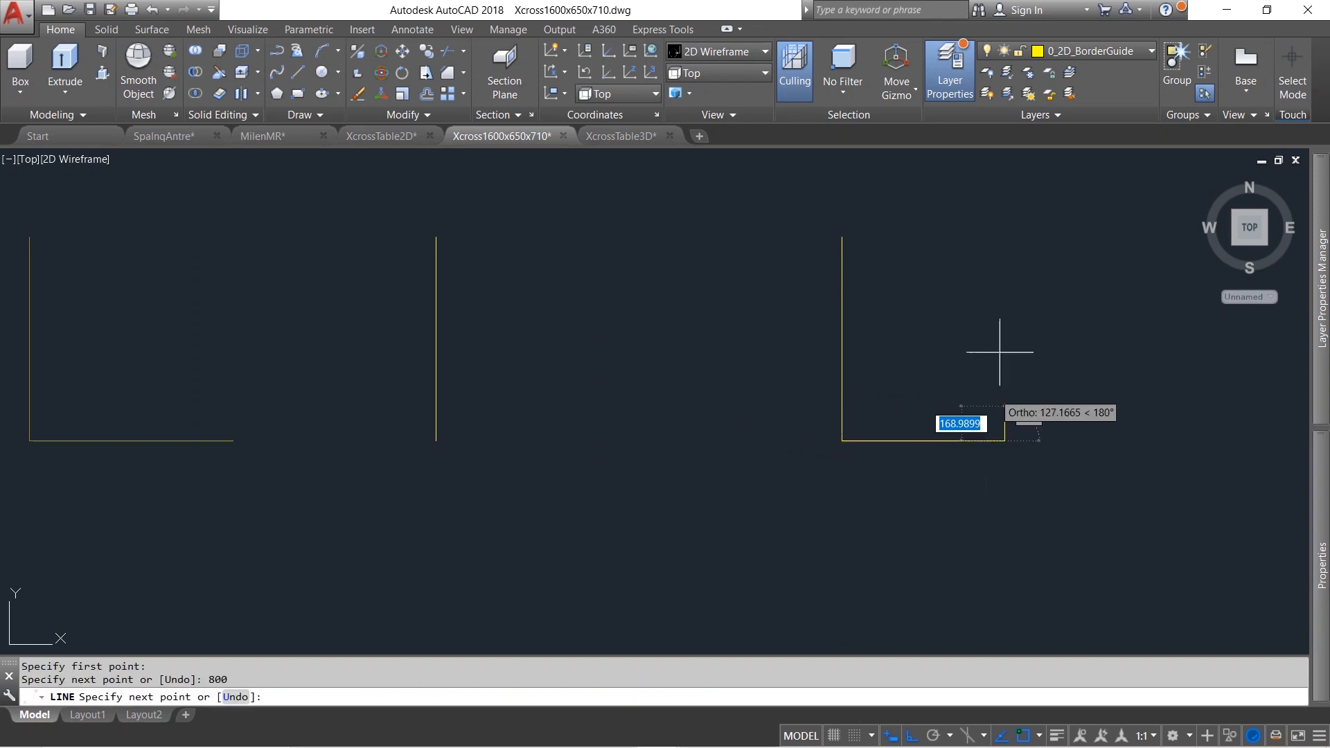
{"action": "type", "text": "650"}
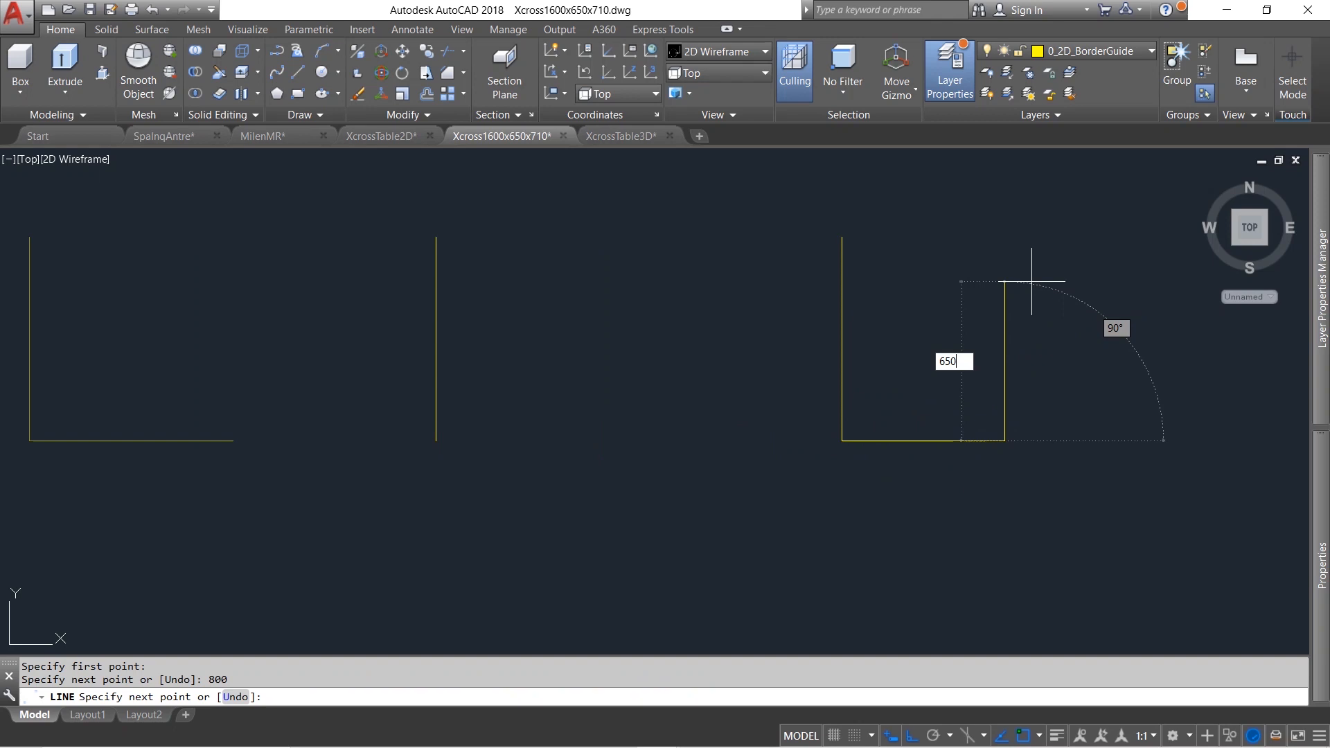
{"action": "key", "text": "Return"}
{"action": "type", "text": "1"}
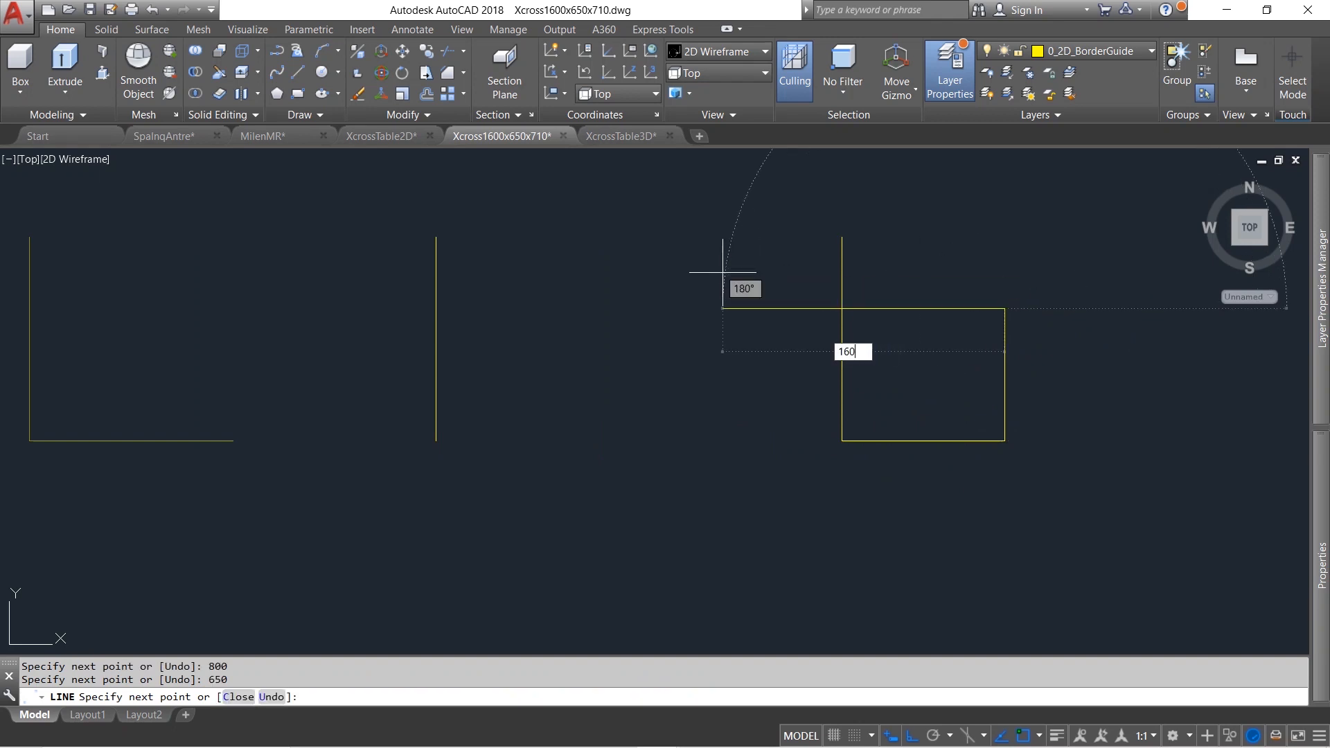
{"action": "type", "text": "600"}
{"action": "key", "text": "Return"}
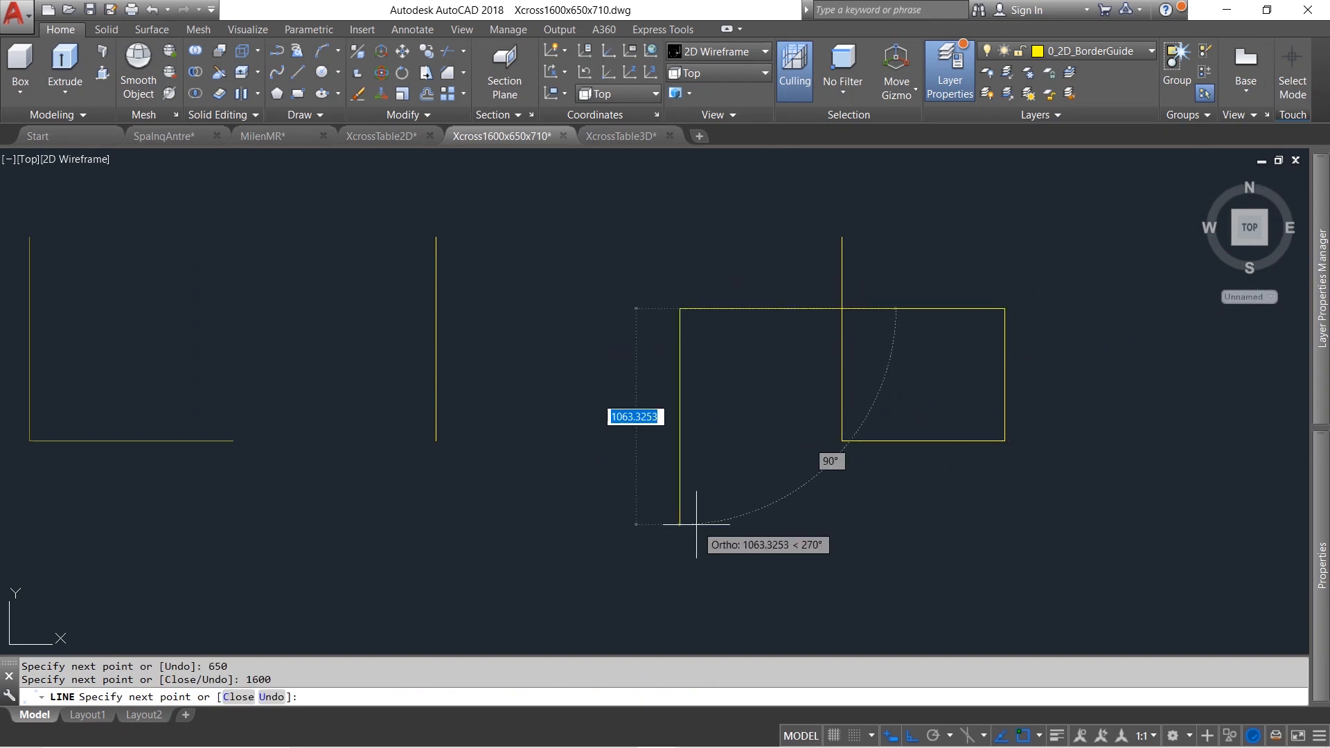
{"action": "type", "text": "650"}
{"action": "key", "text": "Return"}
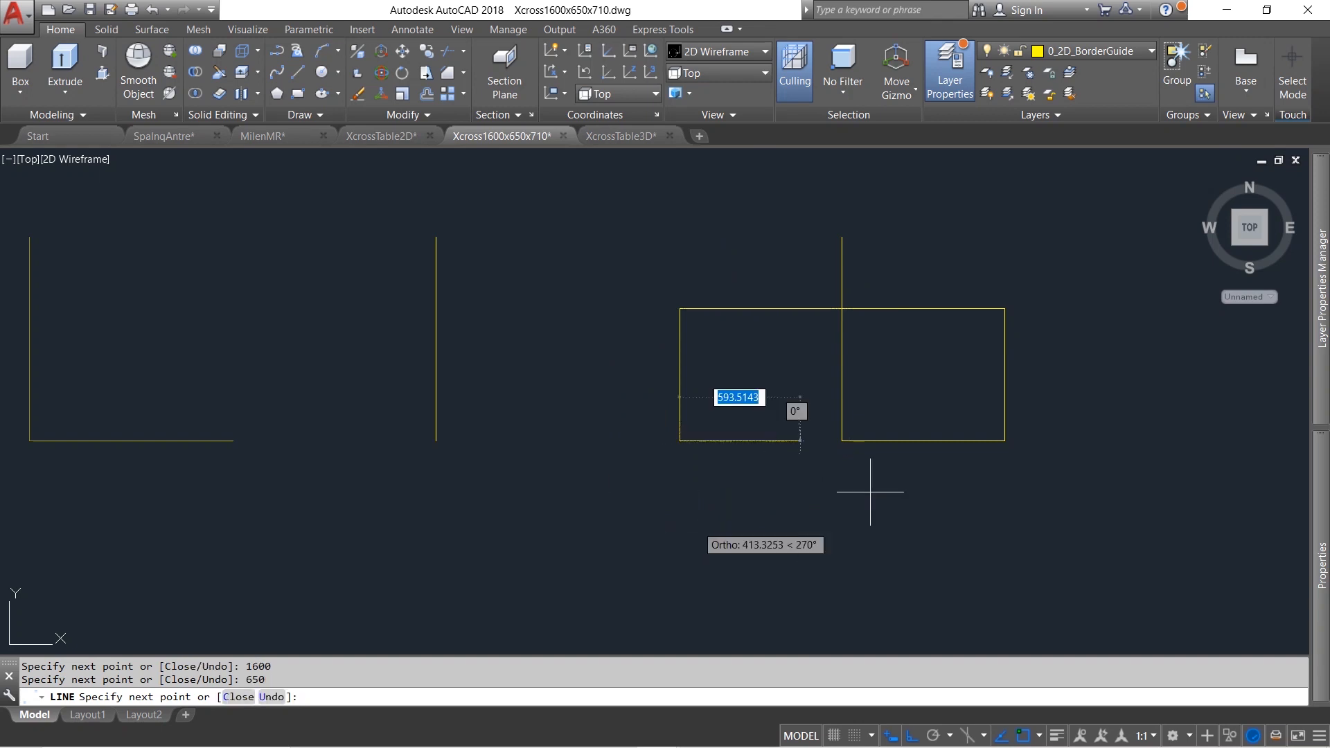
{"action": "left_click", "coordinate": [843, 440]}
{"action": "key", "text": "Escape"}
Erase the vertical guide line that crosses the rectangle
{"action": "left_click", "coordinate": [852, 420]}
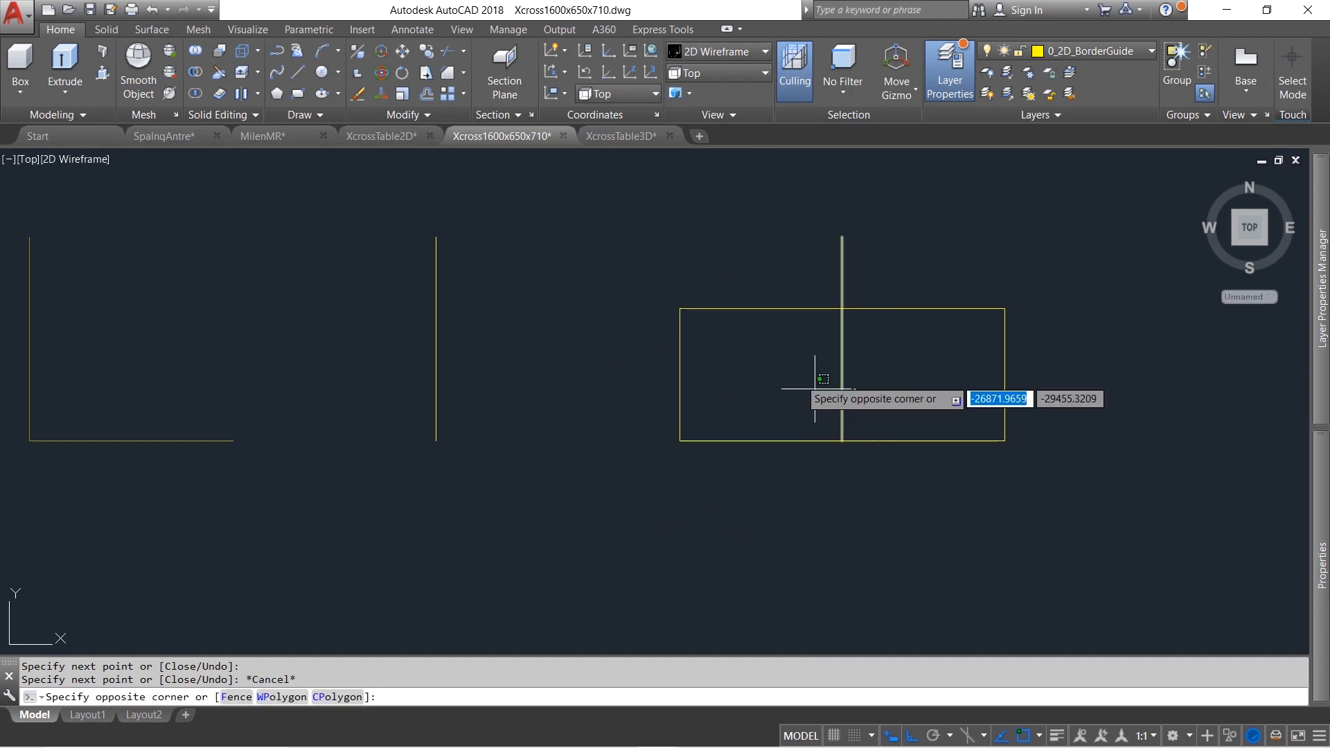
{"action": "left_click", "coordinate": [814, 389]}
{"action": "key", "text": "Delete"}
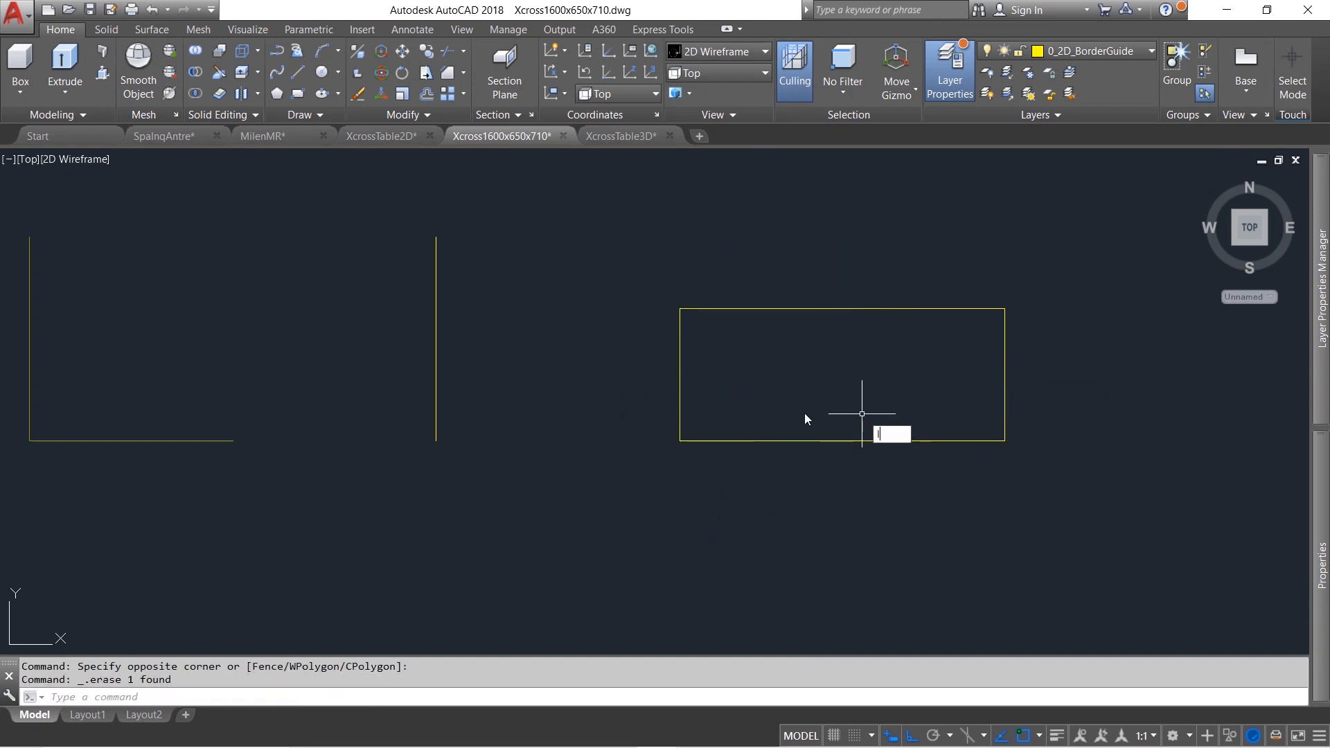
Draw a diagonal line from the rectangle's lower-left corner to its upper-right corner and check its length
{"action": "type", "text": "l"}
{"action": "key", "text": "Return"}
{"action": "left_click", "coordinate": [679, 440]}
{"action": "left_click", "coordinate": [1004, 309]}
{"action": "key", "text": "Escape"}
{"action": "left_click", "coordinate": [991, 314]}
{"action": "mouse_move", "coordinate": [1005, 309]}
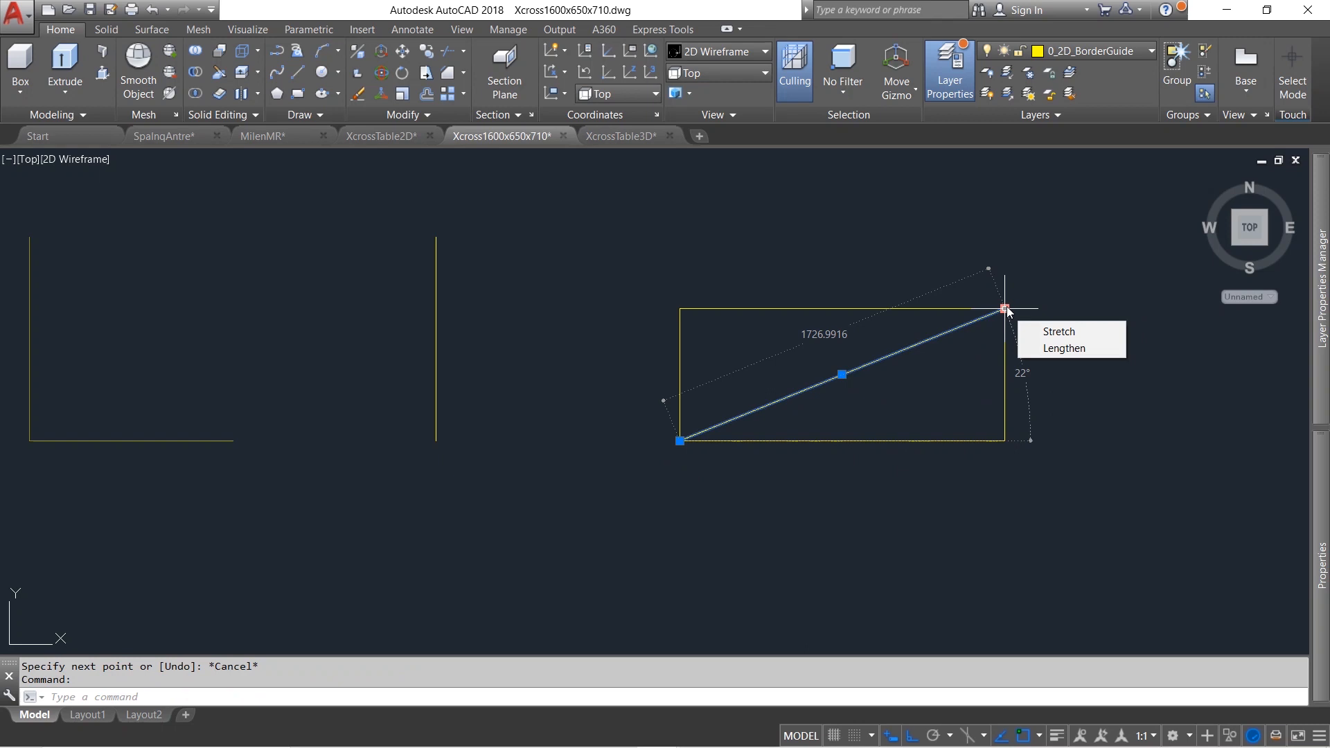
Make 00_Dimension the current layer and clear the selection of the diagonal
{"action": "mouse_move", "coordinate": [1321, 284]}
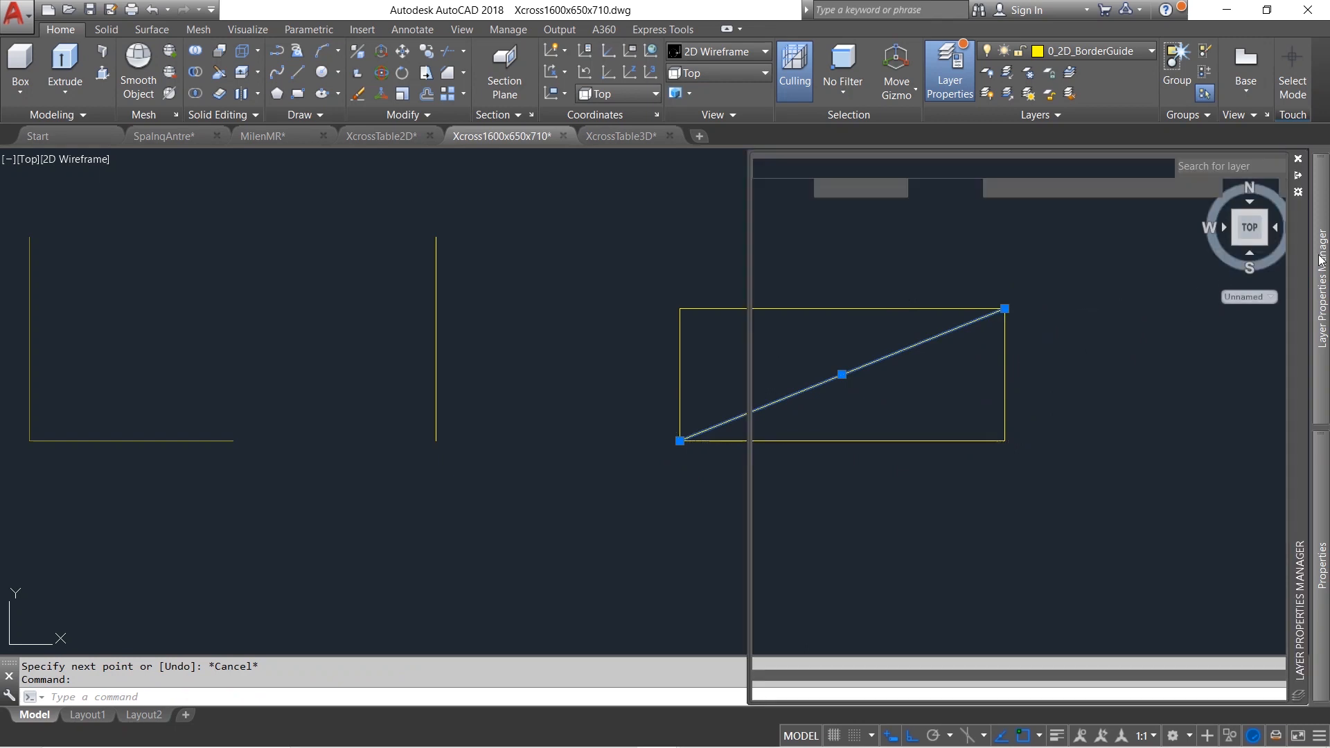
{"action": "left_click", "coordinate": [983, 227]}
{"action": "double_click", "coordinate": [998, 225]}
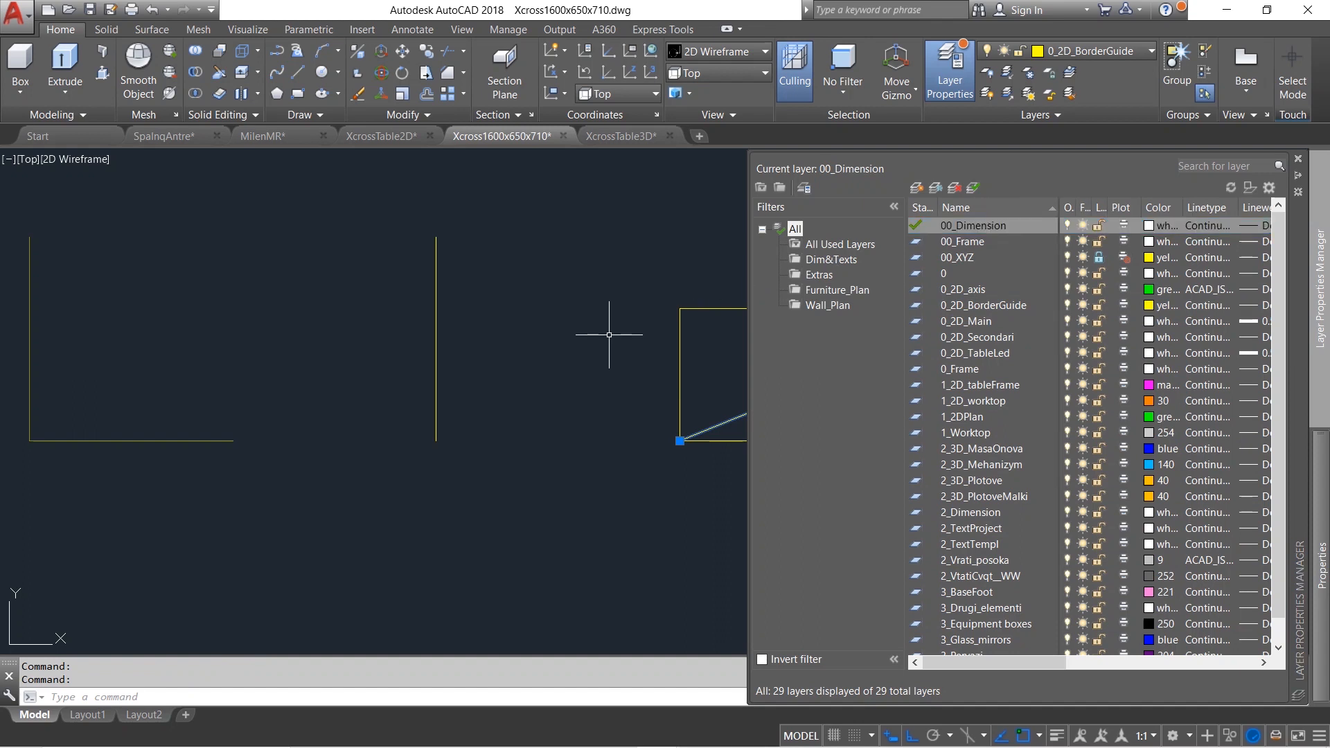
{"action": "key", "text": "Escape"}
Add linear dimensions to the rectangle's right short side and upper long side
{"action": "type", "text": "DLI"}
{"action": "key", "text": "Return"}
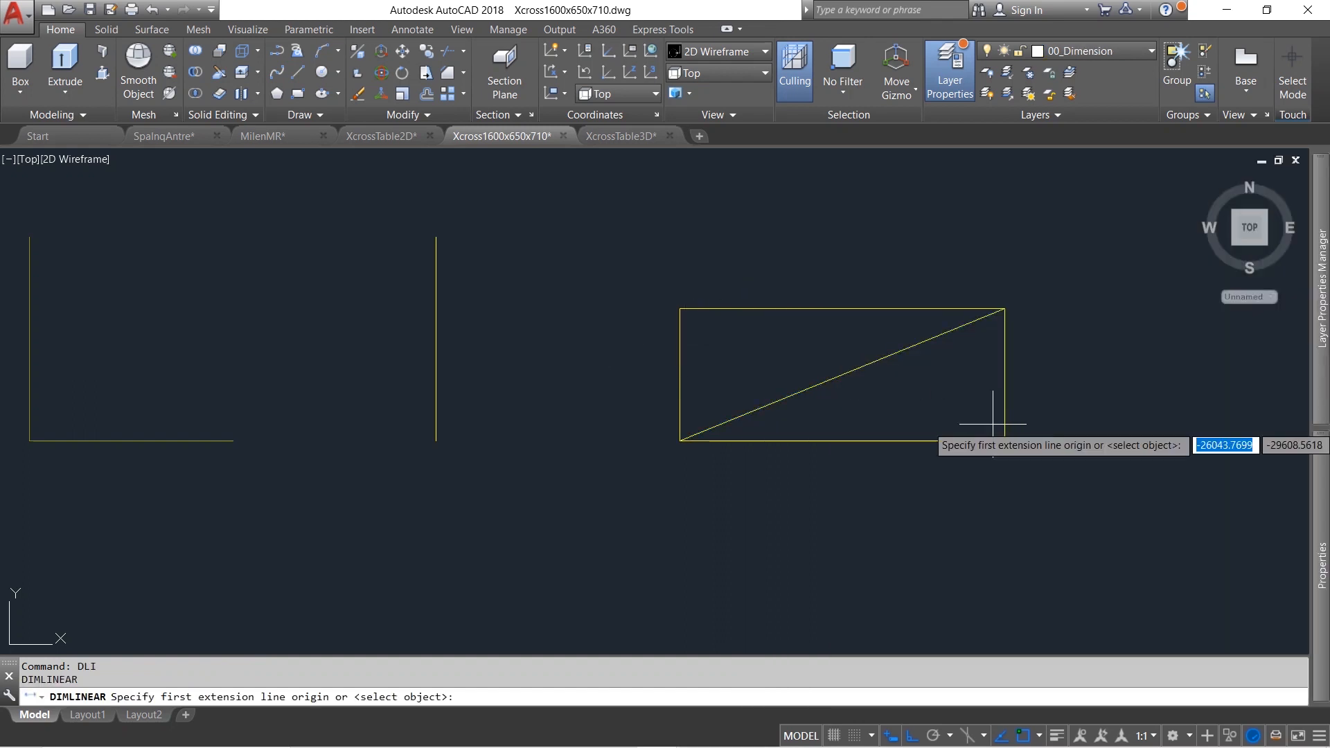
{"action": "left_click", "coordinate": [1004, 440]}
{"action": "left_click", "coordinate": [1004, 308]}
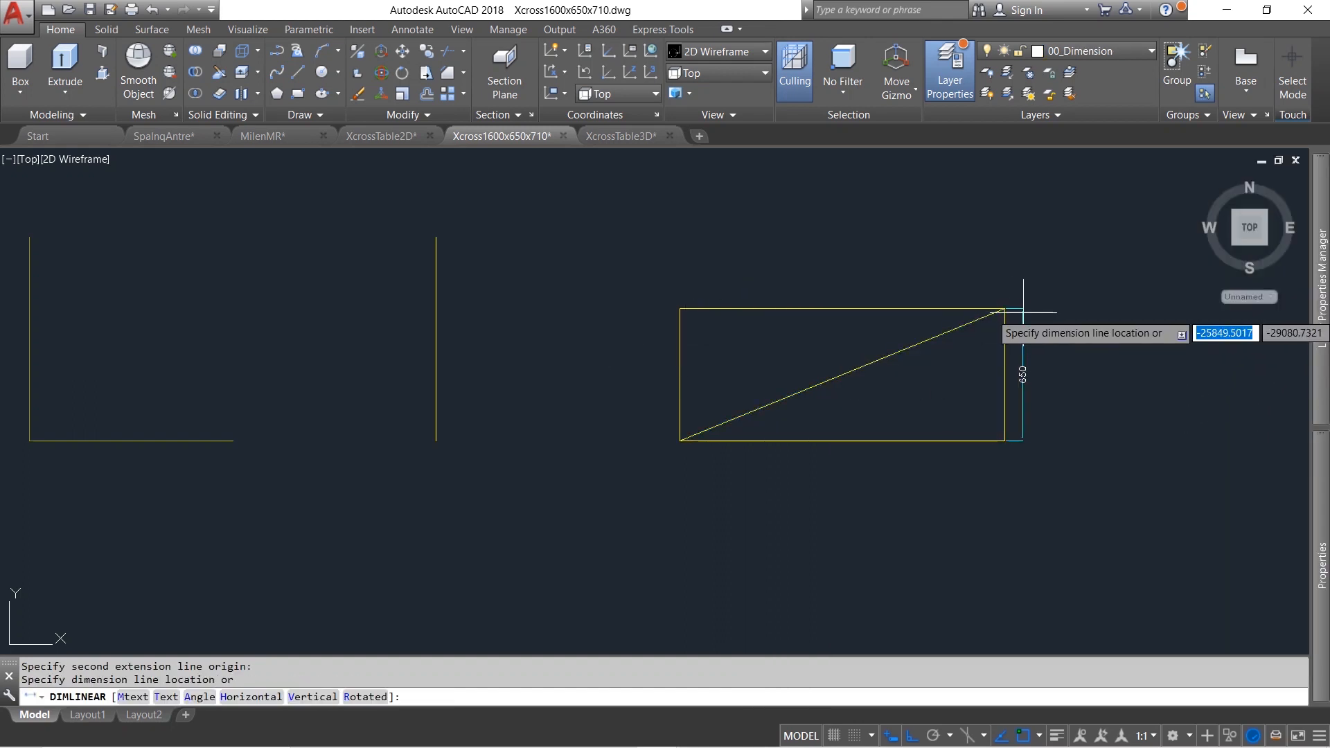
{"action": "left_click", "coordinate": [1025, 313]}
{"action": "key", "text": "Return"}
{"action": "left_click", "coordinate": [680, 309]}
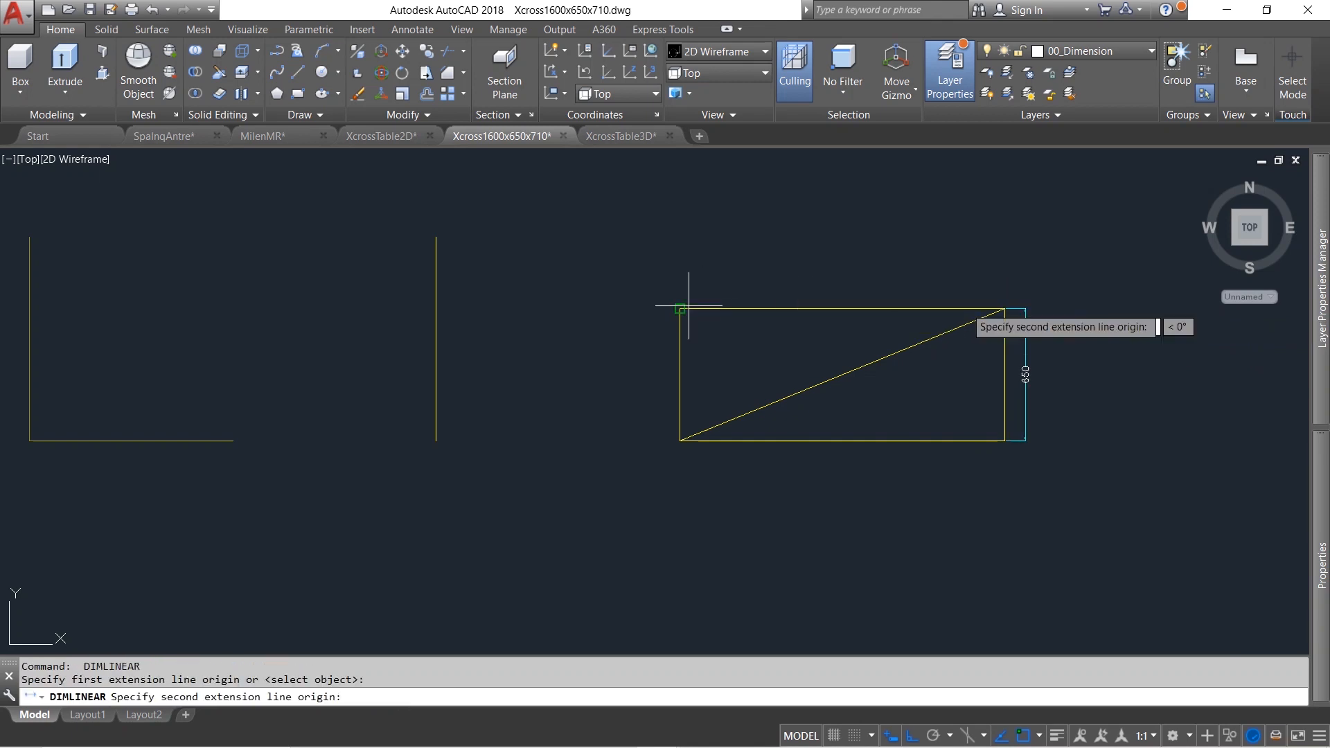
{"action": "left_click", "coordinate": [975, 308]}
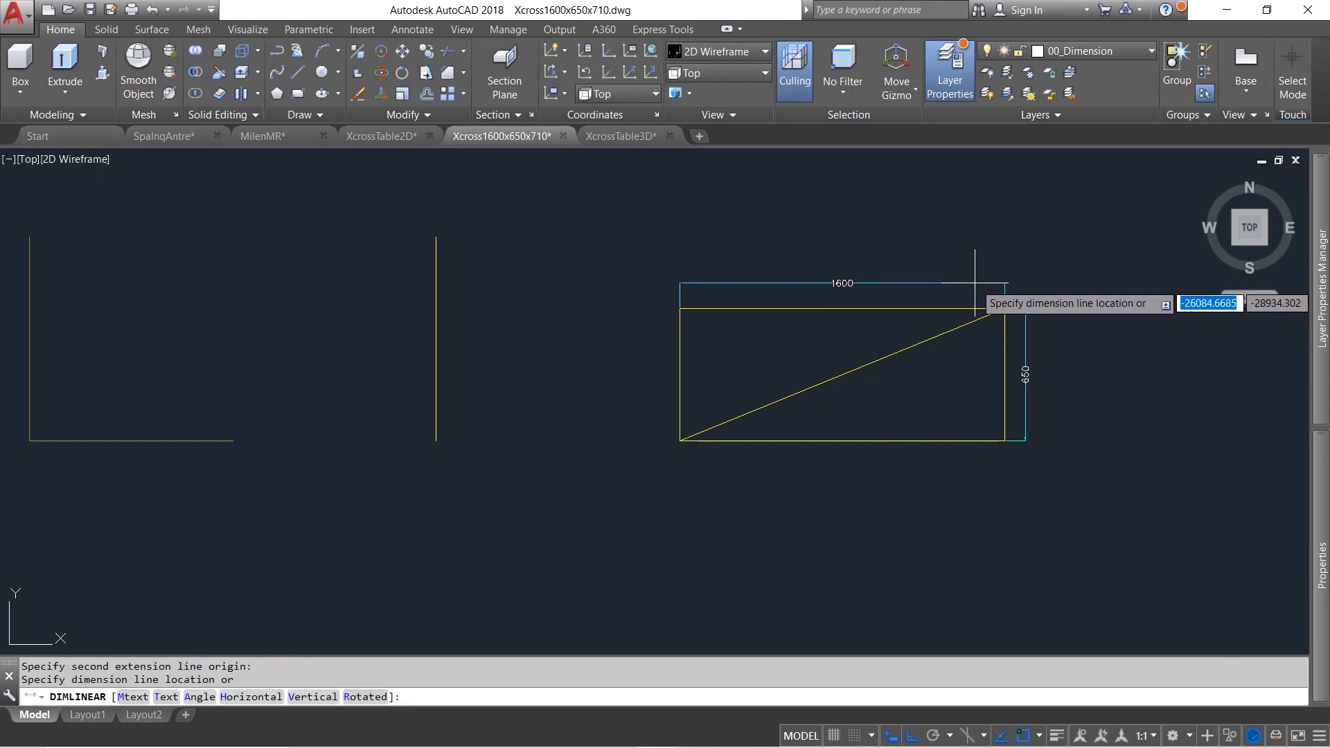
{"action": "left_click", "coordinate": [974, 283]}
{"action": "key", "text": "Escape"}
Check the diagonal's length and draw a horizontal line 1727 long below the remaining vertical guide
{"action": "left_click", "coordinate": [1001, 309]}
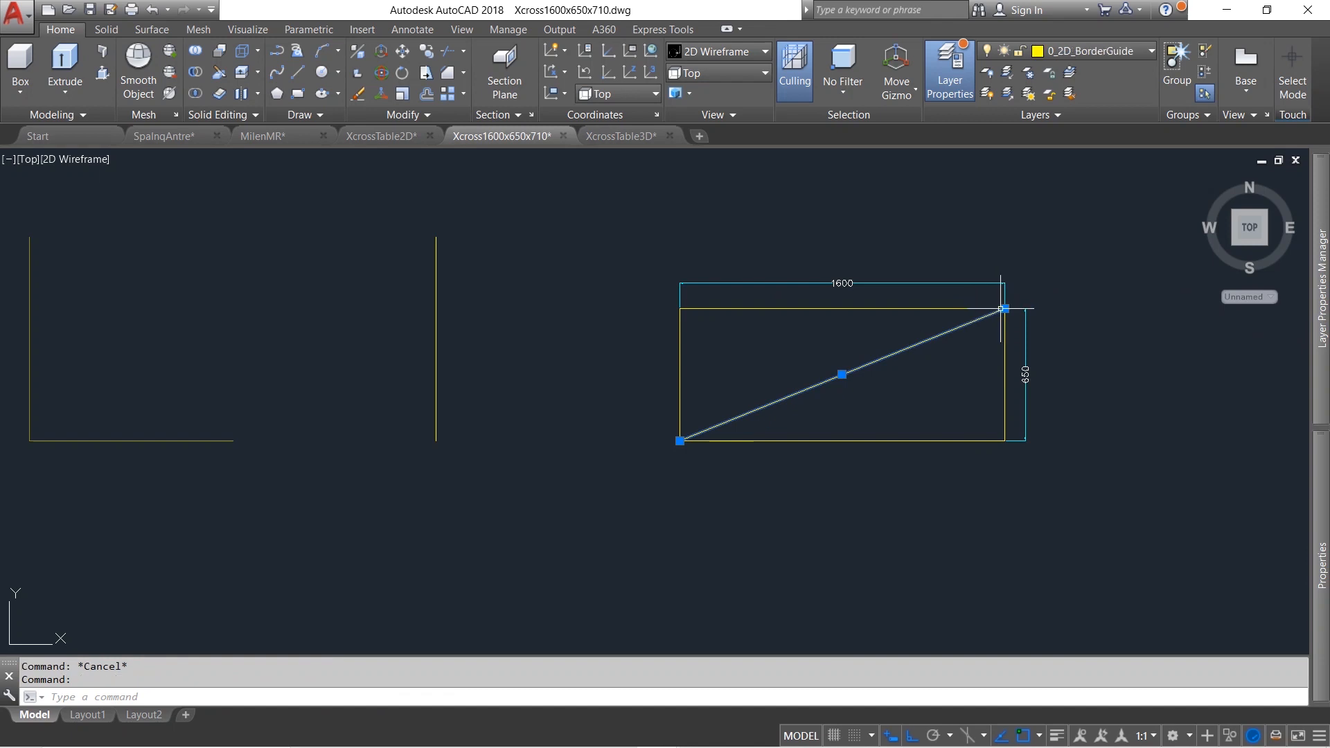
{"action": "mouse_move", "coordinate": [1005, 309]}
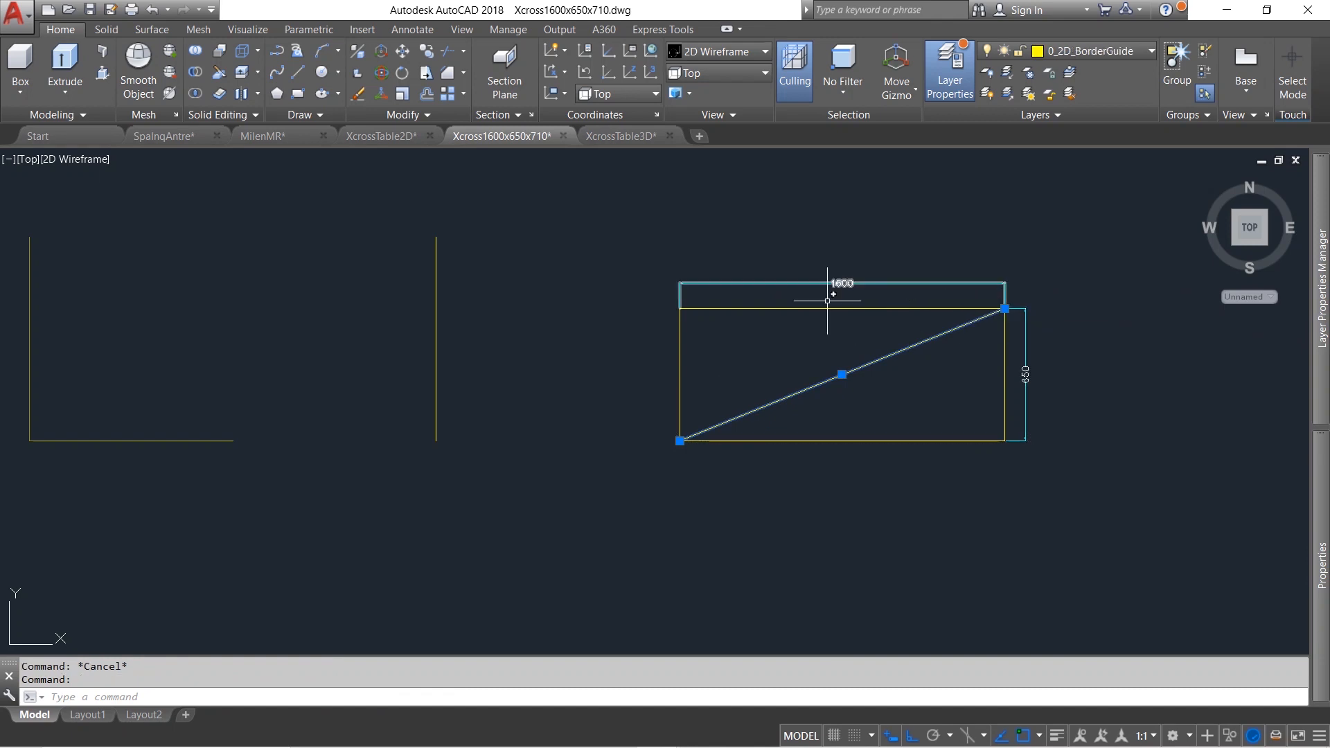
{"action": "key", "text": "Escape"}
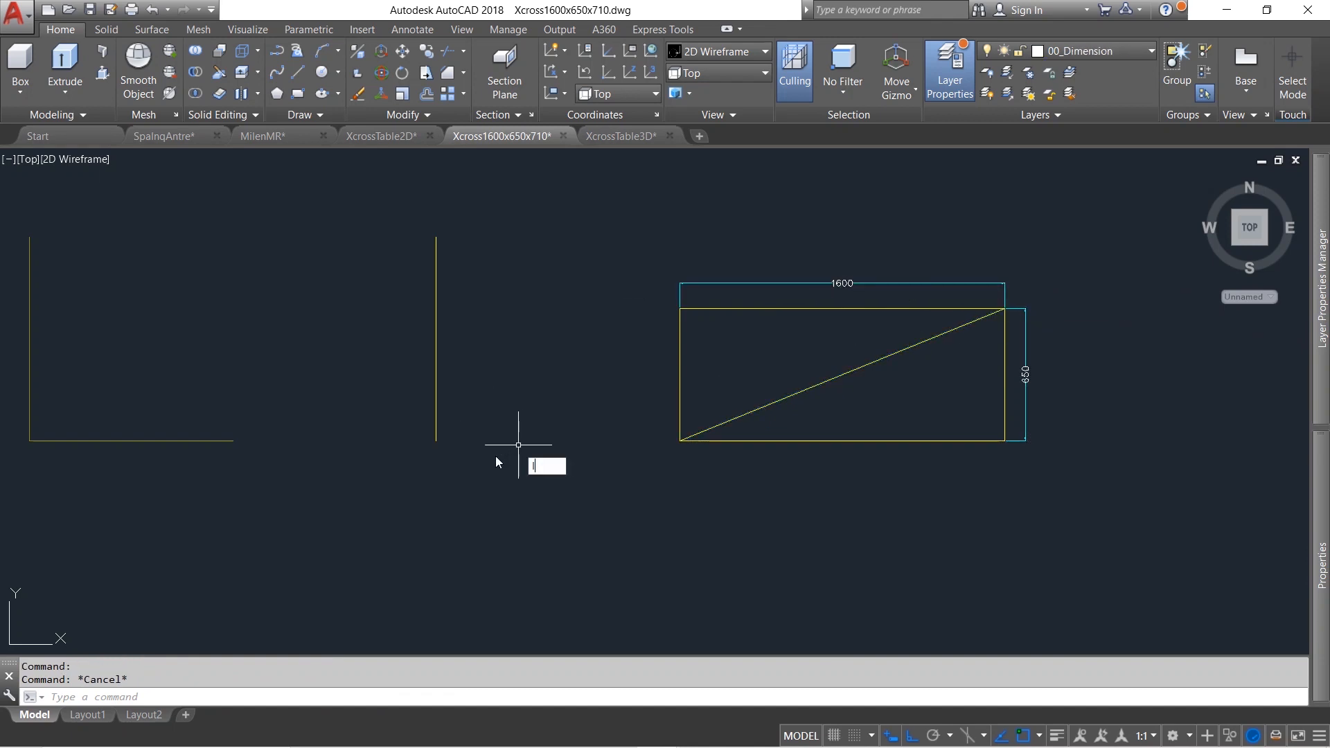
{"action": "type", "text": "l"}
{"action": "key", "text": "Return"}
{"action": "left_click", "coordinate": [298, 528]}
{"action": "type", "text": "1"}
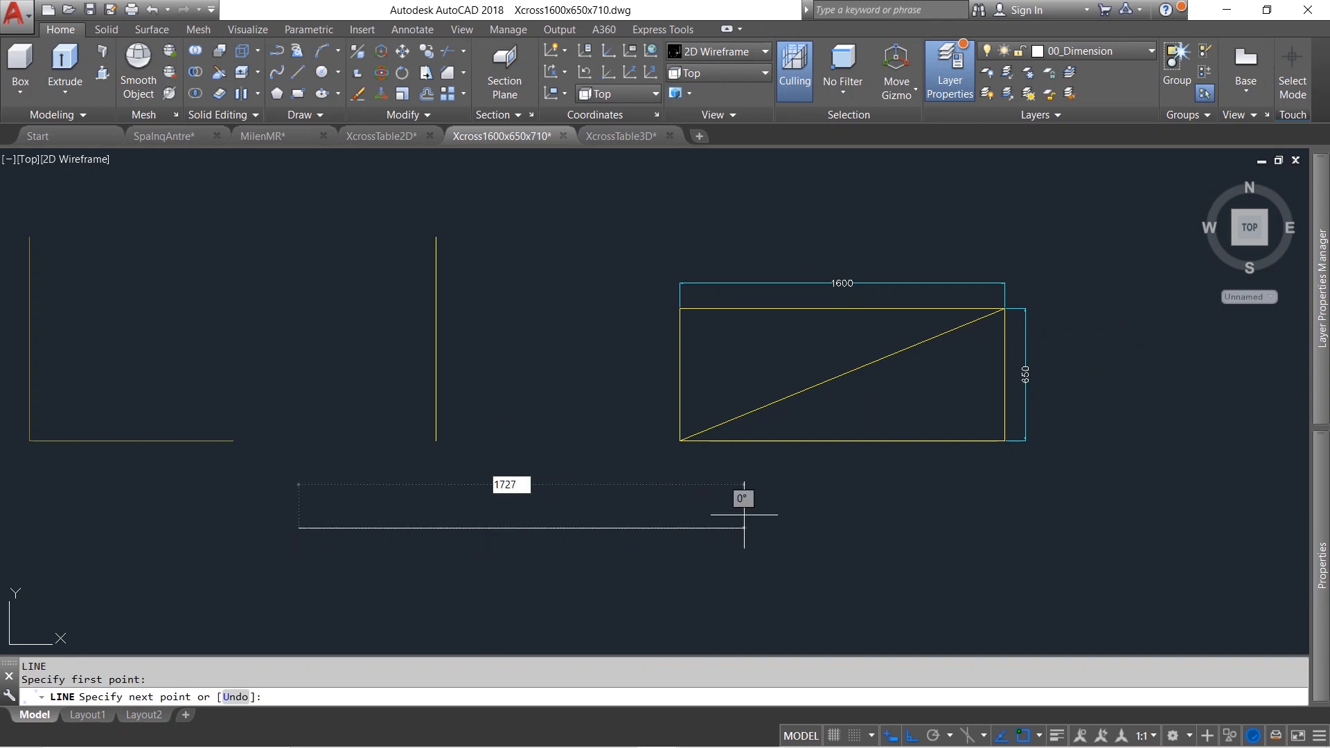
{"action": "type", "text": "727"}
{"action": "key", "text": "Return"}
{"action": "key", "text": "Escape"}
Make 0_2D_BorderGuide the current layer and assign the new horizontal line to it
{"action": "mouse_move", "coordinate": [1321, 325]}
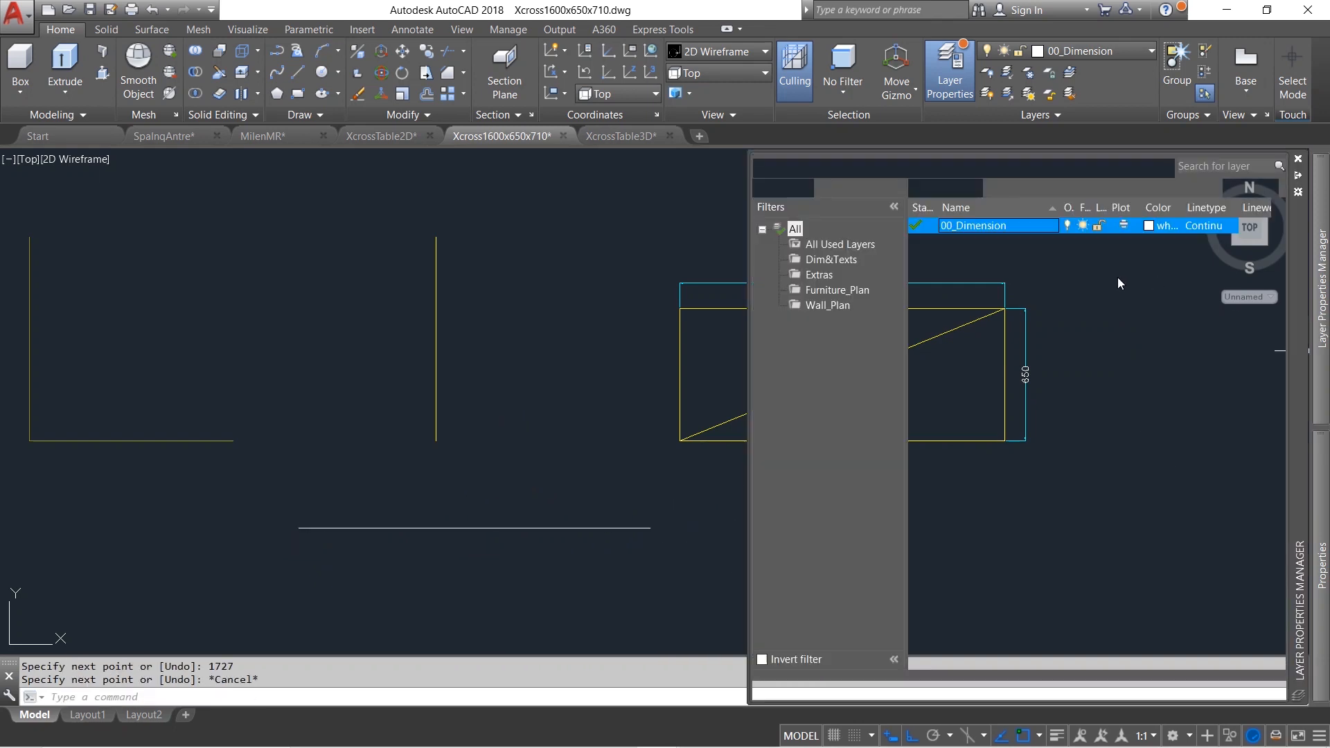
{"action": "double_click", "coordinate": [995, 306]}
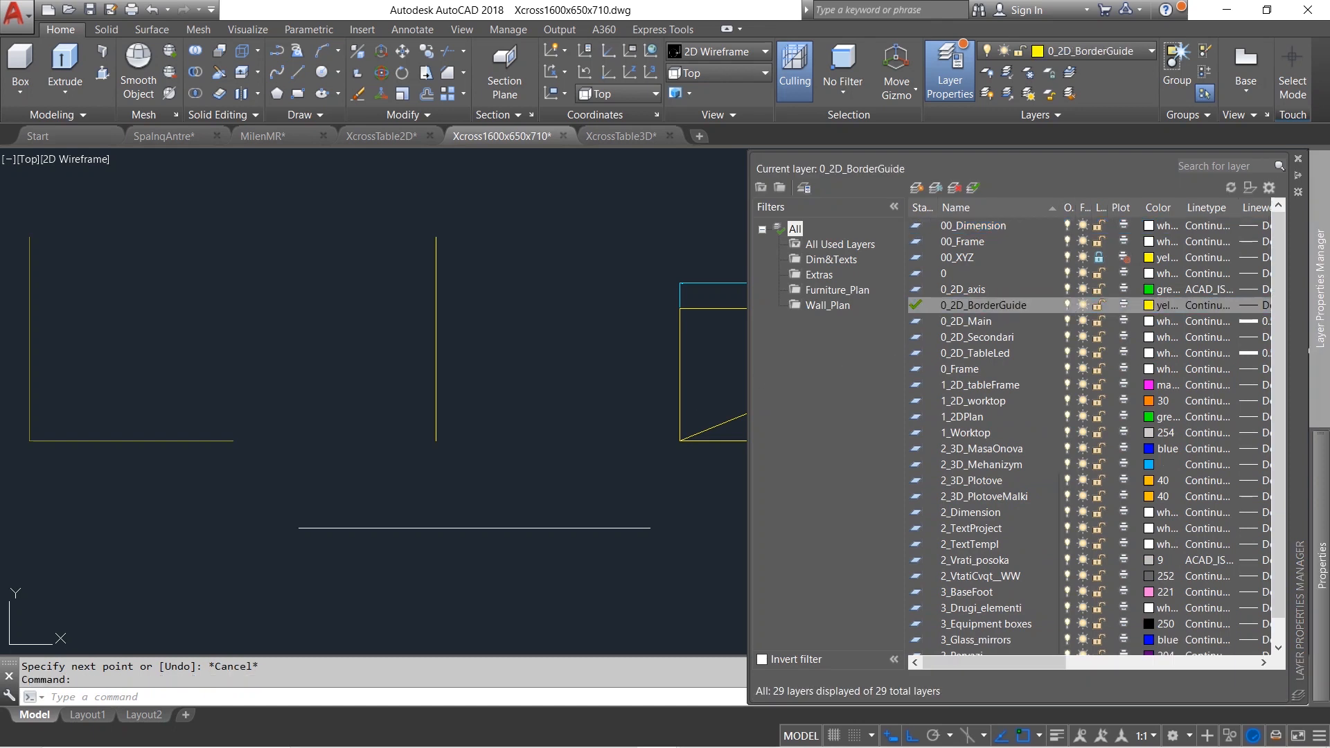
{"action": "left_click", "coordinate": [501, 557]}
{"action": "left_click", "coordinate": [409, 492]}
{"action": "mouse_move", "coordinate": [1320, 492]}
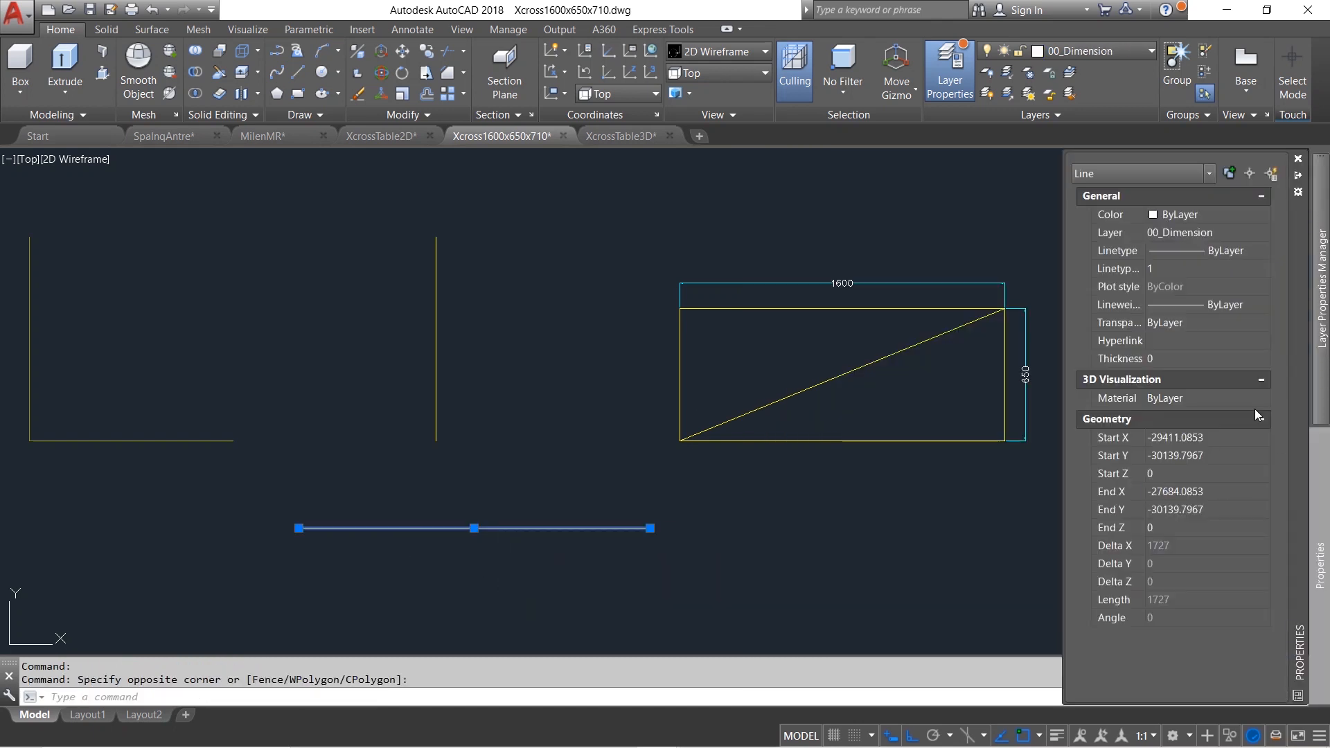
{"action": "left_click", "coordinate": [1195, 232]}
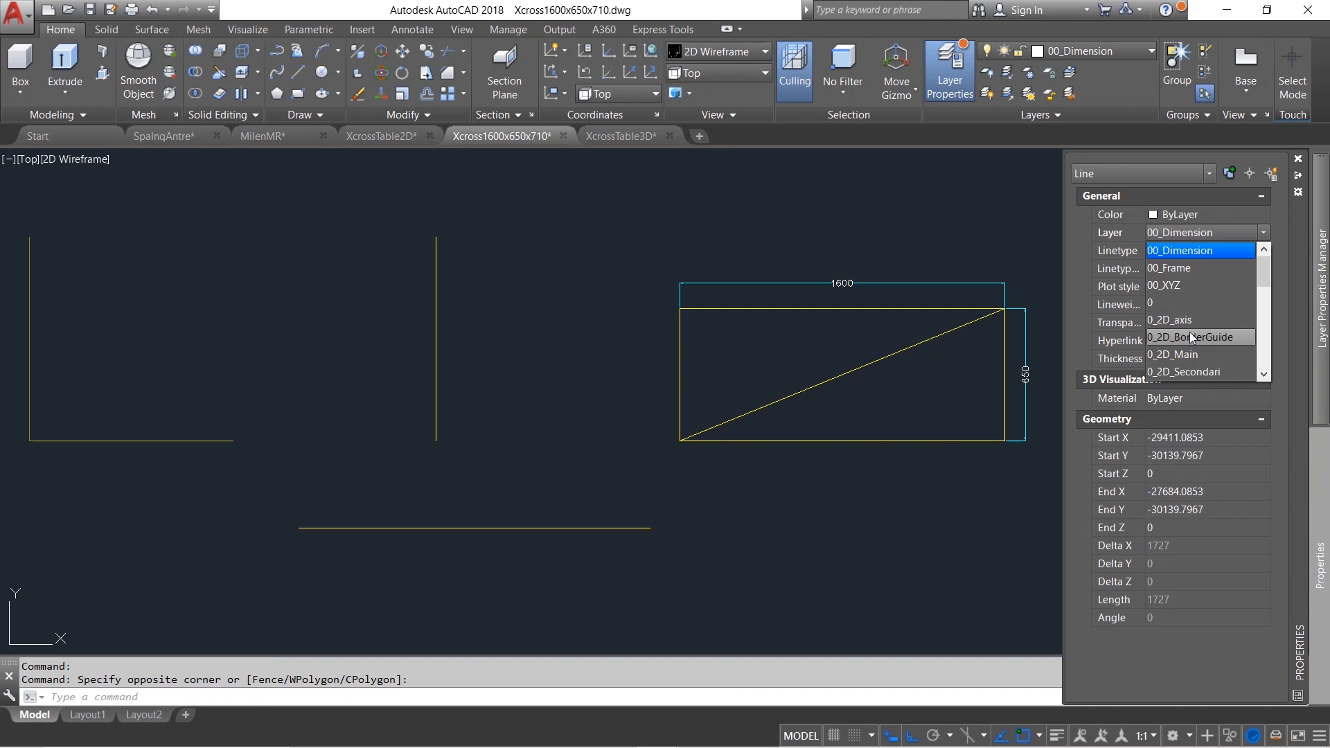
{"action": "left_click", "coordinate": [1190, 331]}
Move the horizontal line by its midpoint onto the lower end of the remaining vertical guide
{"action": "type", "text": "m"}
{"action": "key", "text": "Return"}
{"action": "left_click", "coordinate": [472, 514]}
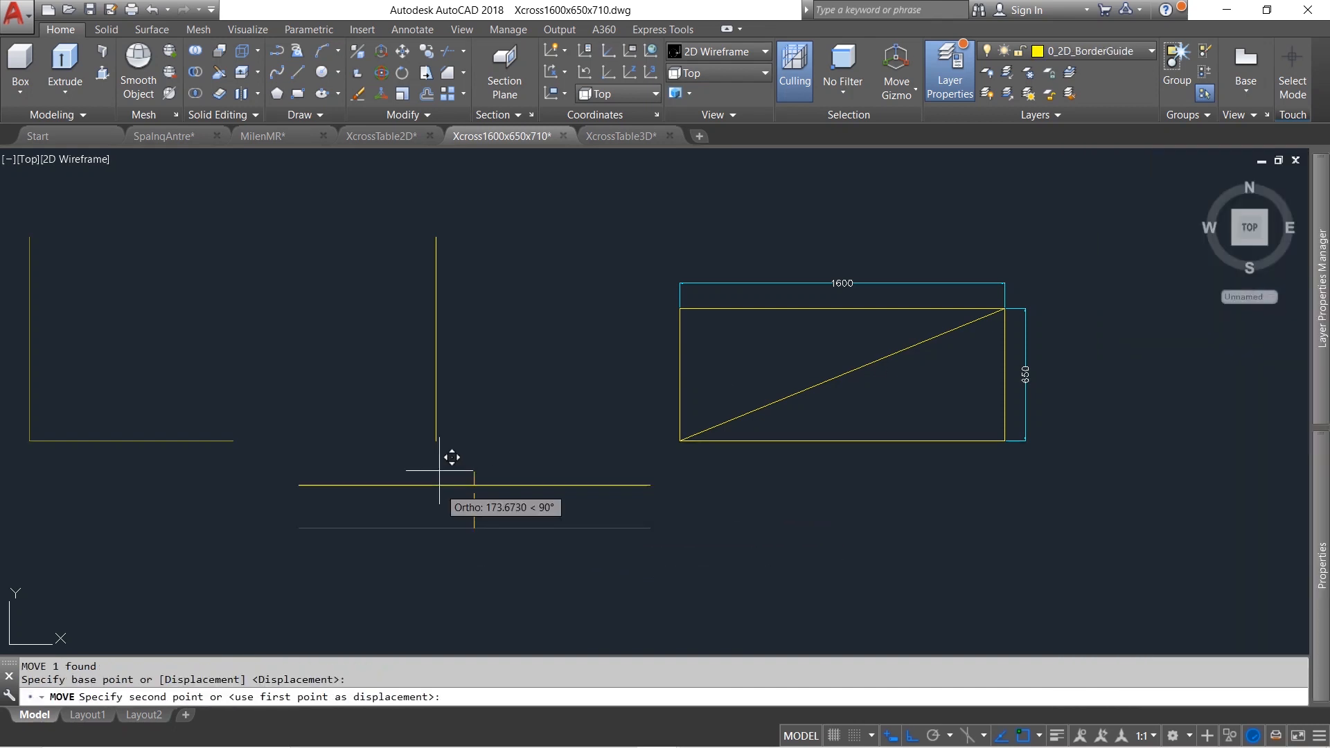
{"action": "left_click", "coordinate": [437, 444]}
{"action": "key", "text": "Escape"}
Erase the vertical guide standing on the midpoint of the 1727 horizontal line
{"action": "left_click", "coordinate": [474, 405]}
{"action": "left_click", "coordinate": [417, 363]}
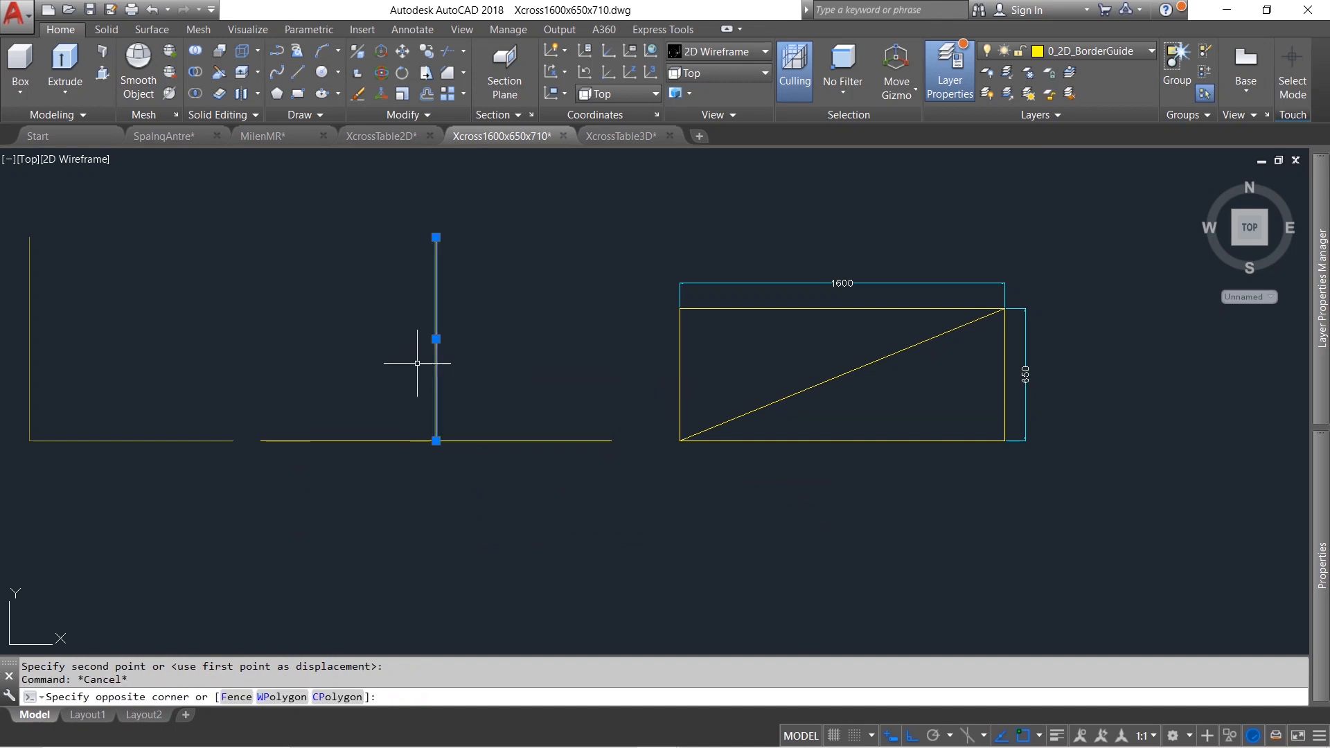
{"action": "key", "text": "Delete"}
In the Front view, draw a border 710 high and 1727 wide with lines rising from the horizontal guide
{"action": "left_click", "coordinate": [719, 73]}
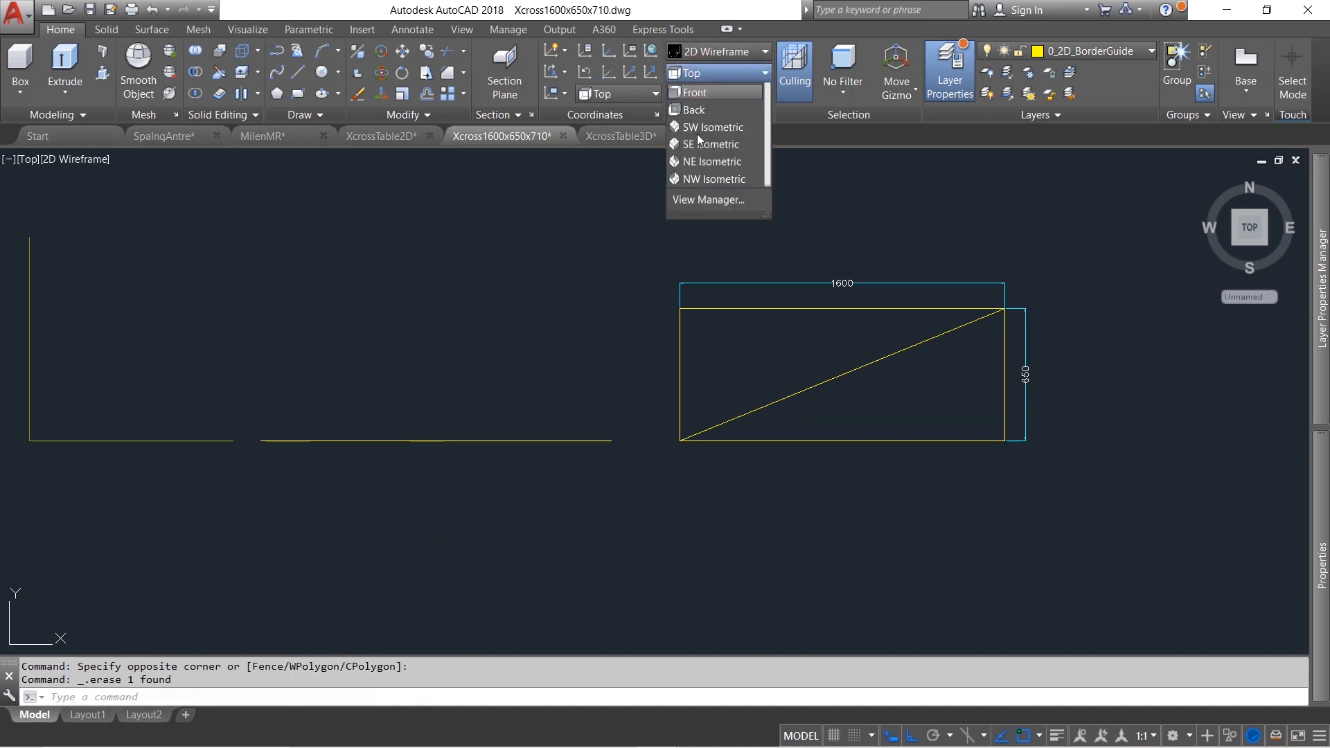
{"action": "left_click", "coordinate": [693, 160]}
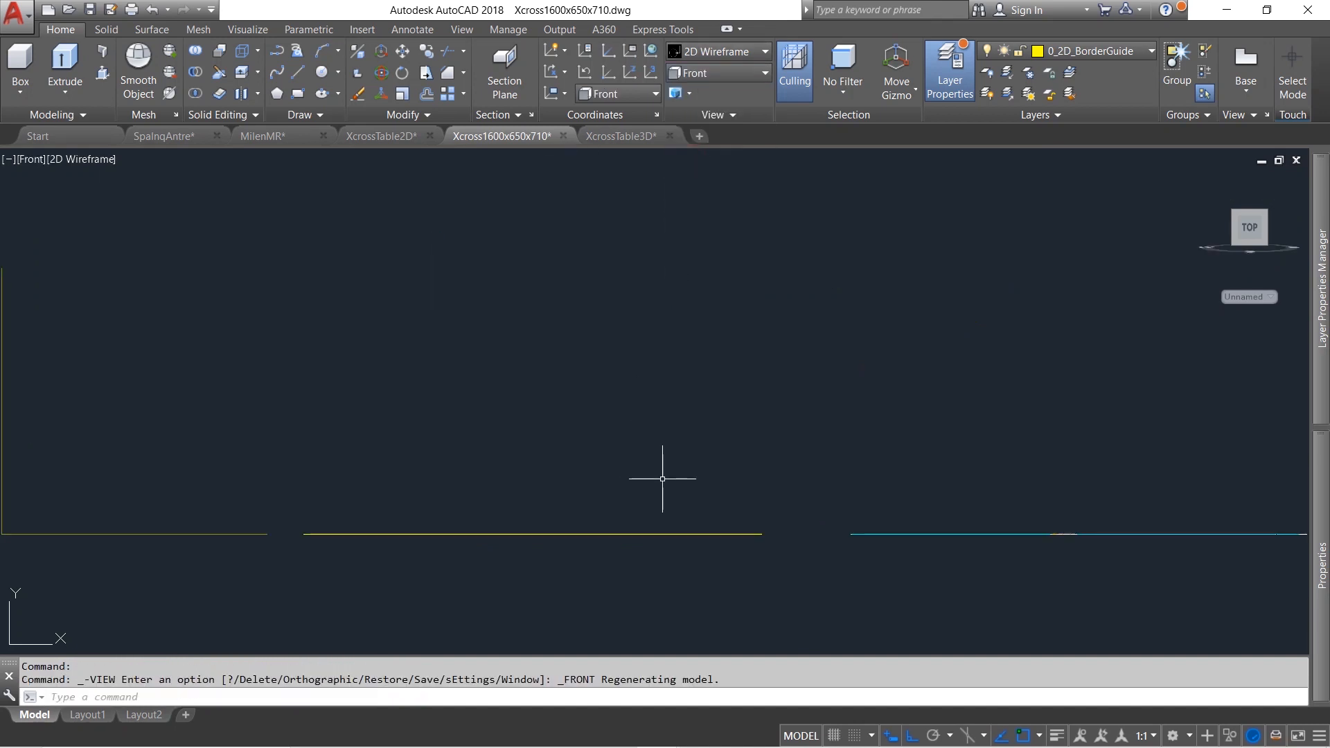
{"action": "type", "text": "l"}
{"action": "key", "text": "Return"}
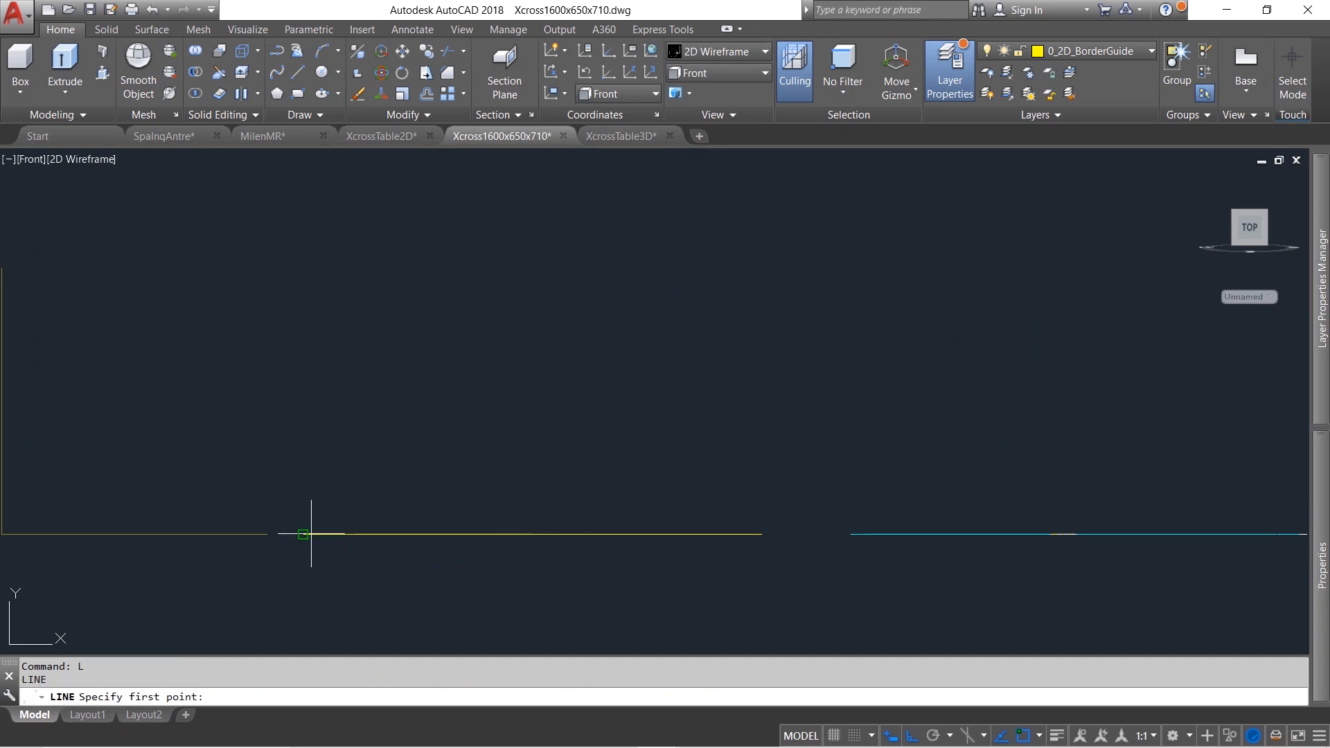
{"action": "left_click", "coordinate": [305, 533]}
{"action": "type", "text": "110"}
{"action": "key", "text": "Return"}
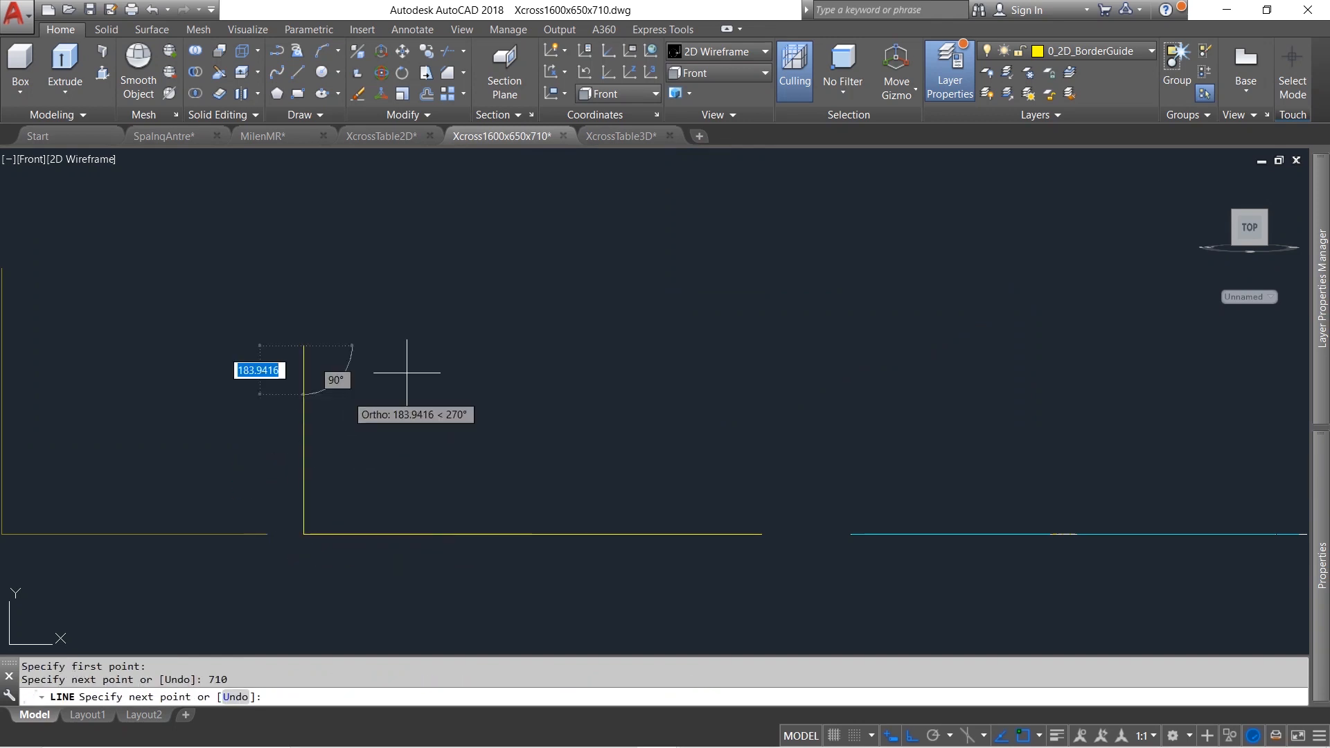
{"action": "type", "text": "1727"}
{"action": "key", "text": "Return"}
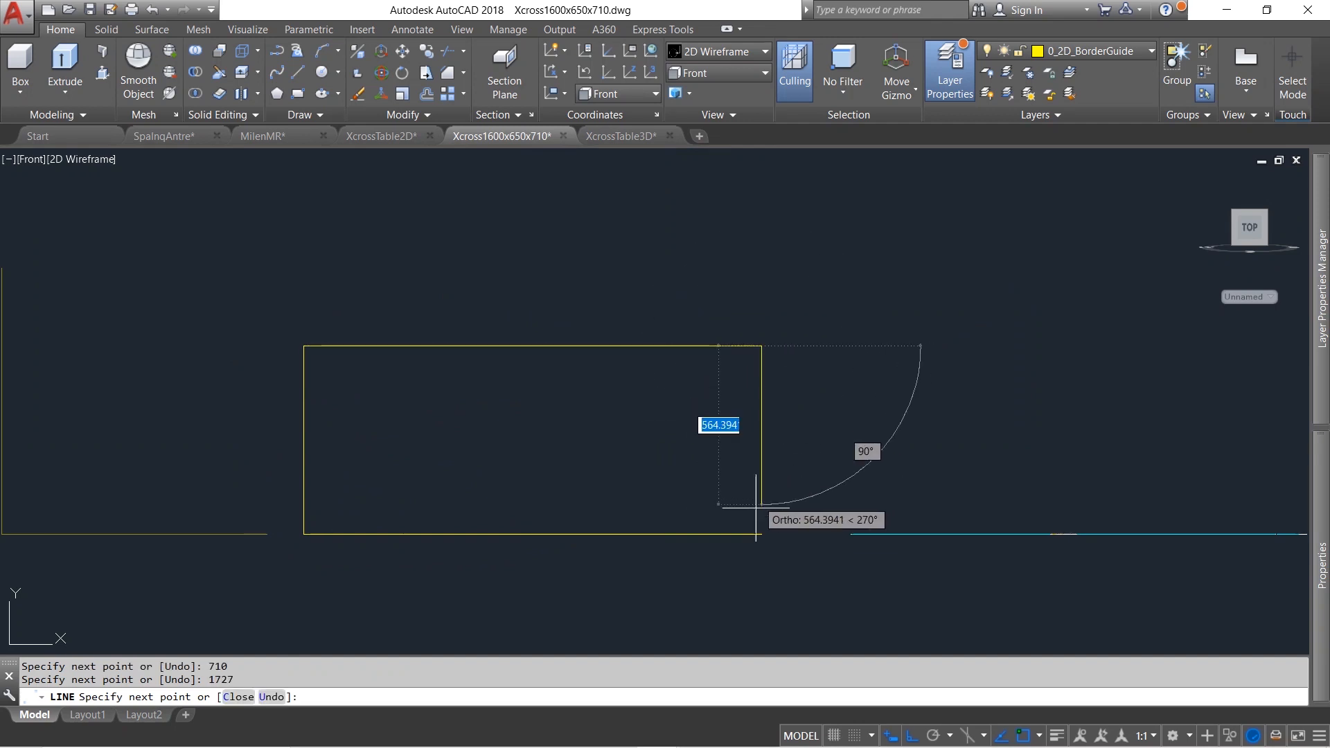
{"action": "key", "text": "Escape"}
Make 00_Dimension the current layer and add a linear dimension to the right side of the front border
{"action": "mouse_move", "coordinate": [1313, 288]}
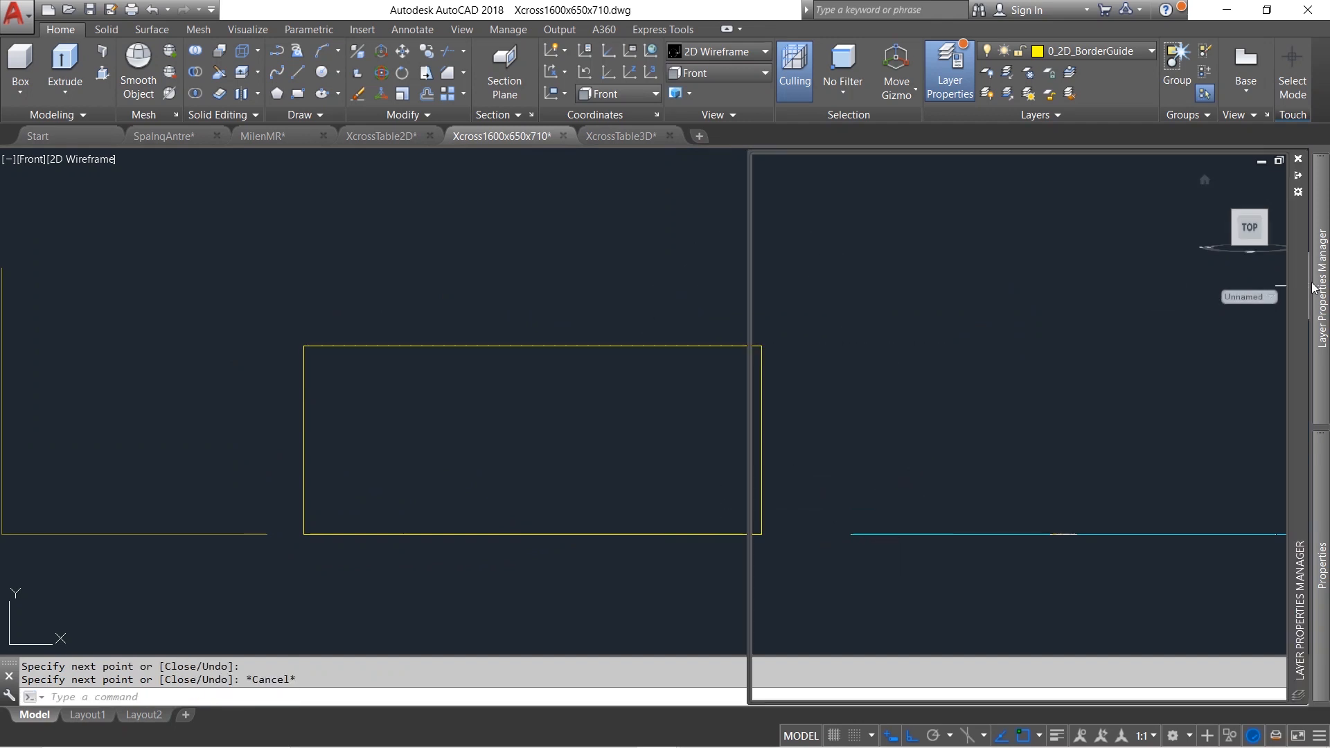
{"action": "double_click", "coordinate": [942, 226]}
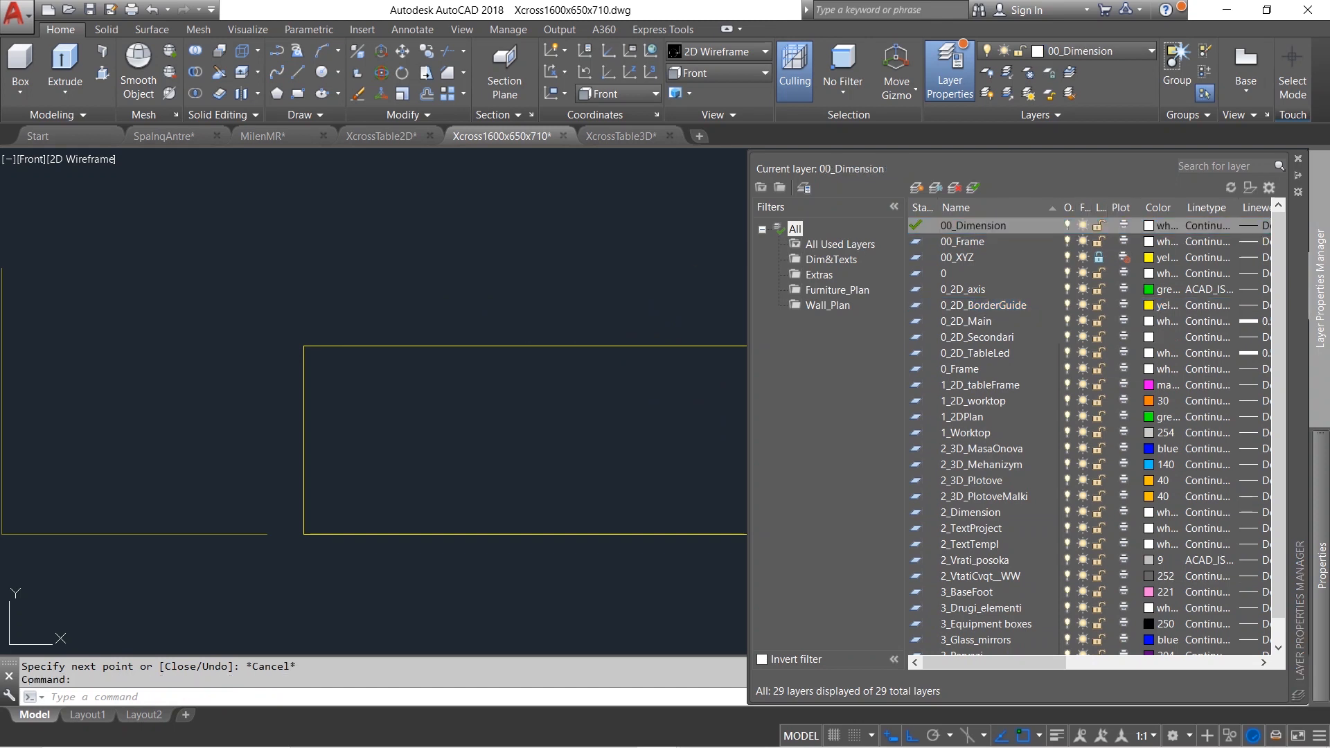
{"action": "type", "text": "DLI"}
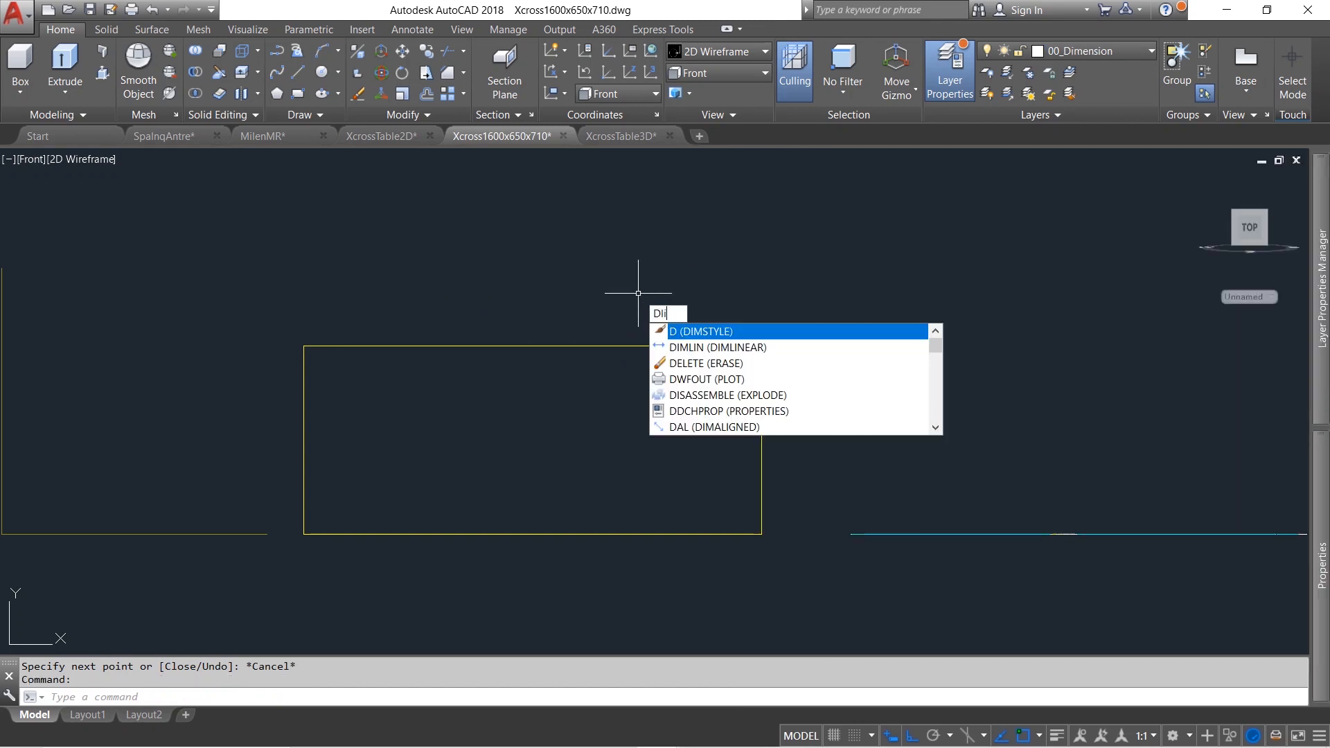
{"action": "key", "text": "Return"}
{"action": "left_click", "coordinate": [761, 533]}
{"action": "left_click", "coordinate": [761, 346]}
{"action": "left_click", "coordinate": [793, 375]}
Add a linear dimension above the upper edge of the front border
{"action": "key", "text": "Return"}
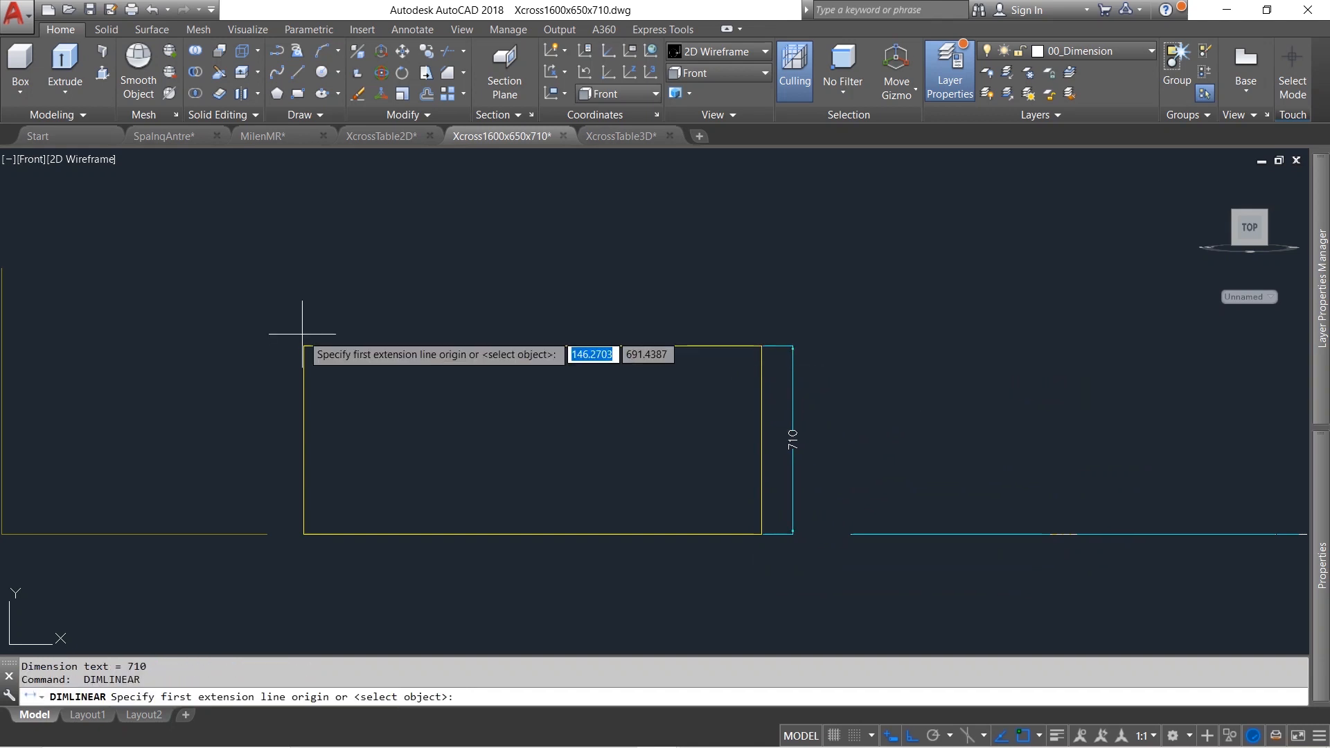
{"action": "left_click", "coordinate": [303, 345]}
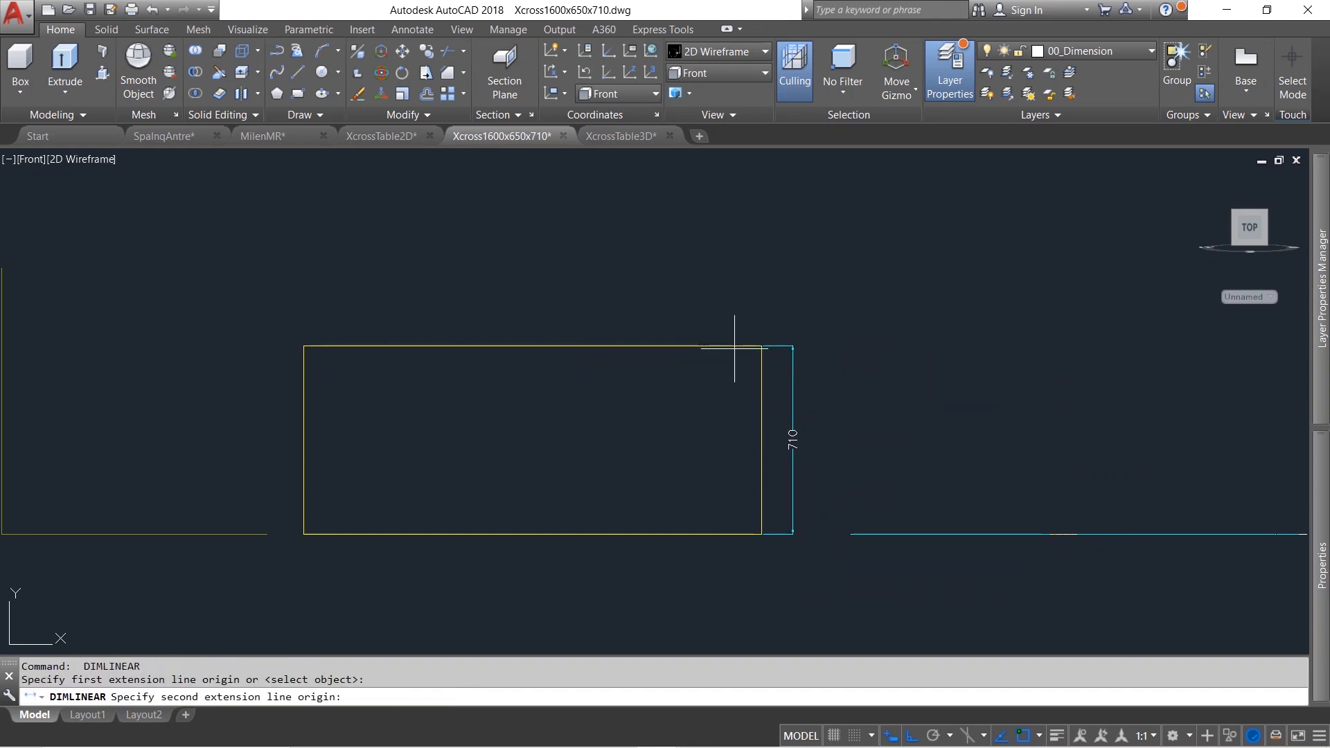
{"action": "left_click", "coordinate": [761, 347]}
{"action": "left_click", "coordinate": [718, 313]}
{"action": "key", "text": "Escape"}
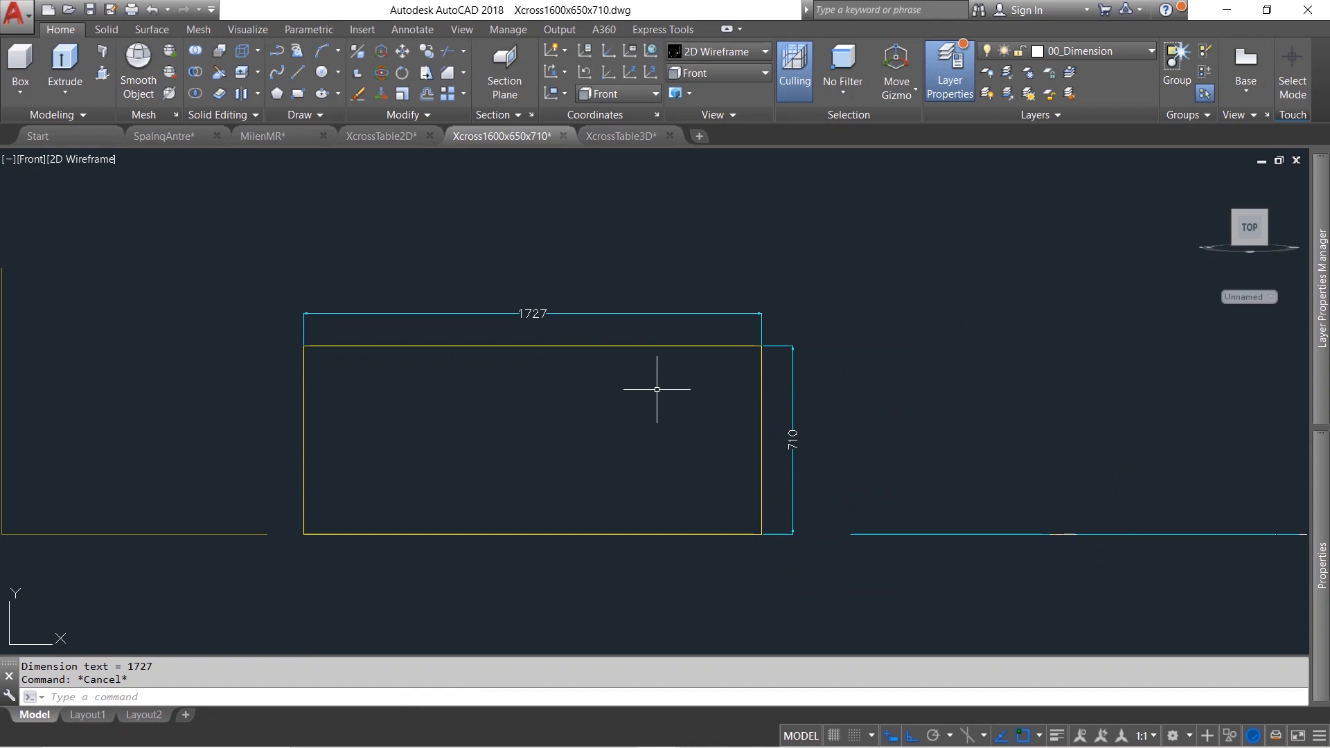
Draw a vertical centre line between the midpoints of the front border's lower and upper edges
{"action": "type", "text": "l"}
{"action": "key", "text": "Return"}
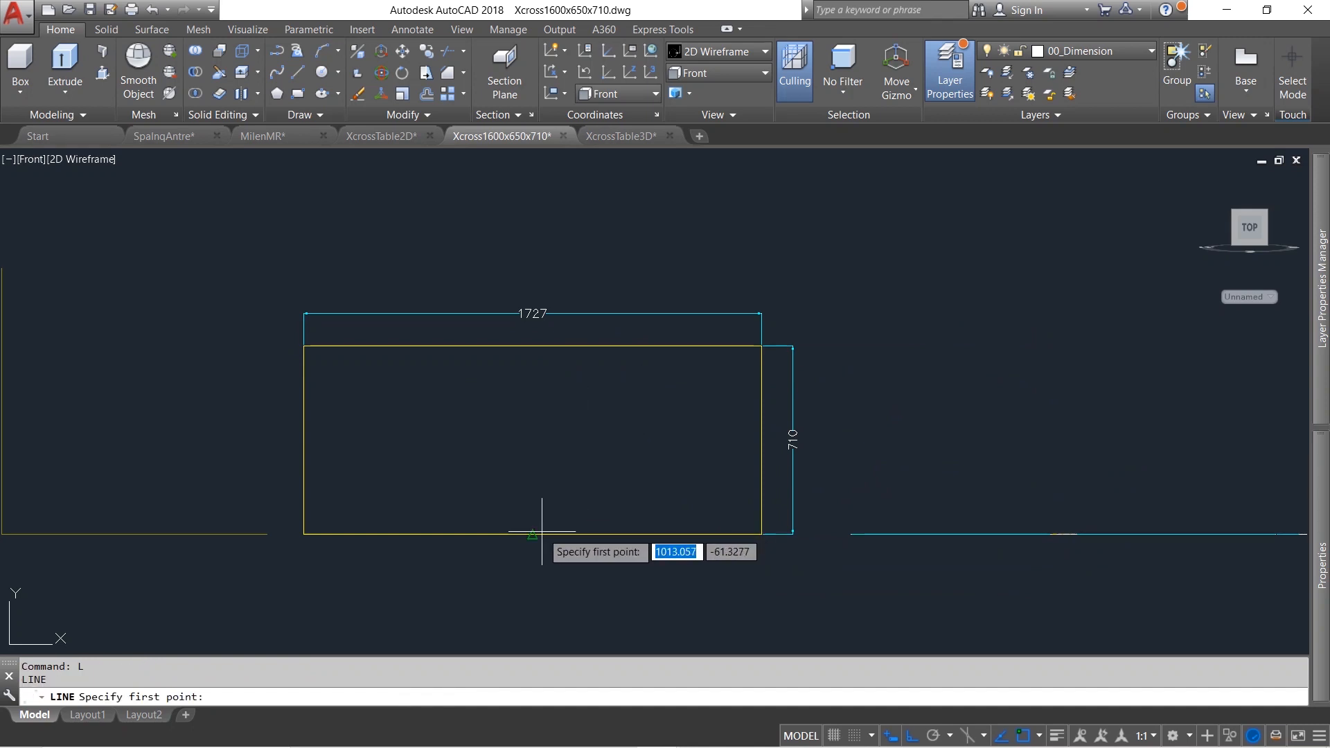
{"action": "left_click", "coordinate": [542, 534]}
{"action": "left_click", "coordinate": [543, 340]}
{"action": "key", "text": "Escape"}
Assign the vertical centre line to the 0_2D_BorderGuide layer
{"action": "left_click", "coordinate": [543, 375]}
{"action": "left_click", "coordinate": [517, 372]}
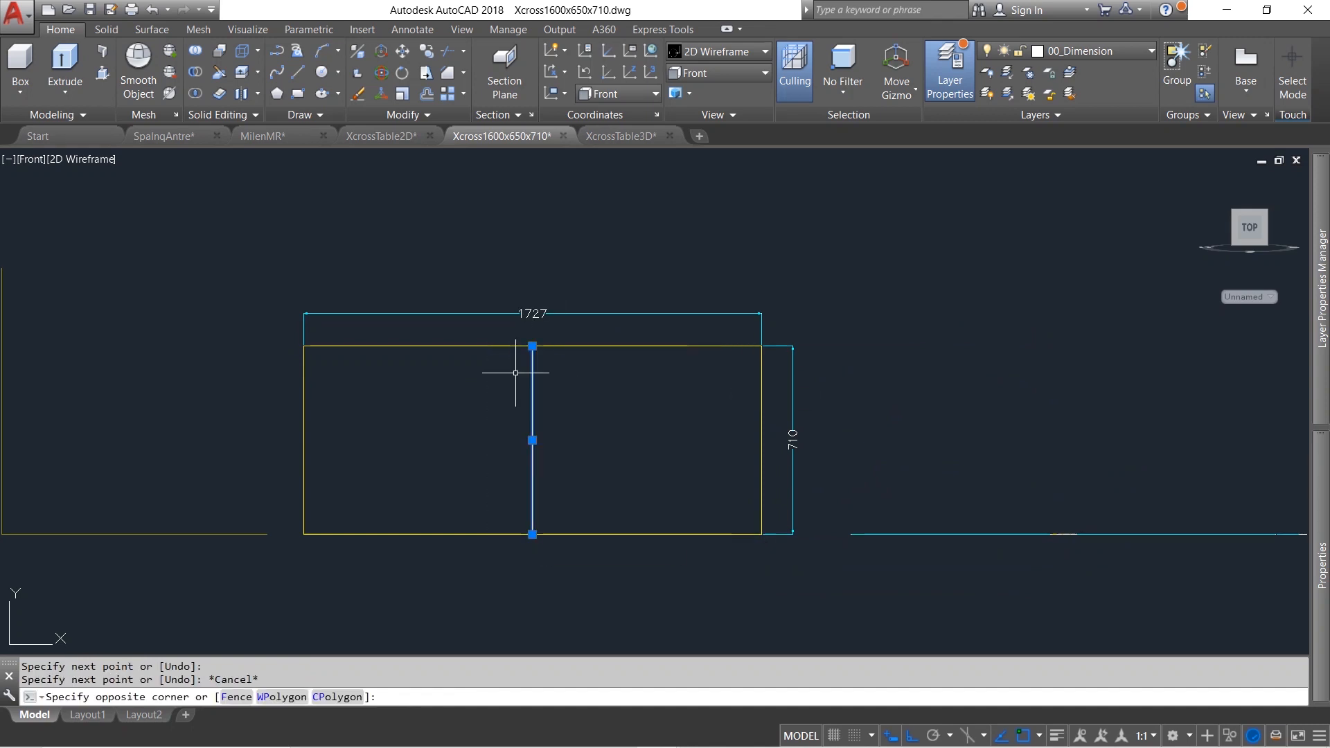
{"action": "mouse_move", "coordinate": [1322, 454]}
{"action": "left_click", "coordinate": [1217, 228]}
{"action": "left_click", "coordinate": [1200, 336]}
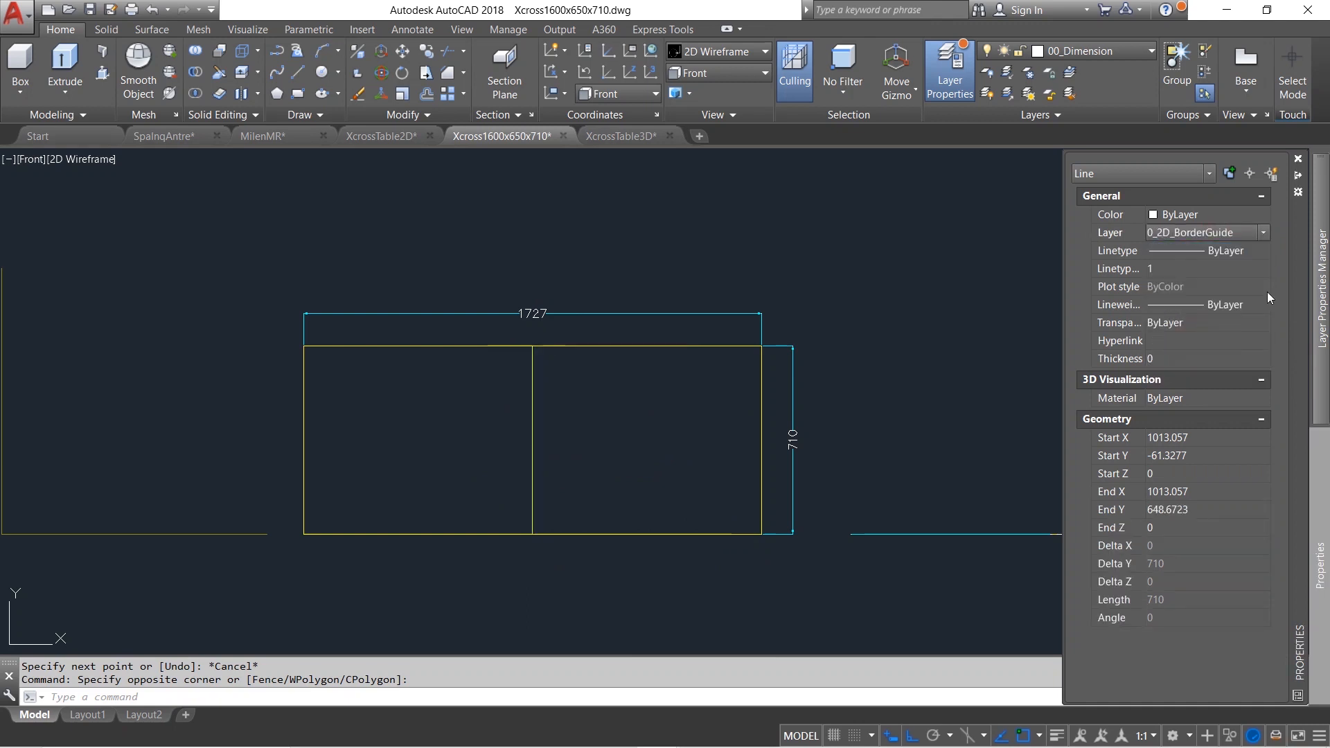
Lock the 0_2D_BorderGuide layer and make 0_2D_TableLed the current layer
{"action": "mouse_move", "coordinate": [1317, 279]}
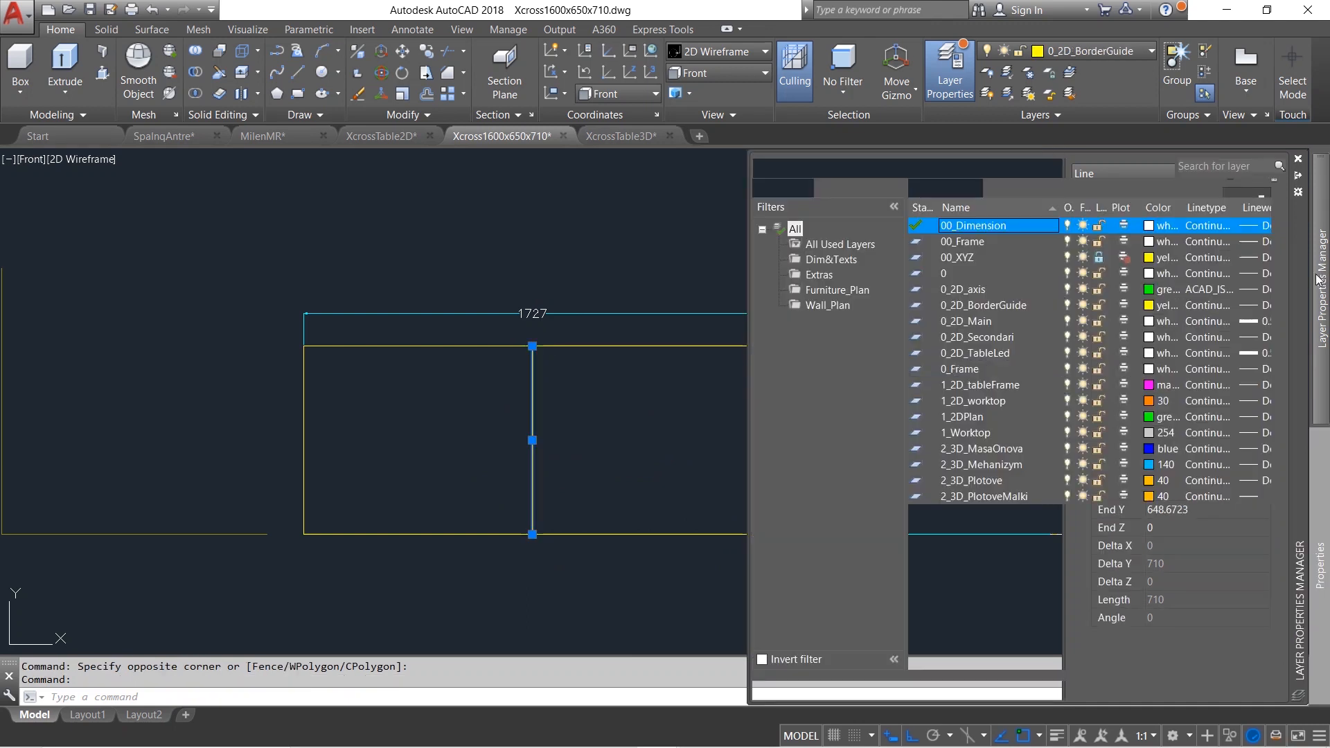
{"action": "left_click", "coordinate": [1097, 306]}
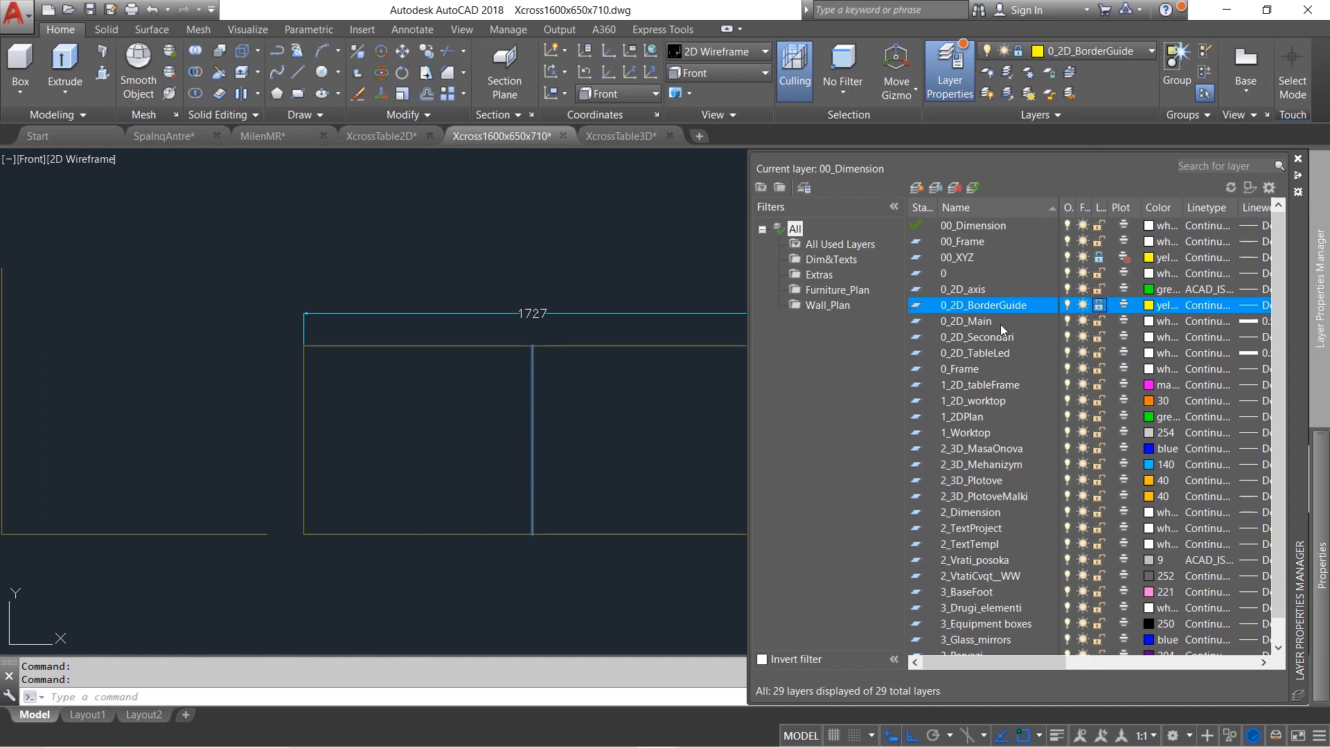
{"action": "double_click", "coordinate": [988, 354]}
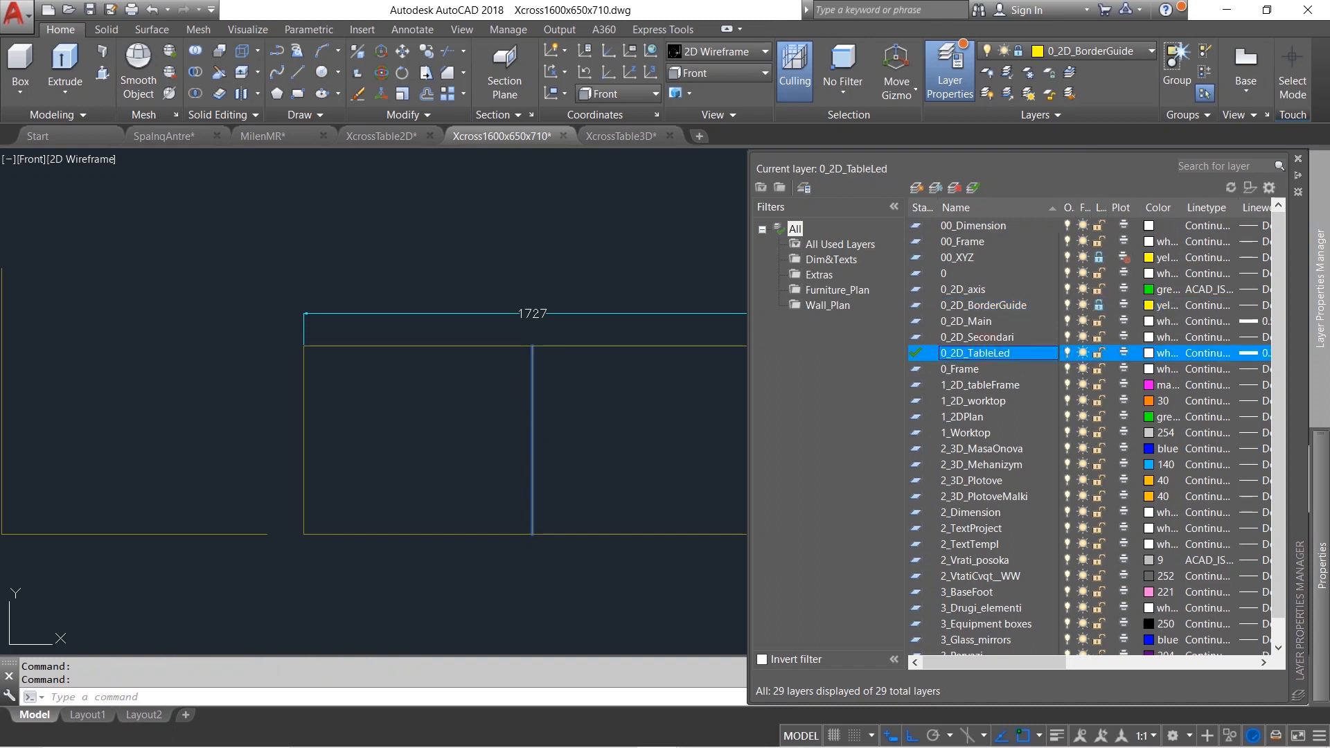
{"action": "key", "text": "Escape"}
Draw a line along the full lower edge of the front border, from its left corner to its right corner
{"action": "type", "text": "L"}
{"action": "key", "text": "Return"}
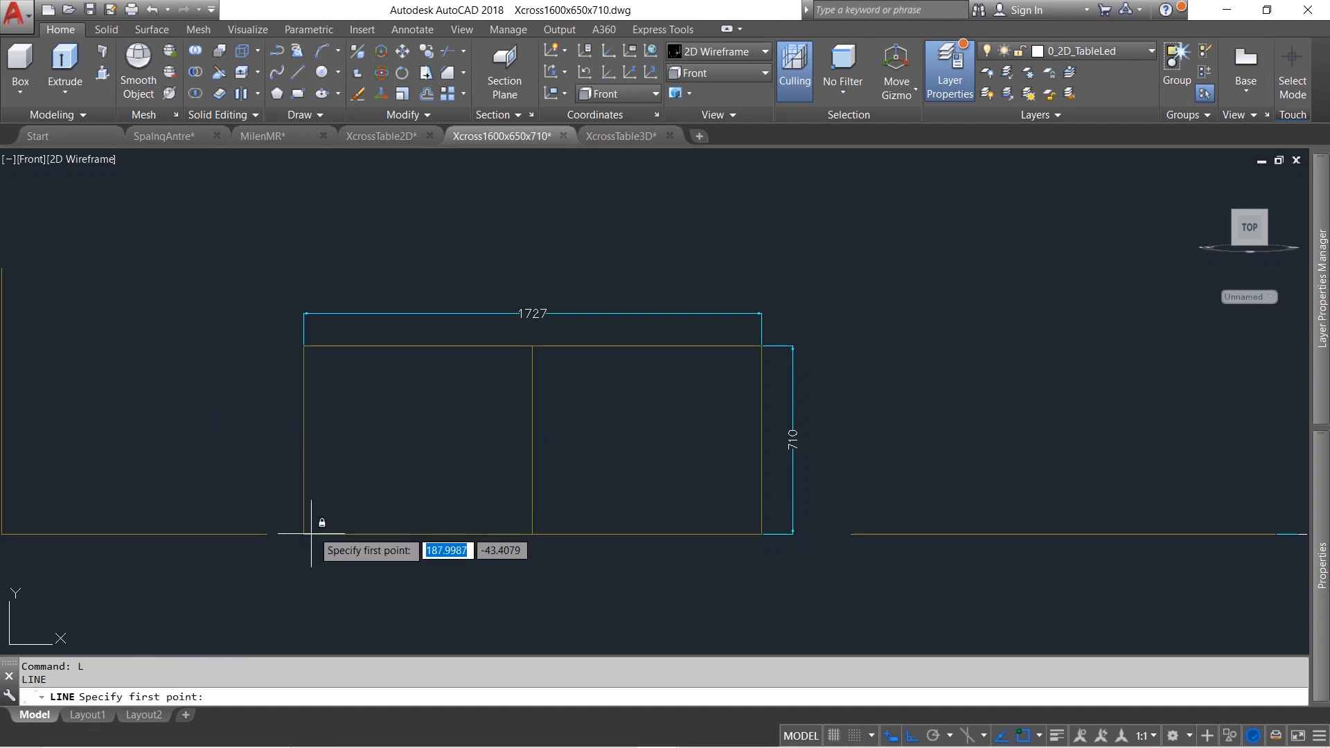
{"action": "left_click", "coordinate": [308, 532]}
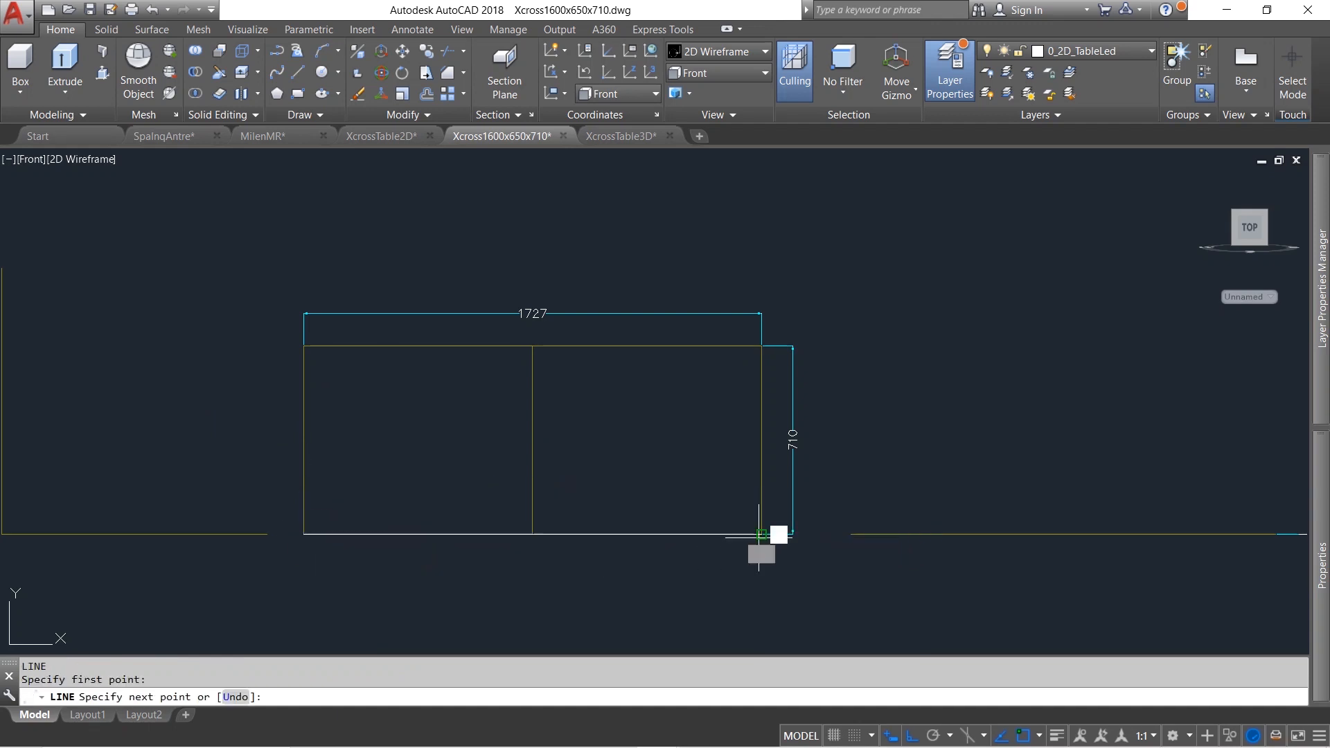
{"action": "left_click", "coordinate": [760, 533]}
{"action": "key", "text": "Escape"}
Rotate the new bottom line 28 degrees about its left end at the border's lower-left corner
{"action": "left_click", "coordinate": [720, 534]}
{"action": "type", "text": "ro"}
{"action": "key", "text": "Return"}
{"action": "left_click", "coordinate": [313, 538]}
{"action": "type", "text": "28"}
{"action": "key", "text": "Return"}
{"action": "key", "text": "Escape"}
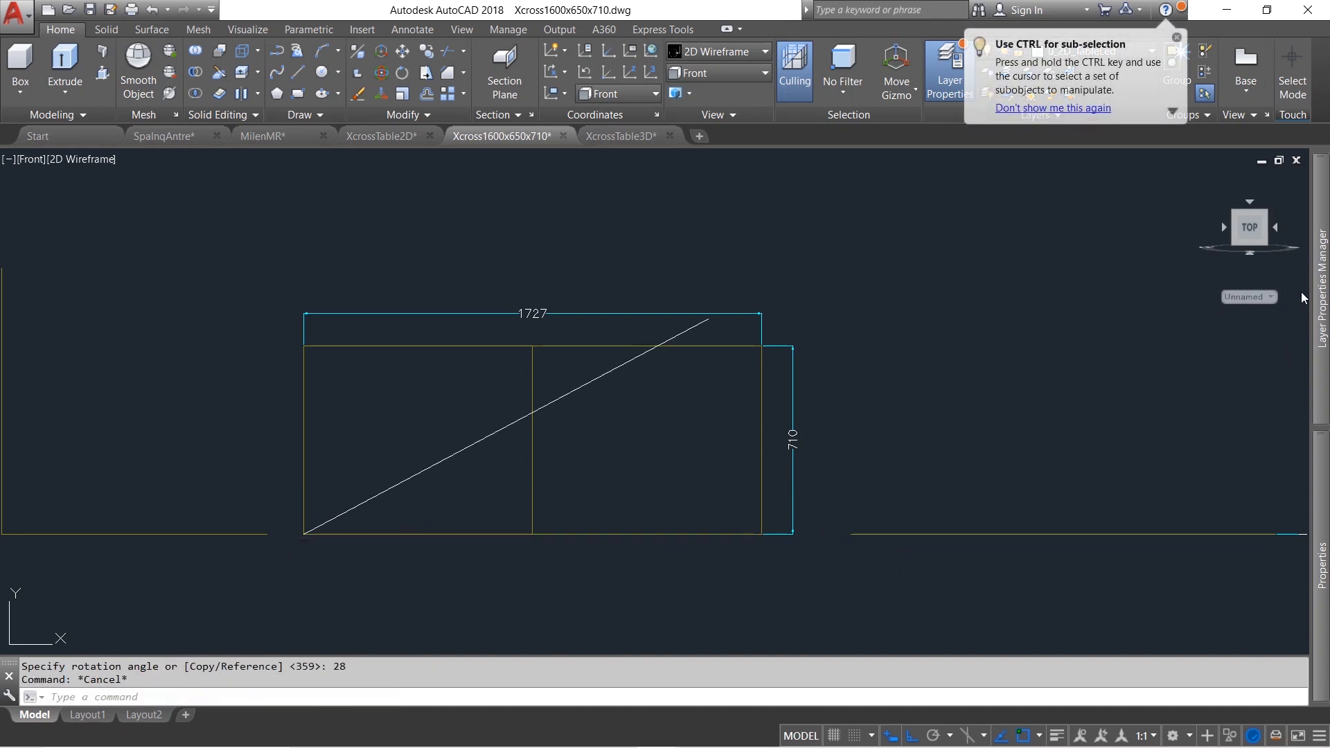
Make 0_2D_BorderGuide the current layer and draw a horizontal centre line between the midpoints of the border's left and right sides
{"action": "mouse_move", "coordinate": [1320, 291]}
{"action": "double_click", "coordinate": [981, 304]}
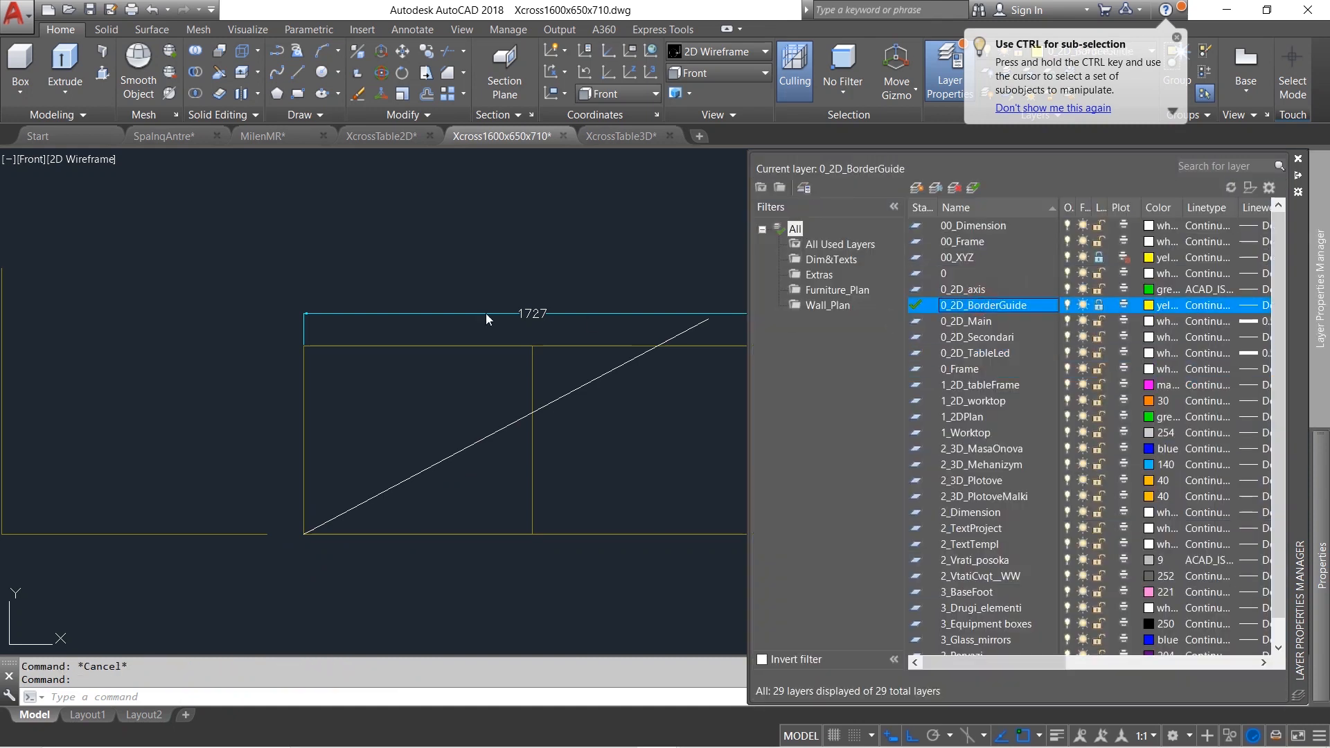
{"action": "type", "text": "L"}
{"action": "key", "text": "Return"}
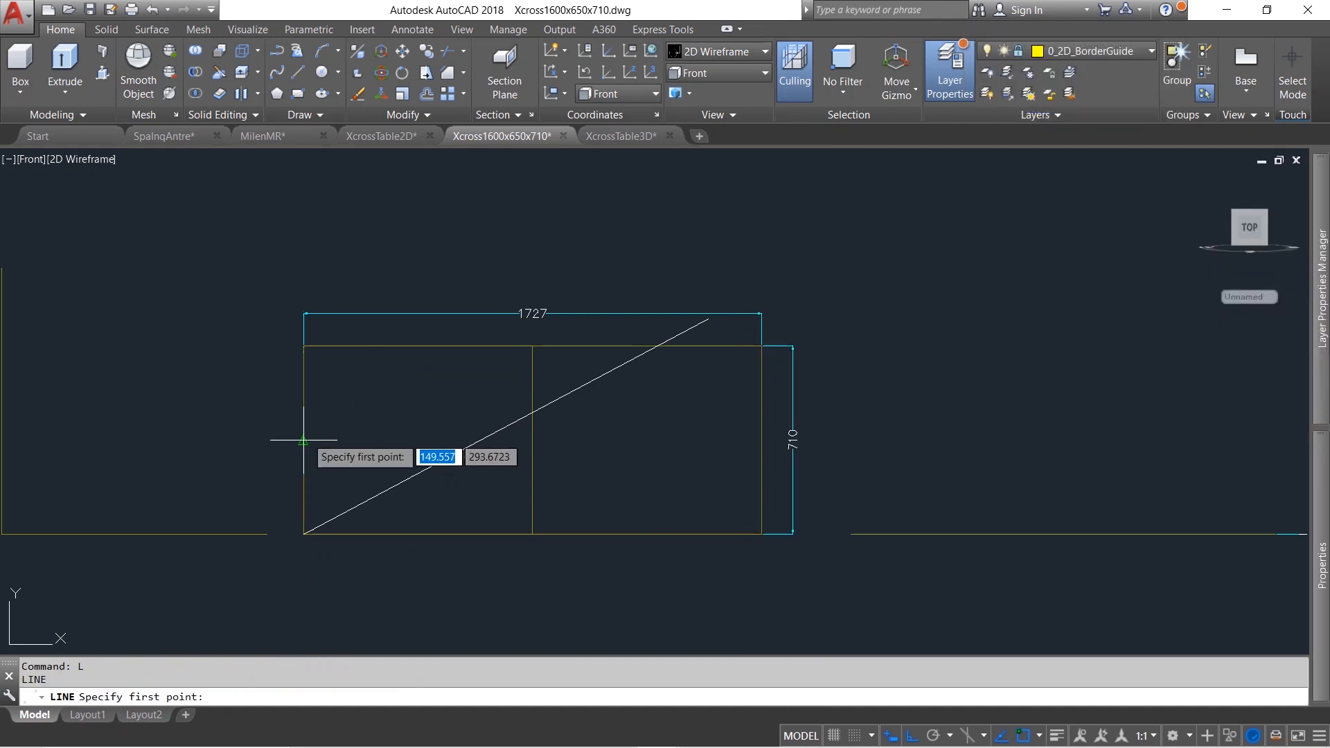
{"action": "left_click", "coordinate": [304, 439]}
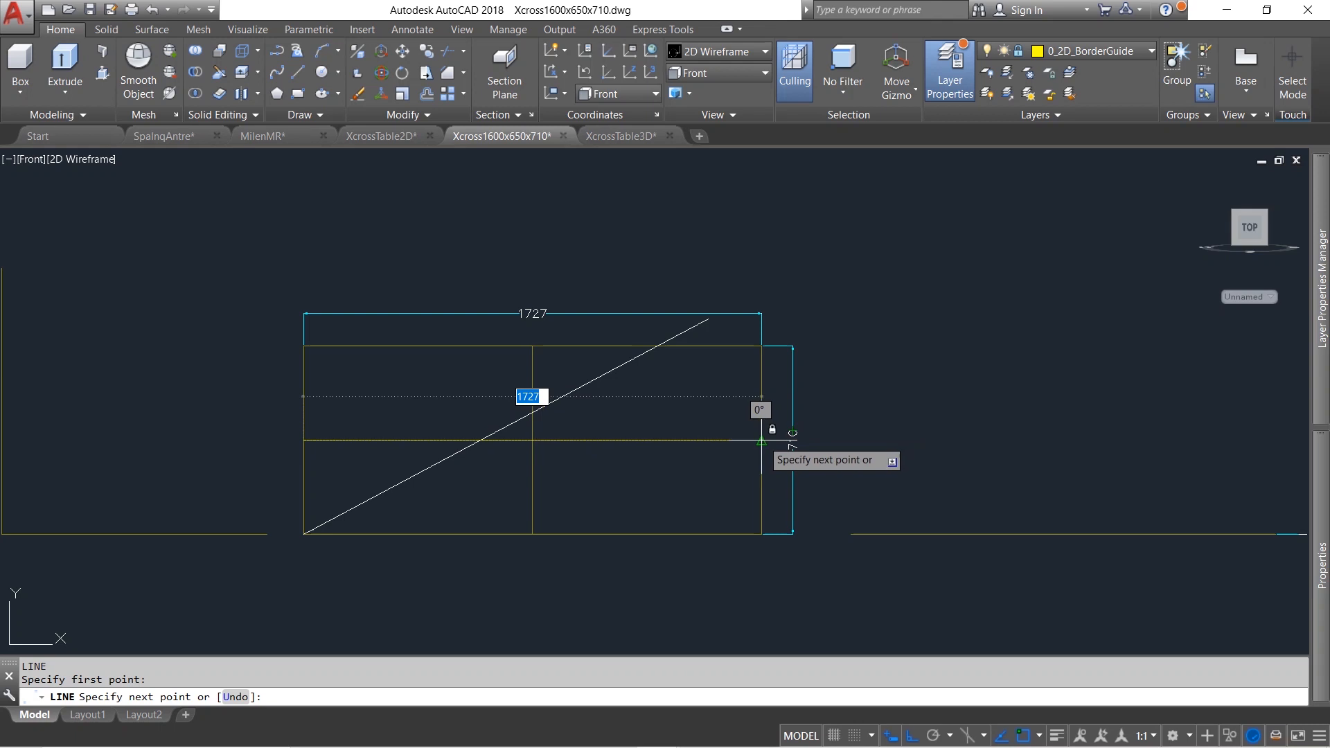
{"action": "key", "text": "Escape"}
Offset the inclined line by 60 to its lower side
{"action": "scroll", "coordinate": [485, 485], "scroll_direction": "up", "scroll_amount": 2}
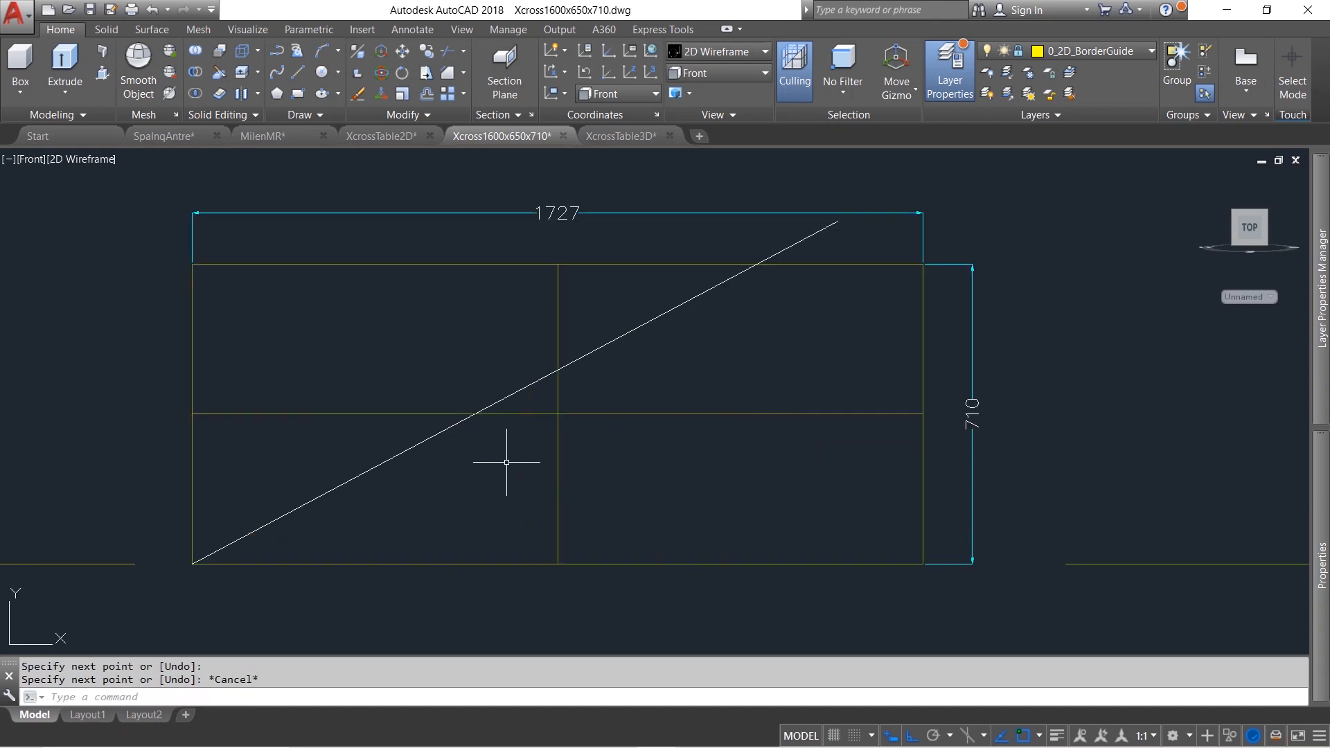
{"action": "type", "text": "o"}
{"action": "key", "text": "Return"}
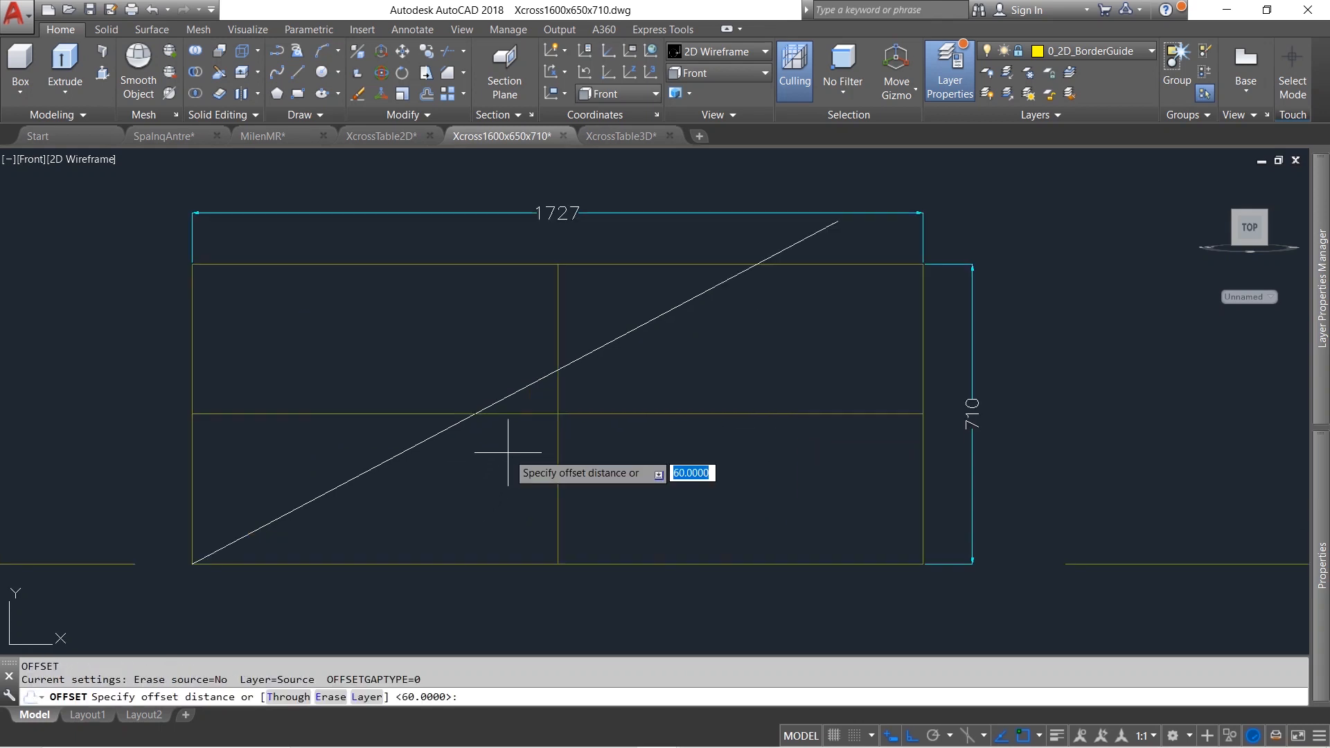
{"action": "key", "text": "Return"}
{"action": "left_click", "coordinate": [457, 423]}
{"action": "left_click", "coordinate": [488, 457]}
{"action": "key", "text": "Escape"}
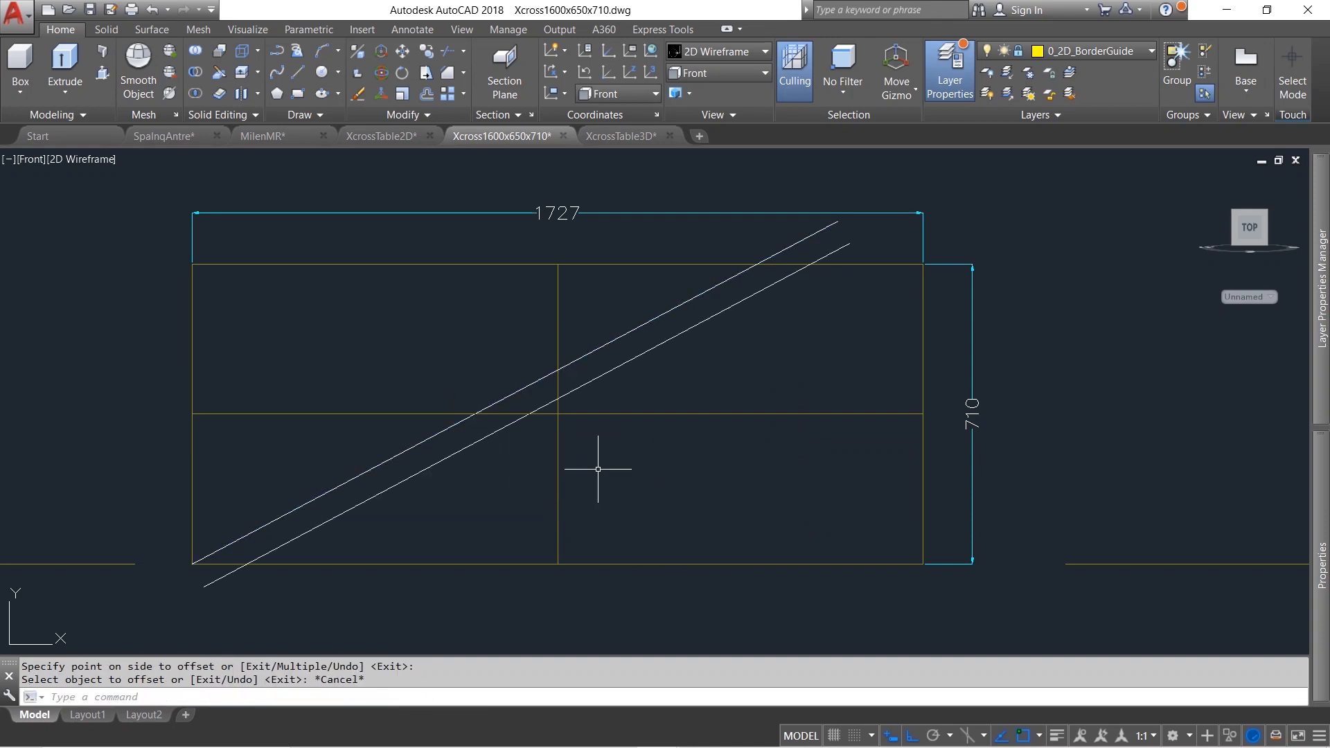
Make 0_2D_TableLed the current layer and trim the inclined offset line below the border's lower edge
{"action": "mouse_move", "coordinate": [1321, 374]}
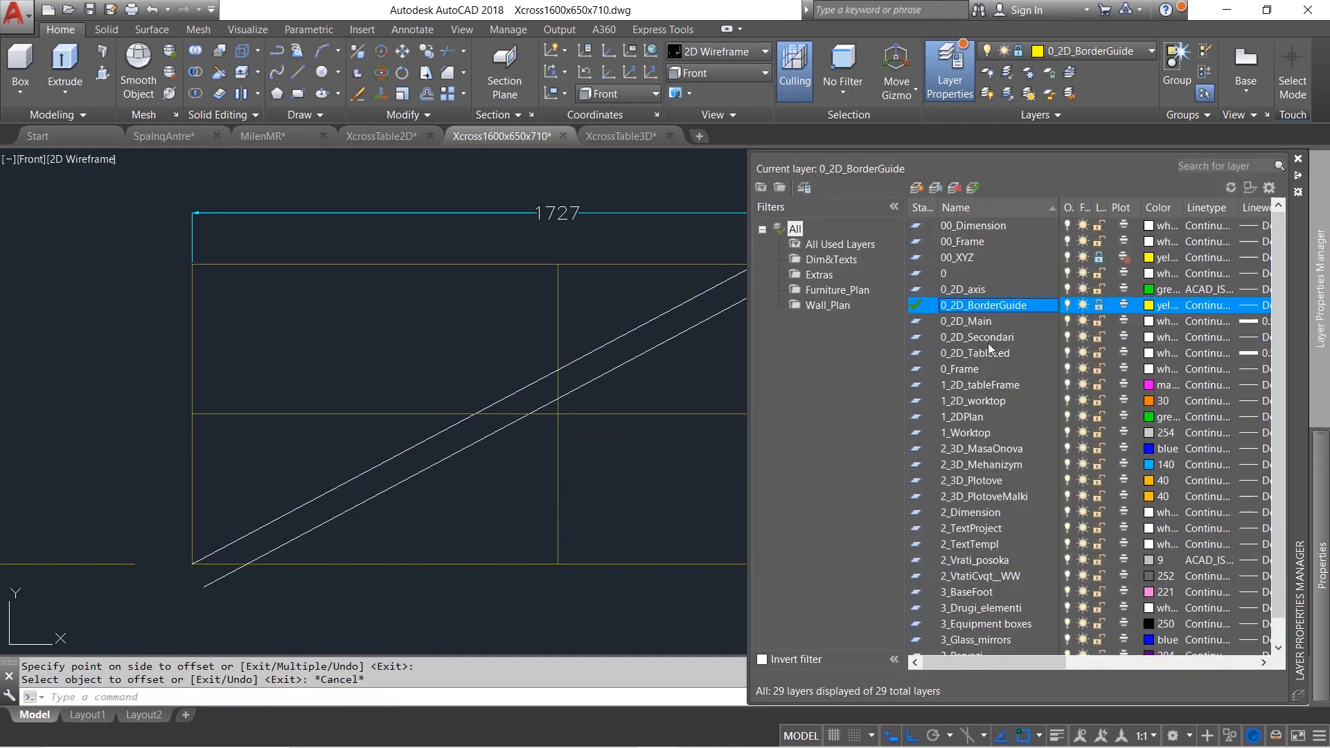
{"action": "double_click", "coordinate": [988, 357]}
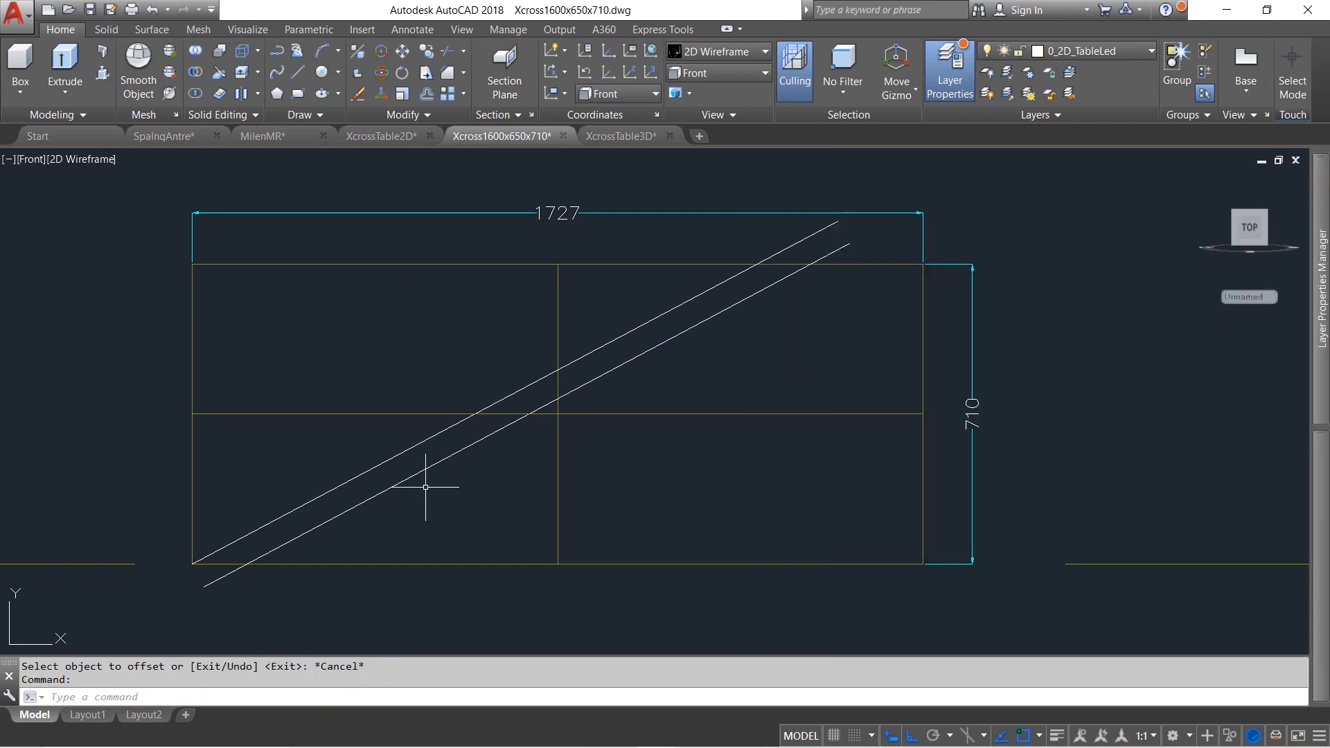
{"action": "type", "text": "tr"}
{"action": "key", "text": "Return"}
{"action": "left_click", "coordinate": [444, 563]}
{"action": "key", "text": "Return"}
{"action": "left_click", "coordinate": [226, 575]}
{"action": "key", "text": "Escape"}
Trim both inclined lines where they extend above the border's upper edge
{"action": "type", "text": "tr"}
{"action": "key", "text": "Return"}
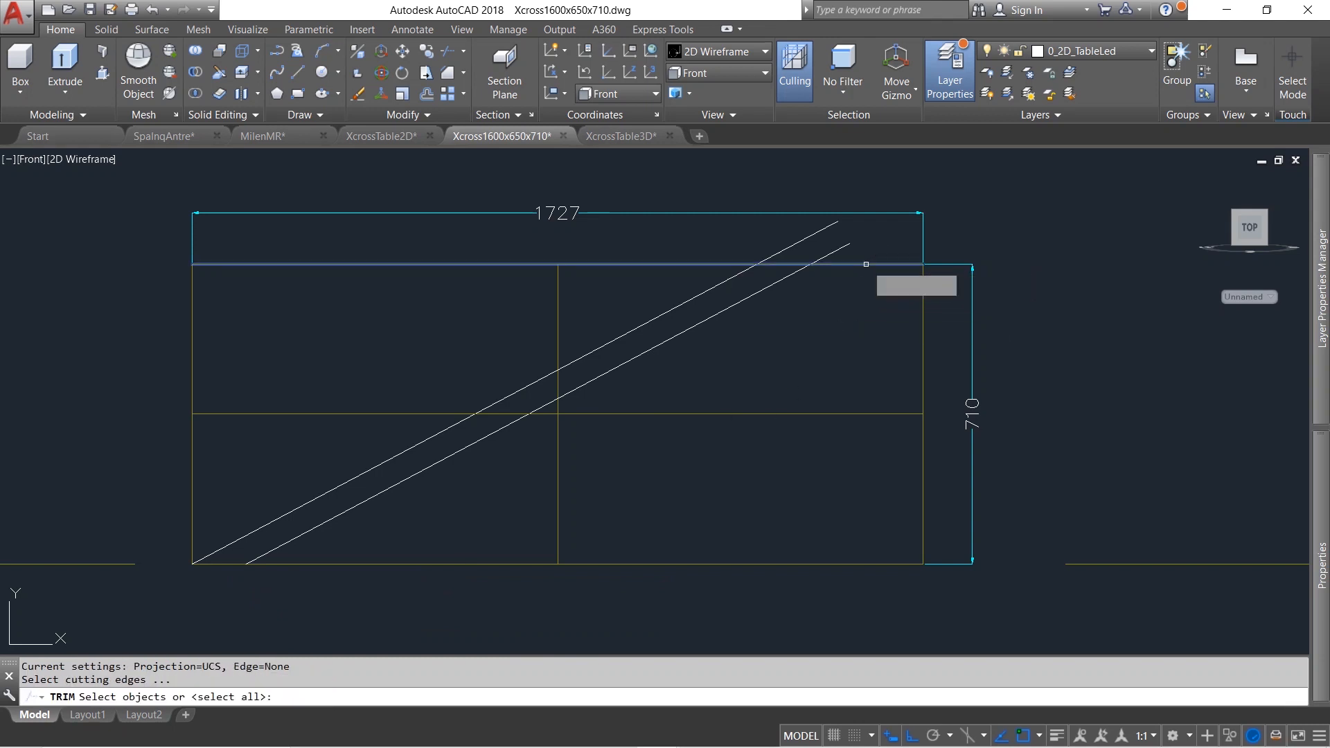
{"action": "left_click", "coordinate": [870, 264]}
{"action": "key", "text": "Return"}
{"action": "left_click", "coordinate": [837, 251]}
{"action": "left_click", "coordinate": [807, 238]}
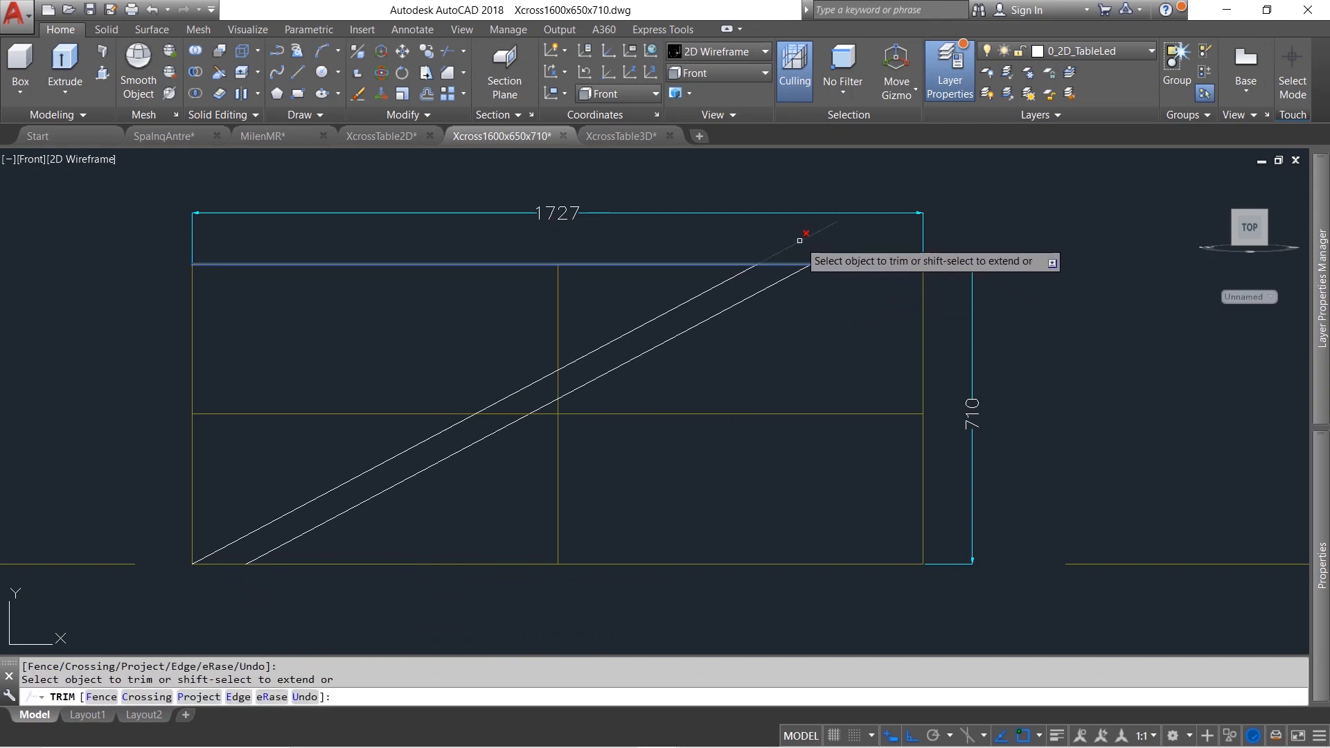
{"action": "key", "text": "Escape"}
Mirror both inclined lines about the vertical centre line, keeping the originals, to form the X
{"action": "left_click", "coordinate": [742, 359]}
{"action": "left_click", "coordinate": [656, 292]}
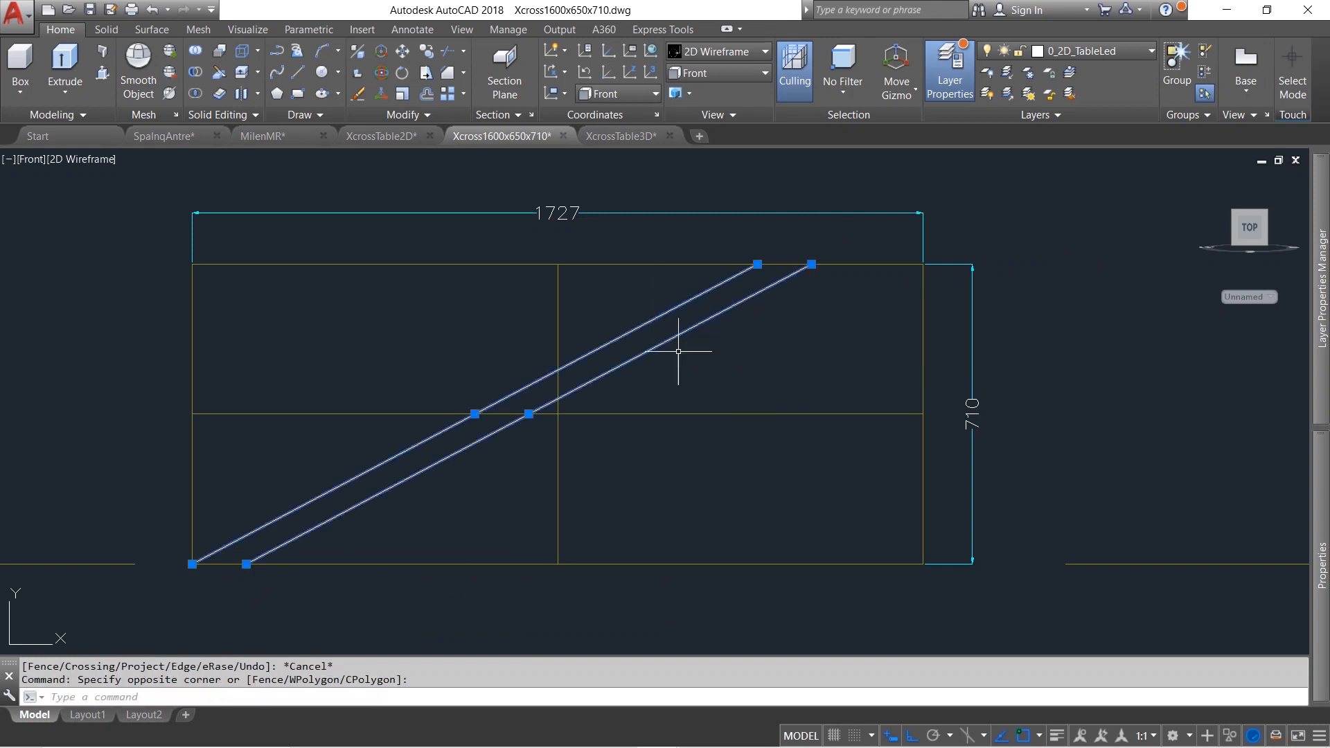
{"action": "type", "text": "mi"}
{"action": "key", "text": "Return"}
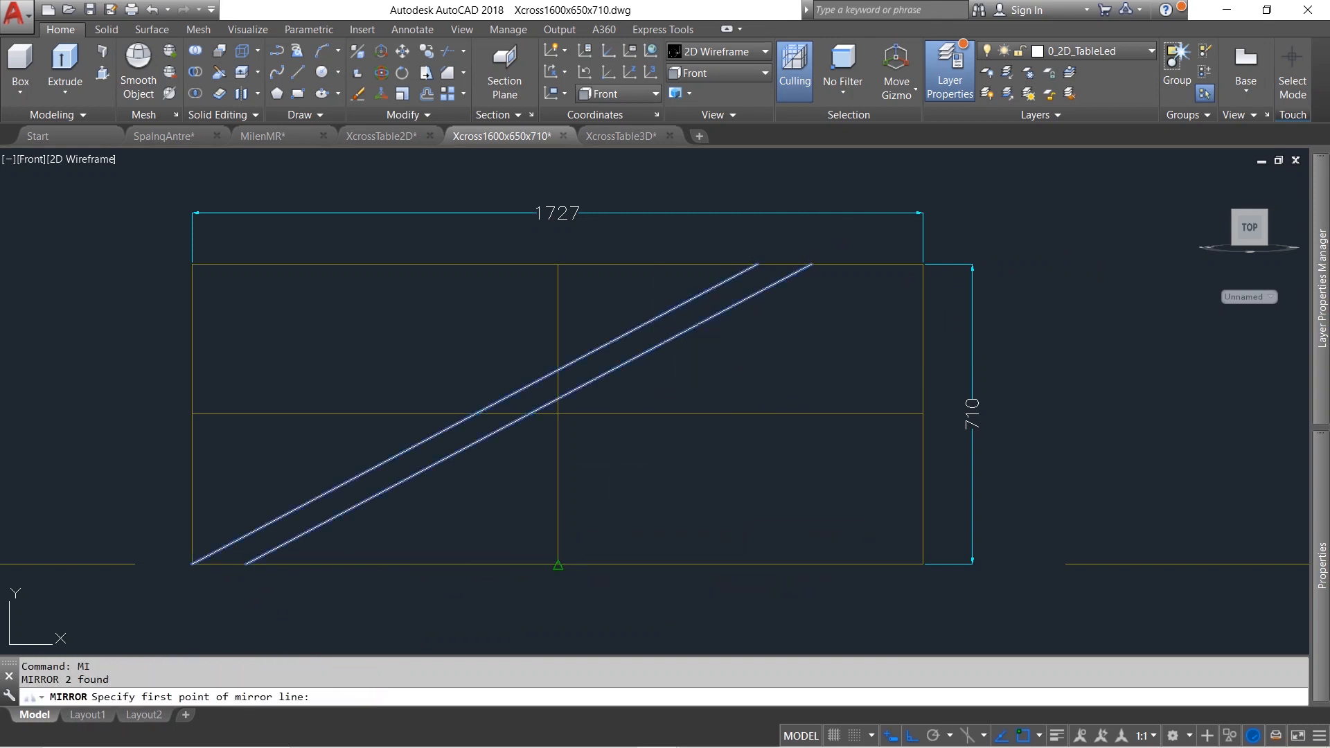
{"action": "left_click", "coordinate": [557, 564]}
{"action": "left_click", "coordinate": [549, 590]}
{"action": "key", "text": "Return"}
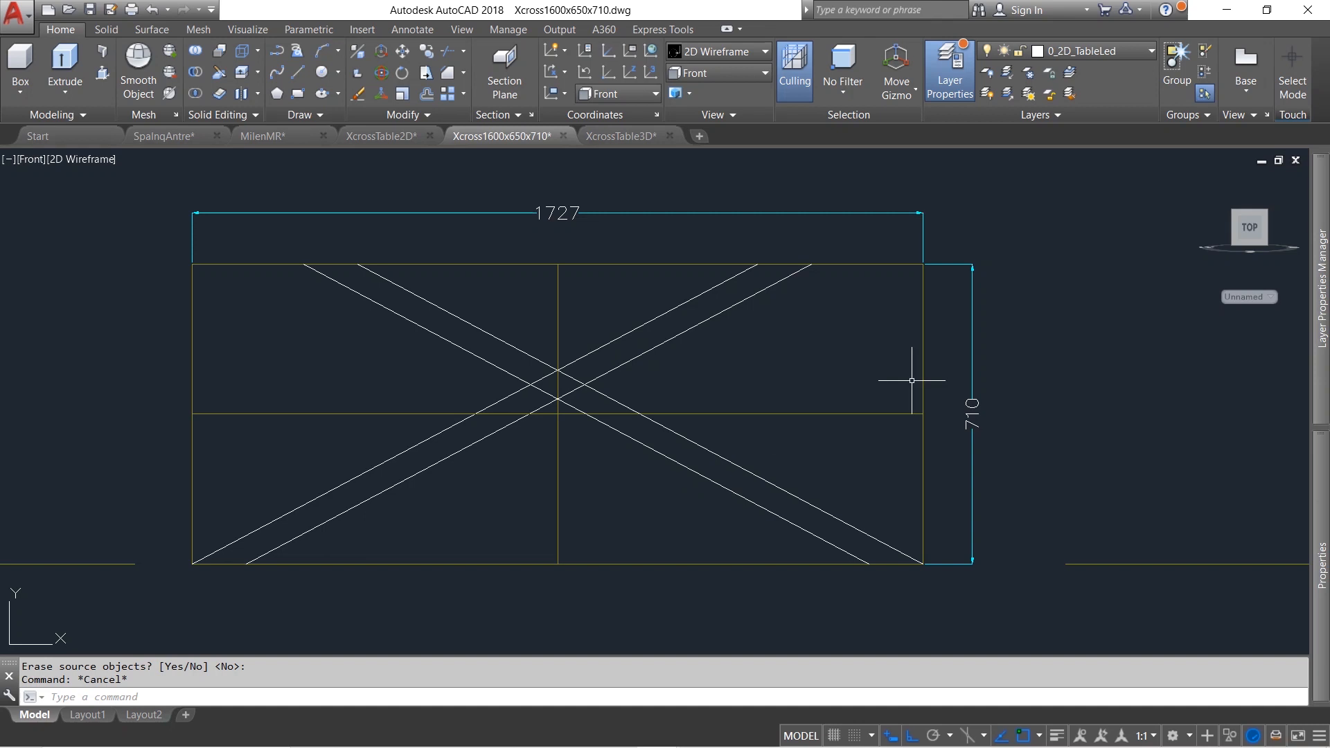
Switch to the SW Isometric view and make 2_3D_MasaOnova the current layer
{"action": "left_click", "coordinate": [741, 74]}
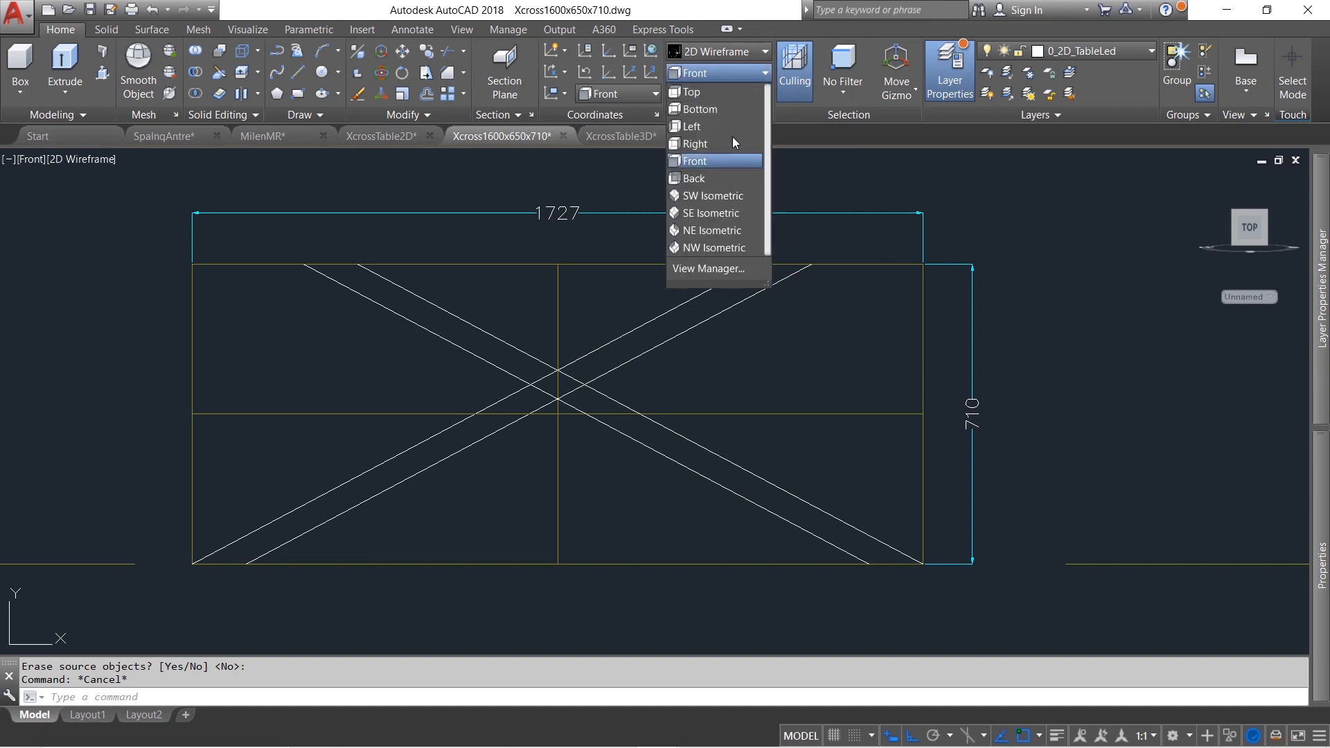
{"action": "left_click", "coordinate": [717, 196]}
{"action": "mouse_move", "coordinate": [733, 506]}
{"action": "middle_mouse_down"}
{"action": "mouse_move", "coordinate": [770, 420]}
{"action": "mouse_move", "coordinate": [765, 429]}
{"action": "middle_mouse_up"}
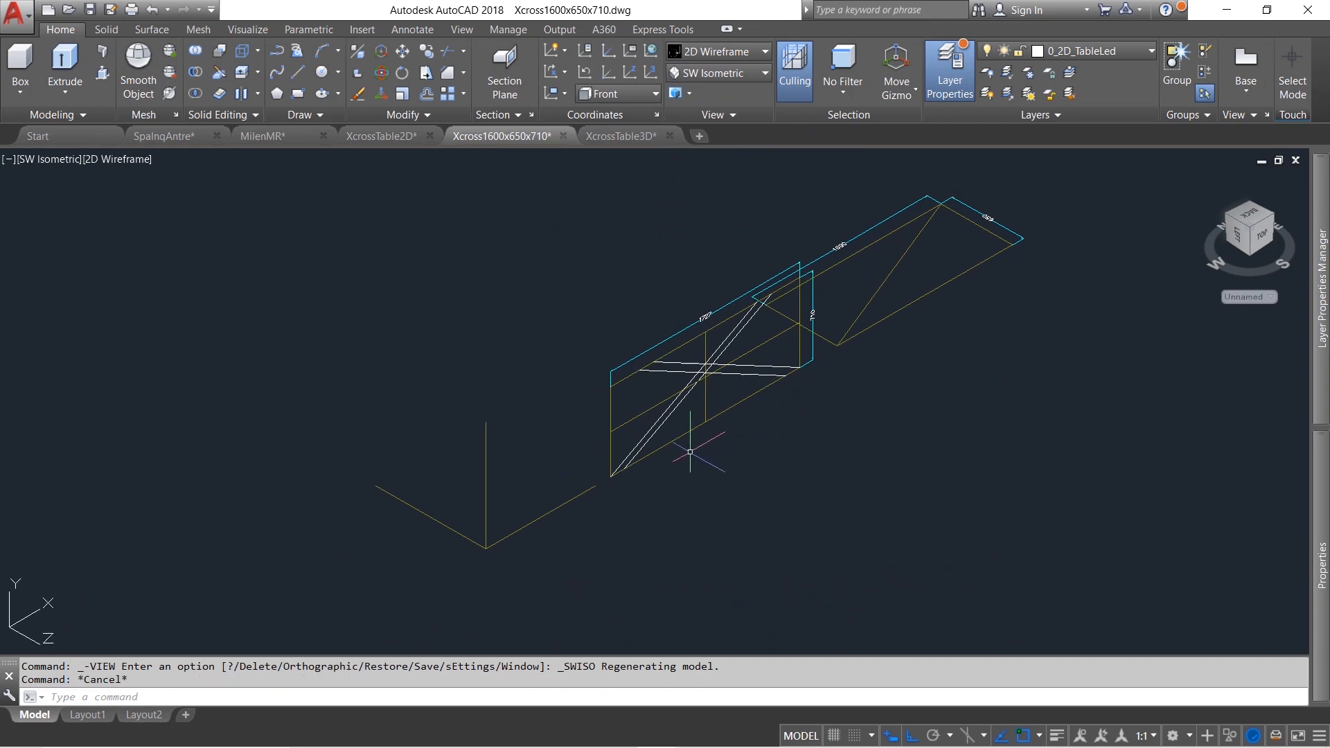
{"action": "scroll", "coordinate": [683, 430], "scroll_direction": "up", "scroll_amount": 2}
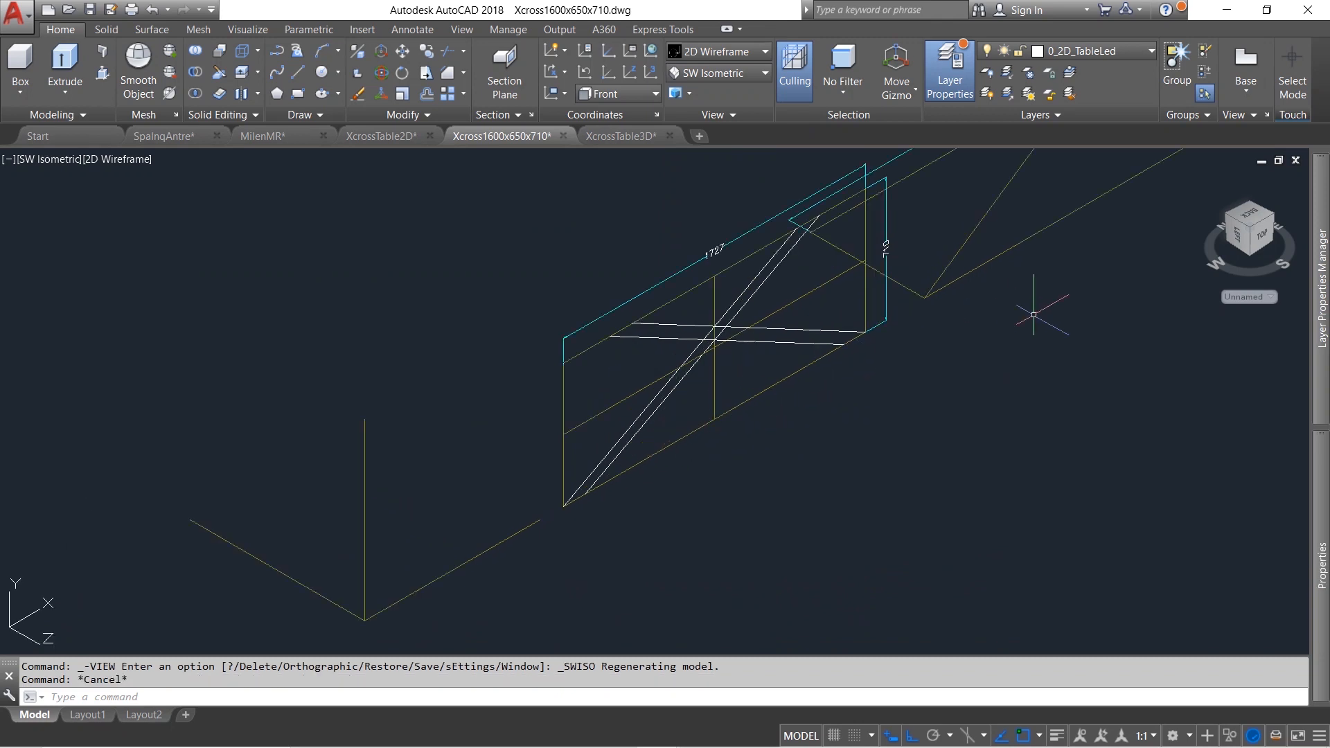
{"action": "mouse_move", "coordinate": [1322, 266]}
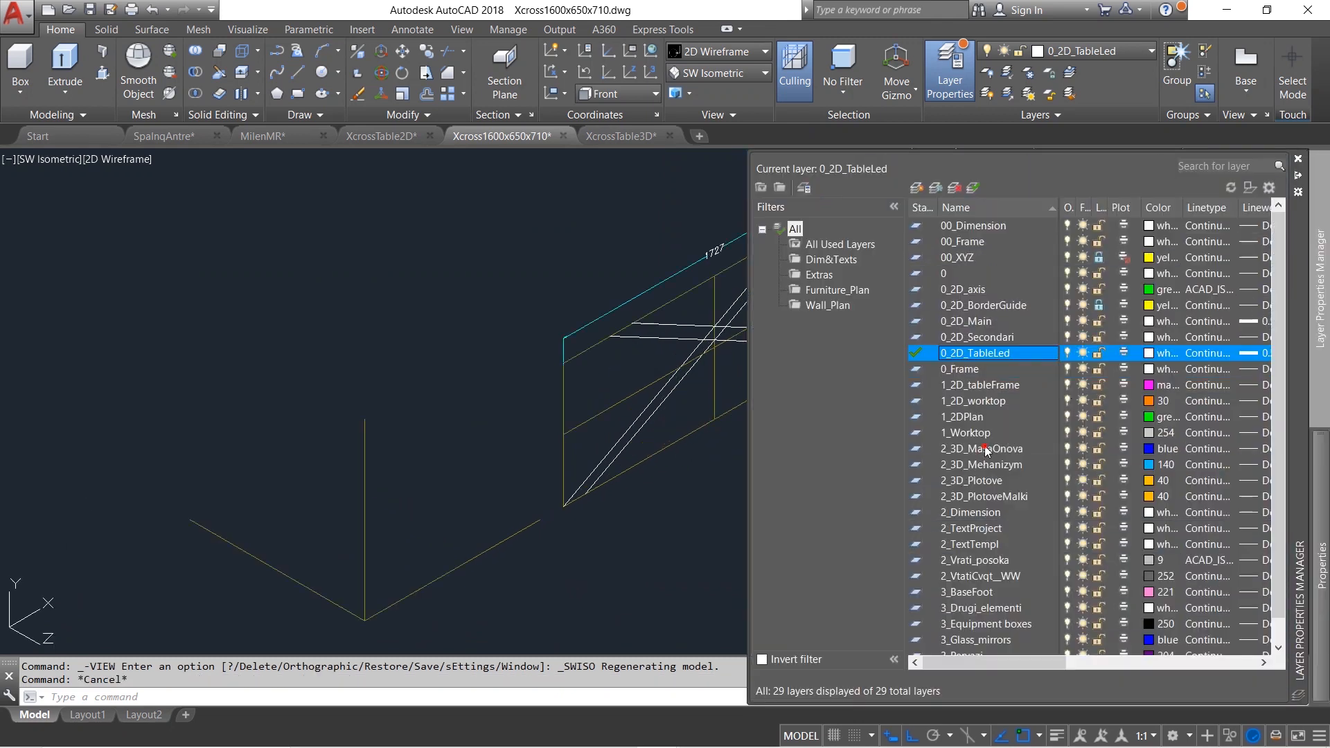
{"action": "double_click", "coordinate": [964, 449]}
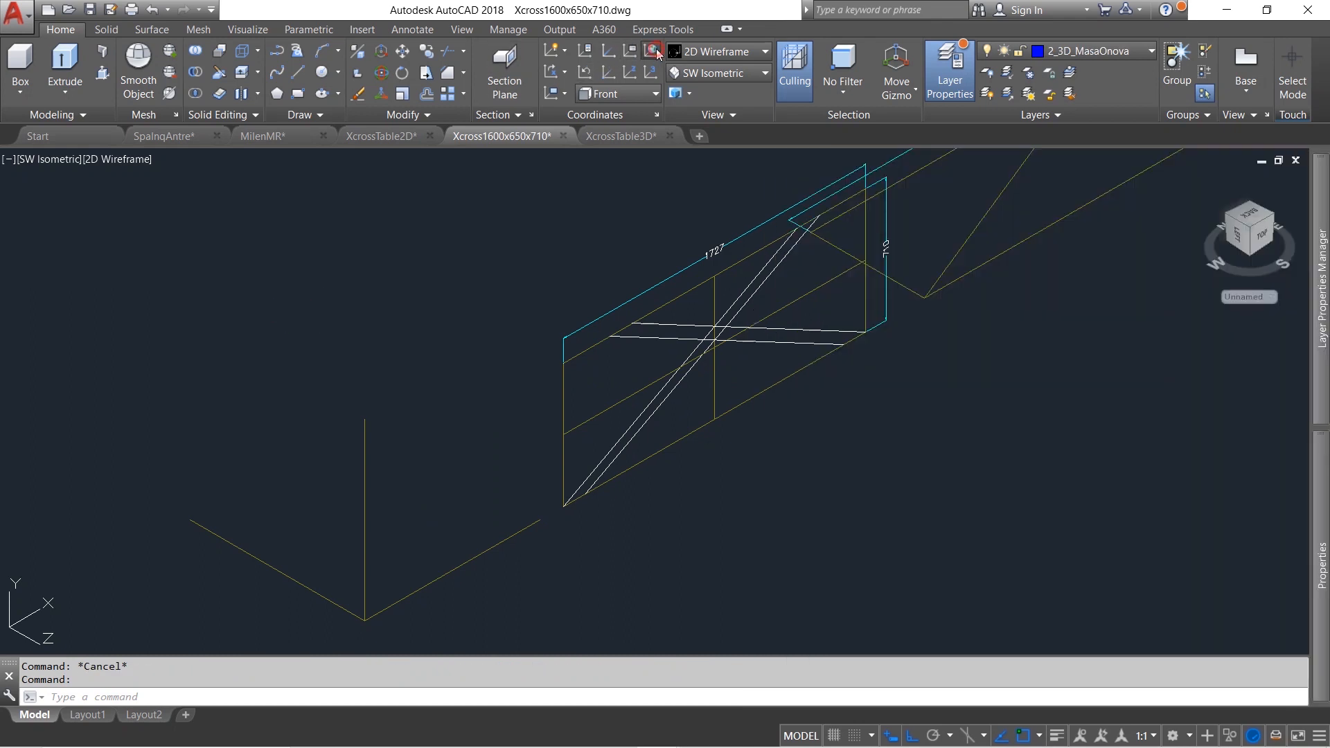
Restore the World coordinate system and draw a solid box 60 long, 30 wide and 1000 high in front of the front border
{"action": "left_click", "coordinate": [651, 52]}
{"action": "left_click", "coordinate": [20, 56]}
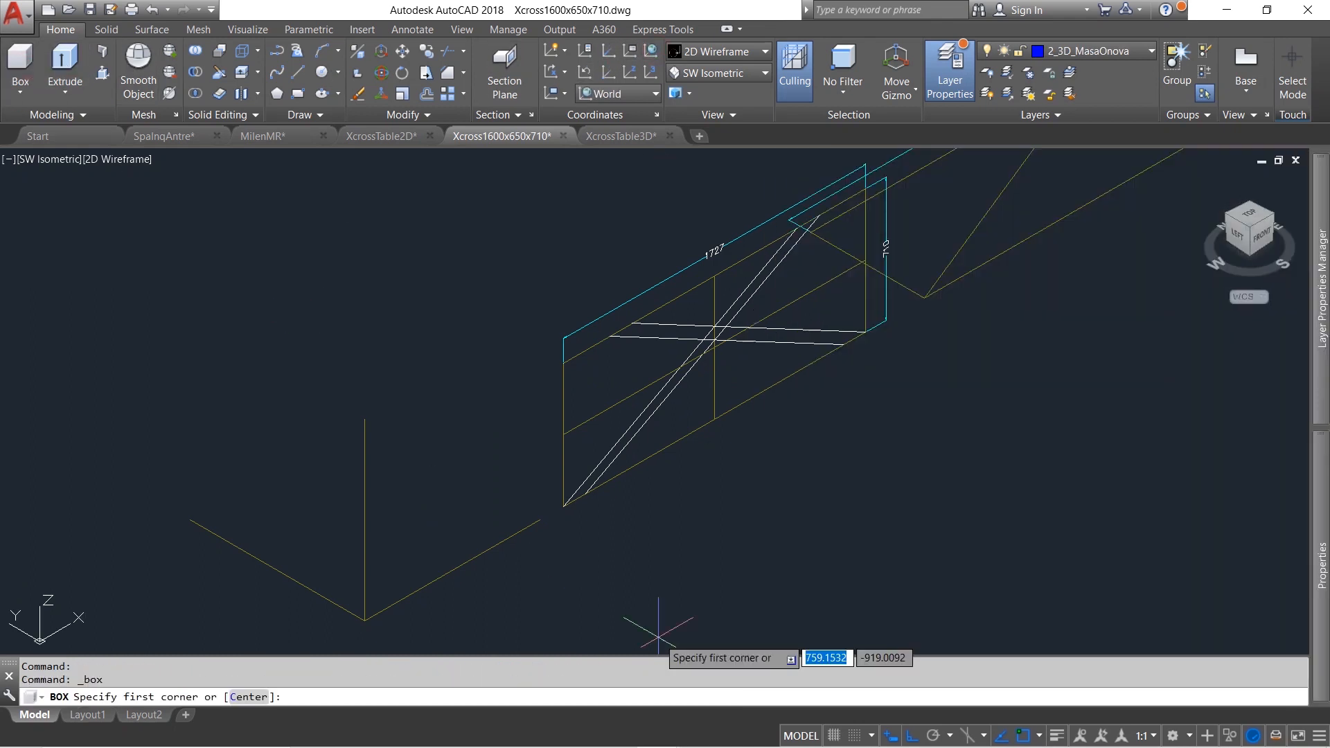
{"action": "left_click", "coordinate": [641, 570]}
{"action": "scroll", "coordinate": [711, 553], "scroll_direction": "up", "scroll_amount": 4}
{"action": "scroll", "coordinate": [643, 461], "scroll_direction": "down", "scroll_amount": 4}
{"action": "scroll", "coordinate": [646, 540], "scroll_direction": "up", "scroll_amount": 2}
{"action": "scroll", "coordinate": [641, 541], "scroll_direction": "up", "scroll_amount": 6}
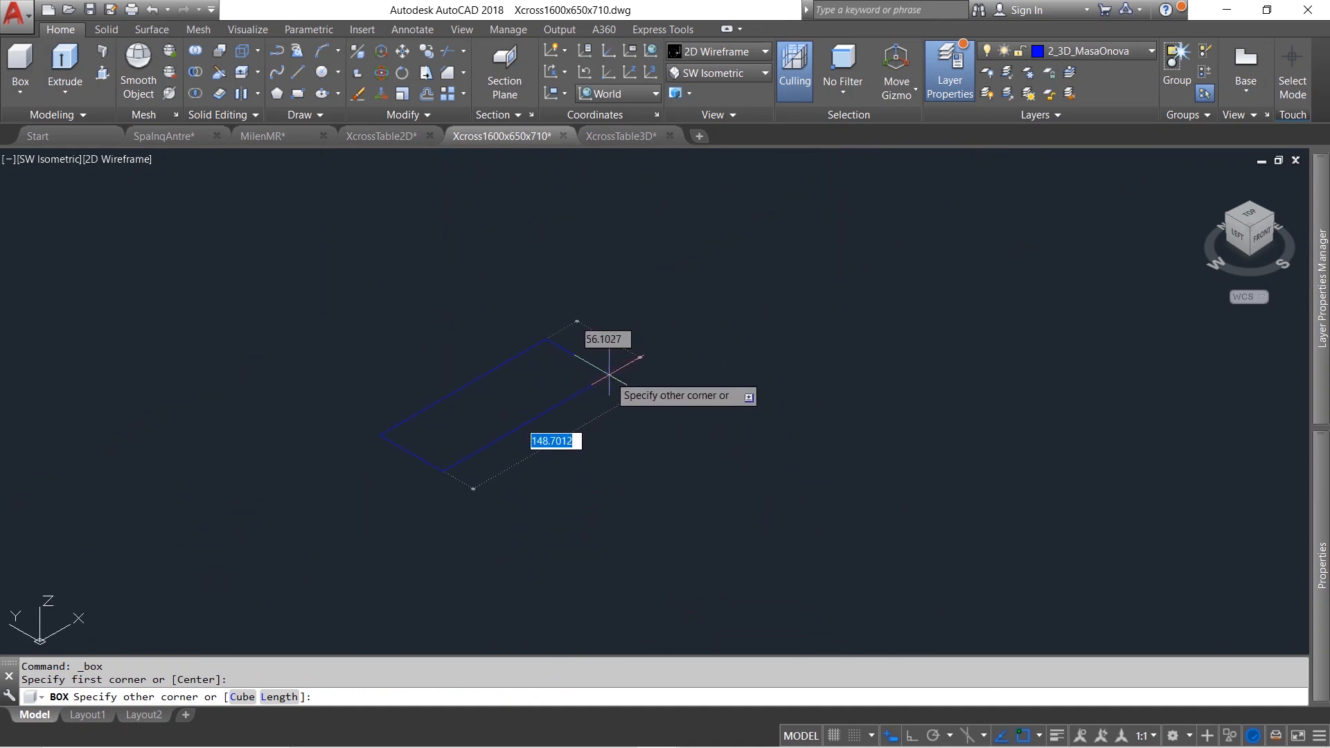
{"action": "key", "text": "Tab"}
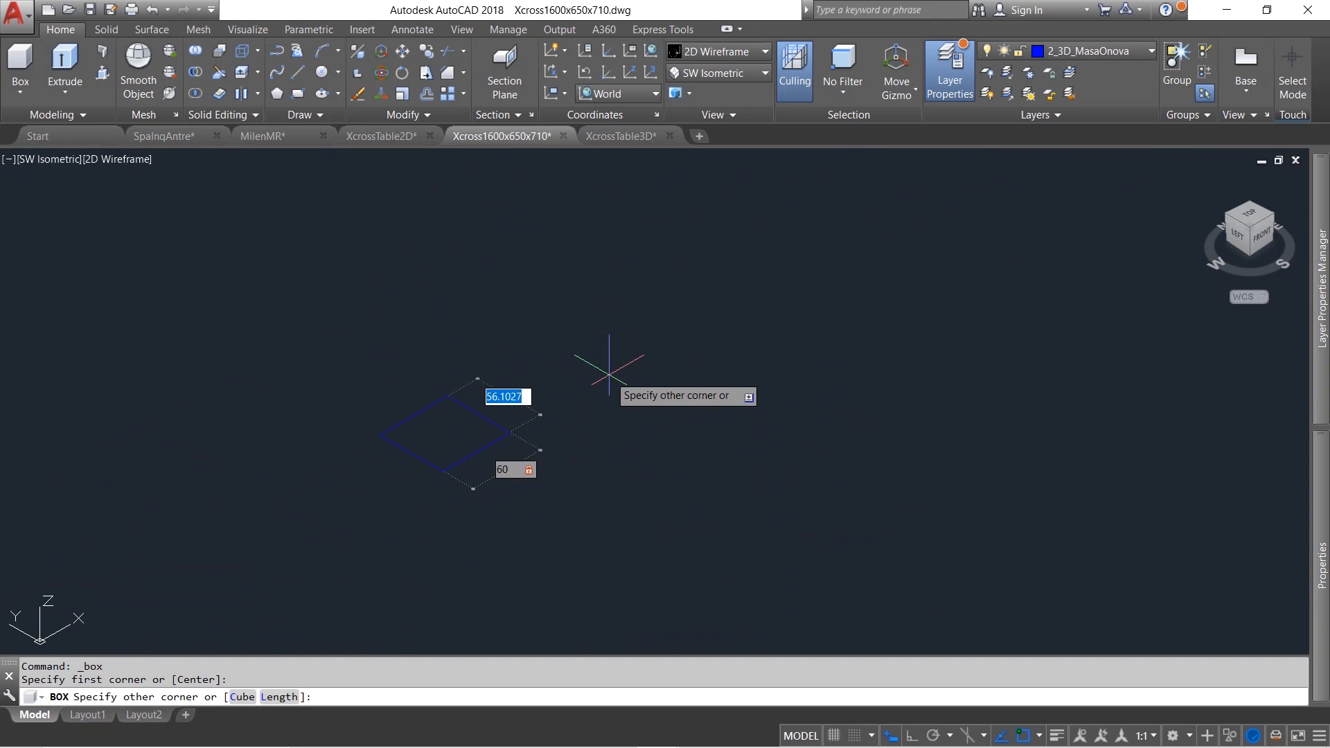
{"action": "key", "text": "Return"}
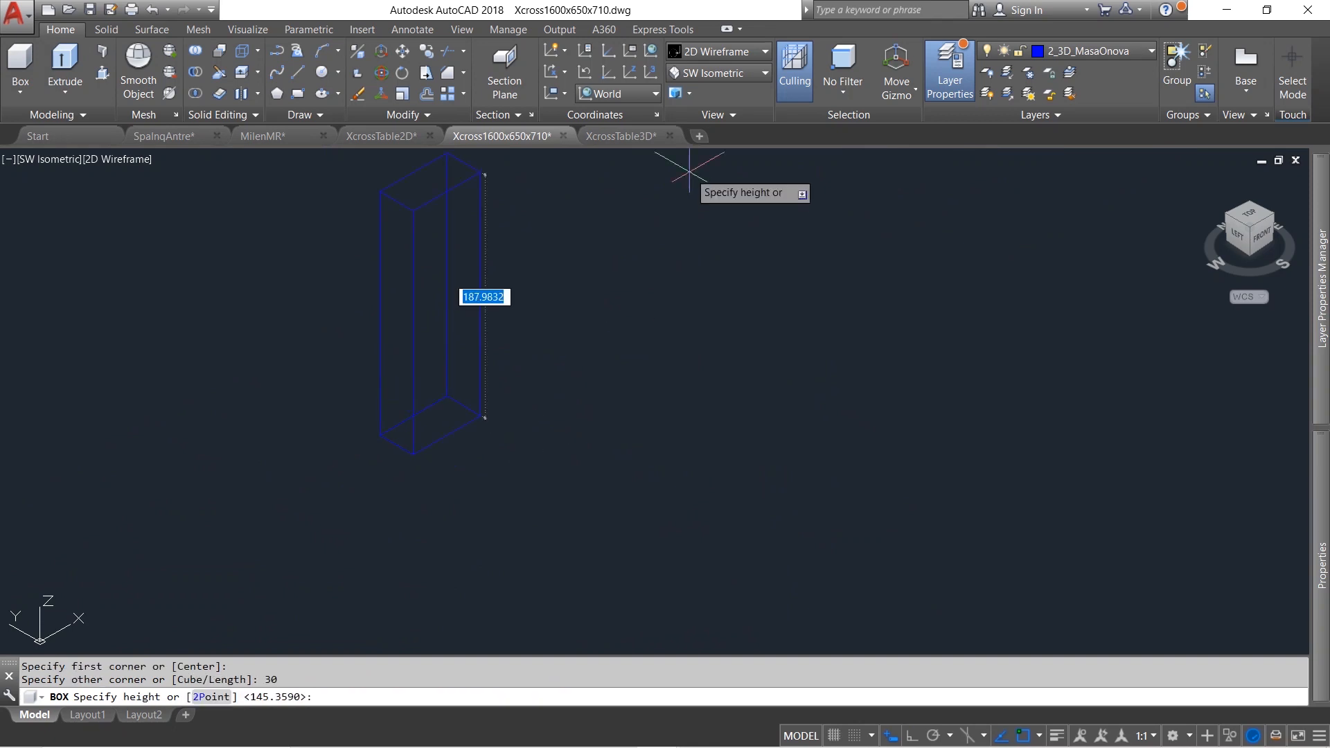
{"action": "type", "text": "1000"}
{"action": "key", "text": "Return"}
{"action": "key", "text": "Escape"}
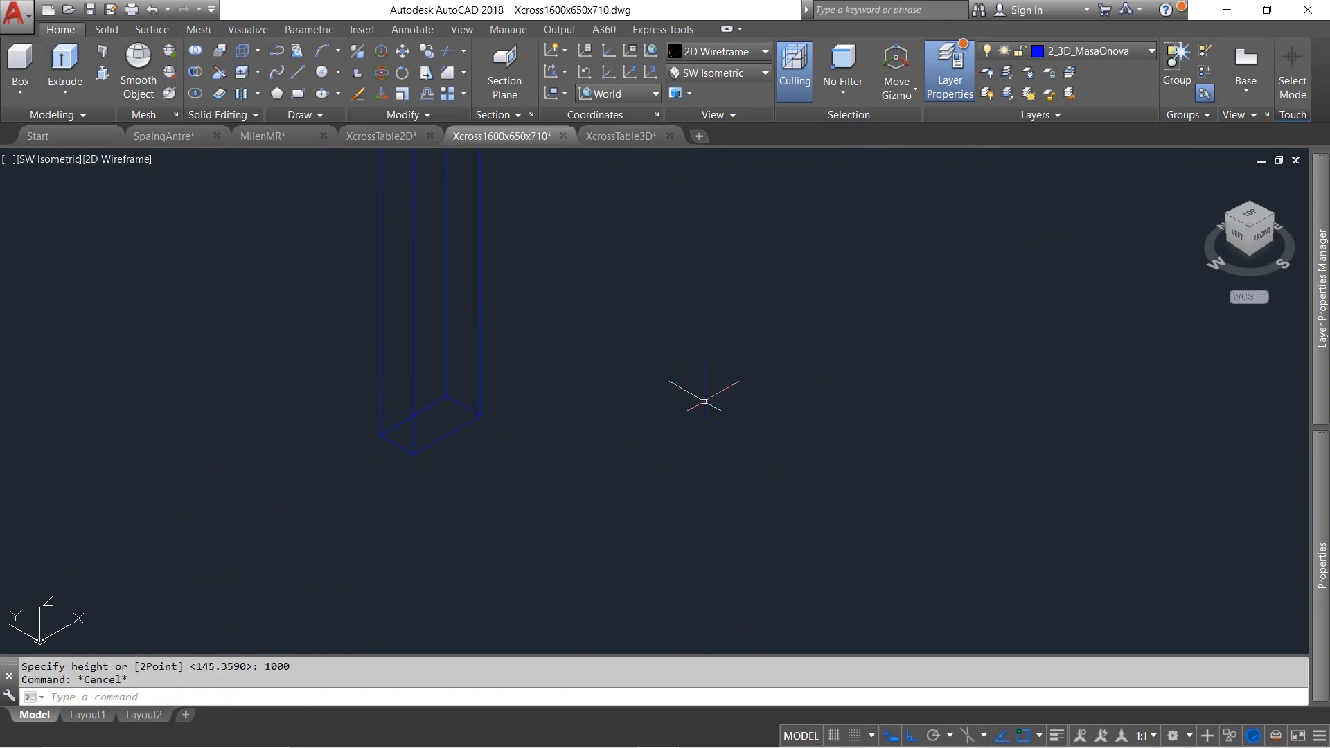
Move the box by the midpoint of its 30-wide base edge to the front border's lower corner where the inclined leg line starts
{"action": "scroll", "coordinate": [704, 401], "scroll_direction": "down", "scroll_amount": 3}
{"action": "left_click", "coordinate": [539, 389]}
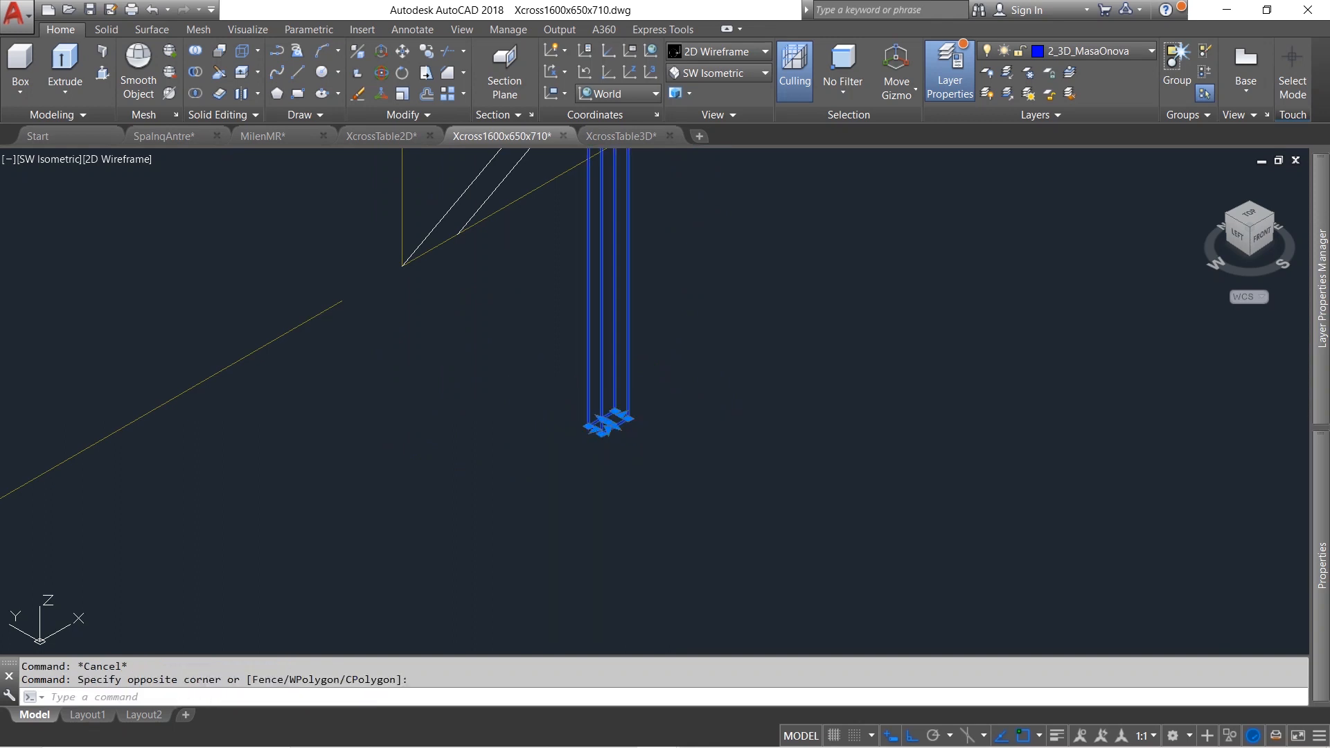
{"action": "type", "text": "m"}
{"action": "key", "text": "Return"}
{"action": "scroll", "coordinate": [592, 428], "scroll_direction": "up", "scroll_amount": 2}
{"action": "left_click", "coordinate": [594, 433]}
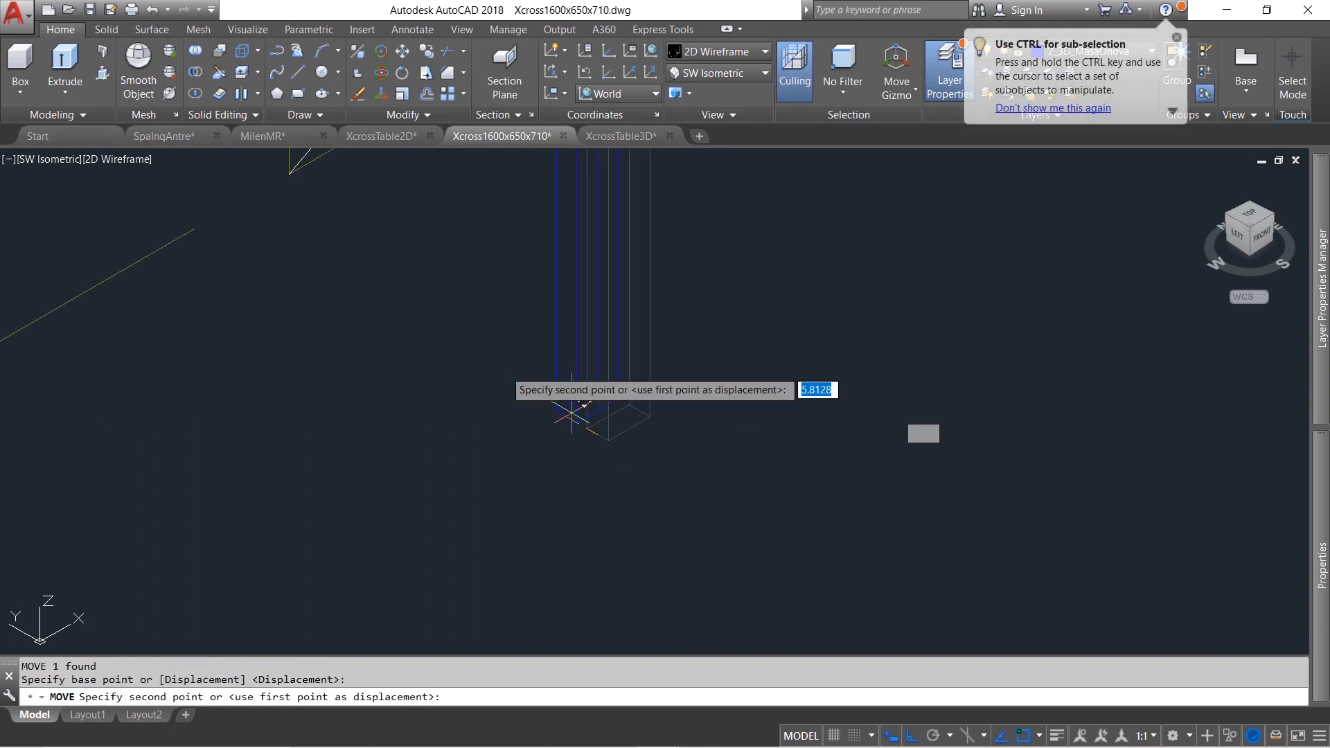
{"action": "left_click", "coordinate": [291, 167]}
{"action": "scroll", "coordinate": [357, 313], "scroll_direction": "down", "scroll_amount": 4}
{"action": "scroll", "coordinate": [327, 216], "scroll_direction": "up", "scroll_amount": 6}
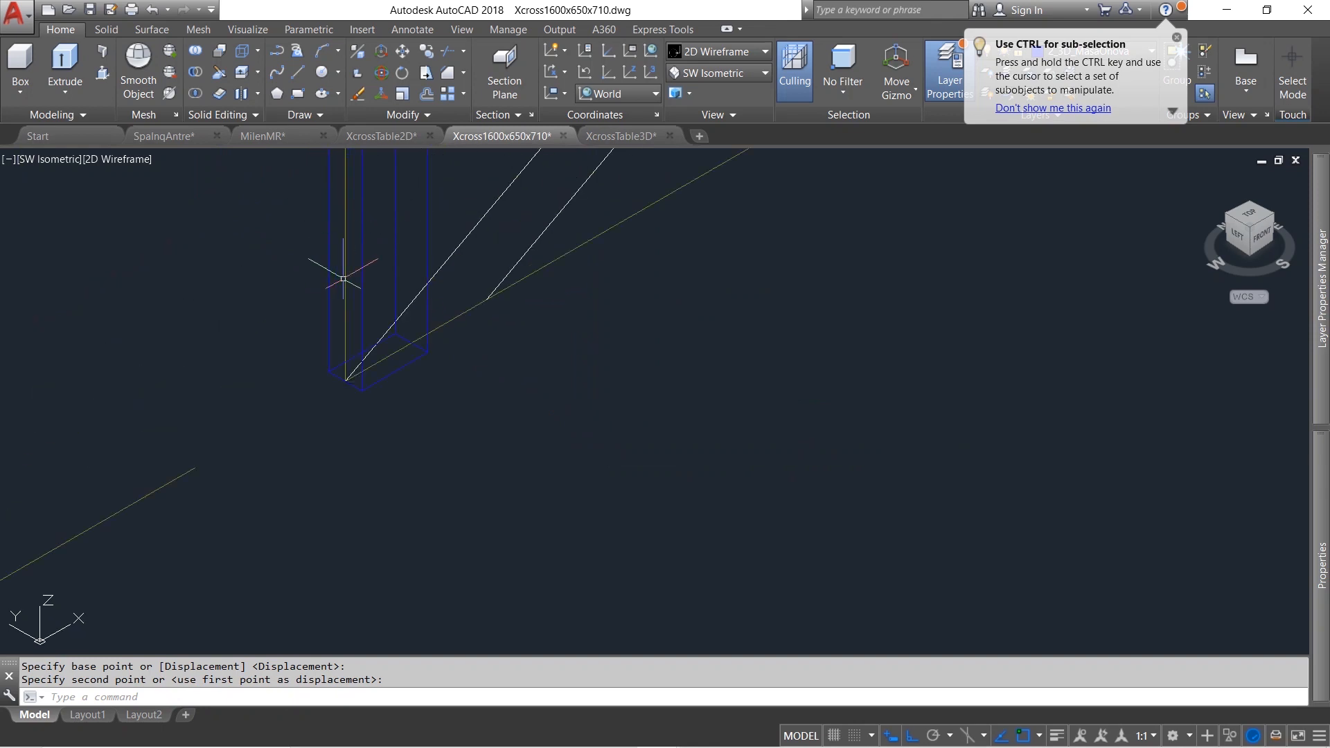
In the Front view, rotate the box by reference about the border's lower-left corner to align its long edge with the inclined leg line
{"action": "left_click", "coordinate": [720, 72]}
{"action": "left_click", "coordinate": [701, 154]}
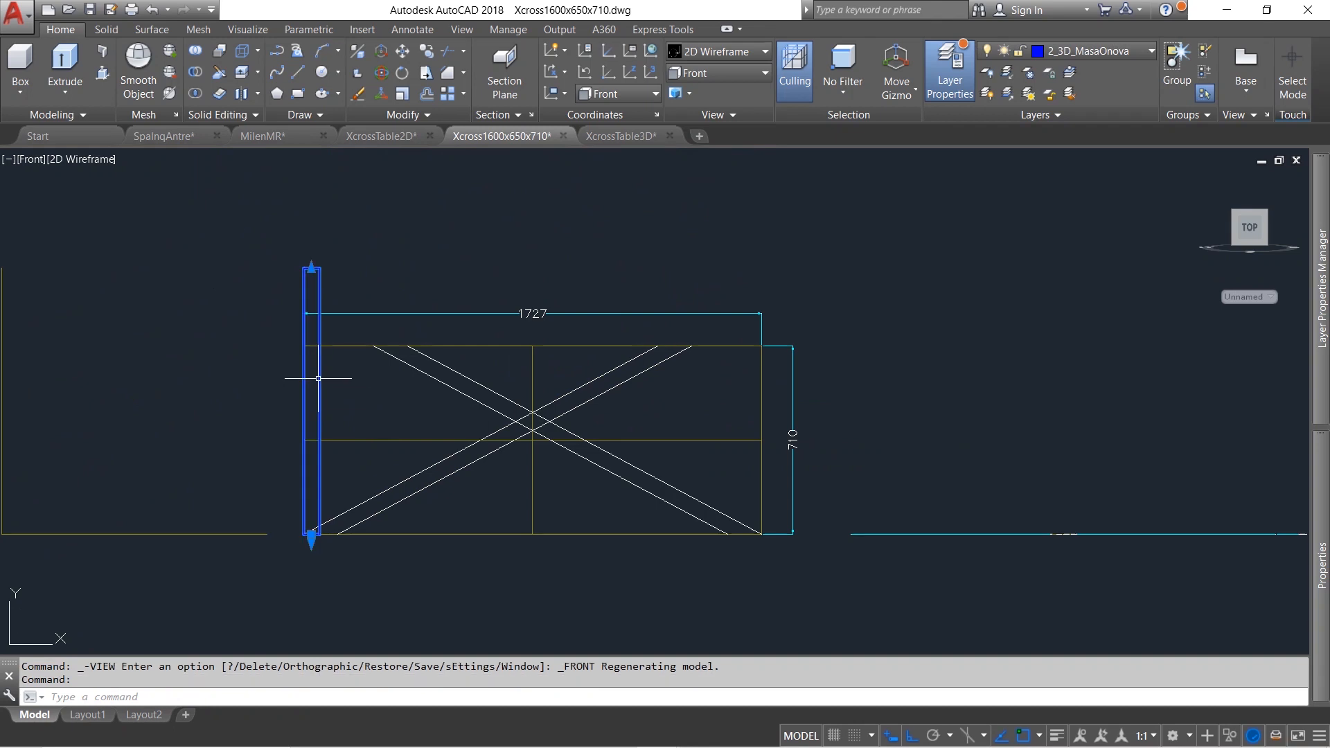
{"action": "key", "text": "Return"}
{"action": "scroll", "coordinate": [253, 558], "scroll_direction": "up", "scroll_amount": 4}
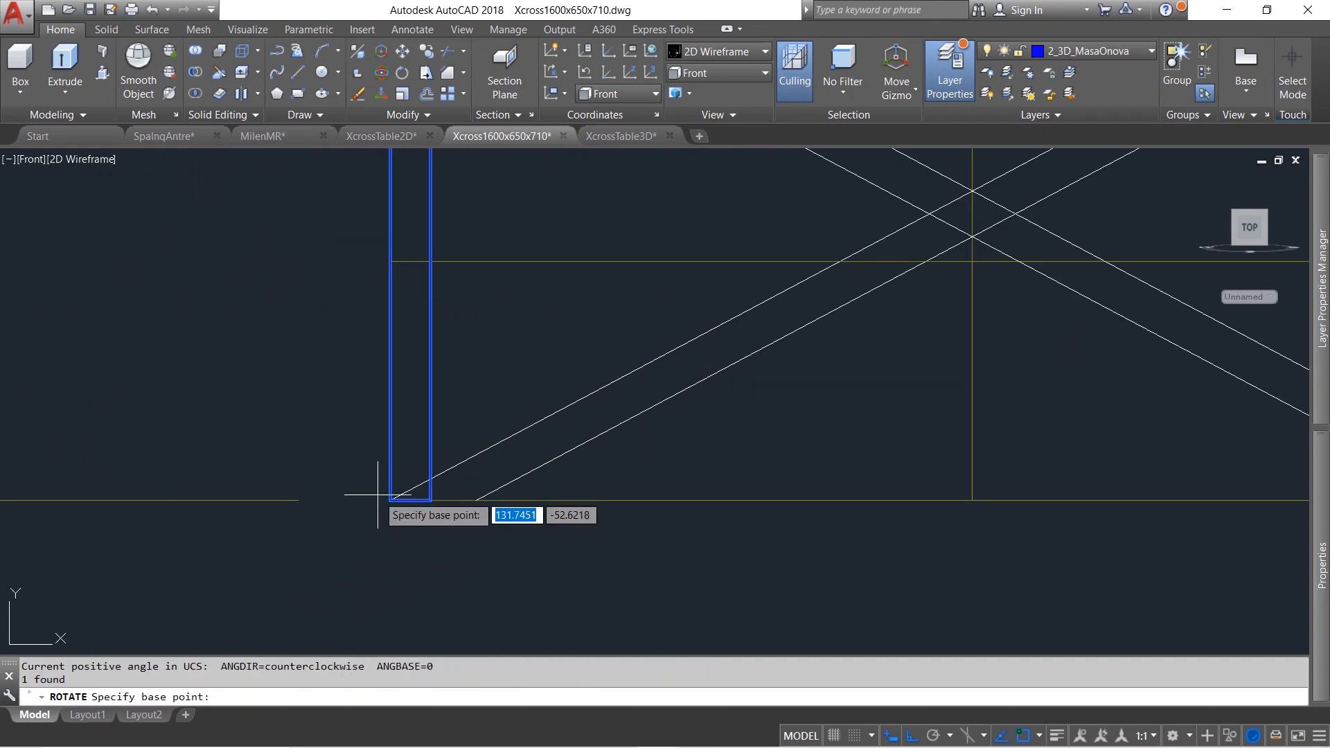
{"action": "left_click", "coordinate": [390, 500]}
{"action": "type", "text": "ref"}
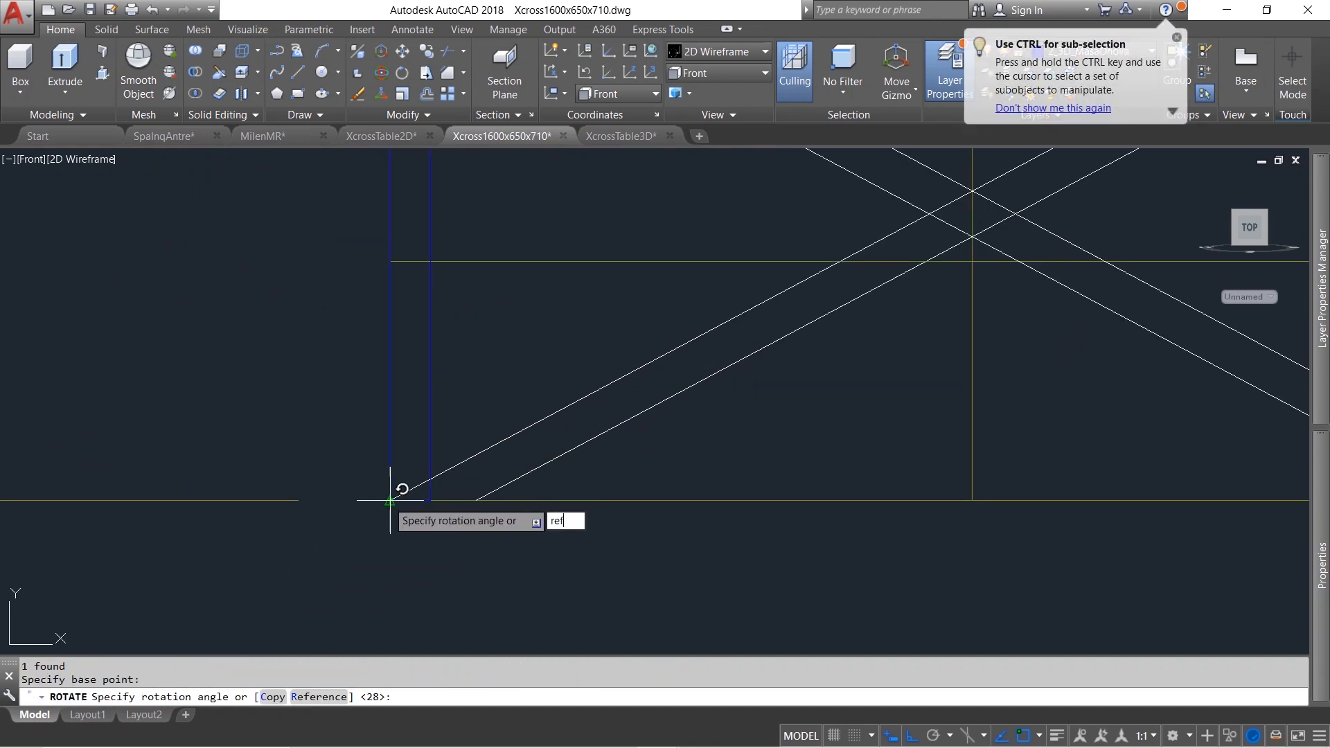
{"action": "key", "text": "Return"}
{"action": "left_click", "coordinate": [390, 500]}
{"action": "scroll", "coordinate": [394, 506], "scroll_direction": "down", "scroll_amount": 4}
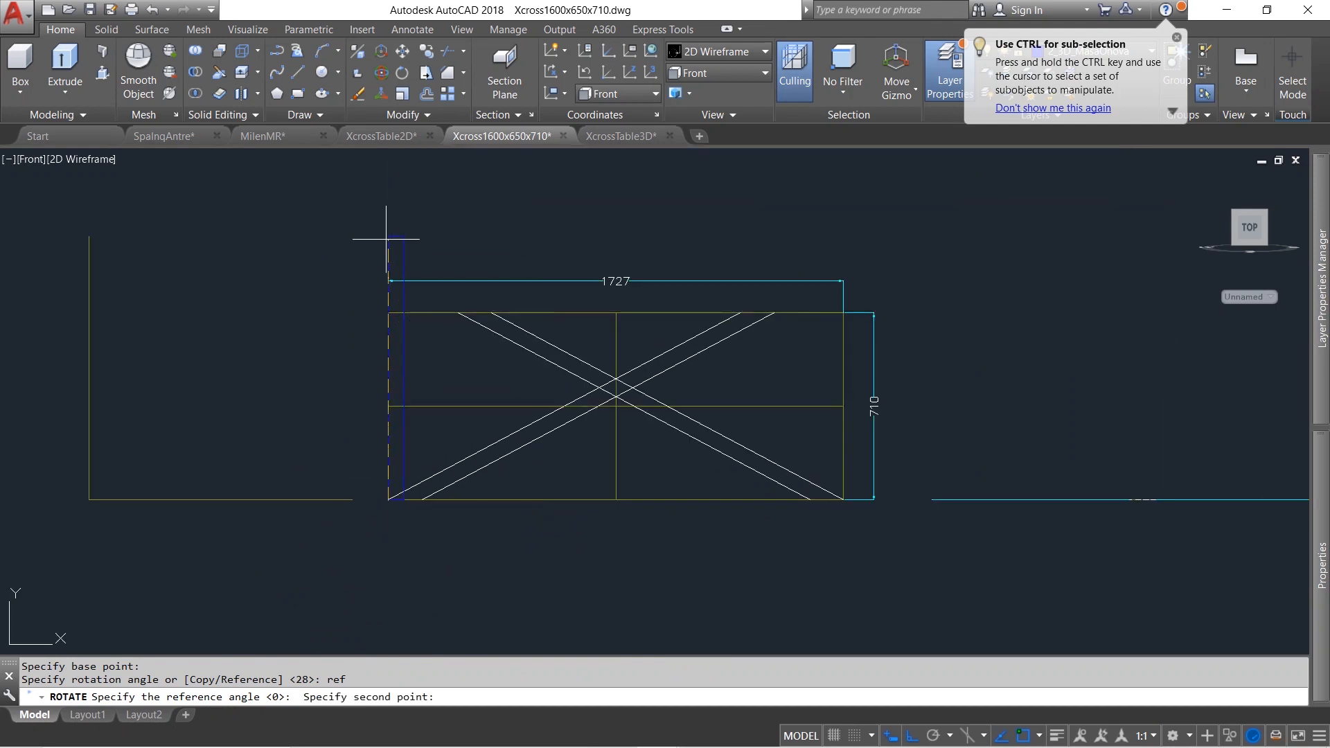
{"action": "left_click", "coordinate": [388, 237]}
{"action": "scroll", "coordinate": [739, 295], "scroll_direction": "up", "scroll_amount": 2}
{"action": "key", "text": "Escape"}
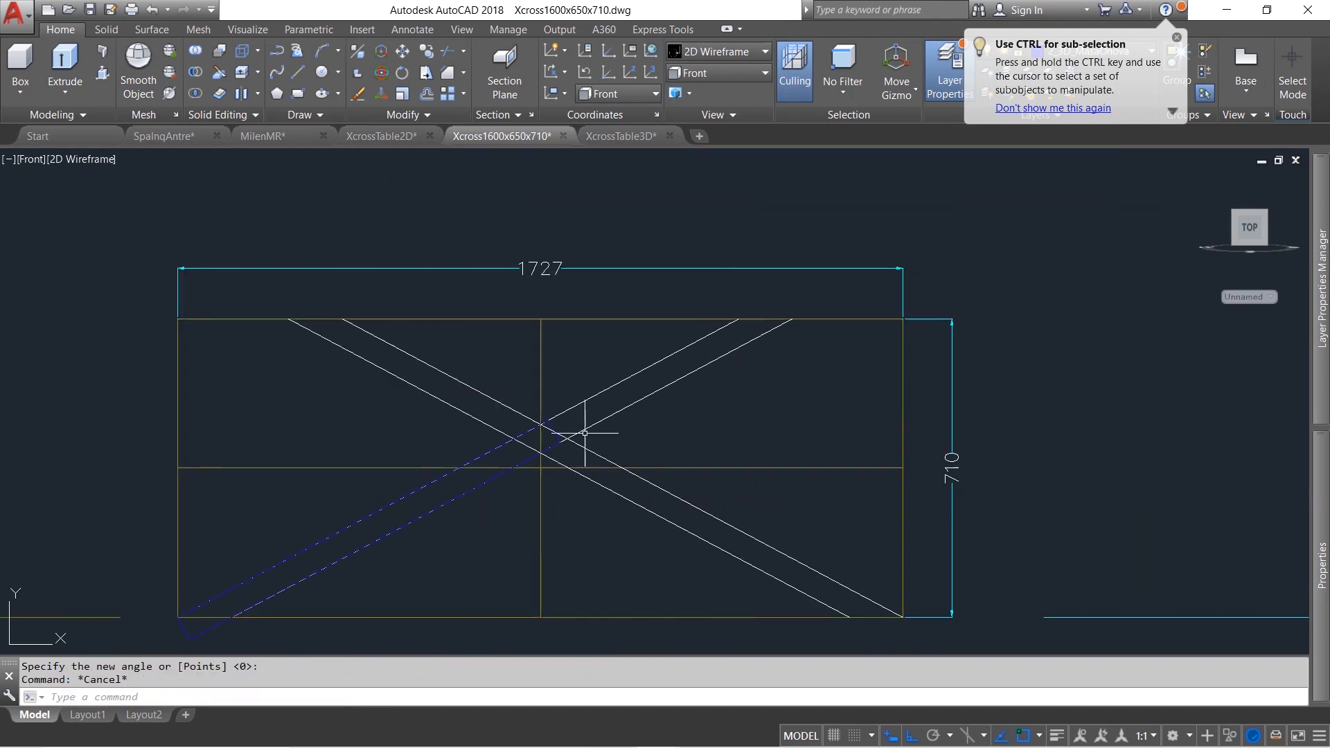
Lengthen the inclined box from its upper end along the leg lines until it extends past the border's upper edge
{"action": "left_click", "coordinate": [551, 436]}
{"action": "left_click", "coordinate": [554, 415]}
{"action": "scroll", "coordinate": [812, 333], "scroll_direction": "down", "scroll_amount": 2}
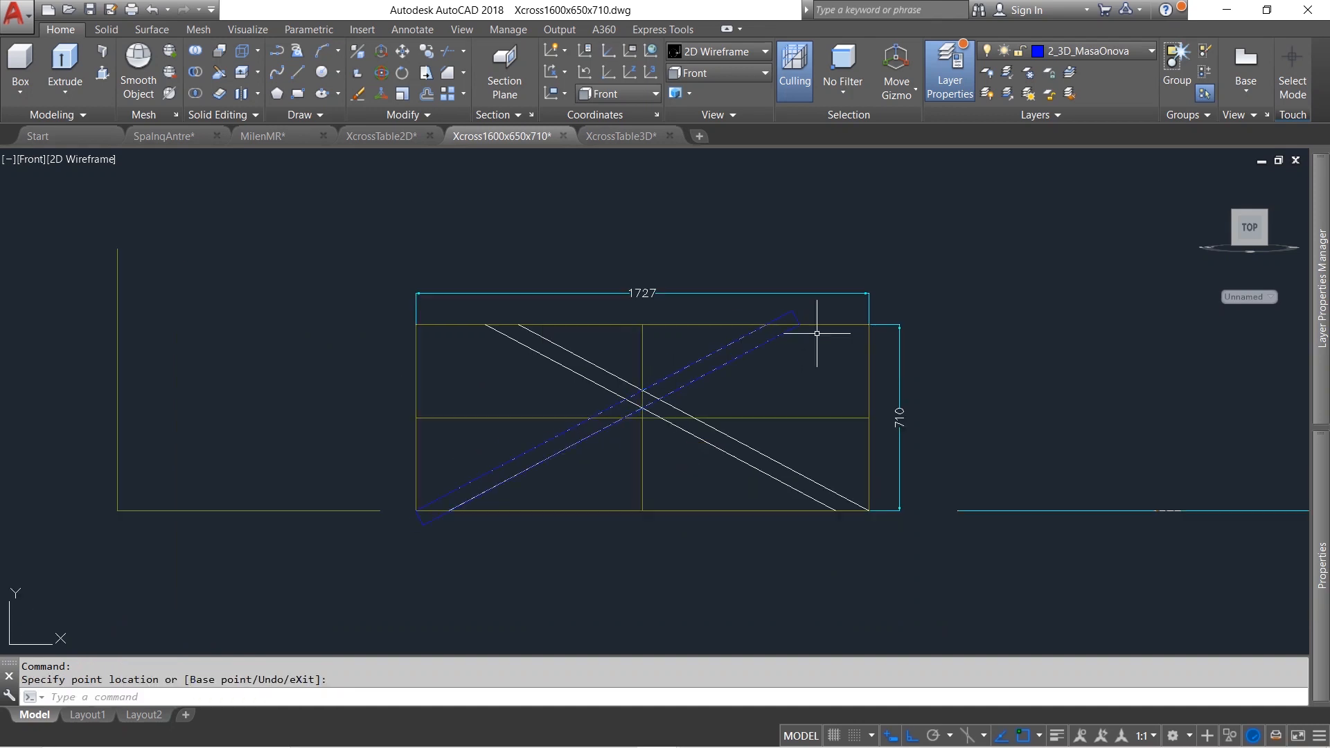
{"action": "key", "text": "Escape"}
In the SW Isometric view with World coordinates, stretch the box's protruding top end edge to the upper leg line's end at the border
{"action": "left_click", "coordinate": [731, 75]}
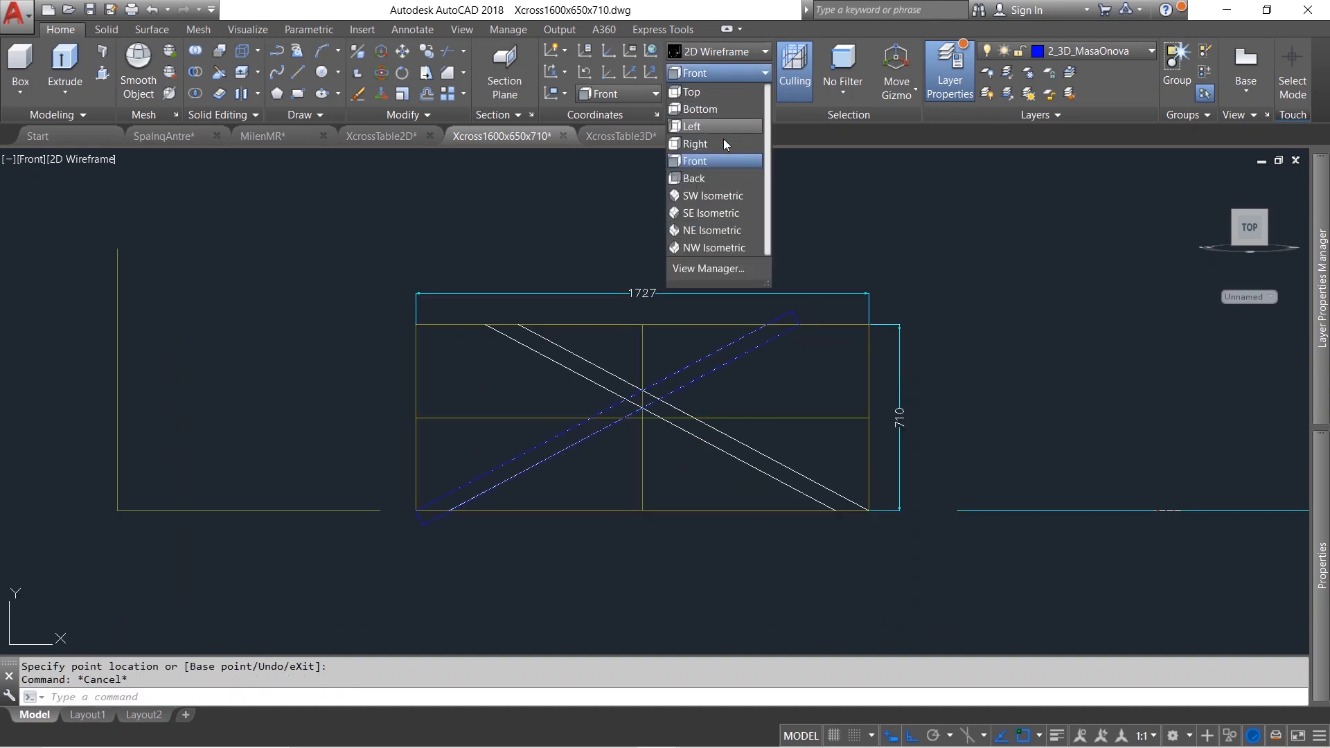
{"action": "left_click", "coordinate": [711, 196]}
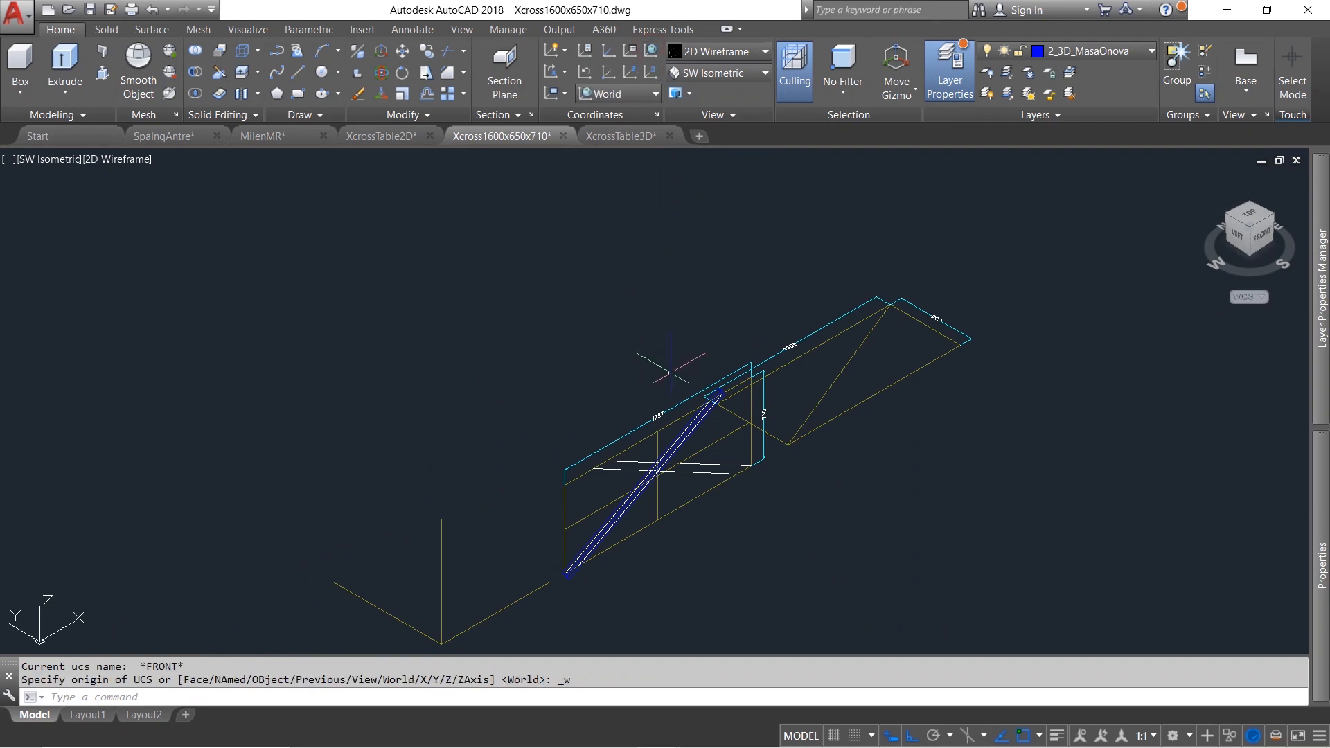
{"action": "scroll", "coordinate": [671, 372], "scroll_direction": "up", "scroll_amount": 6}
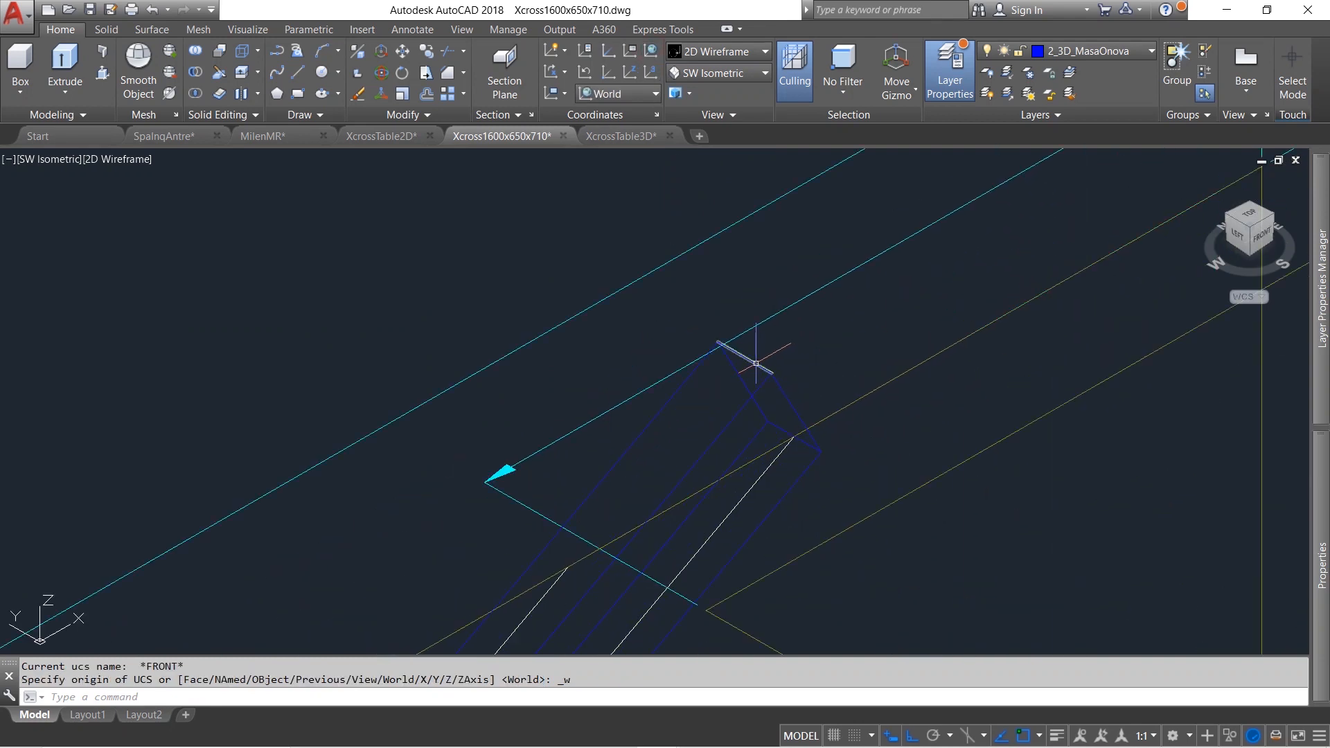
{"action": "left_click", "coordinate": [743, 358]}
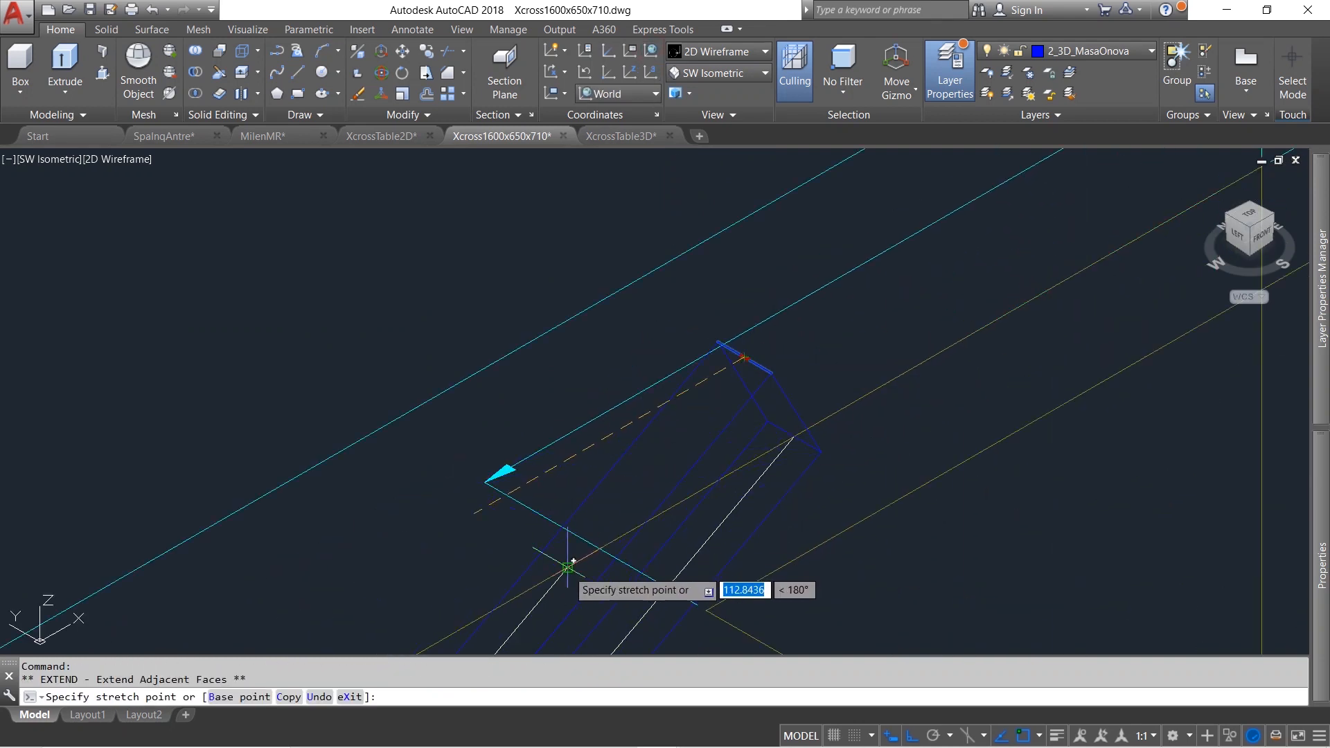
{"action": "key", "text": "Escape"}
Stretch the box's protruding bottom end edge to the lower leg line's end on the border's base, making the foot horizontal
{"action": "scroll", "coordinate": [623, 499], "scroll_direction": "down", "scroll_amount": 5}
{"action": "scroll", "coordinate": [621, 582], "scroll_direction": "up", "scroll_amount": 7}
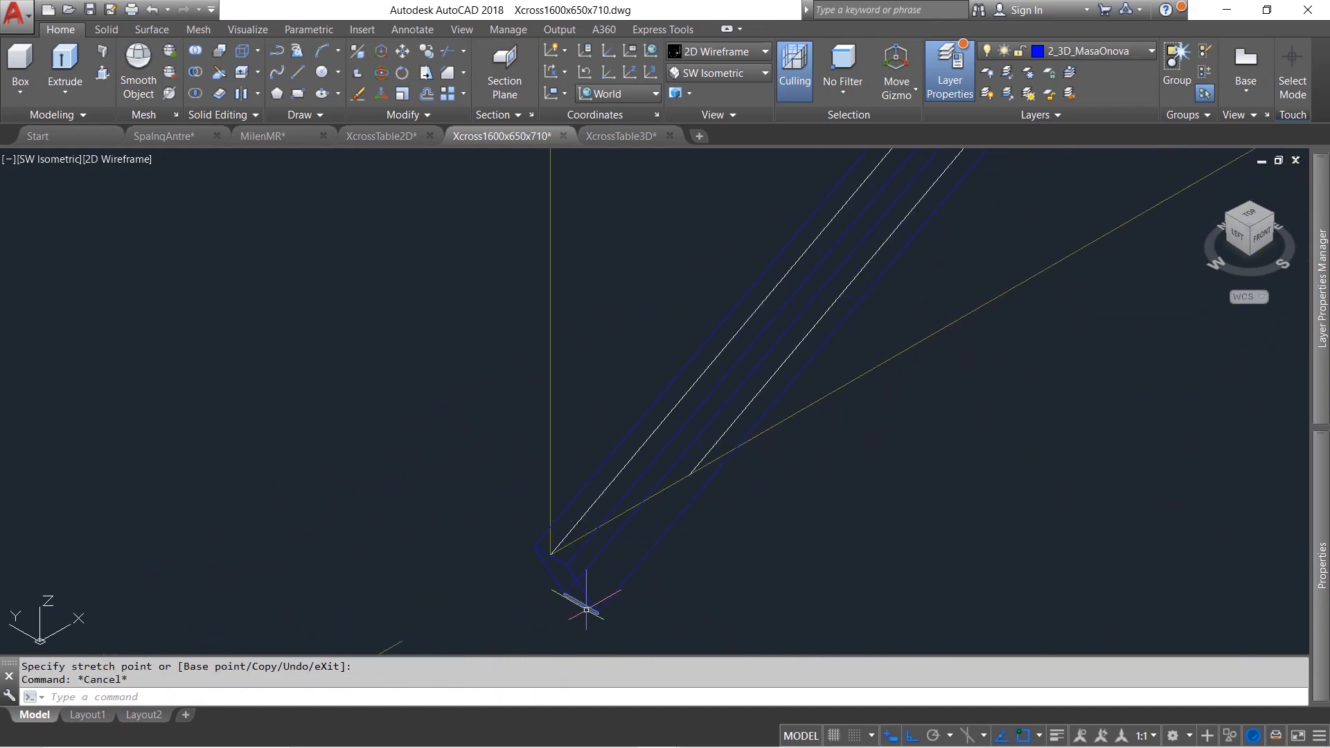
{"action": "left_click", "coordinate": [581, 604]}
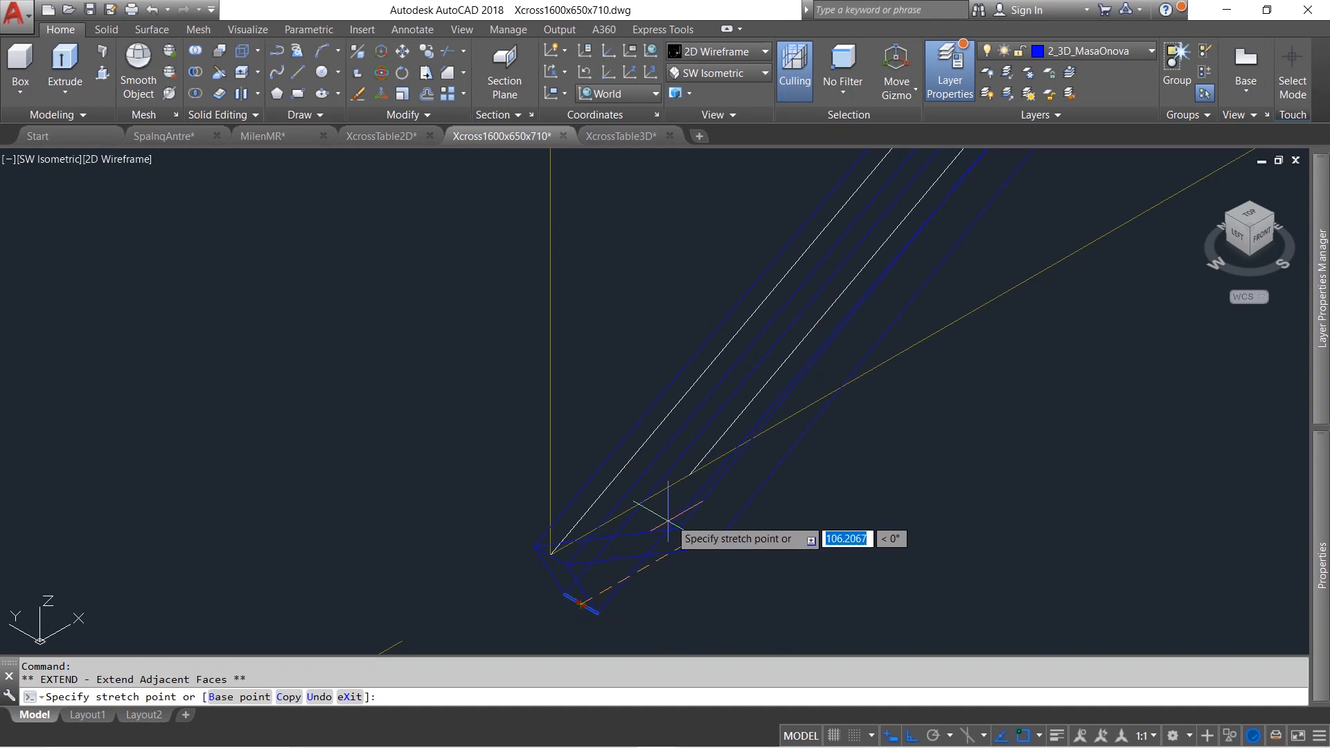
{"action": "key", "text": "Escape"}
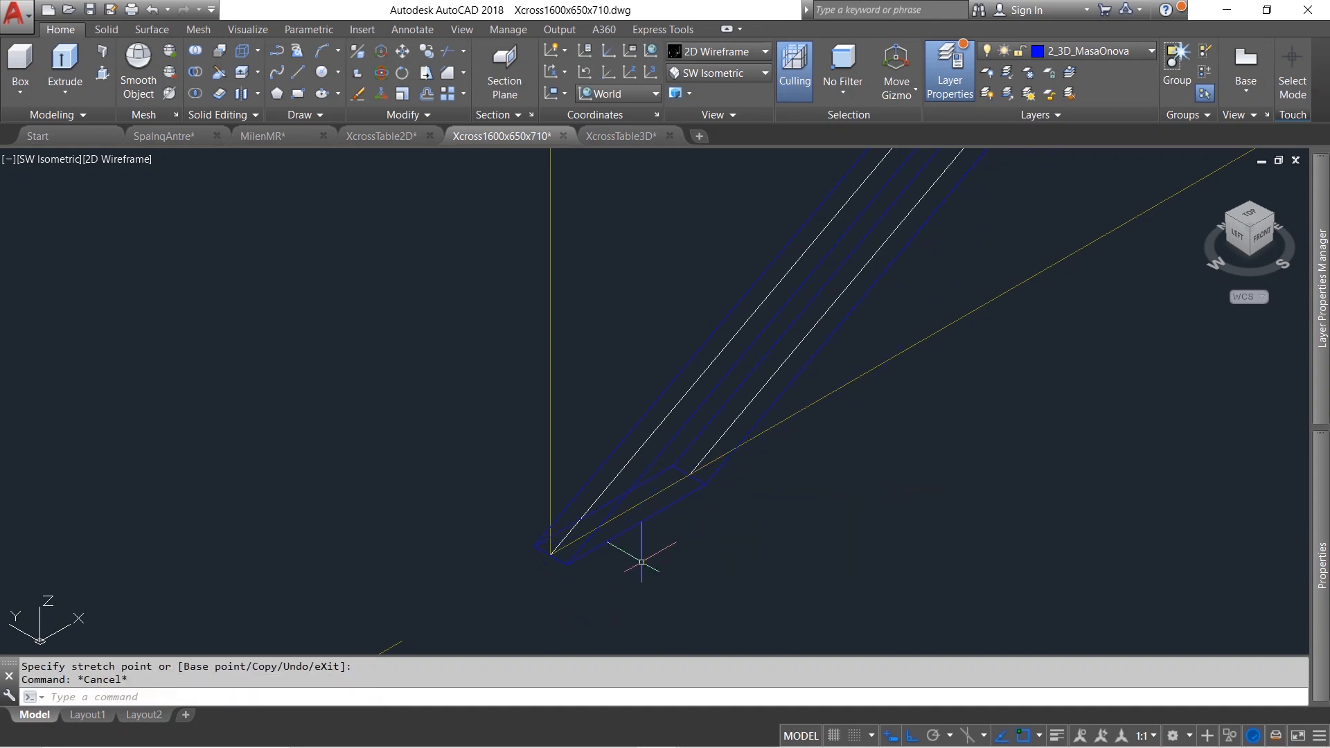
Inspect the whole inclined leg in the Shaded with edges visual style, and restore 2D Wireframe
{"action": "scroll", "coordinate": [638, 549], "scroll_direction": "down", "scroll_amount": 3}
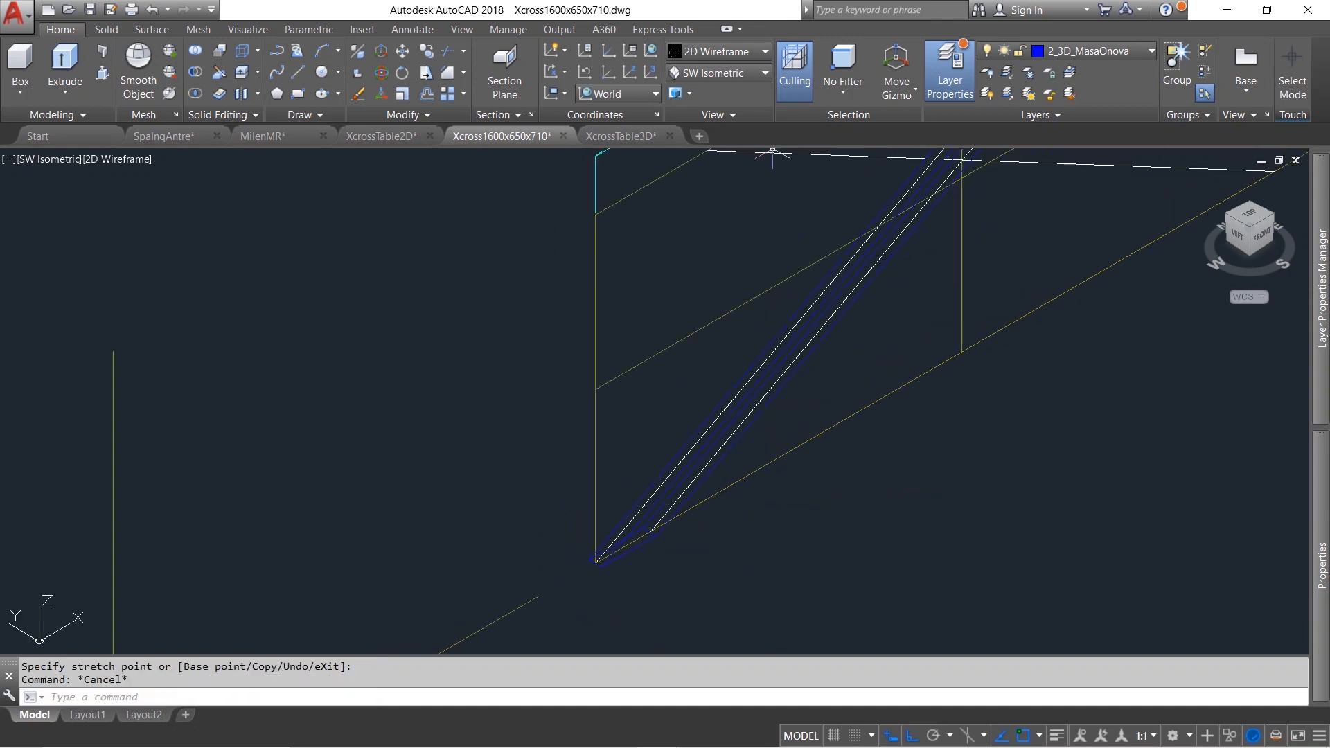
{"action": "left_click", "coordinate": [738, 51]}
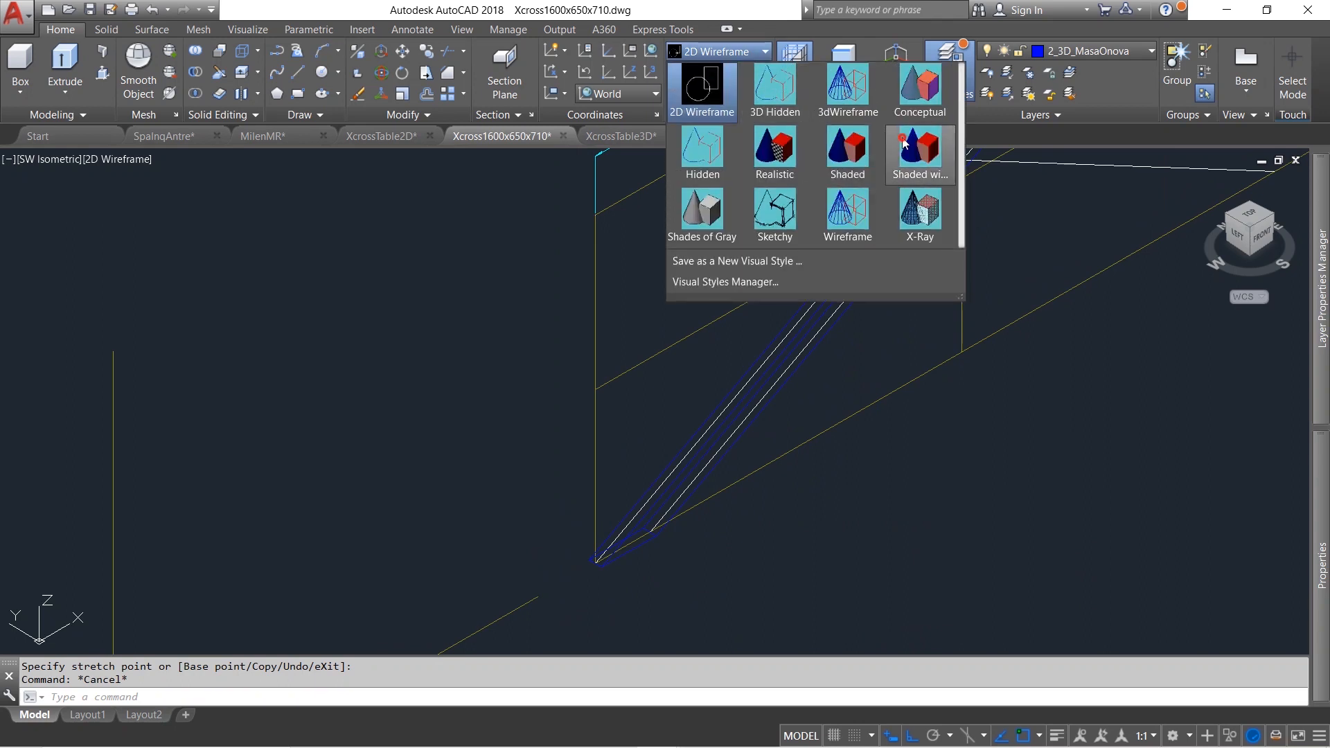
{"action": "left_click", "coordinate": [920, 149]}
{"action": "scroll", "coordinate": [852, 407], "scroll_direction": "down", "scroll_amount": 2}
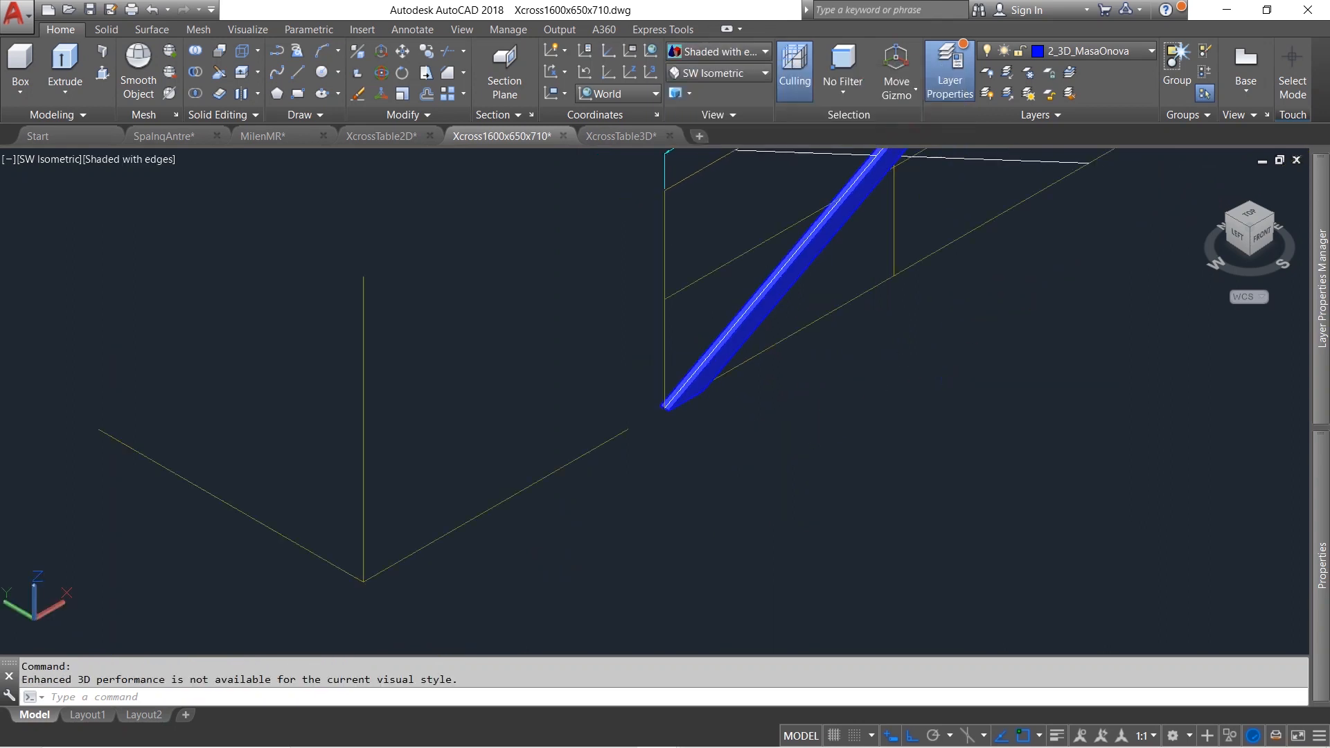
{"action": "scroll", "coordinate": [846, 460], "scroll_direction": "up", "scroll_amount": 2}
{"action": "middle_click_drag", "start_coordinate": [846, 460], "coordinate": [721, 561]}
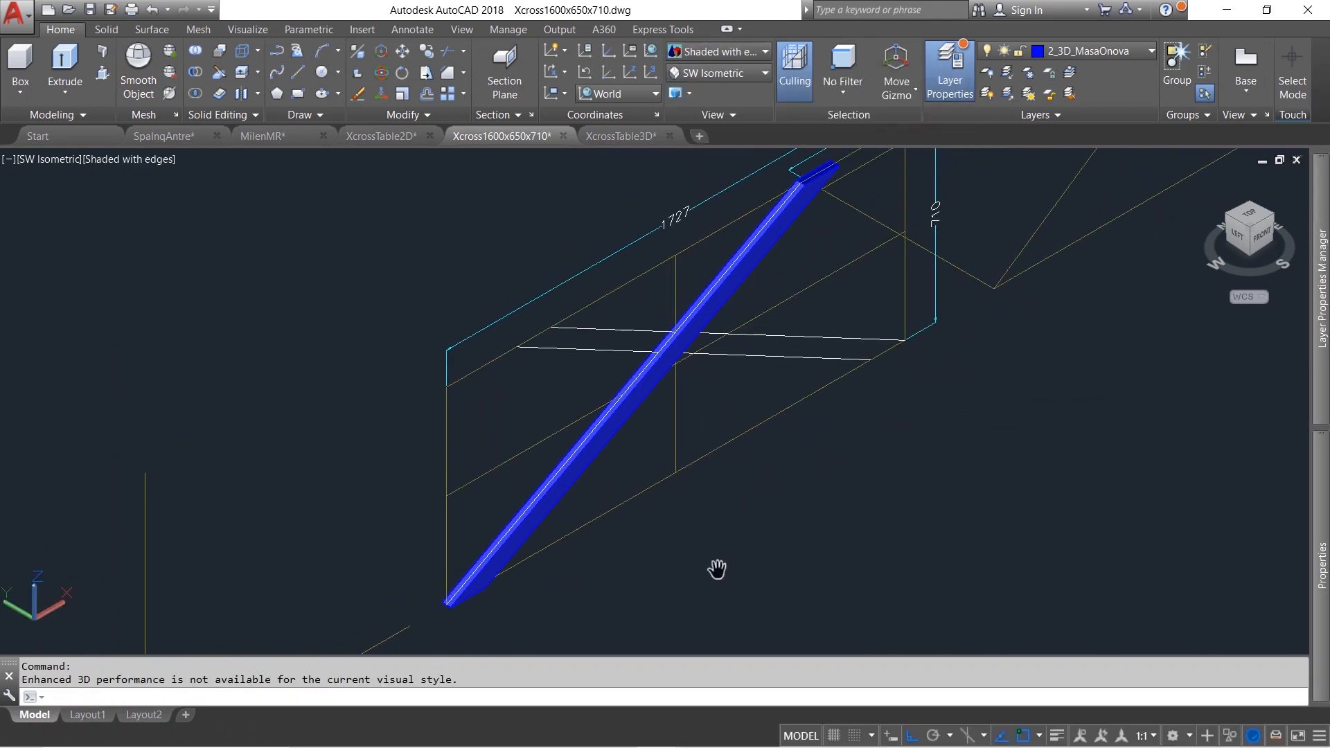
{"action": "left_click", "coordinate": [727, 52]}
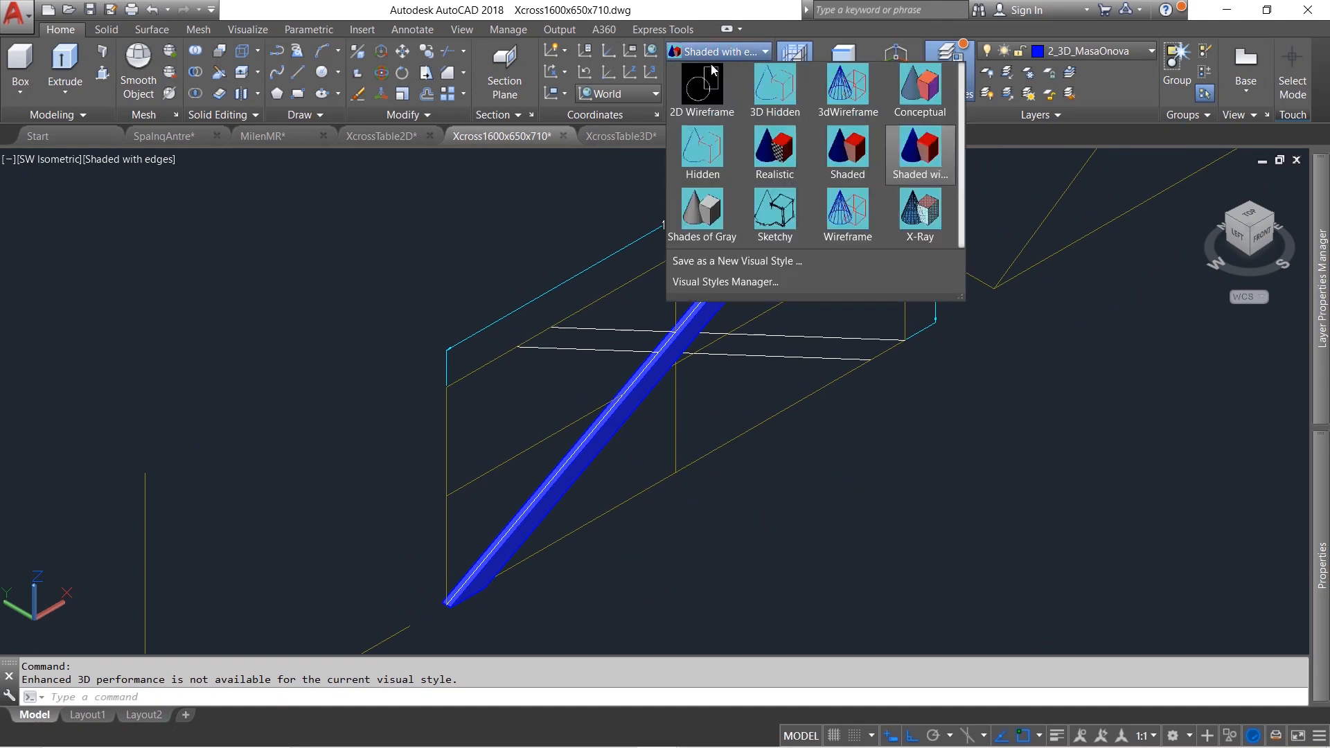
{"action": "left_click", "coordinate": [699, 135]}
In the Top view, move the leg solid 15 upward in plan, perpendicular to the front border
{"action": "left_click", "coordinate": [683, 74]}
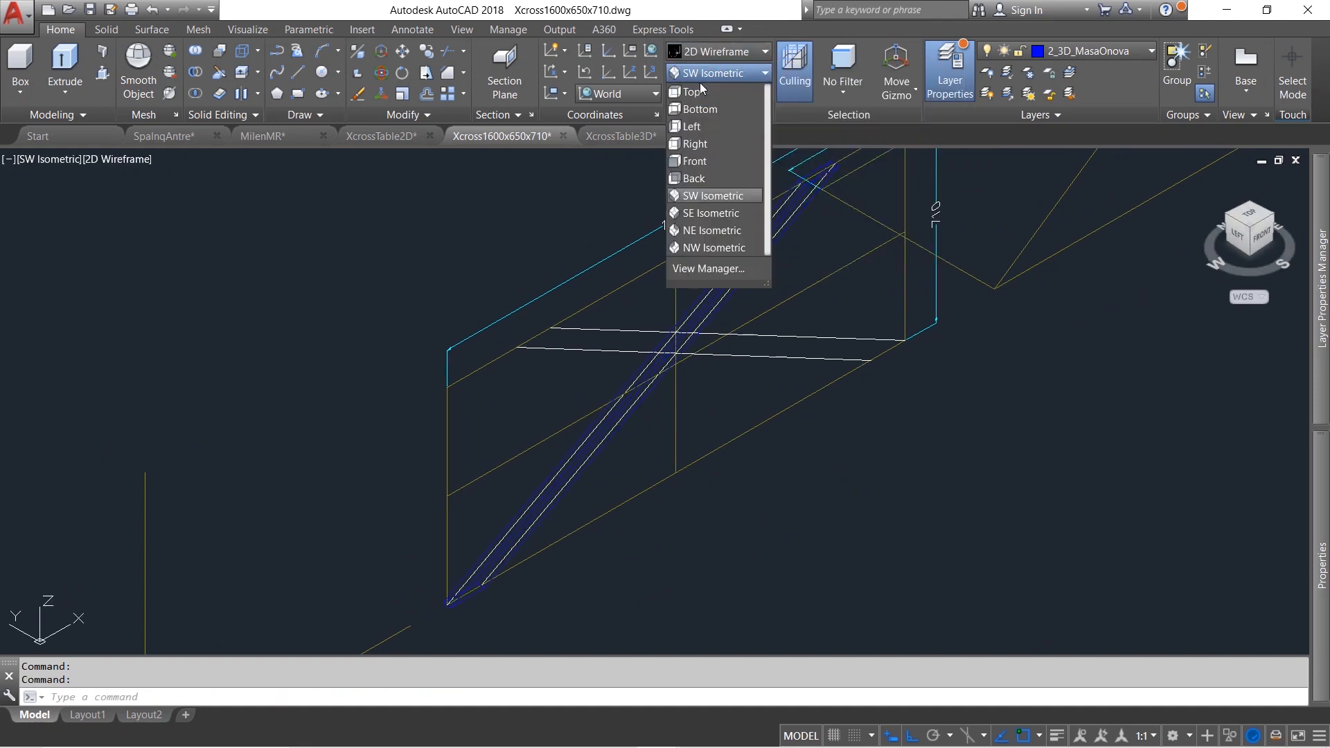
{"action": "left_click", "coordinate": [699, 91]}
{"action": "scroll", "coordinate": [492, 537], "scroll_direction": "up", "scroll_amount": 2}
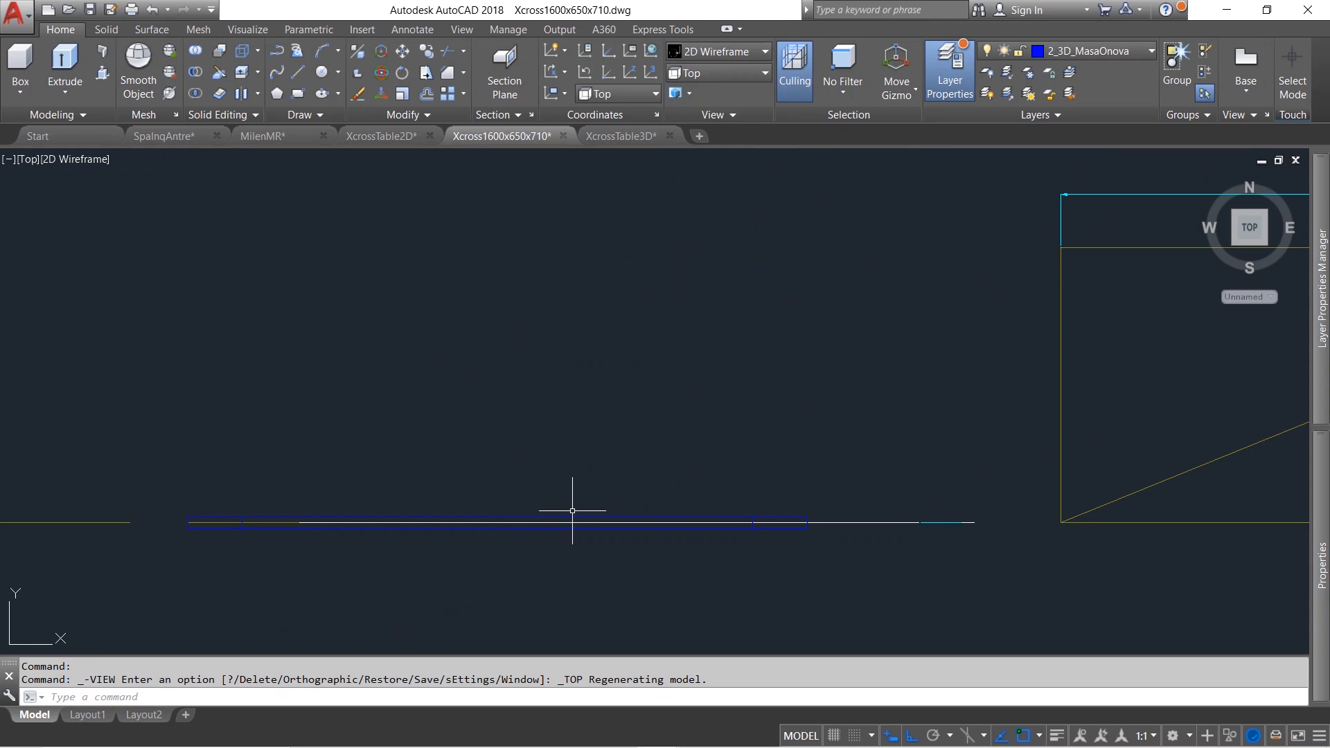
{"action": "left_click", "coordinate": [569, 515]}
{"action": "type", "text": "m"}
{"action": "key", "text": "Return"}
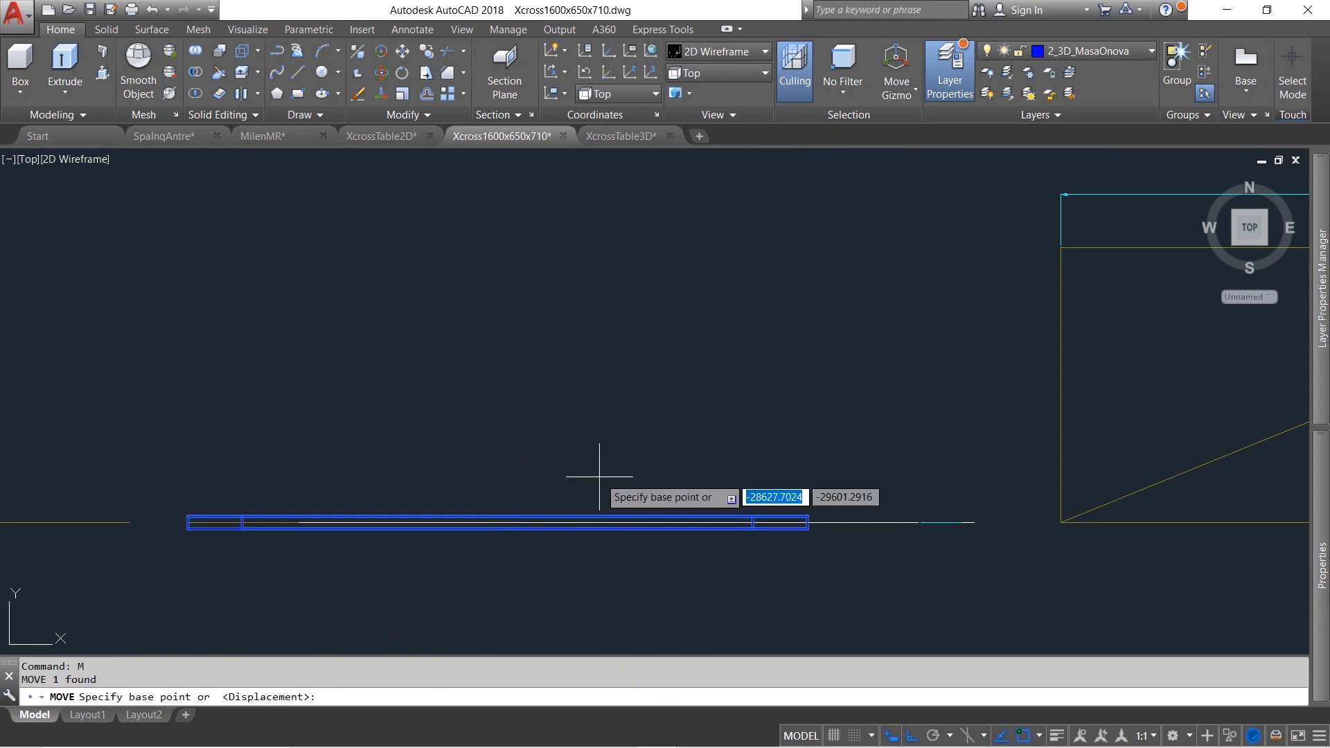
{"action": "left_click", "coordinate": [604, 463]}
{"action": "type", "text": "15"}
{"action": "key", "text": "Return"}
{"action": "left_click", "coordinate": [599, 509]}
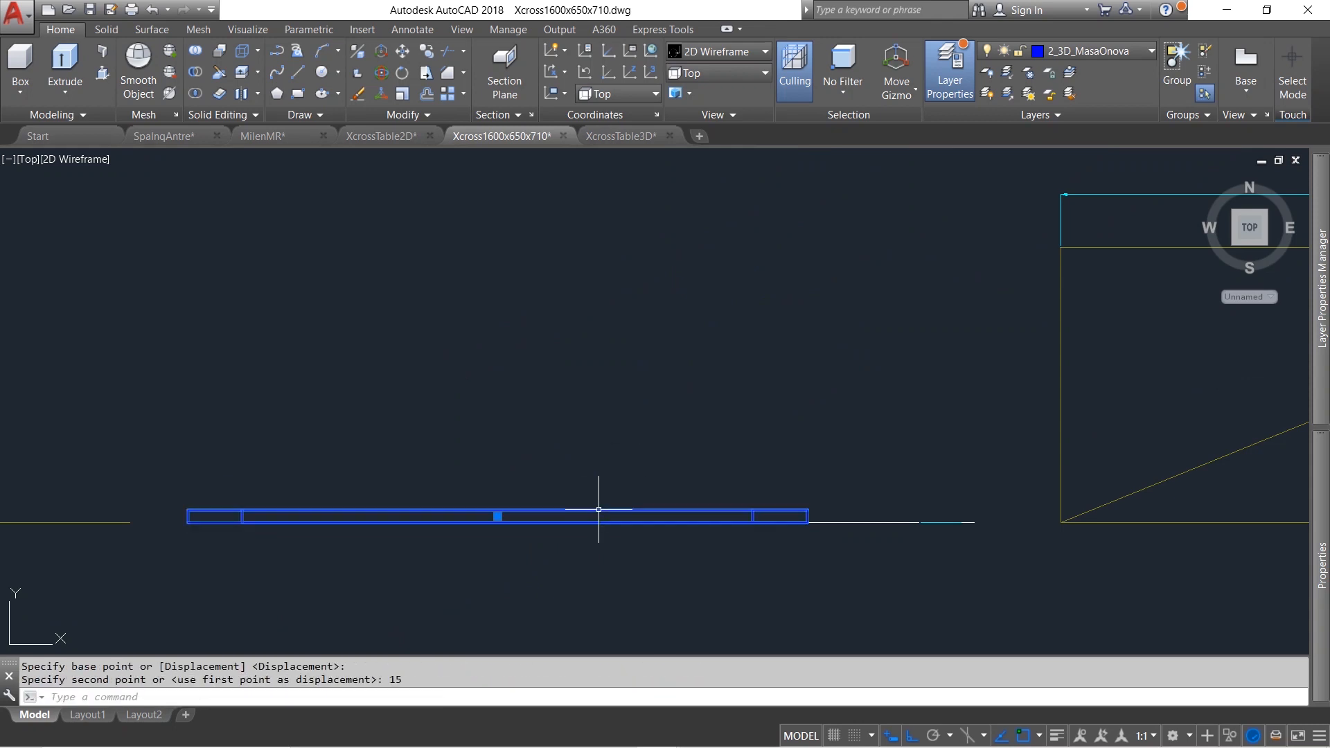
In the SW Isometric view, rotate a copy of the leg solid 180° about the midpoint of the front border's base line
{"action": "left_click", "coordinate": [736, 73]}
{"action": "left_click", "coordinate": [725, 196]}
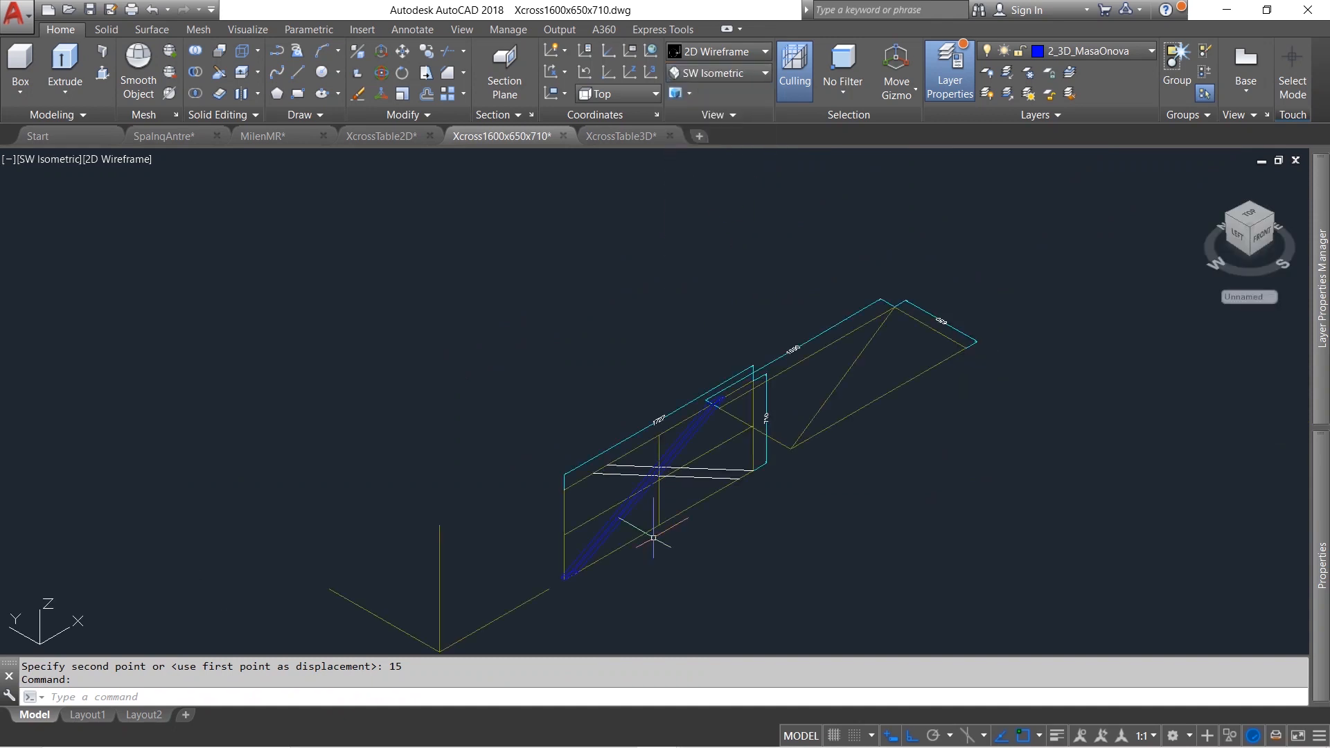
{"action": "scroll", "coordinate": [624, 451], "scroll_direction": "up", "scroll_amount": 3}
{"action": "left_click", "coordinate": [662, 435]}
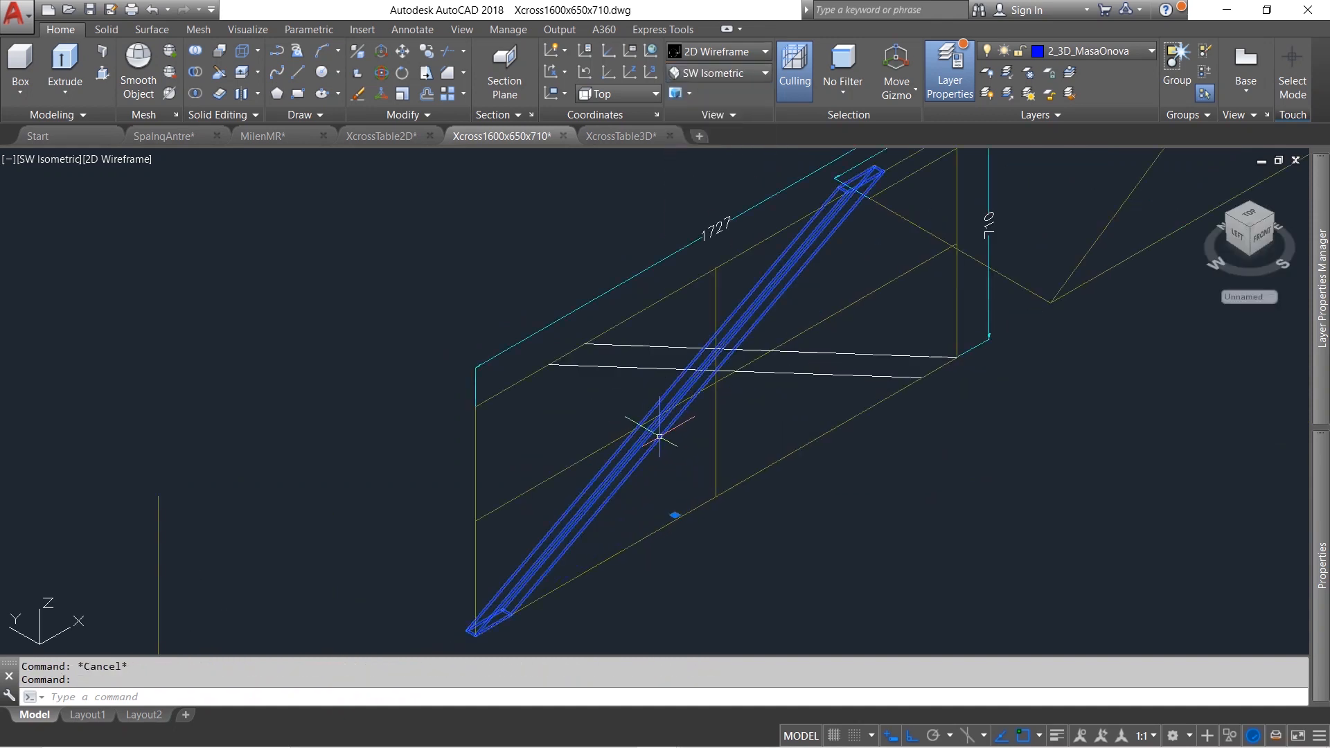
{"action": "type", "text": "ro"}
{"action": "key", "text": "Return"}
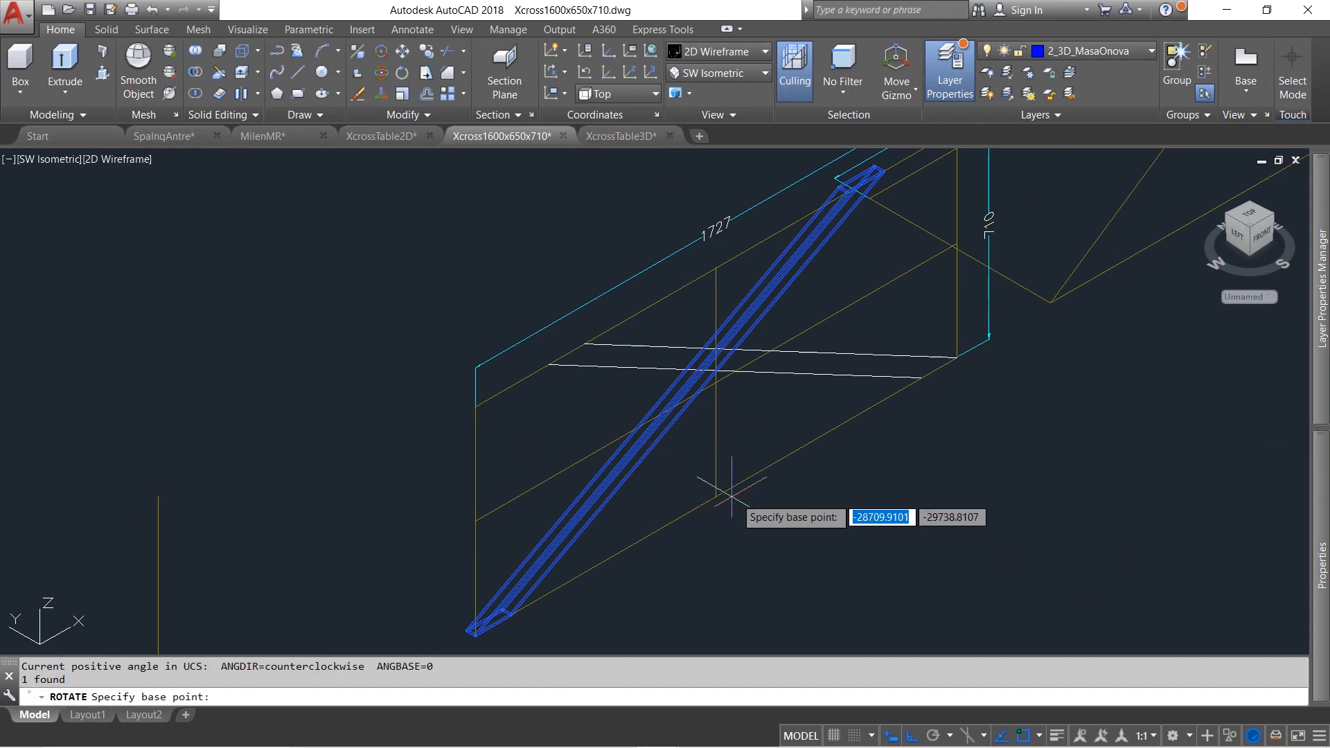
{"action": "left_click", "coordinate": [717, 496]}
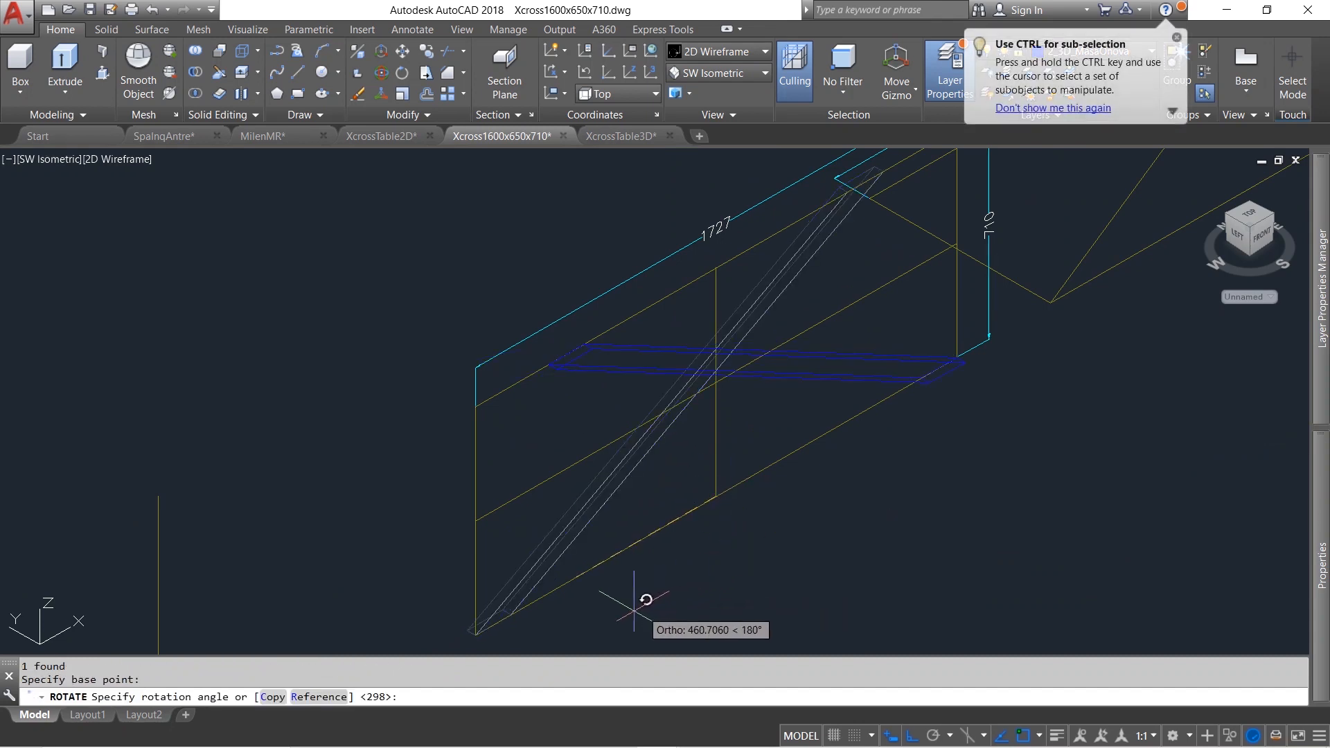
{"action": "key", "text": "Return"}
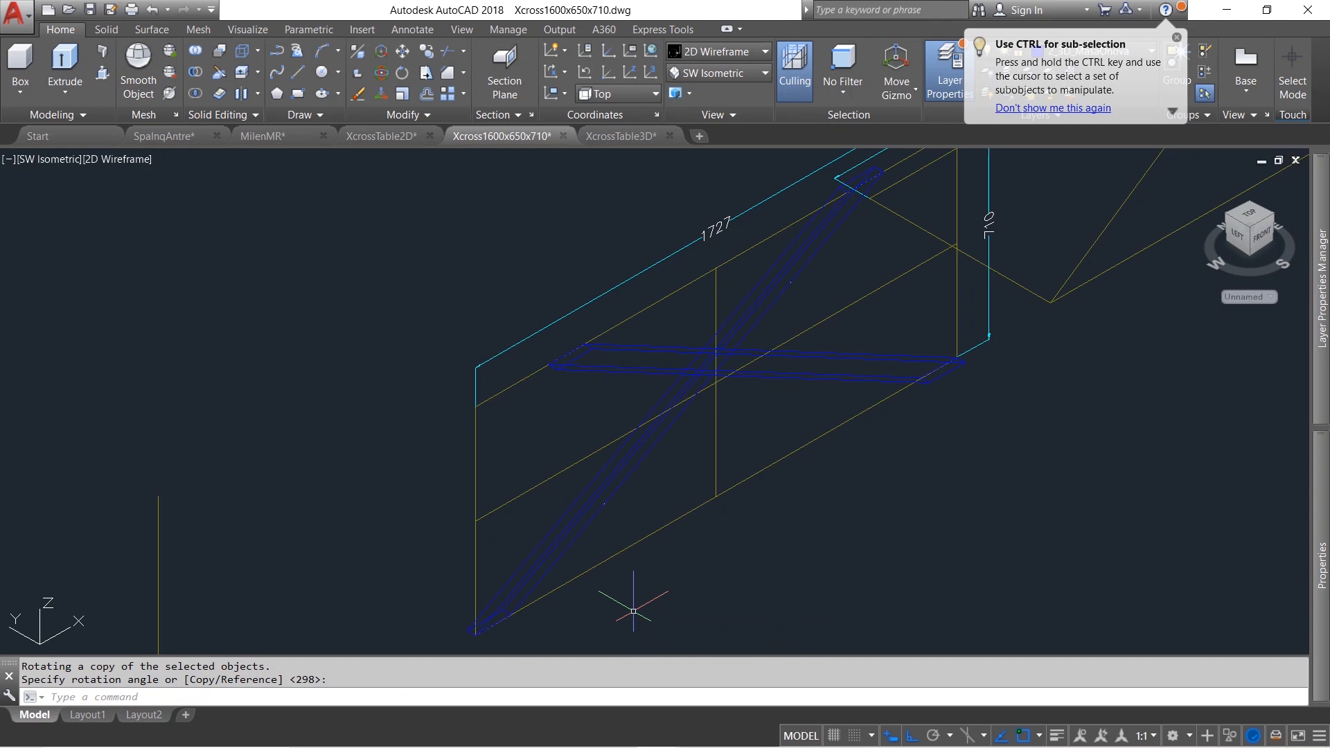
Inspect the two crossing legs in the Shaded with edges visual style, orbiting toward the front
{"action": "left_click", "coordinate": [748, 59]}
{"action": "left_click", "coordinate": [901, 158]}
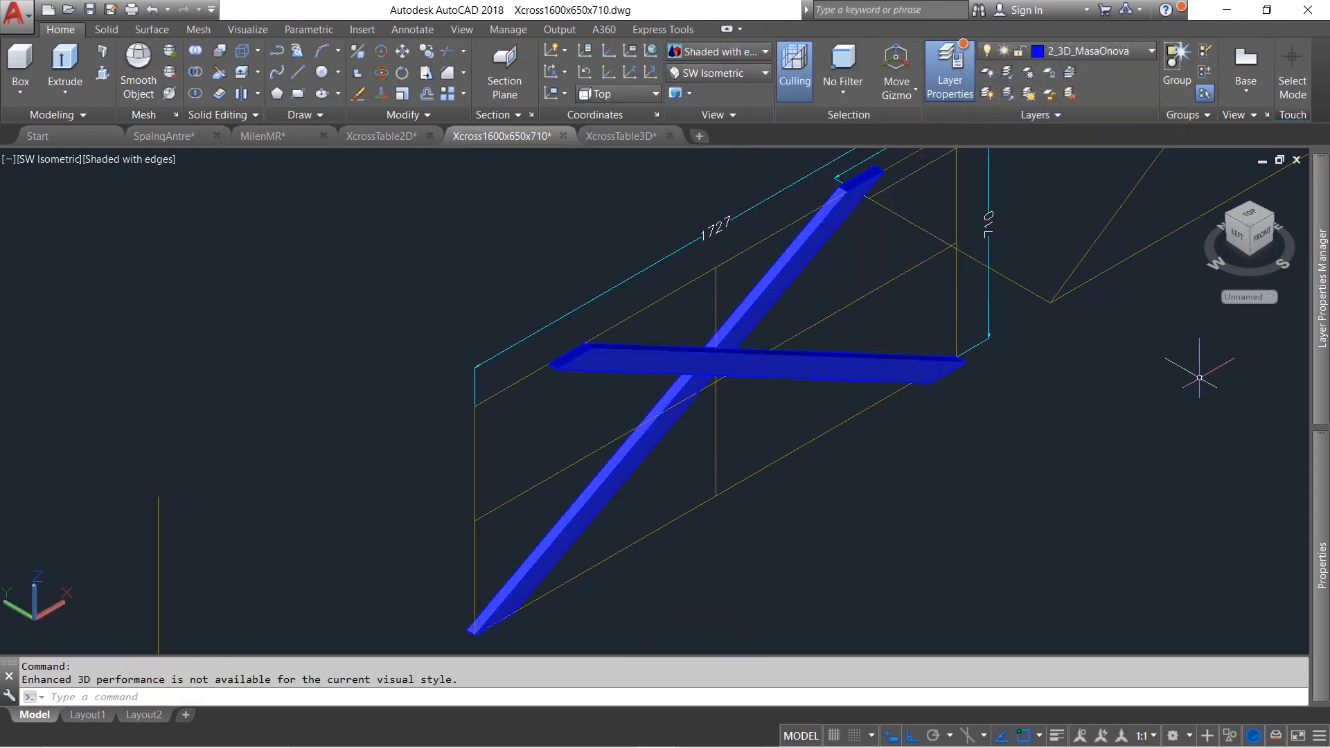
{"action": "middle_click_drag", "start_coordinate": [914, 405], "coordinate": [875, 409], "text": "shift"}
{"action": "scroll", "coordinate": [762, 395], "scroll_direction": "down", "scroll_amount": 2}
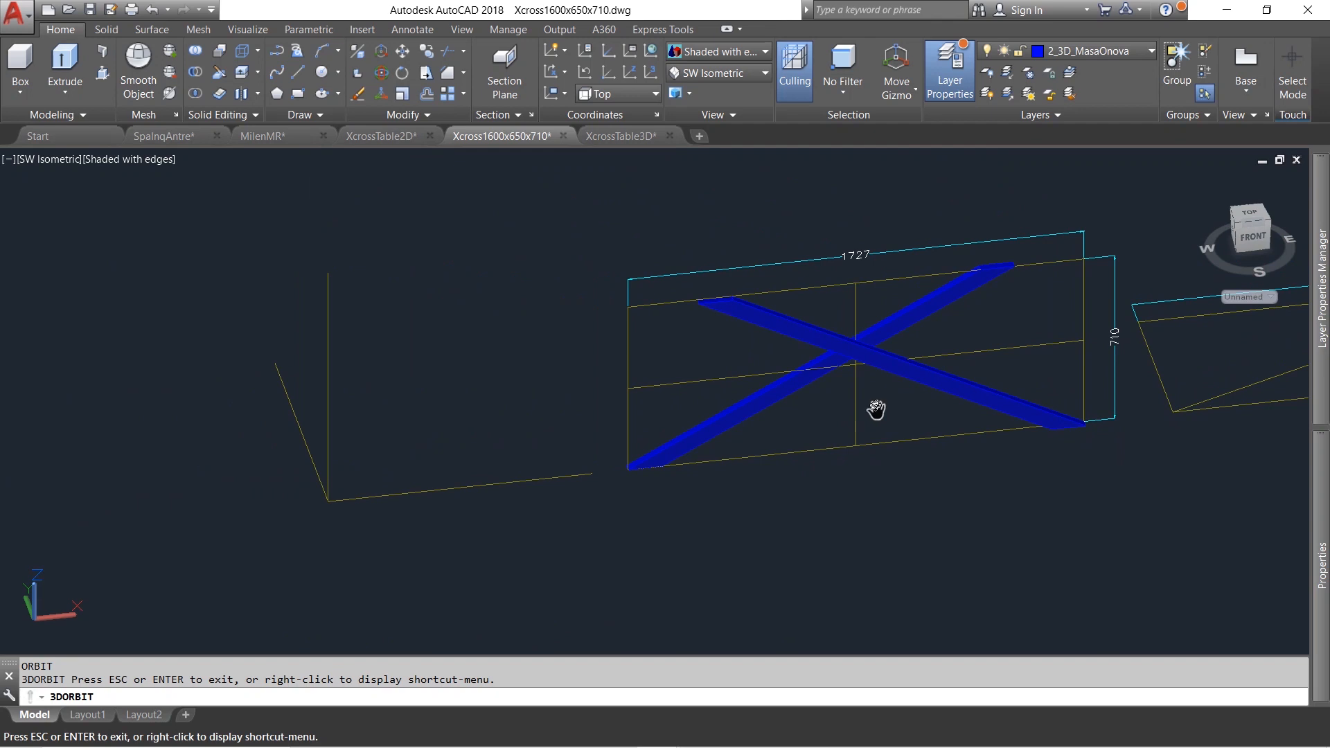
{"action": "left_click", "coordinate": [915, 366]}
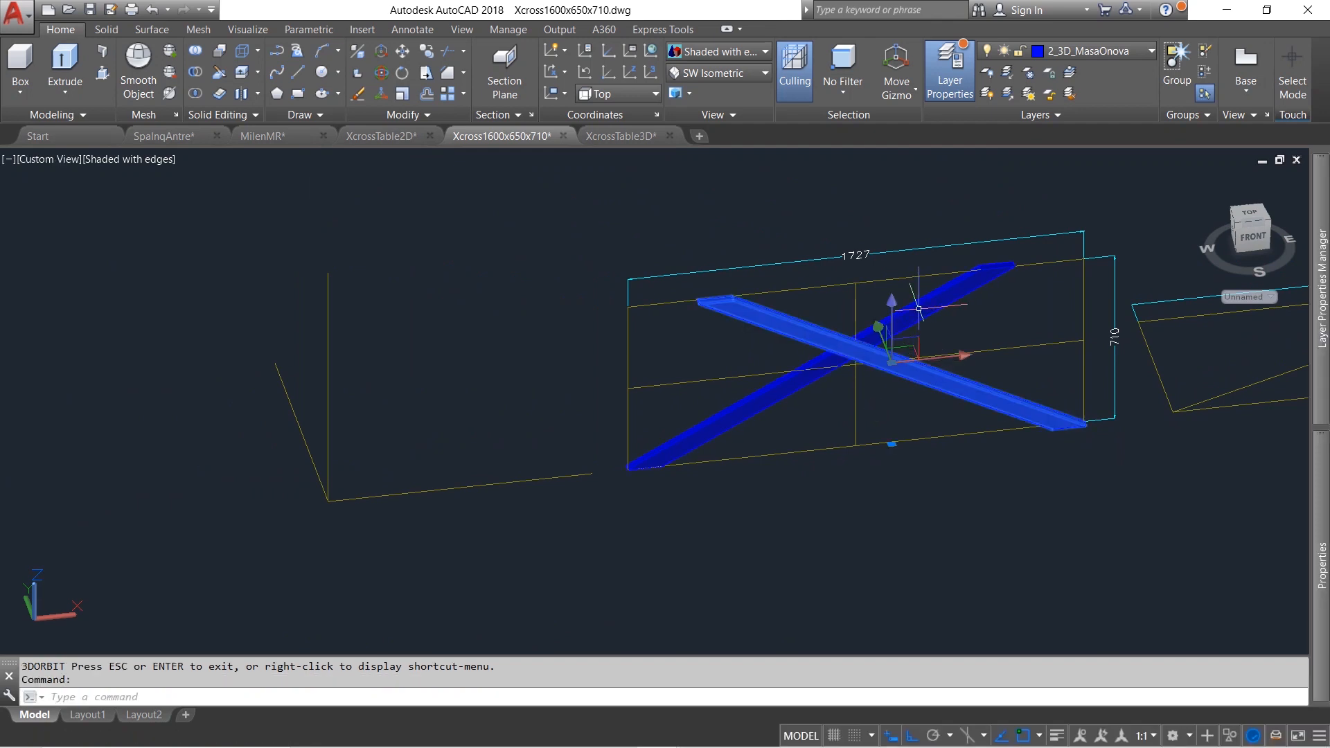
{"action": "left_click", "coordinate": [928, 299]}
{"action": "key", "text": "Escape"}
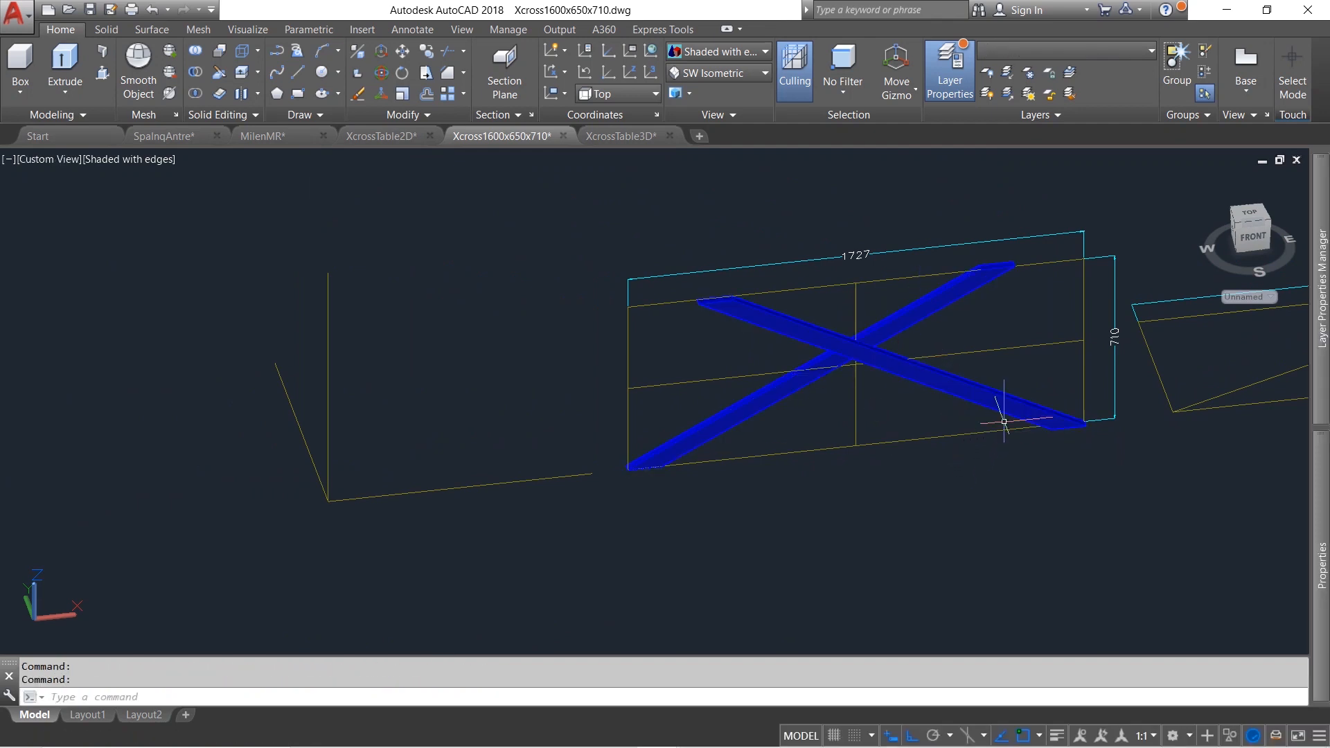
Move both crossed leg solids 2000 in the negative X direction, away from the 2D front layout
{"action": "left_click", "coordinate": [965, 388]}
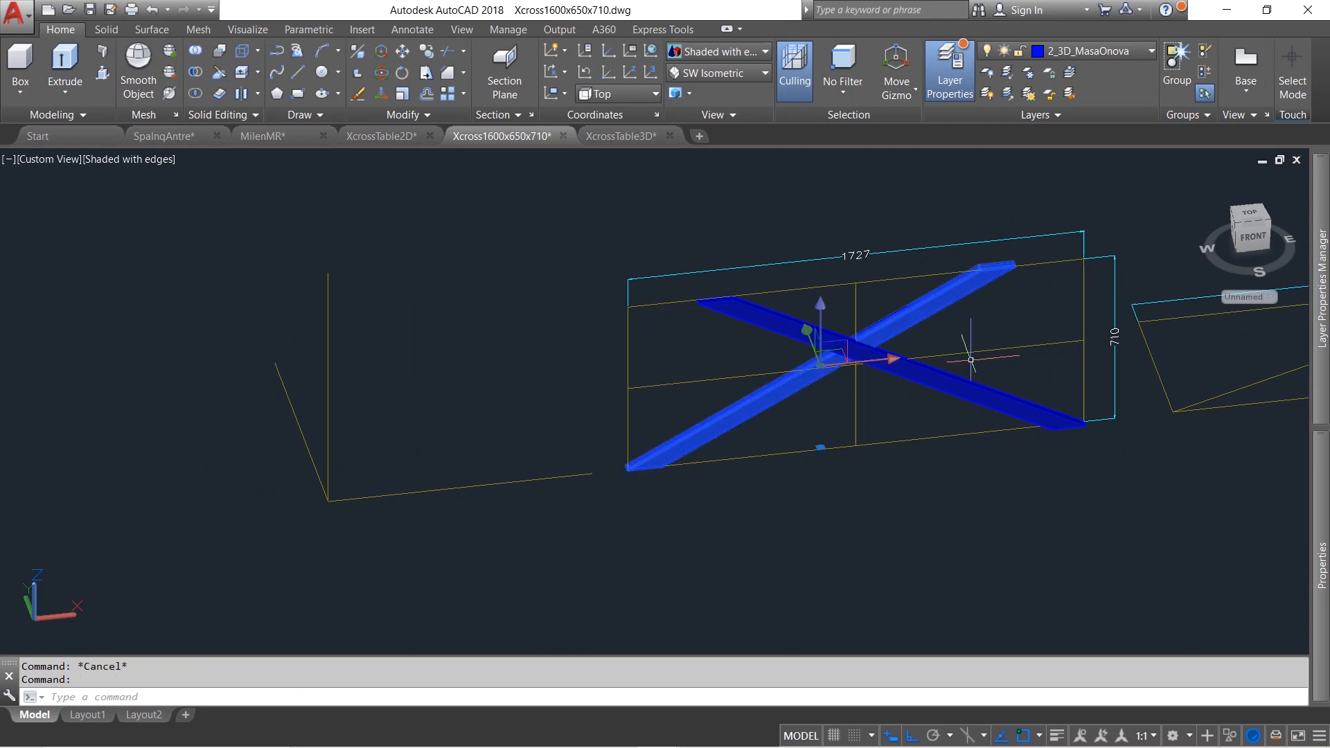
{"action": "left_click", "coordinate": [964, 390]}
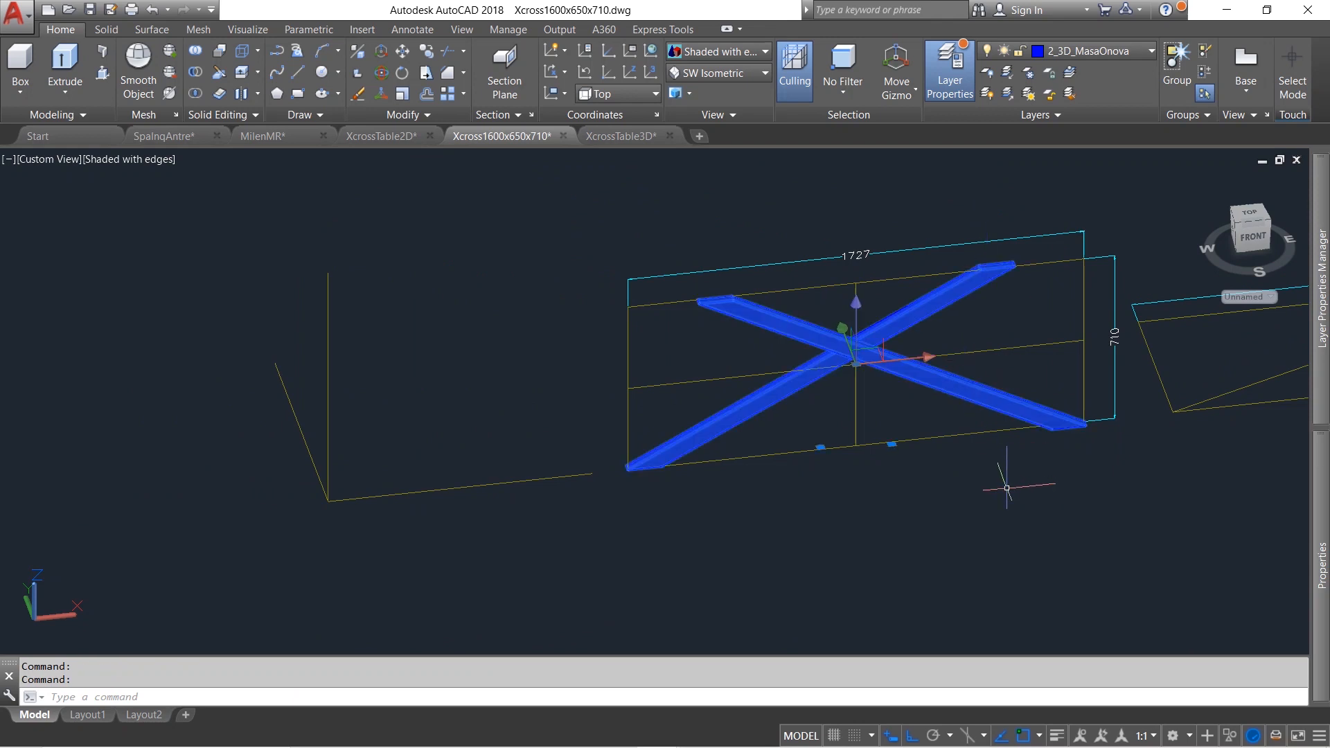
{"action": "type", "text": "m"}
{"action": "key", "text": "Return"}
{"action": "left_click", "coordinate": [1006, 489]}
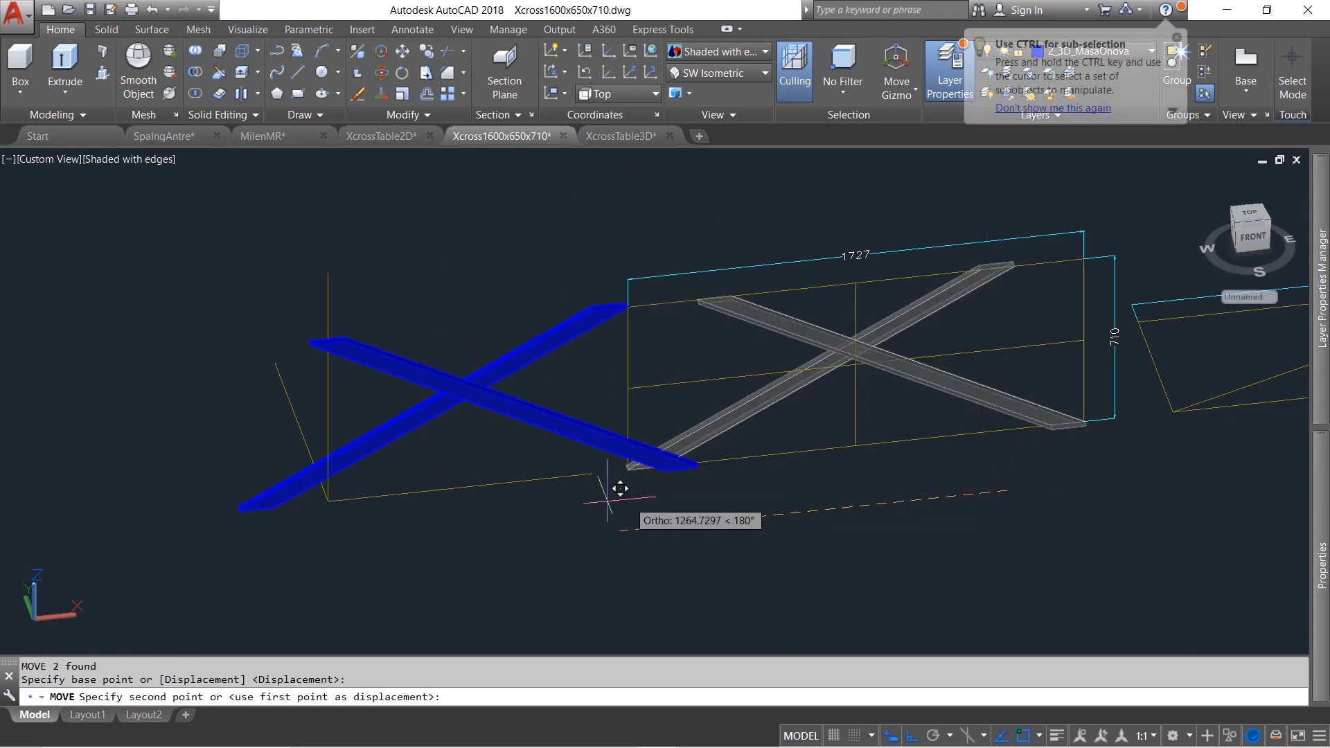
{"action": "type", "text": "200"}
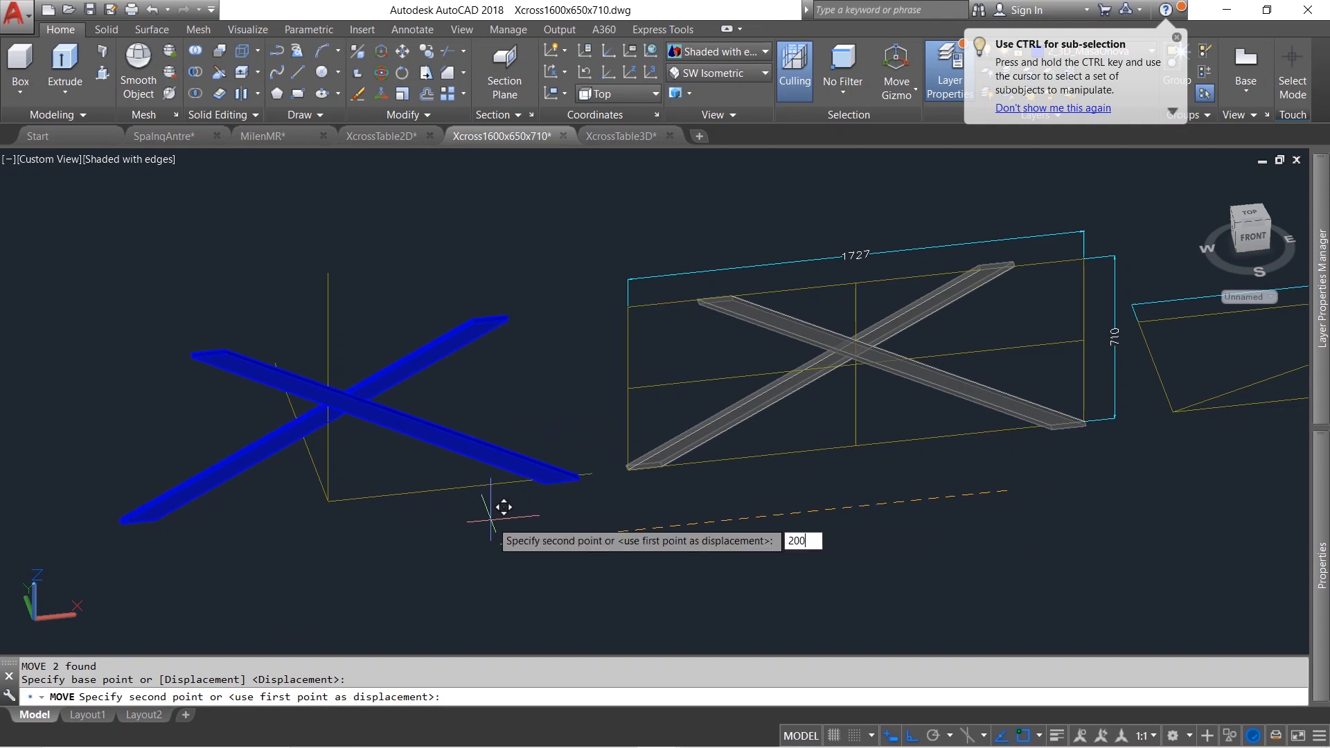
{"action": "type", "text": "0"}
{"action": "key", "text": "Return"}
{"action": "key", "text": "Escape"}
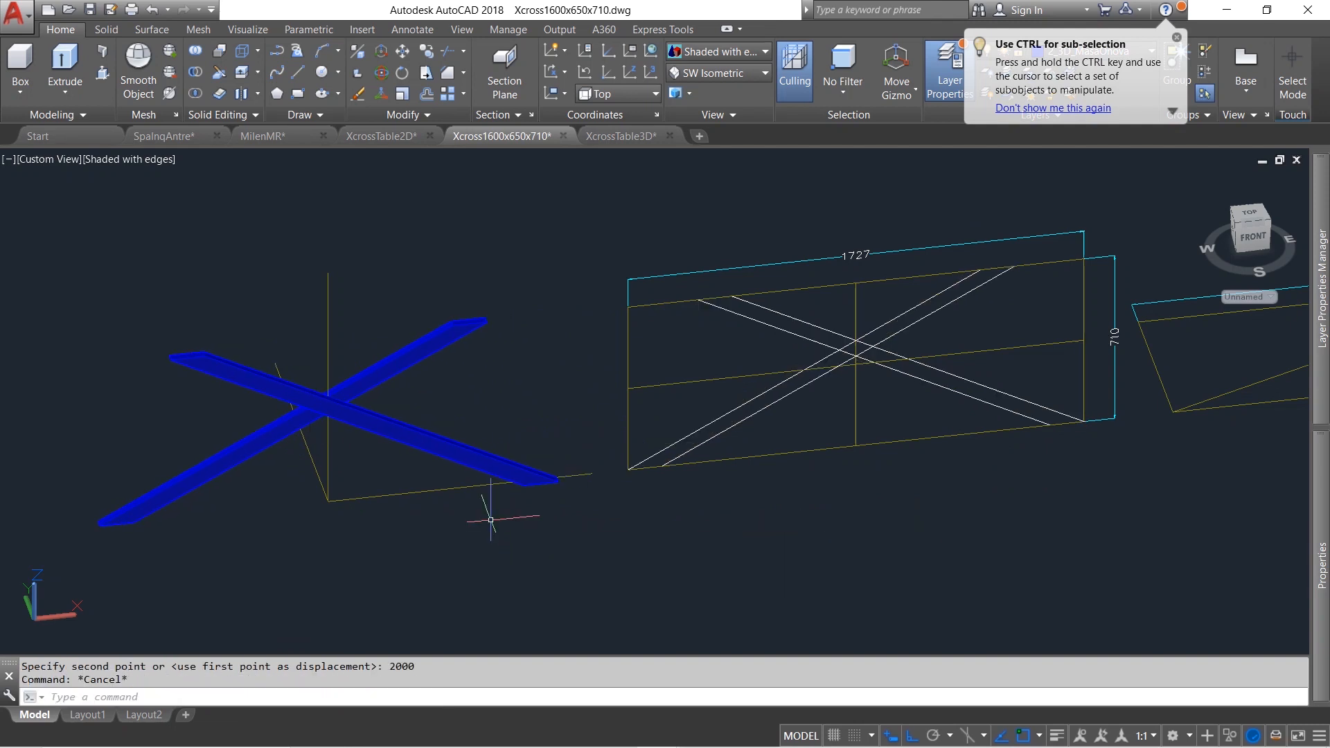
{"action": "scroll", "coordinate": [607, 452], "scroll_direction": "down", "scroll_amount": 2}
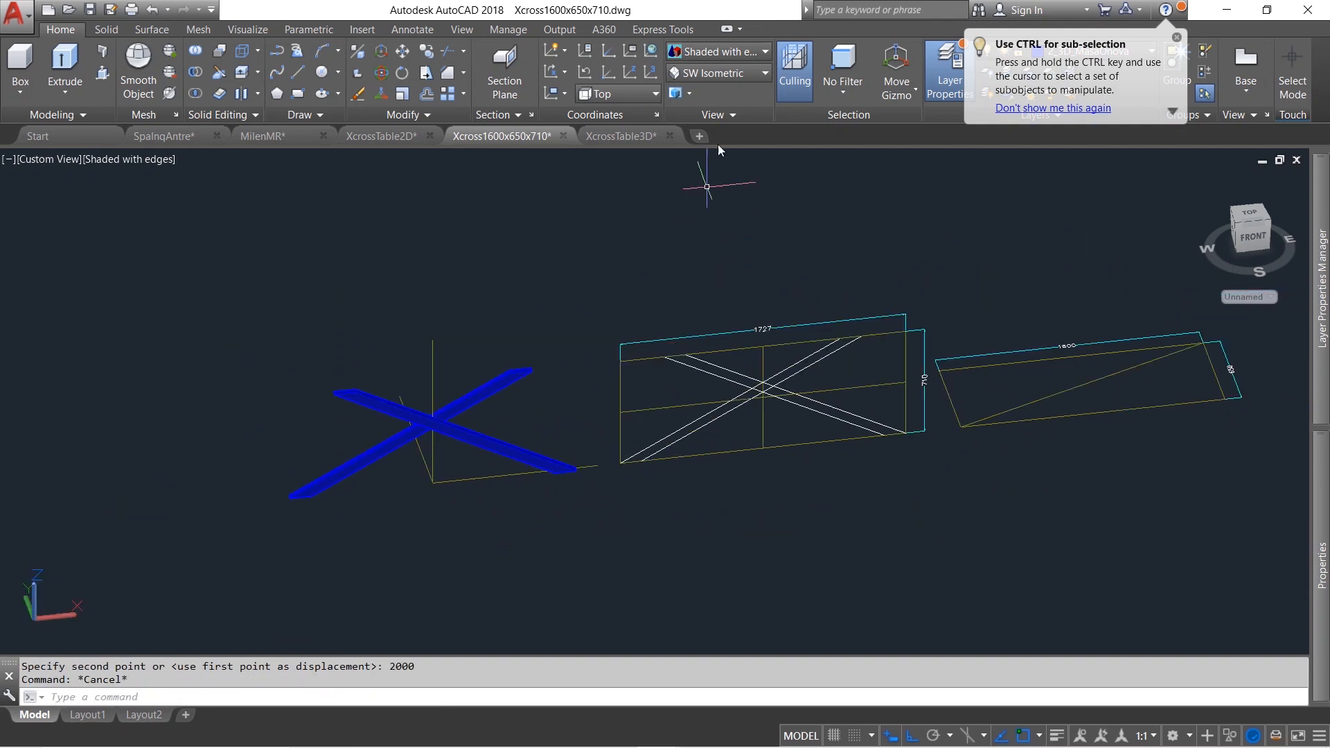
In the Top view, copy the crossed leg pair with its enclosed axis line 500 in the negative Y direction
{"action": "left_click", "coordinate": [738, 73]}
{"action": "left_click", "coordinate": [707, 89]}
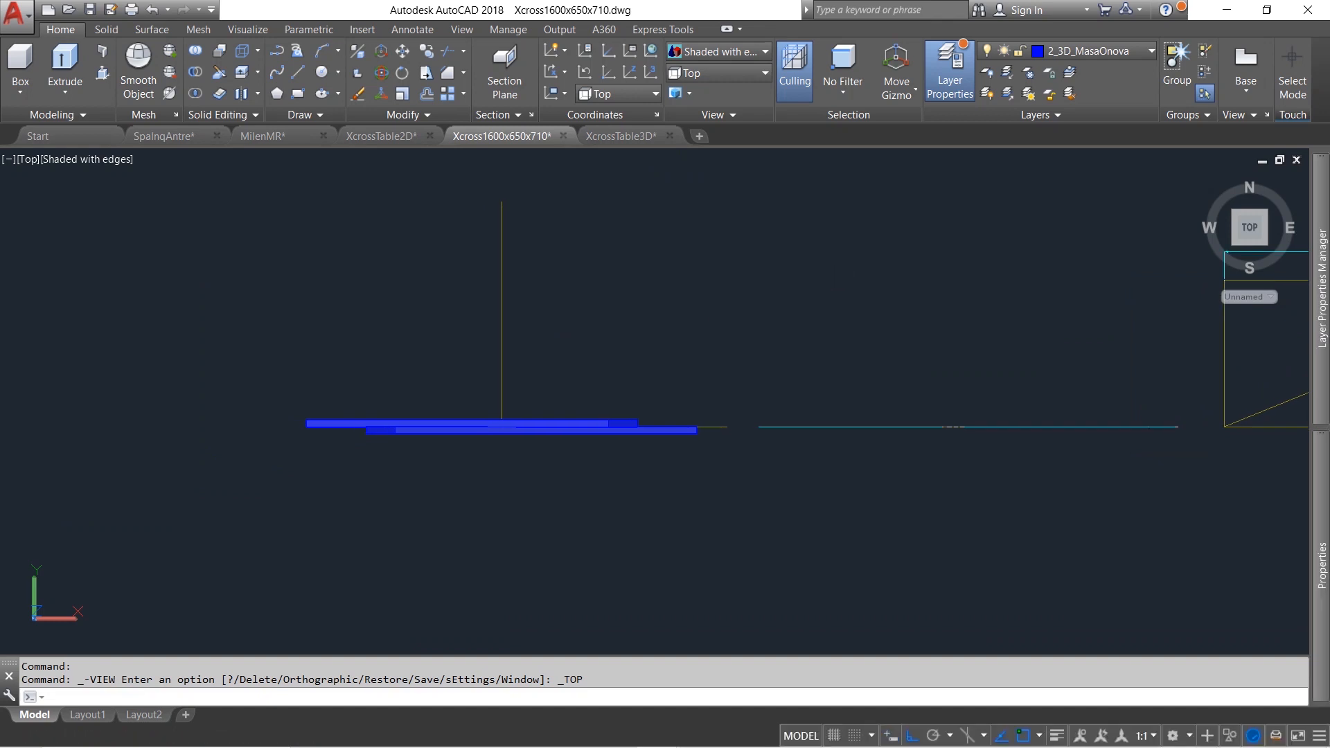
{"action": "left_click", "coordinate": [240, 367]}
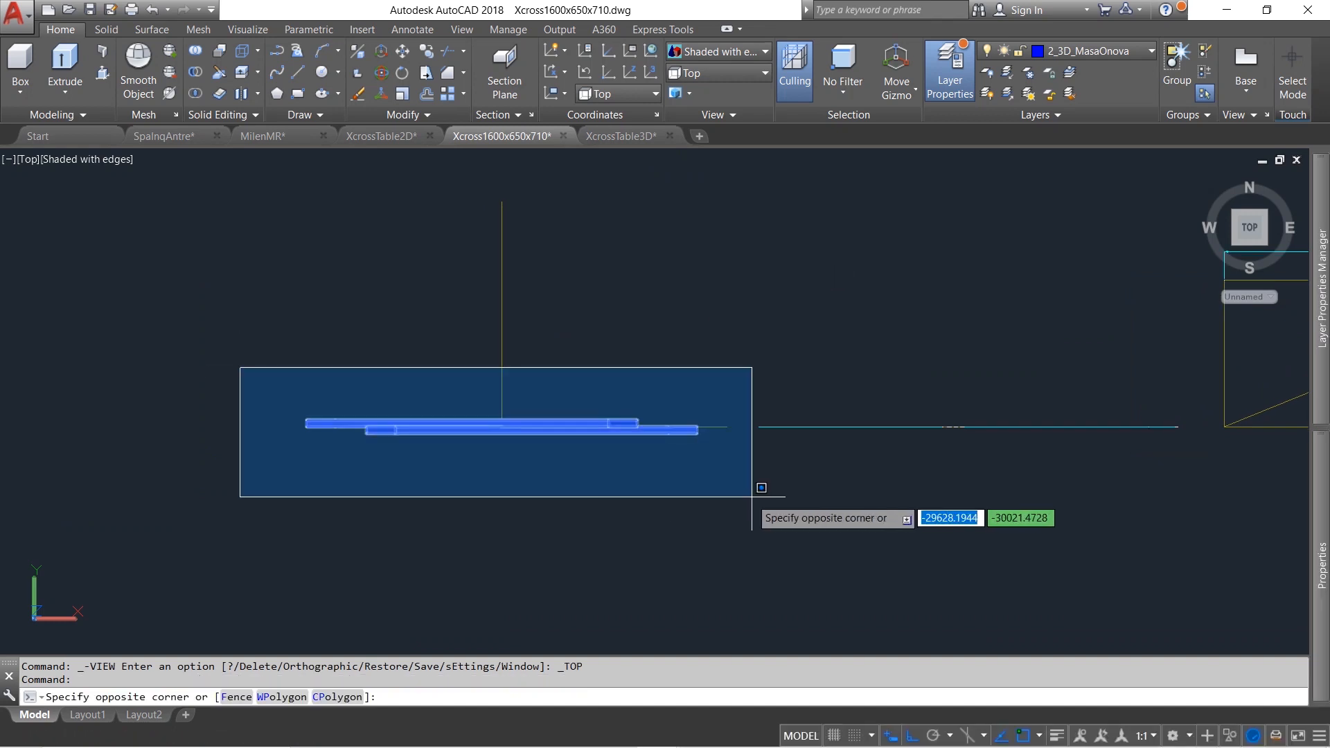
{"action": "left_click", "coordinate": [740, 497]}
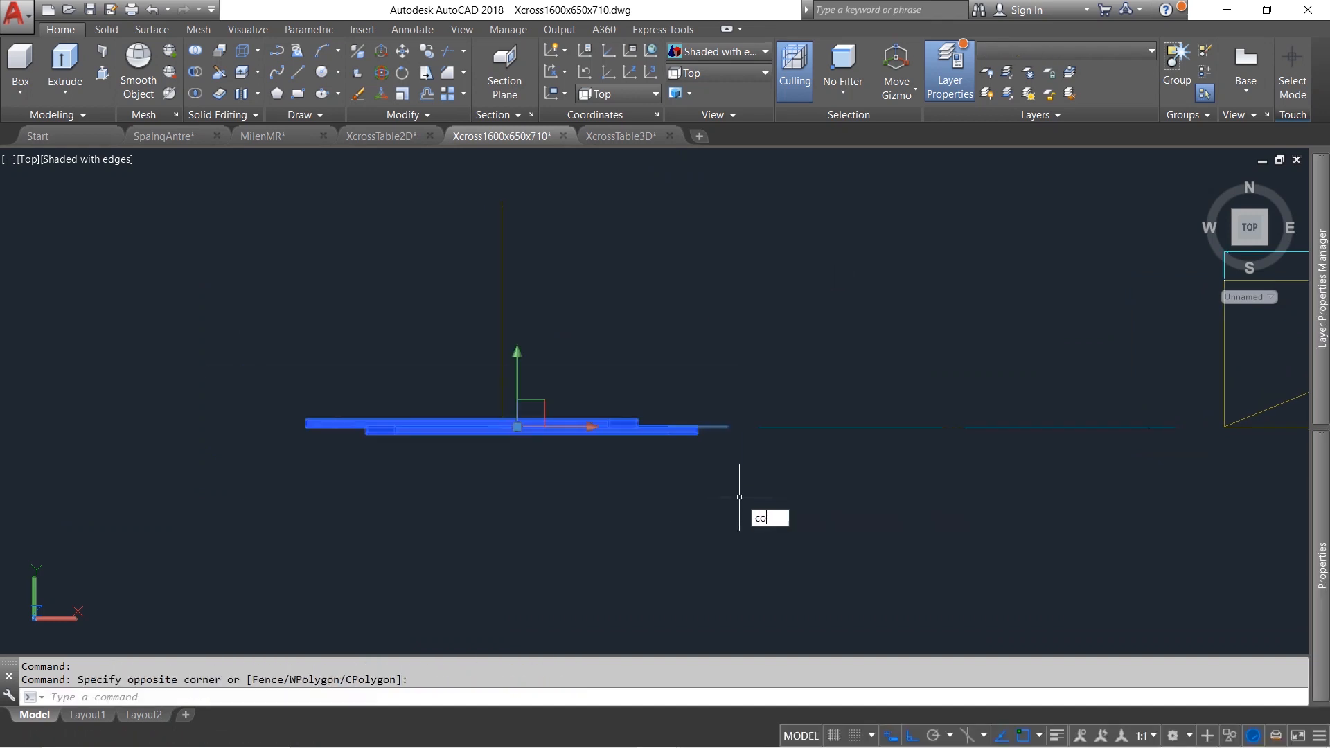
{"action": "type", "text": "co"}
{"action": "key", "text": "Return"}
{"action": "left_click", "coordinate": [740, 497]}
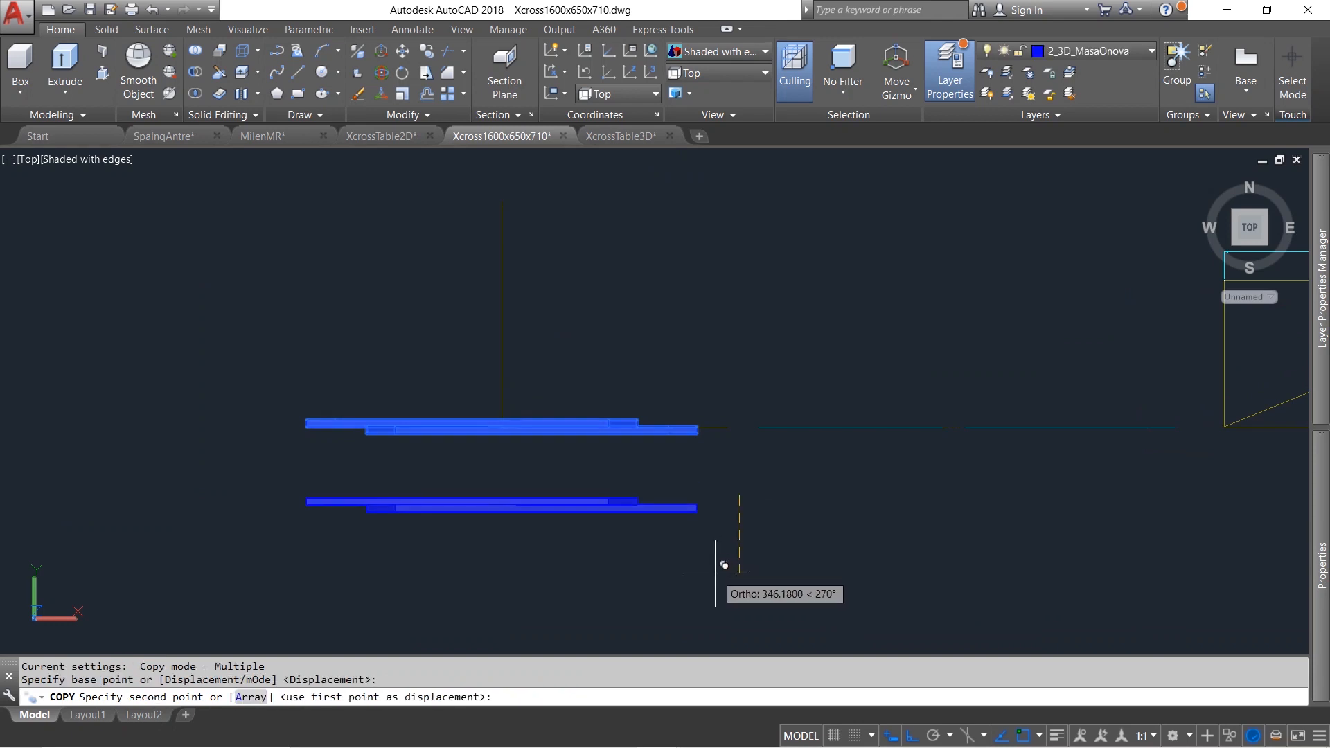
{"action": "type", "text": "50"}
{"action": "key", "text": "Return"}
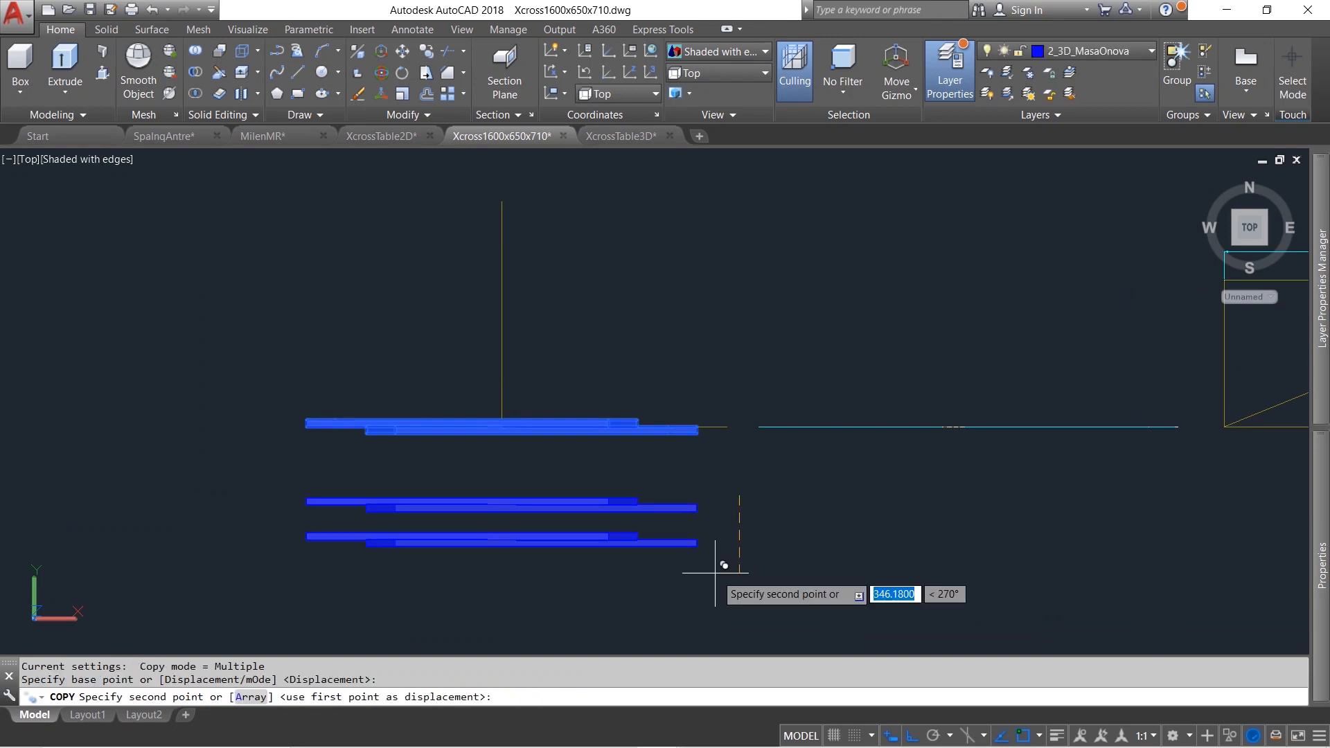
{"action": "key", "text": "Escape"}
Examine the two crossed leg pairs together in the SW Isometric view
{"action": "left_click", "coordinate": [748, 76]}
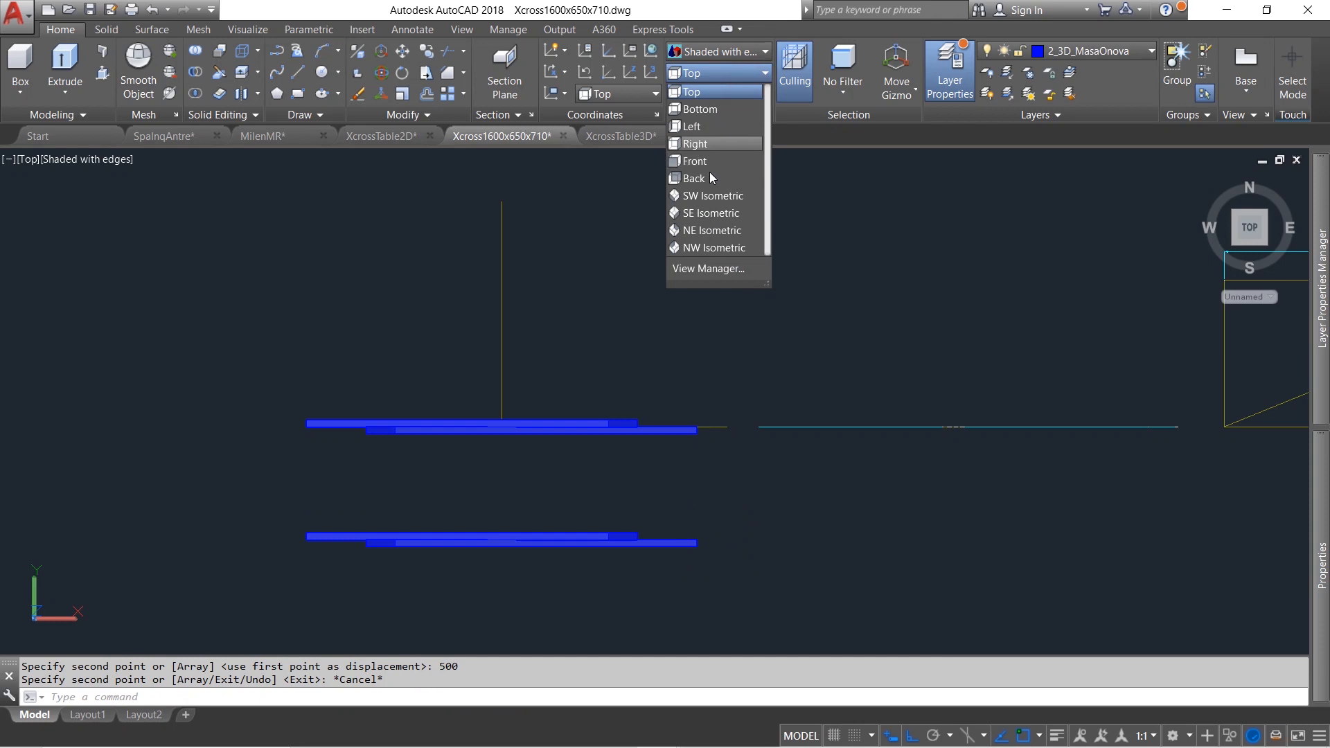
{"action": "left_click", "coordinate": [712, 196]}
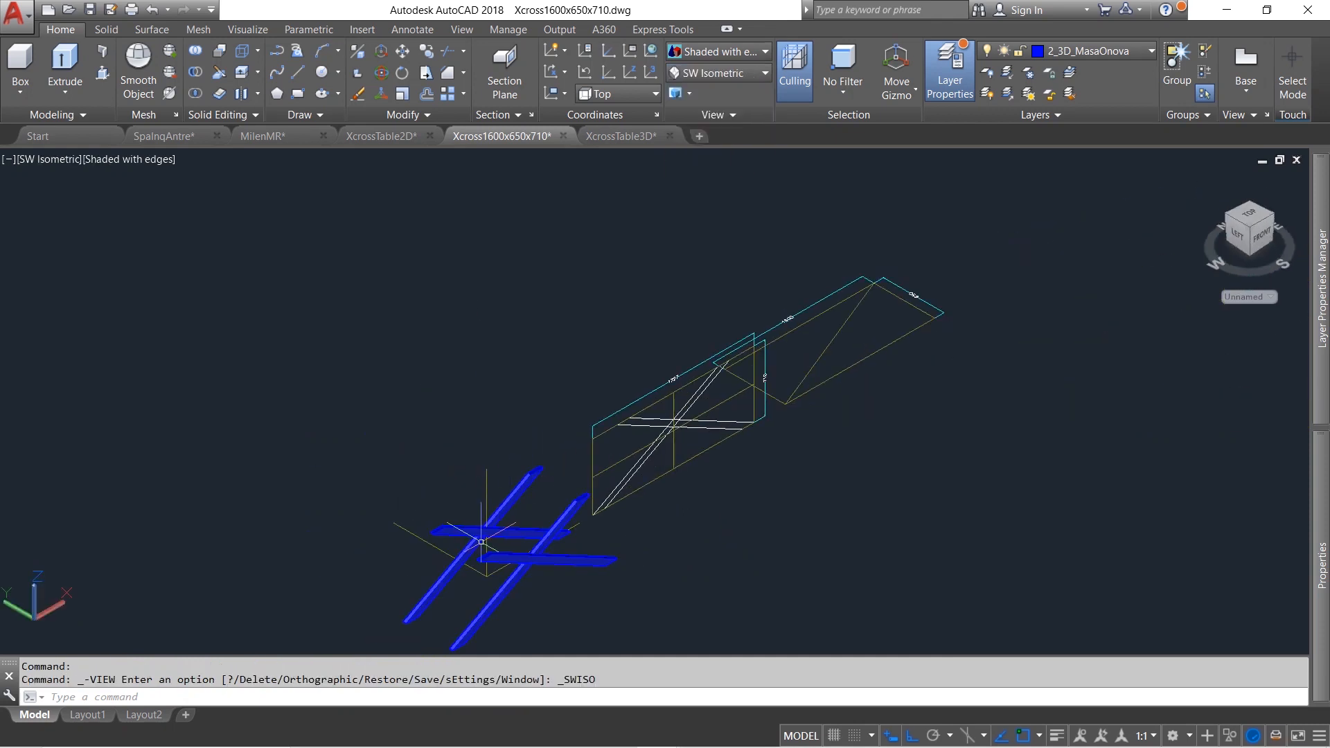
{"action": "middle_click_drag", "start_coordinate": [488, 540], "coordinate": [547, 392]}
{"action": "scroll", "coordinate": [541, 392], "scroll_direction": "up", "scroll_amount": 4}
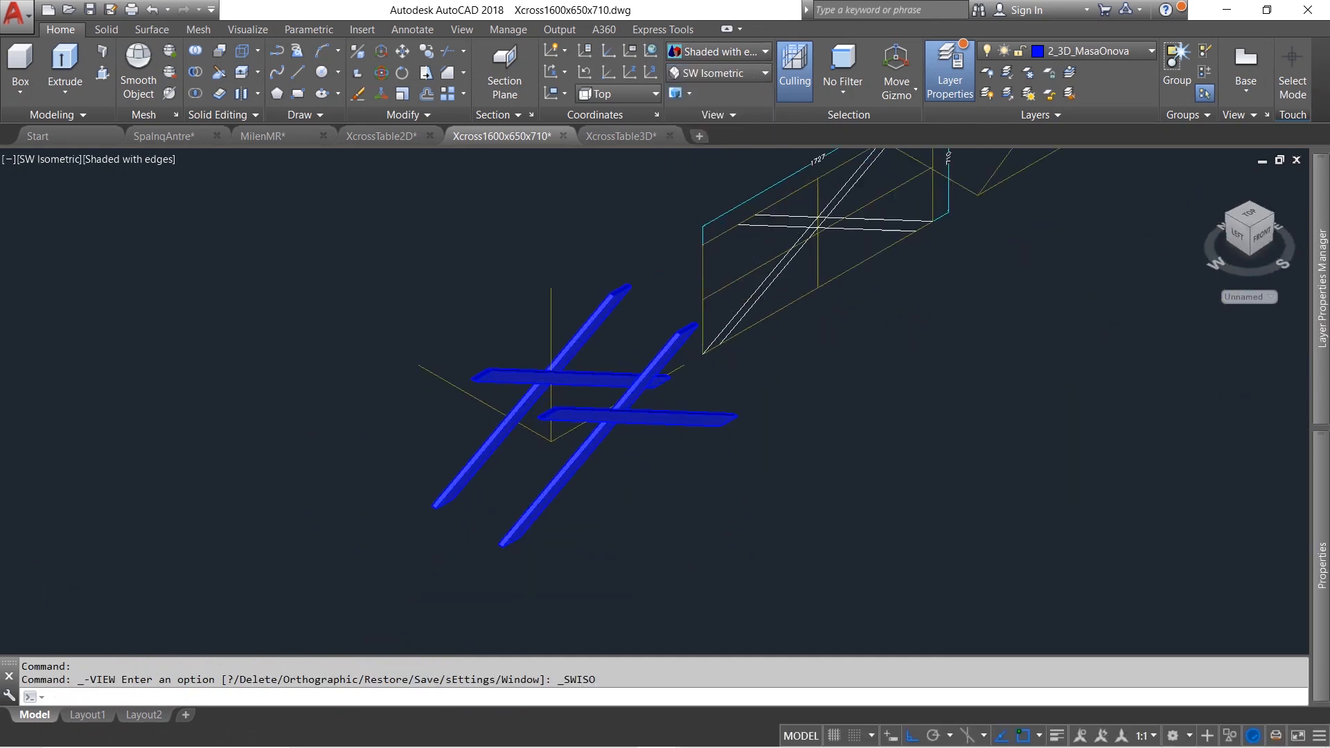
{"action": "scroll", "coordinate": [611, 390], "scroll_direction": "up", "scroll_amount": 2}
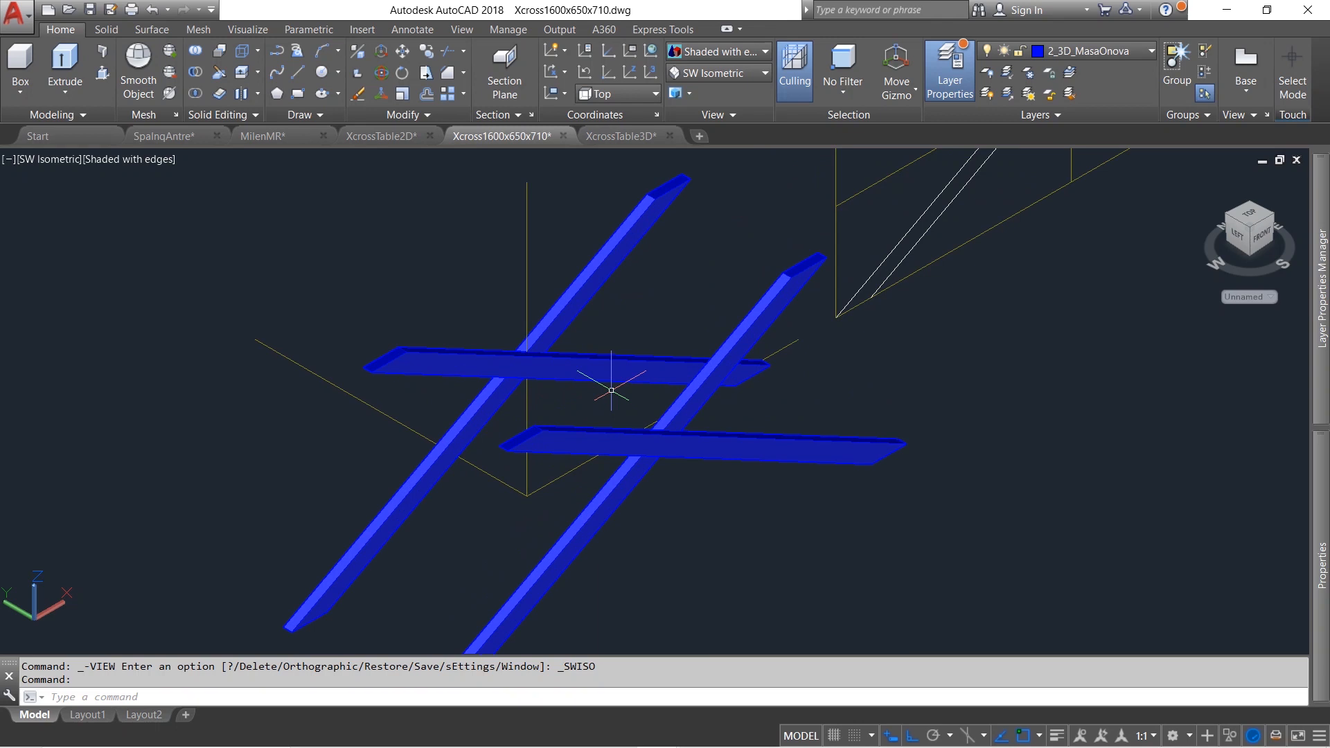
{"action": "scroll", "coordinate": [710, 288], "scroll_direction": "down", "scroll_amount": 2}
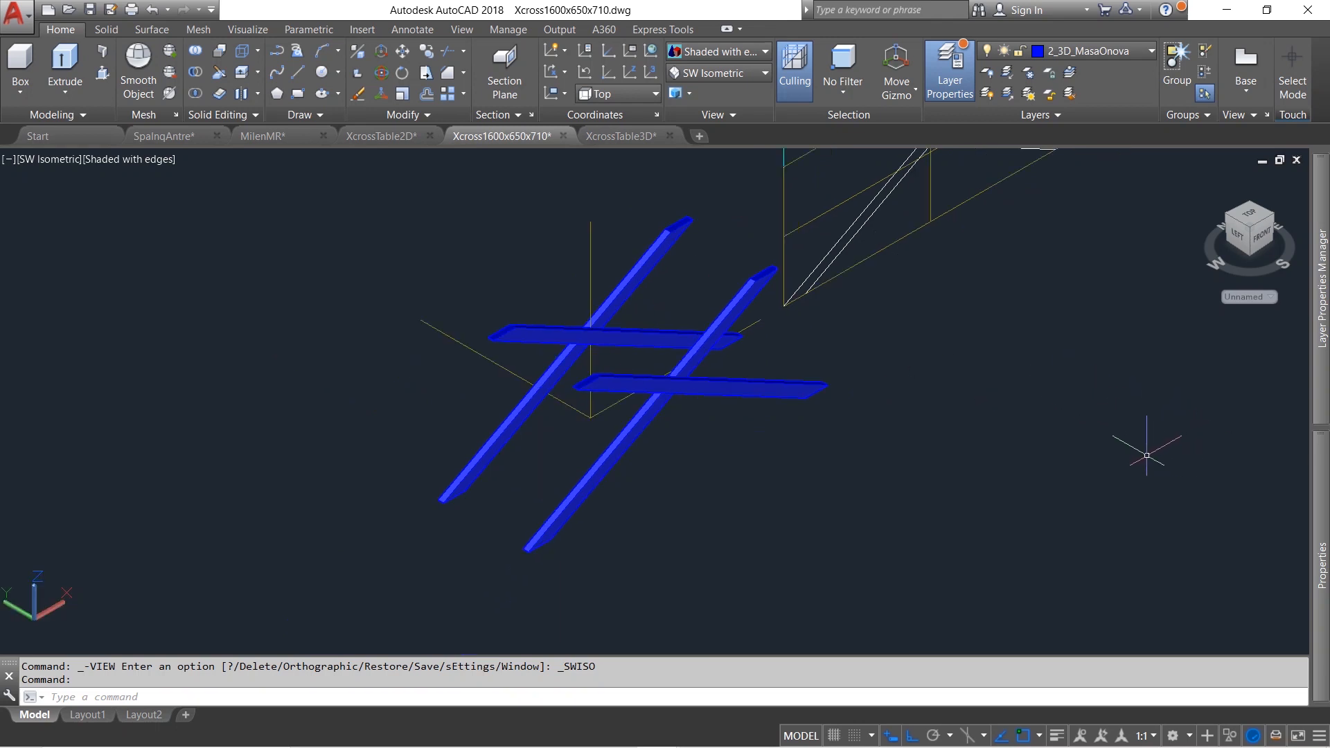
Draw a helper line about 200 long in the Y direction from the midpoint of the front border's left edge, and restore 2D Wireframe
{"action": "type", "text": "L"}
{"action": "key", "text": "Return"}
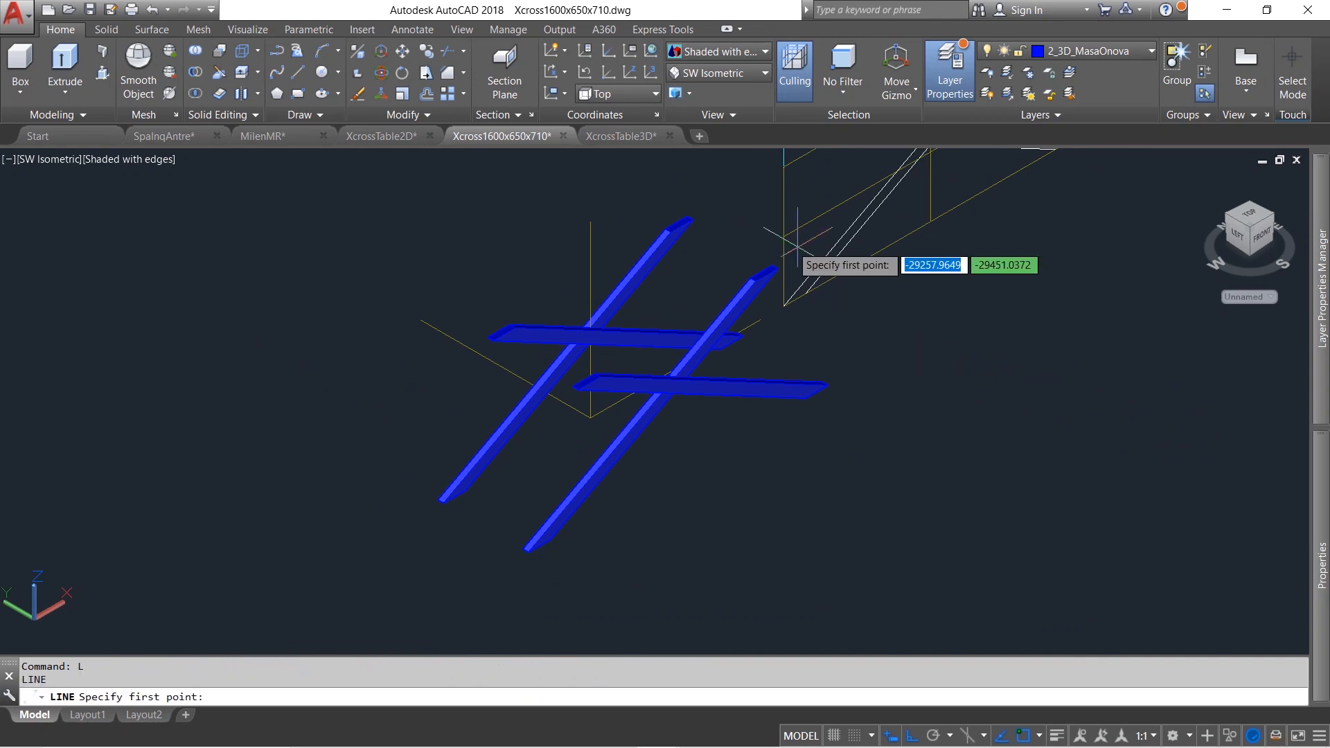
{"action": "left_click", "coordinate": [783, 238]}
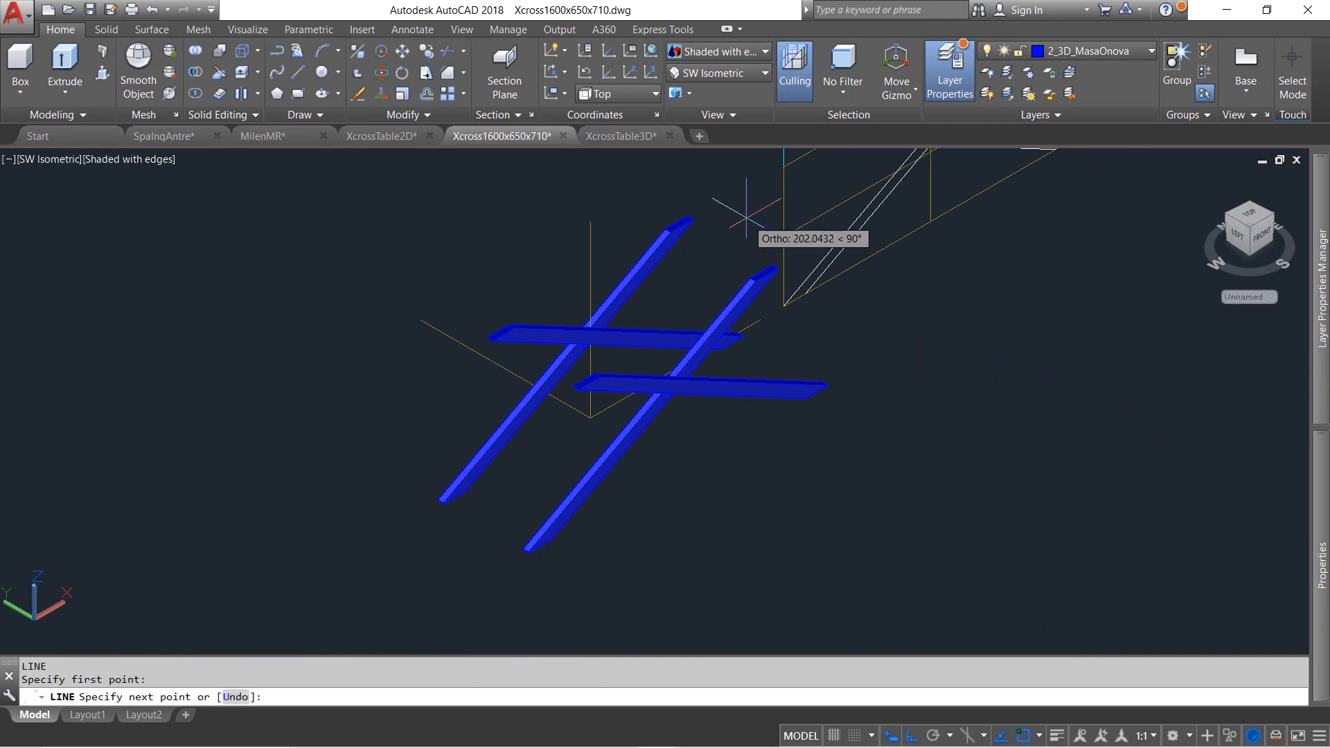
{"action": "left_click", "coordinate": [753, 205]}
{"action": "left_click", "coordinate": [725, 55]}
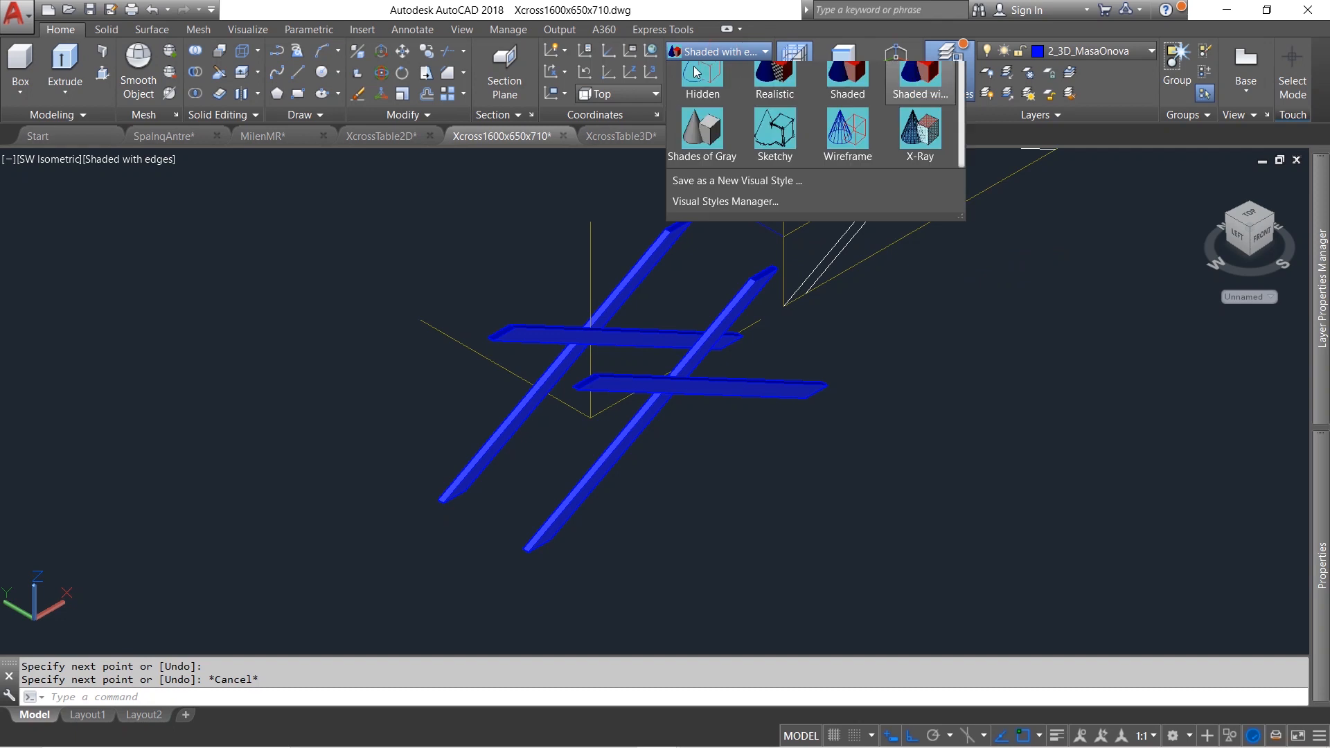
{"action": "left_click", "coordinate": [700, 117]}
In the Left view, rotate the original crossed leg pair 180 degrees about the end of the helper line at mid-height
{"action": "left_click", "coordinate": [725, 77]}
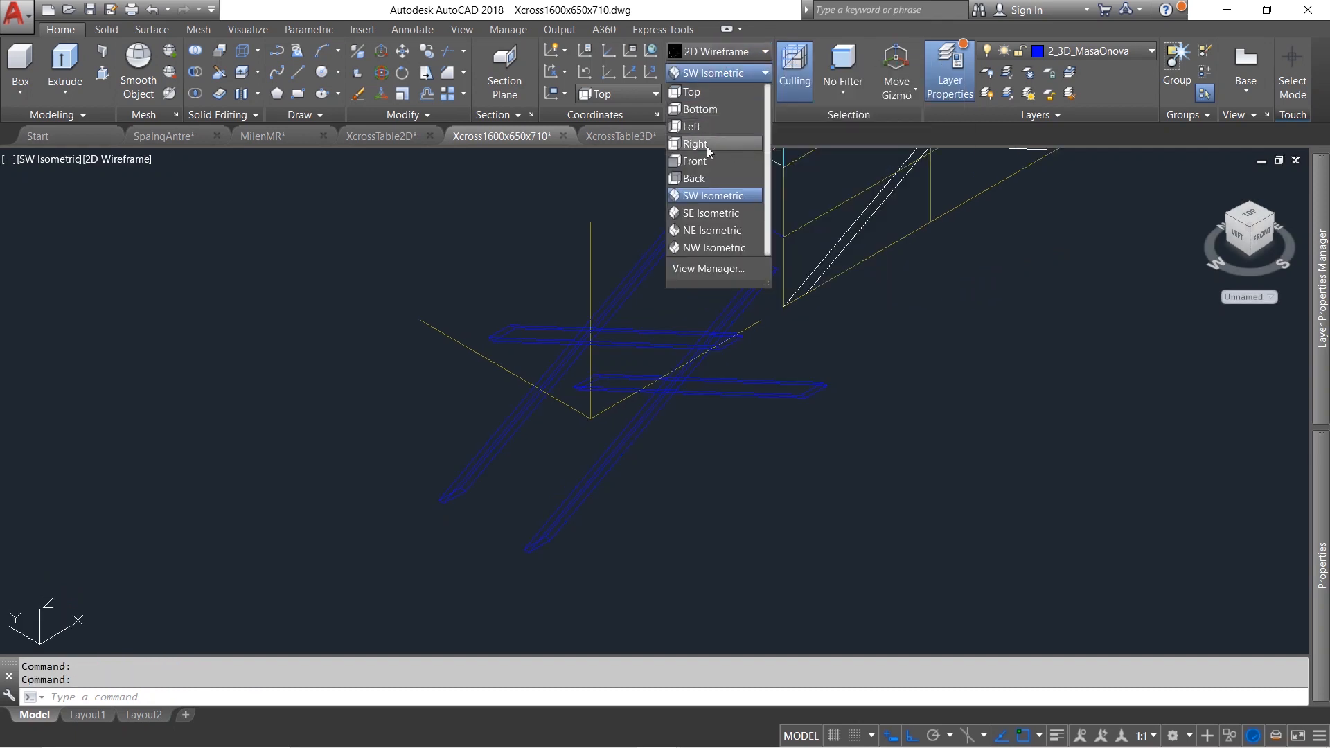
{"action": "left_click", "coordinate": [707, 128]}
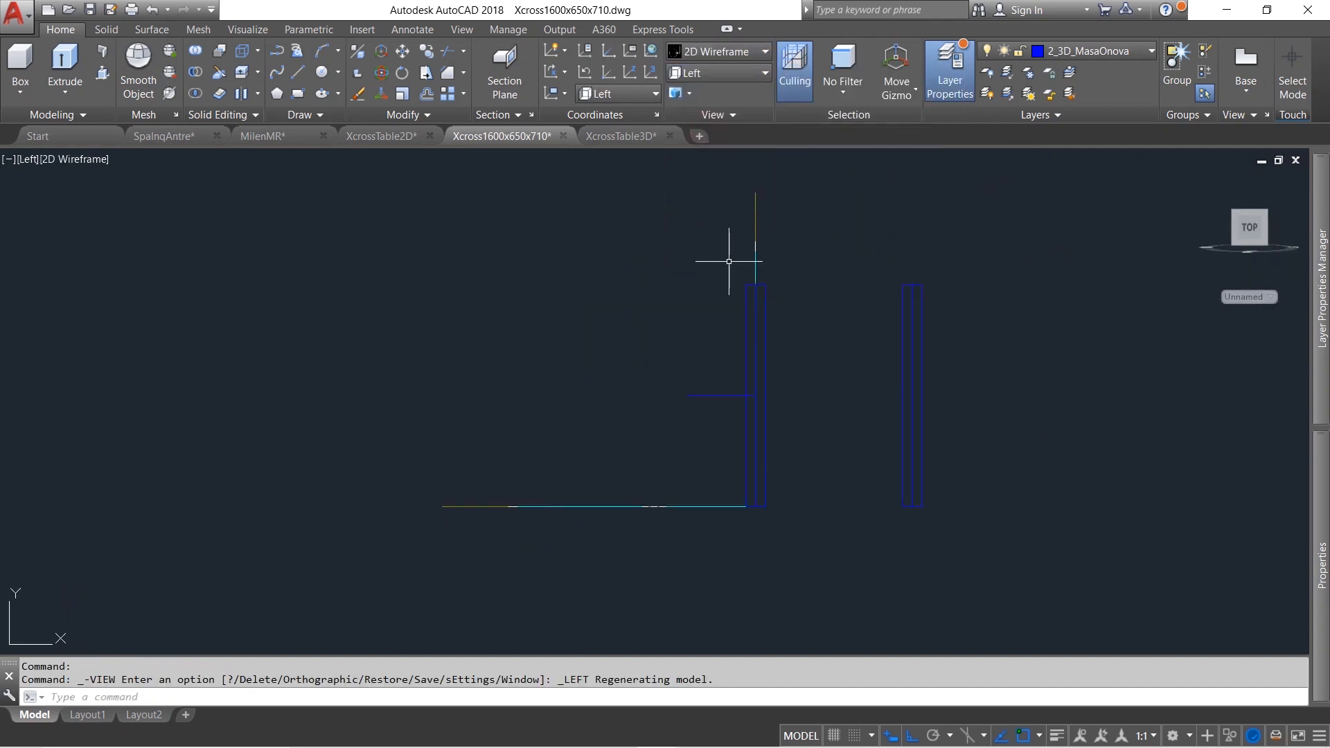
{"action": "left_click", "coordinate": [726, 279]}
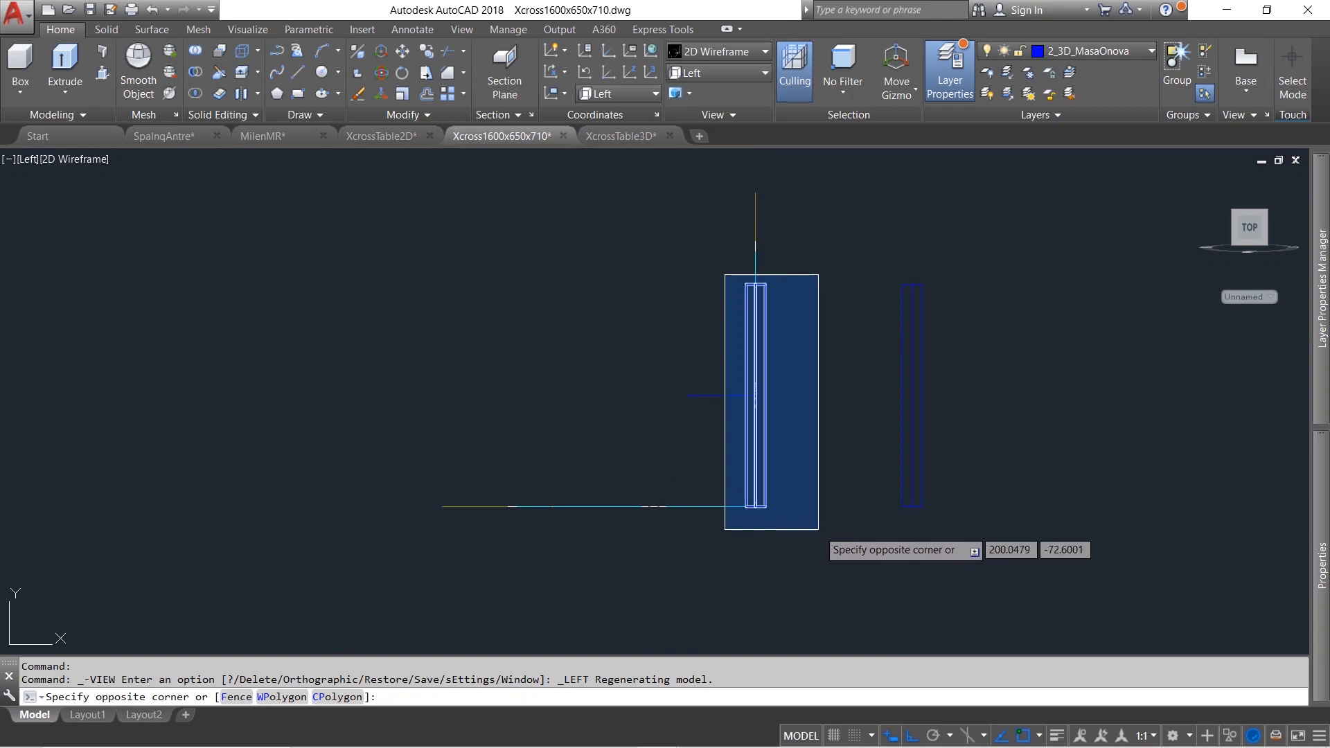
{"action": "left_click", "coordinate": [818, 529]}
{"action": "left_click", "coordinate": [776, 400]}
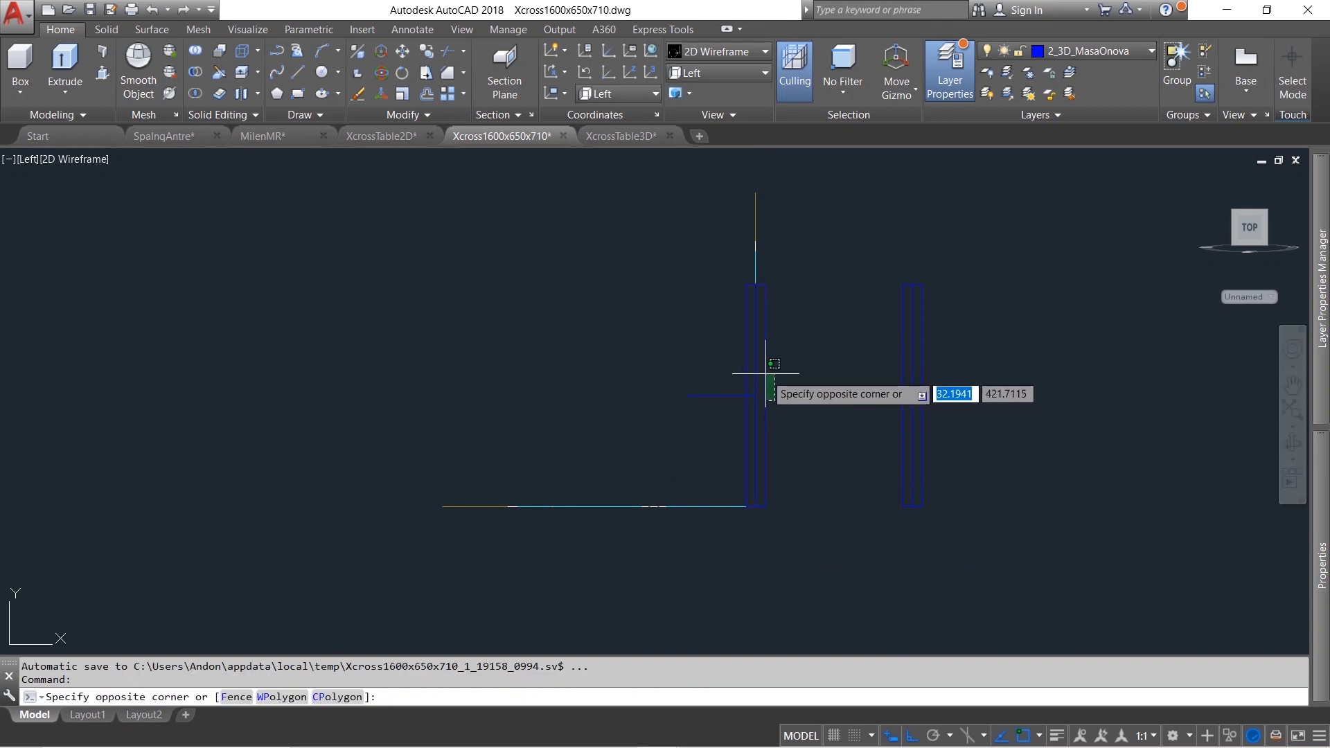
{"action": "left_click", "coordinate": [766, 371]}
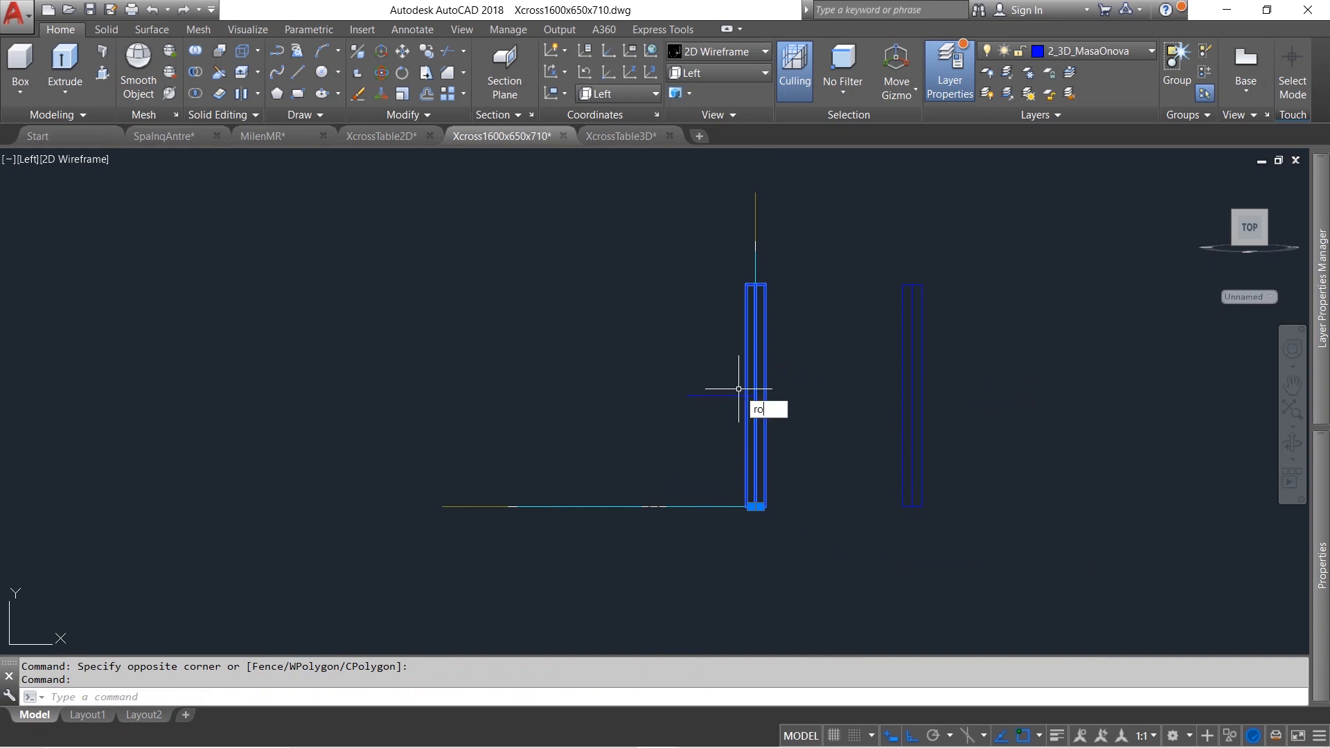
{"action": "type", "text": "ro"}
{"action": "key", "text": "Return"}
{"action": "scroll", "coordinate": [753, 405], "scroll_direction": "up", "scroll_amount": 3}
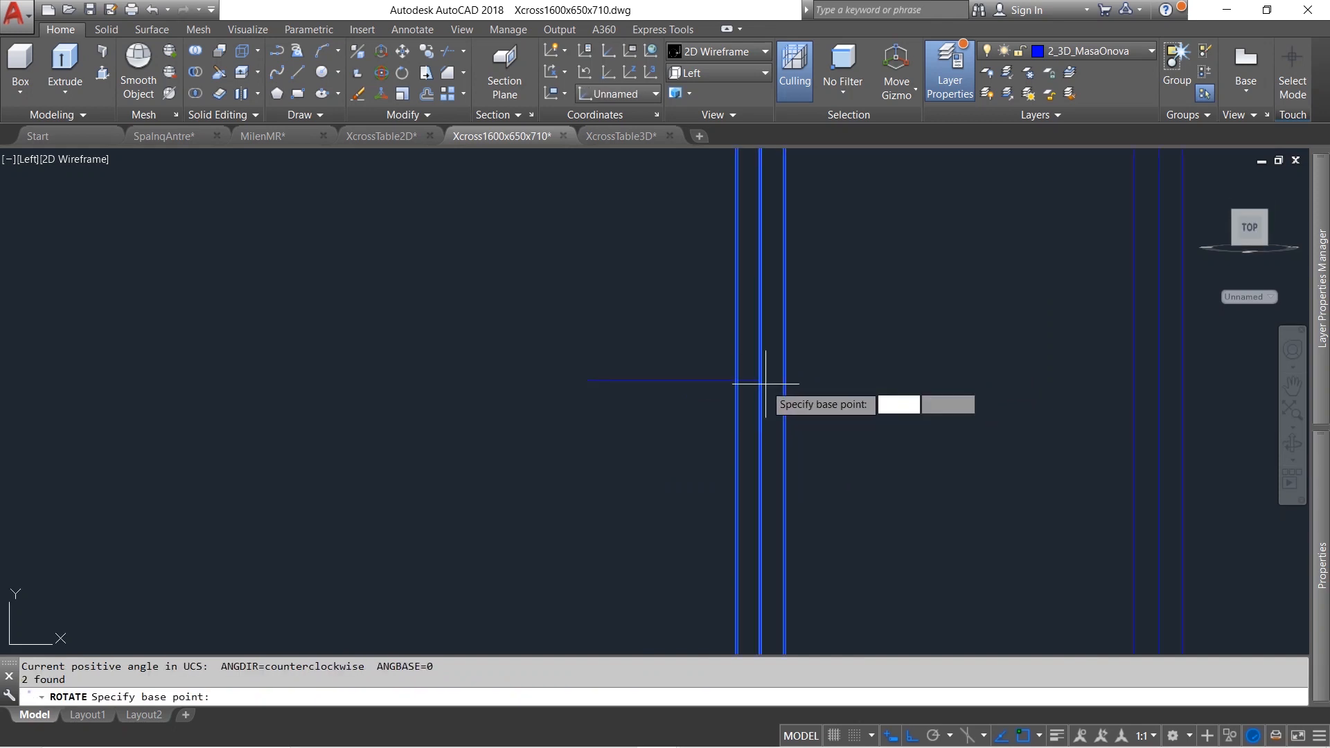
{"action": "scroll", "coordinate": [766, 371], "scroll_direction": "down", "scroll_amount": 2}
{"action": "left_click", "coordinate": [767, 378]}
{"action": "scroll", "coordinate": [805, 356], "scroll_direction": "down", "scroll_amount": 4}
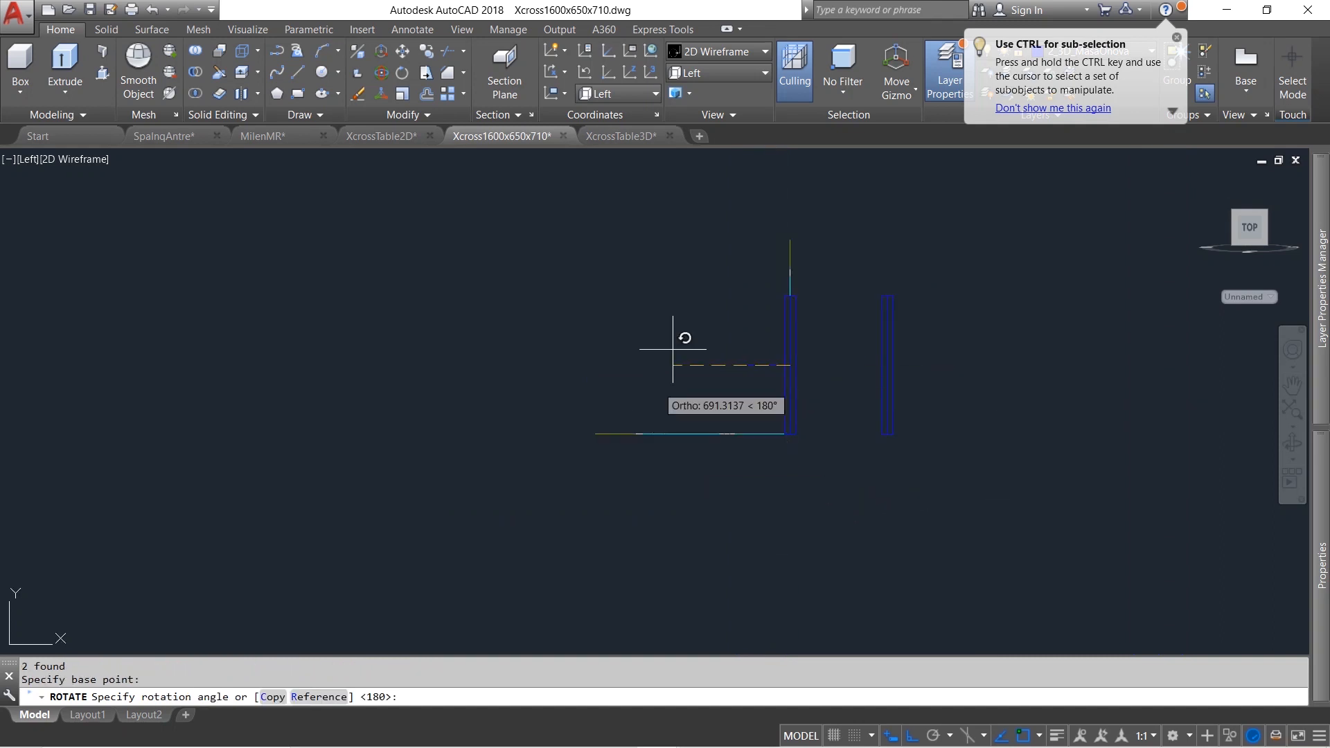
{"action": "left_click", "coordinate": [686, 320]}
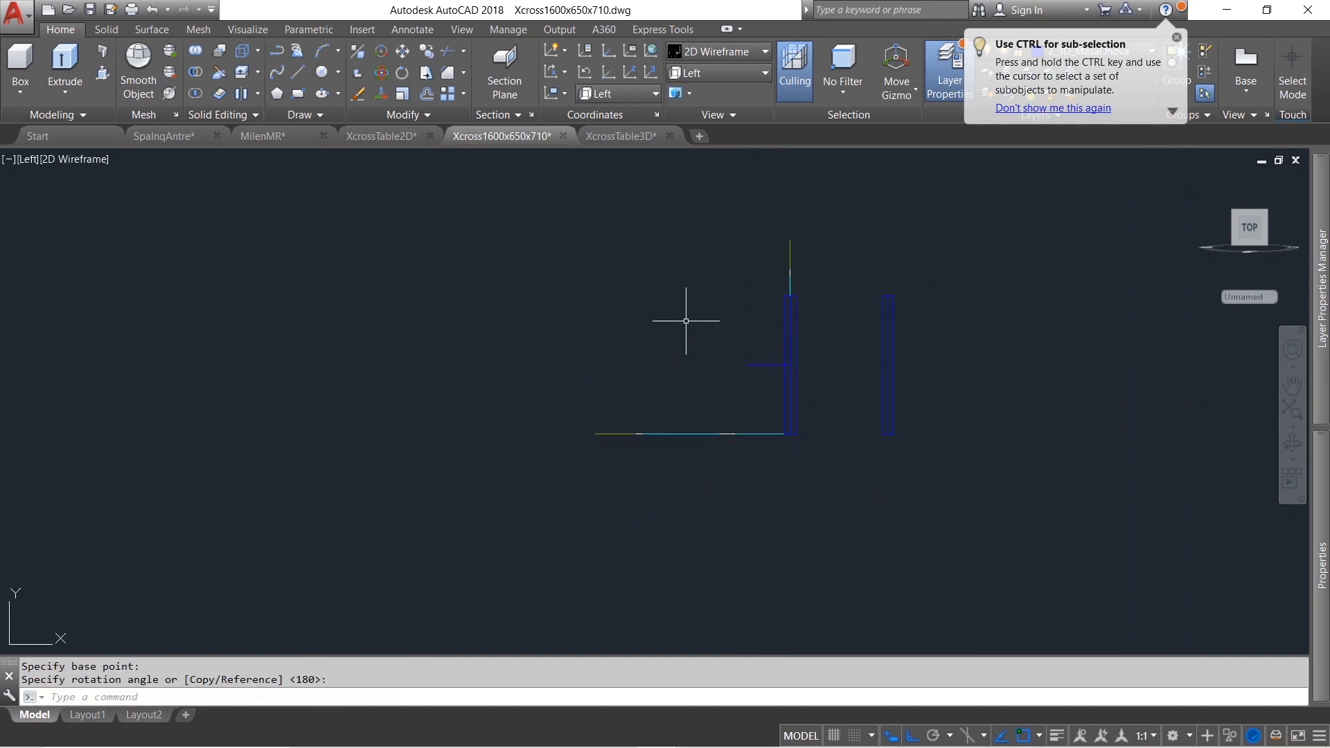
Examine the two crossed leg pairs from an orbited angle in Shaded with Edges, and restore 2D Wireframe
{"action": "left_click", "coordinate": [737, 52]}
{"action": "scroll", "coordinate": [823, 109], "scroll_direction": "up", "scroll_amount": 1}
{"action": "left_click", "coordinate": [920, 152]}
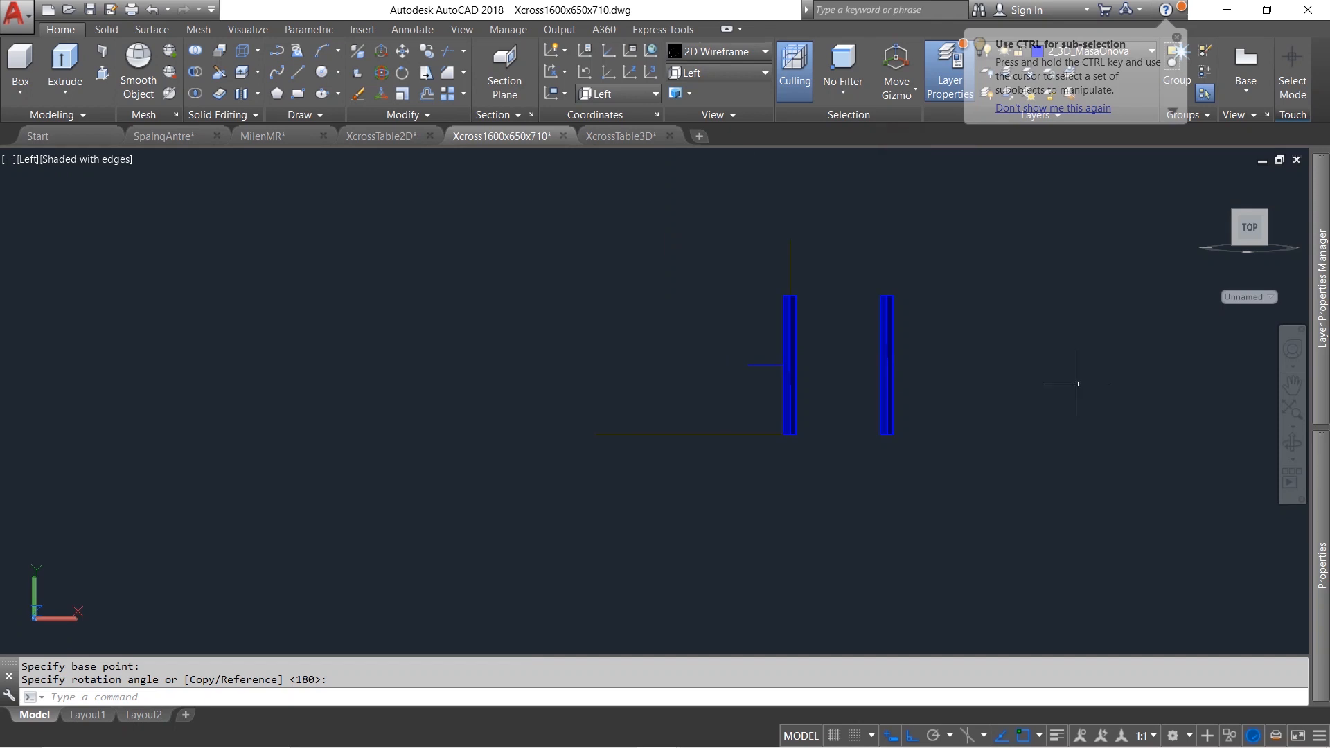
{"action": "left_click", "coordinate": [1292, 445]}
{"action": "left_click_drag", "start_coordinate": [938, 424], "coordinate": [702, 420]}
{"action": "left_click_drag", "start_coordinate": [522, 434], "coordinate": [749, 584]}
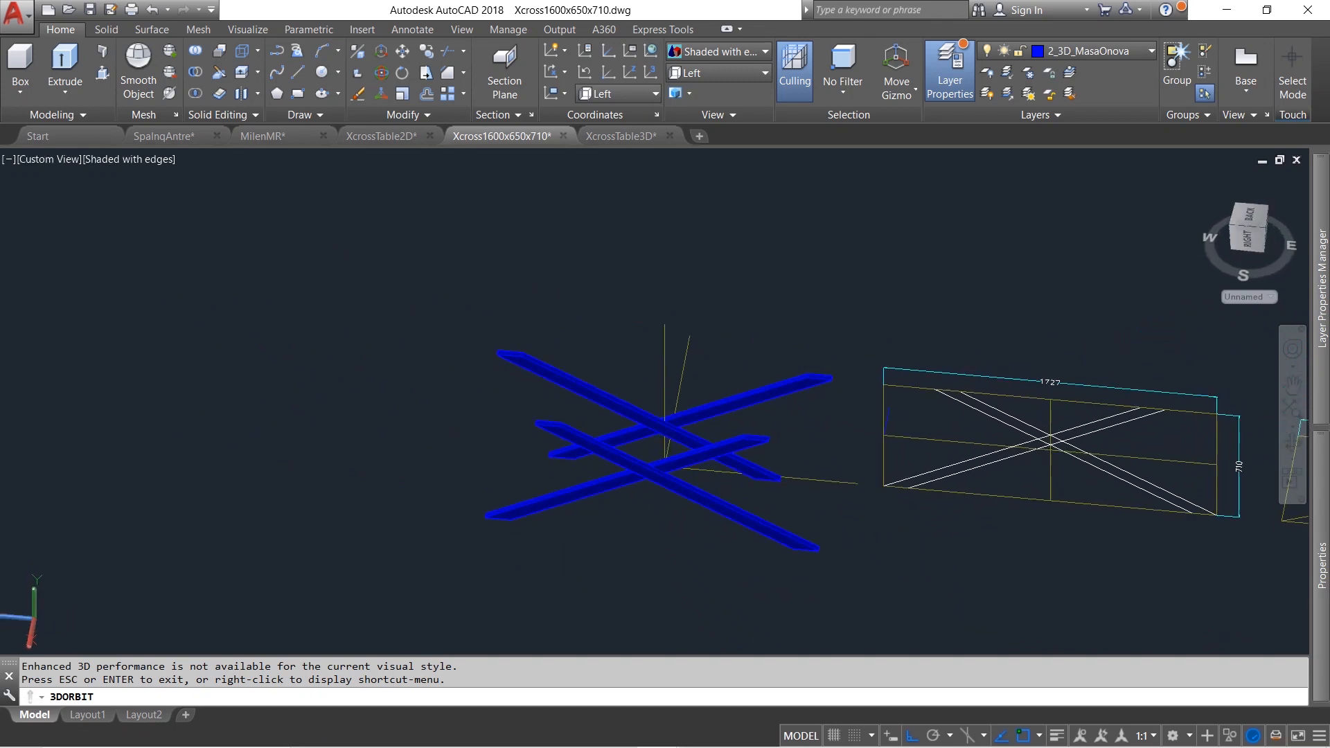
{"action": "left_click", "coordinate": [738, 53]}
{"action": "left_click", "coordinate": [700, 103]}
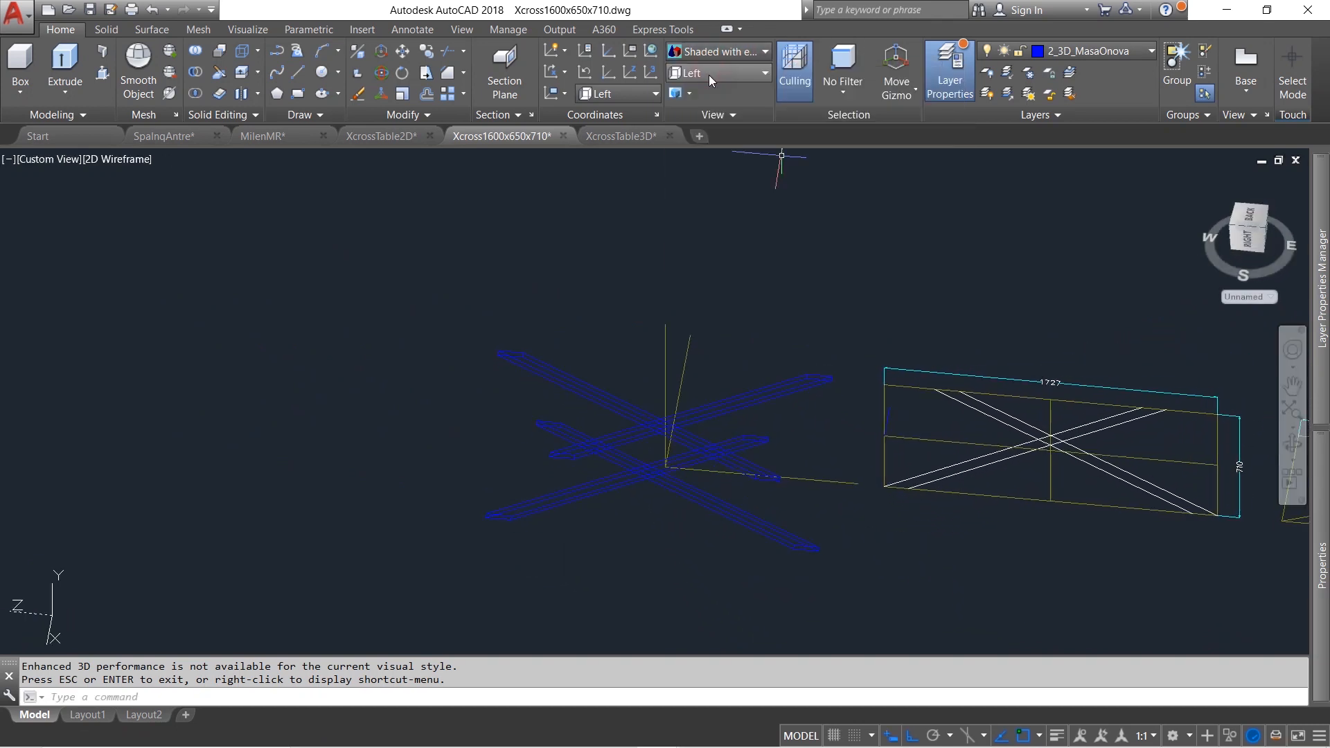
In the Top view, set the color of the copied crossed leg pair to Magenta
{"action": "left_click", "coordinate": [709, 73]}
{"action": "left_click", "coordinate": [709, 91]}
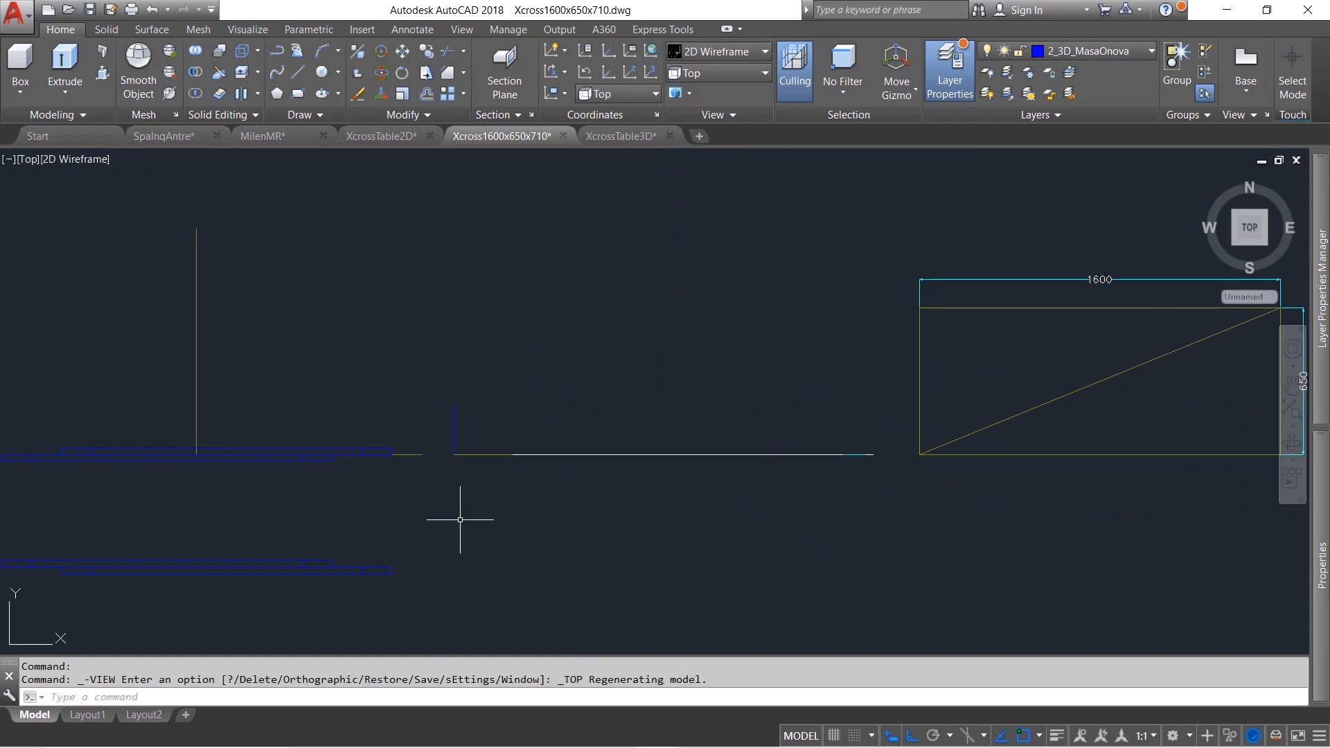
{"action": "middle_click_drag", "start_coordinate": [475, 528], "coordinate": [825, 493]}
{"action": "left_click", "coordinate": [718, 590]}
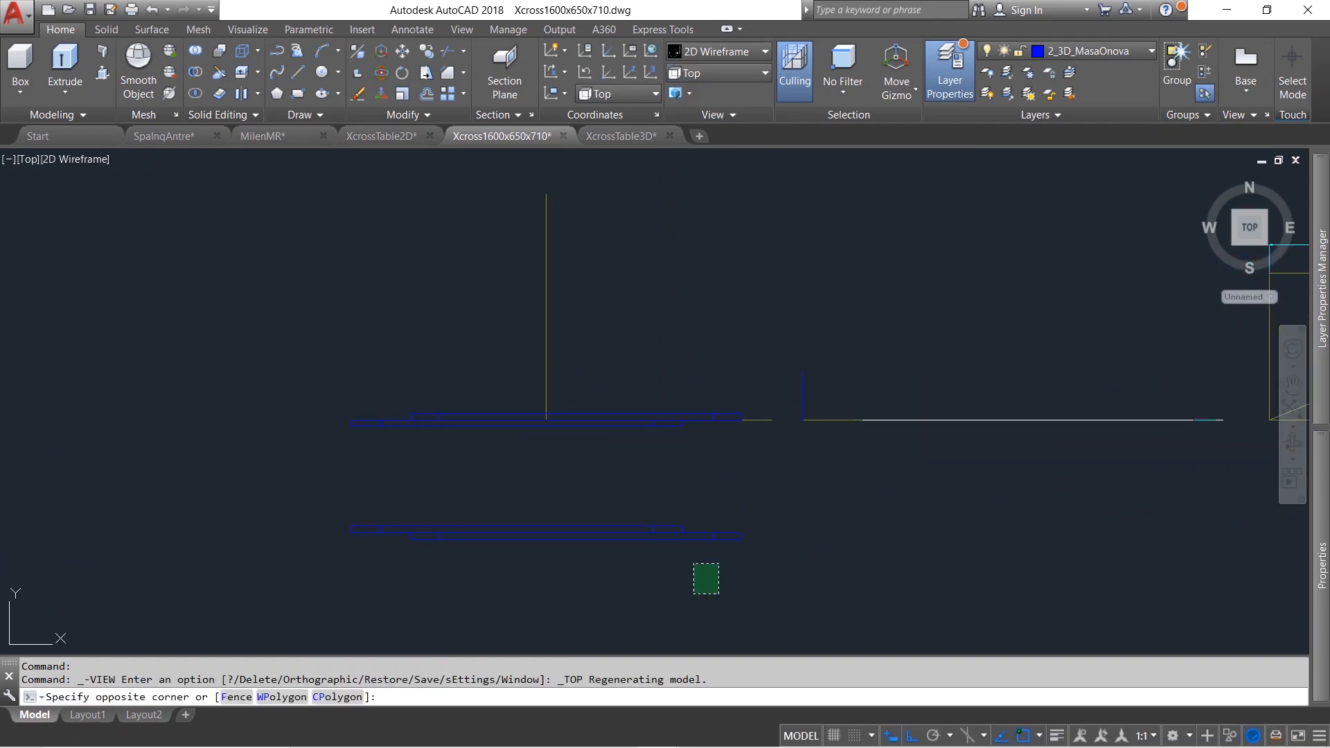
{"action": "left_click", "coordinate": [564, 469]}
{"action": "mouse_move", "coordinate": [1315, 506]}
{"action": "left_click", "coordinate": [1207, 215]}
{"action": "left_click", "coordinate": [1207, 215]}
{"action": "left_click", "coordinate": [1185, 333]}
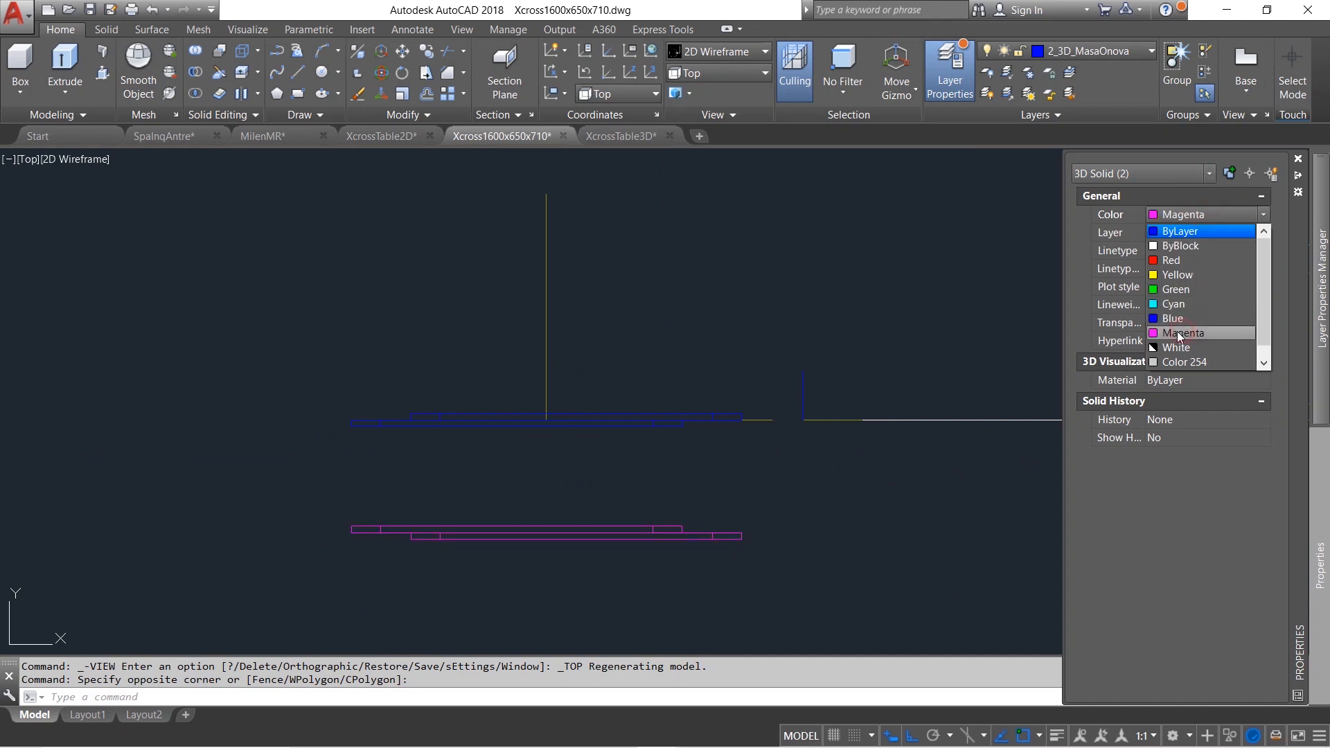
{"action": "key", "text": "Escape"}
Move the magenta leg pair 500 in the positive Y direction, back onto the blue pair's axis
{"action": "left_click", "coordinate": [633, 605]}
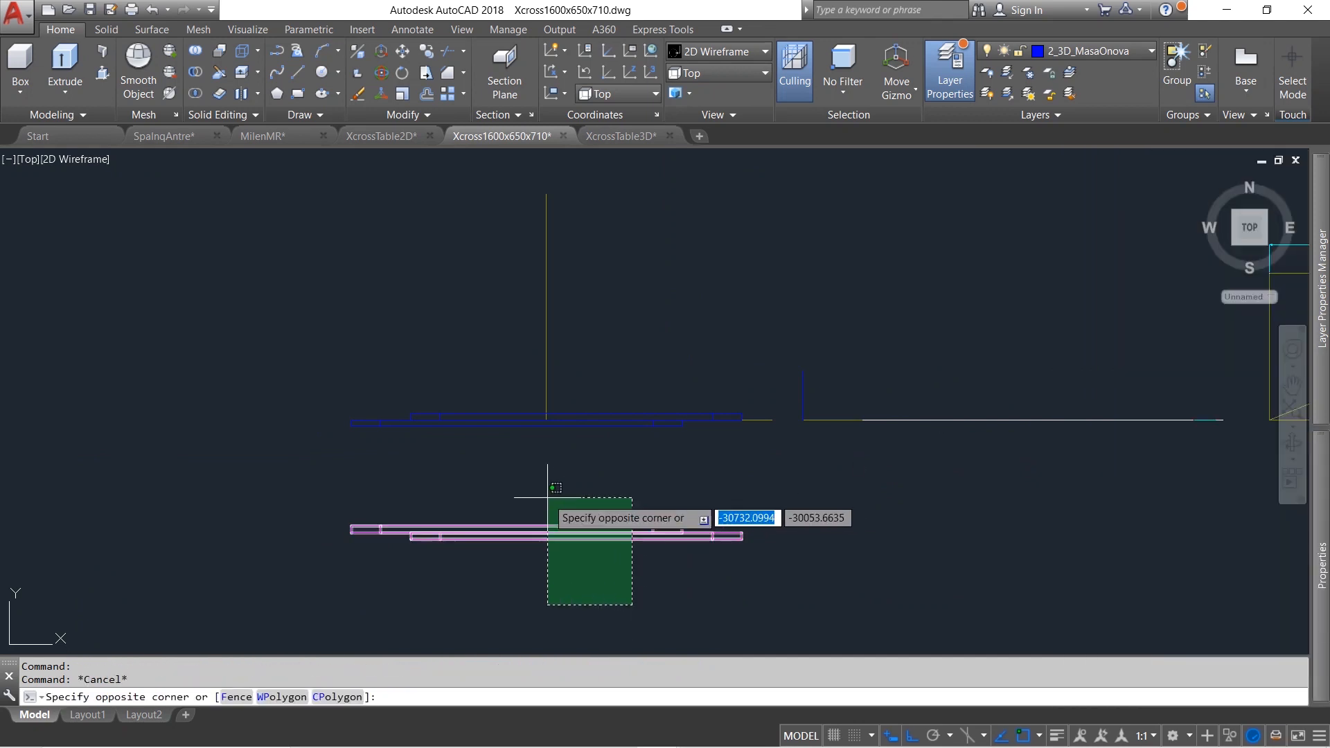
{"action": "left_click", "coordinate": [546, 493]}
{"action": "type", "text": "m"}
{"action": "key", "text": "Return"}
{"action": "left_click", "coordinate": [214, 590]}
{"action": "type", "text": "500"}
{"action": "key", "text": "Return"}
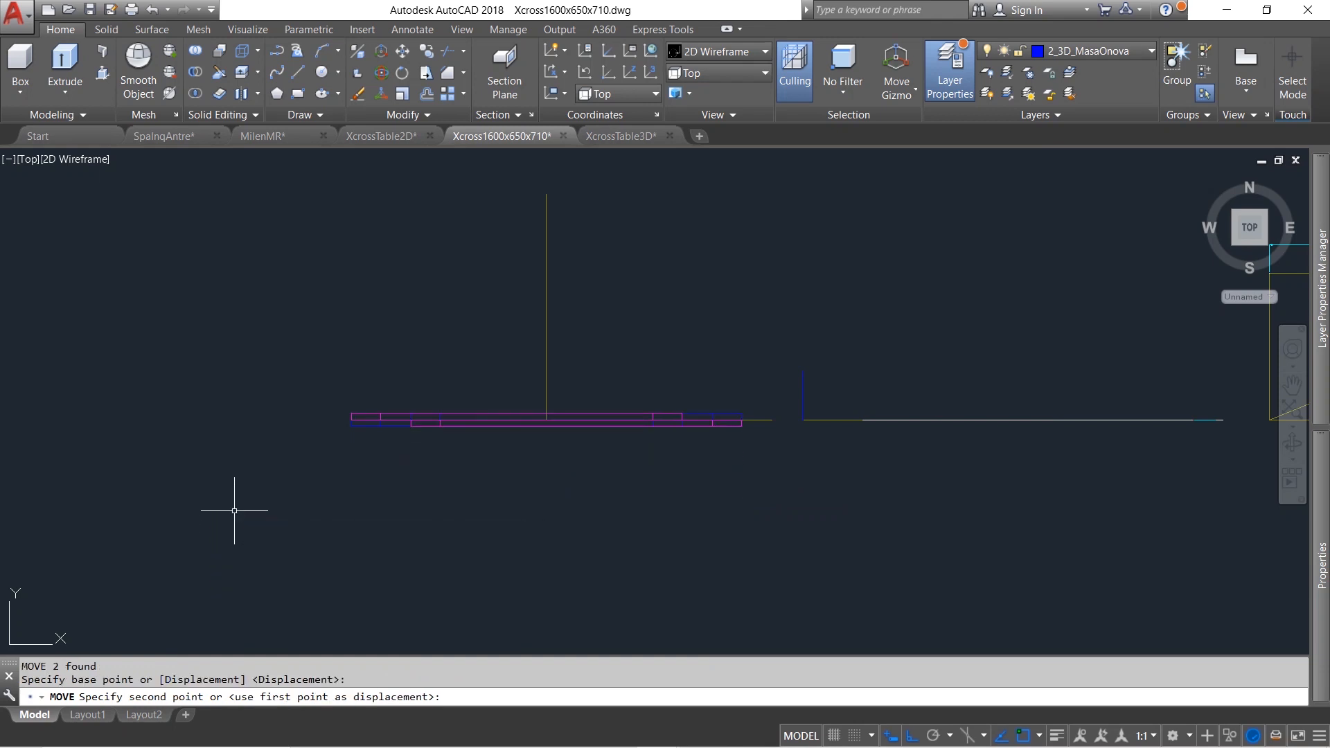
{"action": "key", "text": "Escape"}
Examine how the magenta and blue leg pairs overlap, using Shaded with Edges and orbiting around them
{"action": "left_click", "coordinate": [724, 51]}
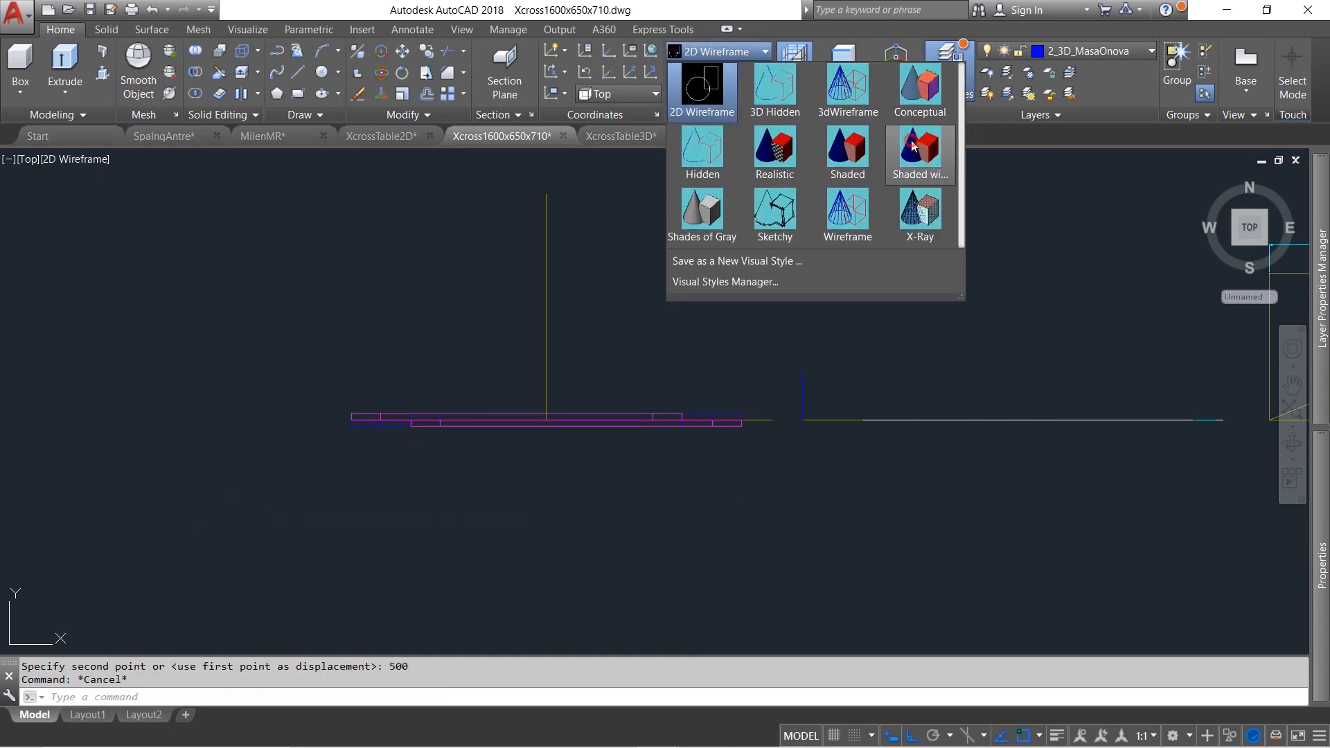
{"action": "left_click", "coordinate": [921, 151]}
{"action": "scroll", "coordinate": [609, 472], "scroll_direction": "up", "scroll_amount": 3}
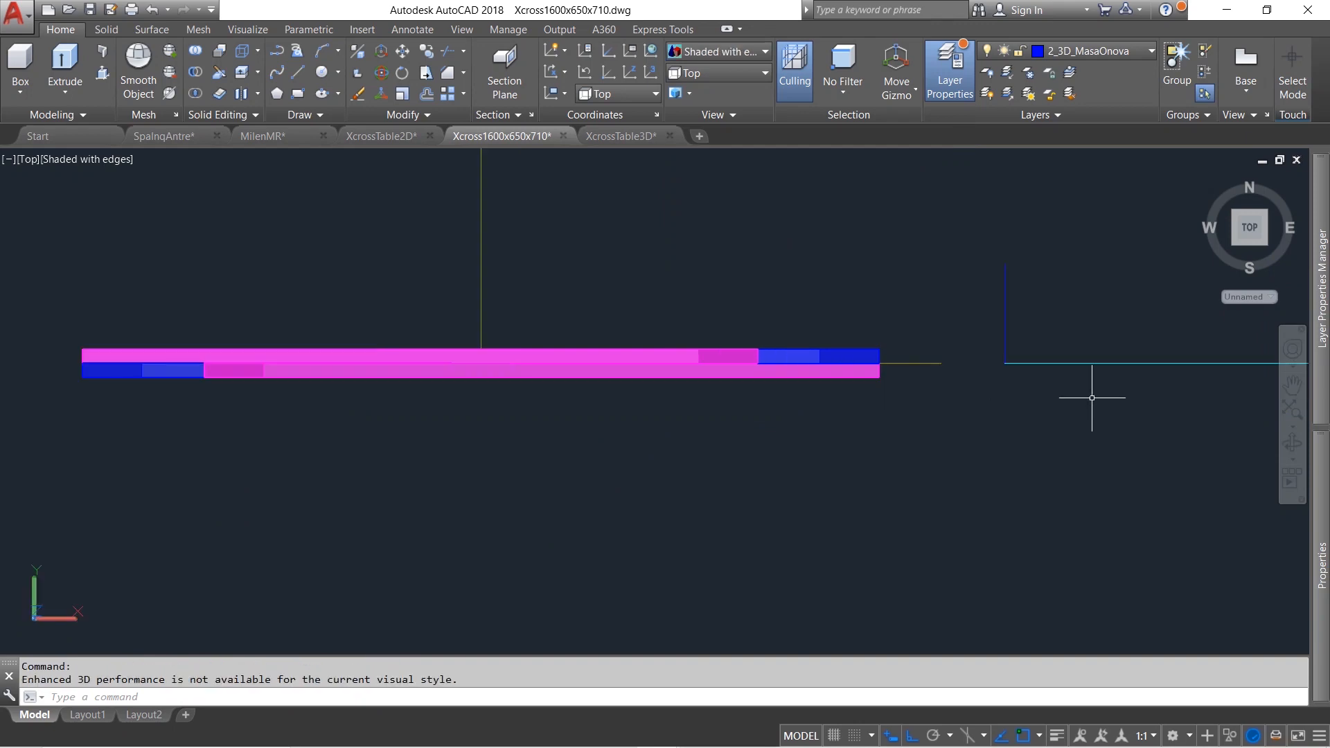
{"action": "middle_click_drag", "start_coordinate": [635, 424], "coordinate": [693, 266], "text": "shift"}
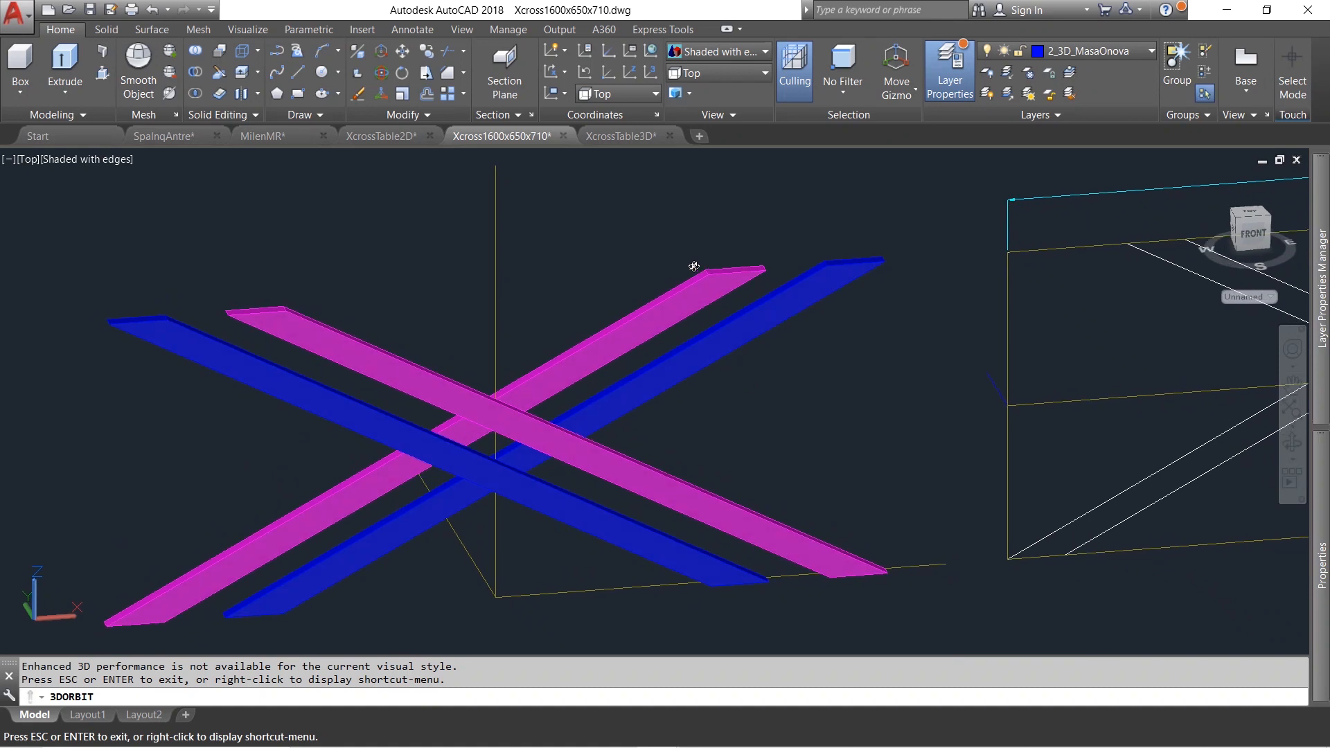
{"action": "middle_click_drag", "start_coordinate": [633, 429], "coordinate": [571, 514], "text": "shift"}
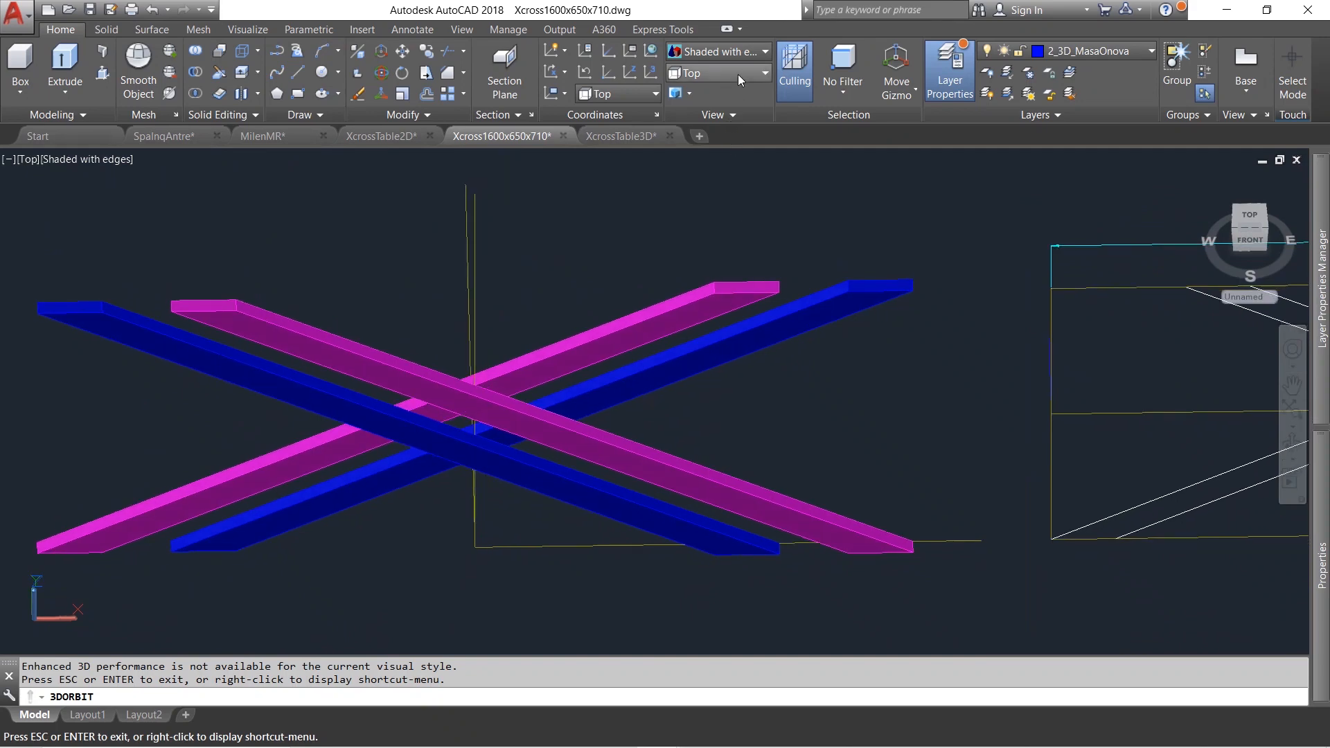
{"action": "left_click_drag", "start_coordinate": [583, 475], "coordinate": [623, 284]}
{"action": "key", "text": "Escape"}
Rotate the two magenta legs about the lower corner where the axis lines meet, making them perpendicular to the blue pair in plan
{"action": "left_click", "coordinate": [536, 342]}
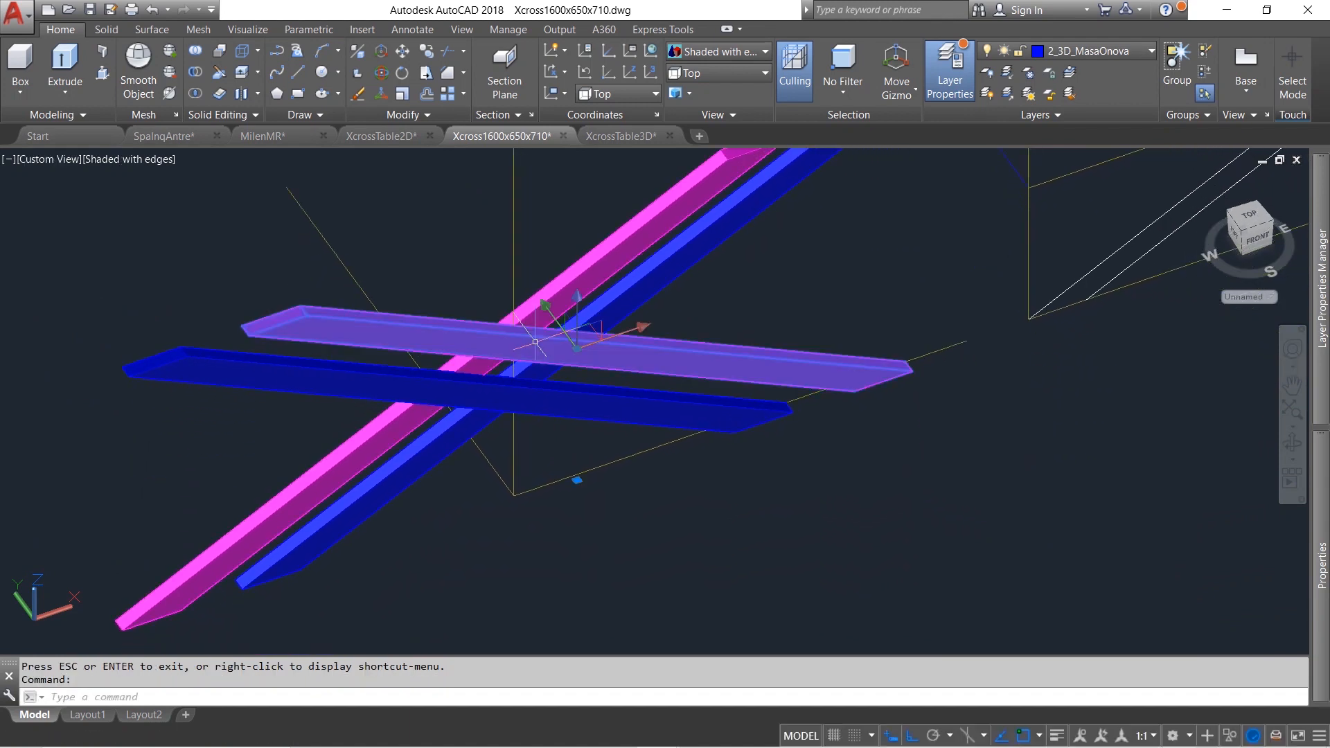
{"action": "left_click", "coordinate": [573, 284]}
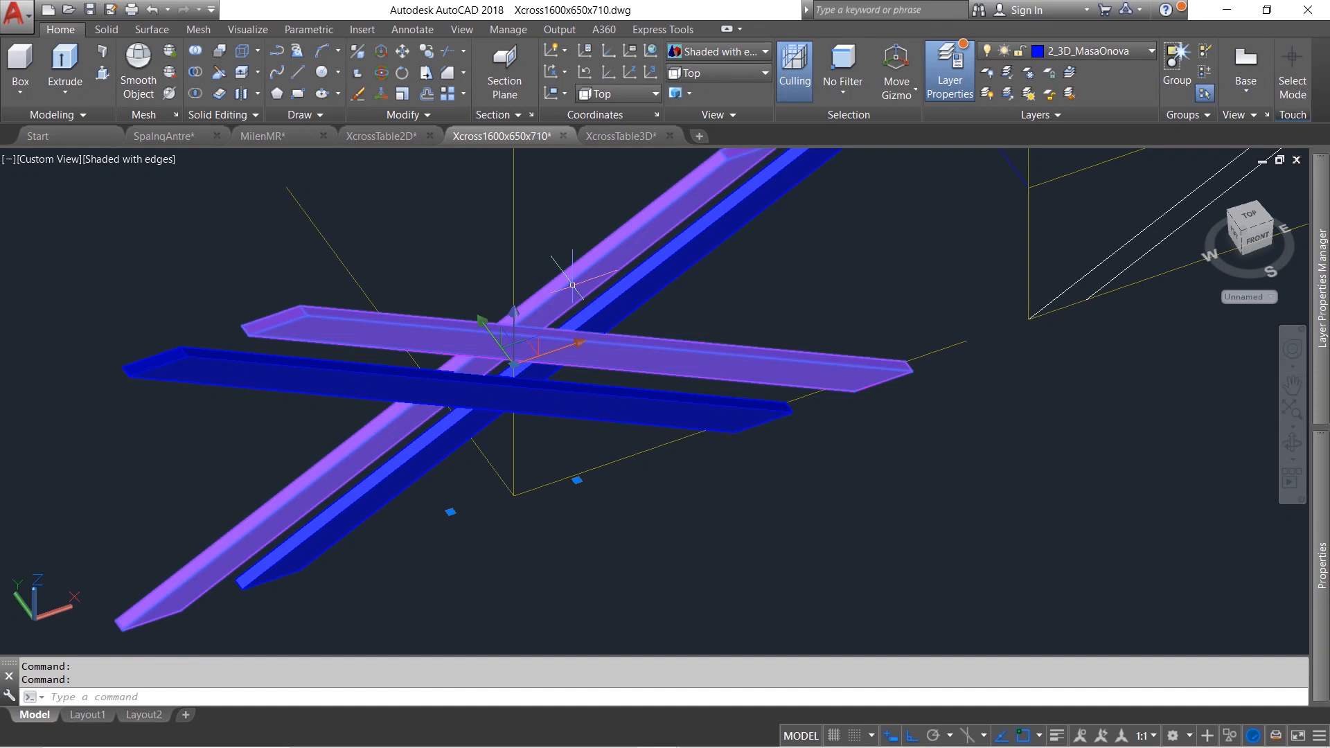
{"action": "type", "text": "ro"}
{"action": "key", "text": "Return"}
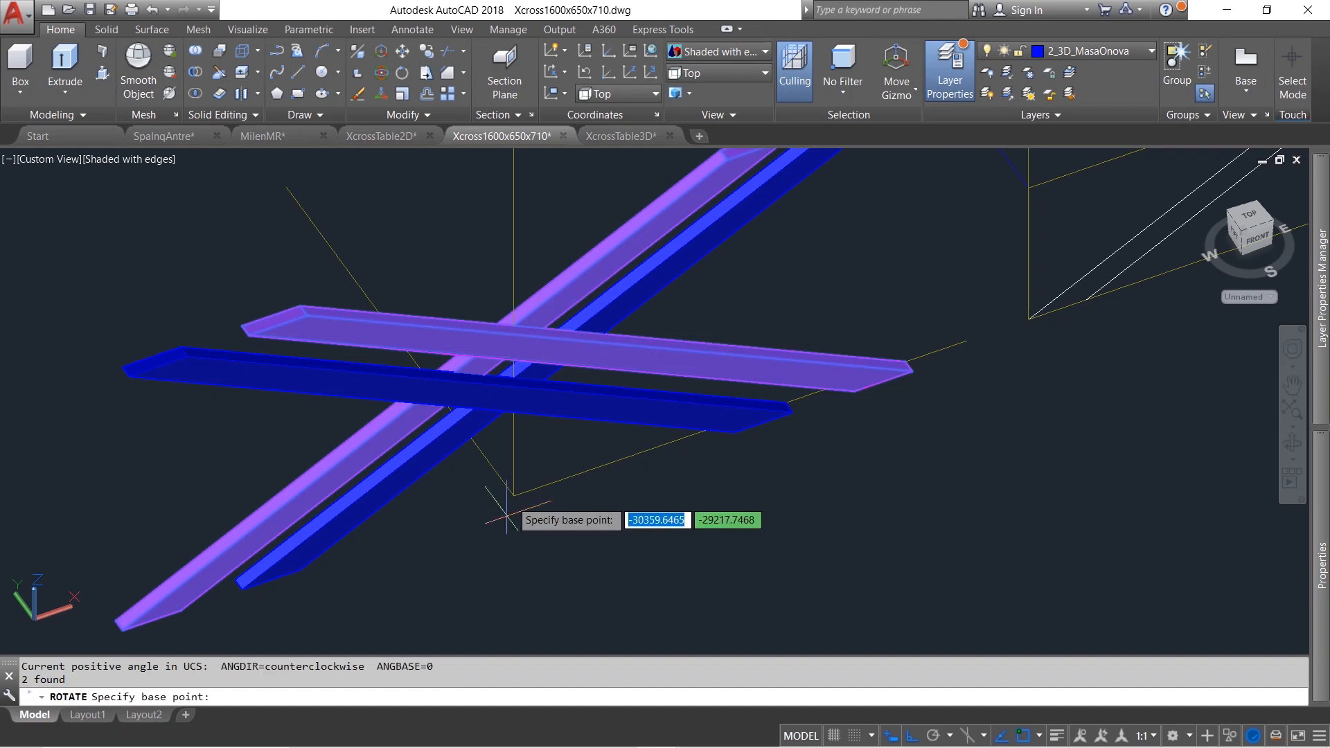
{"action": "left_click", "coordinate": [514, 495]}
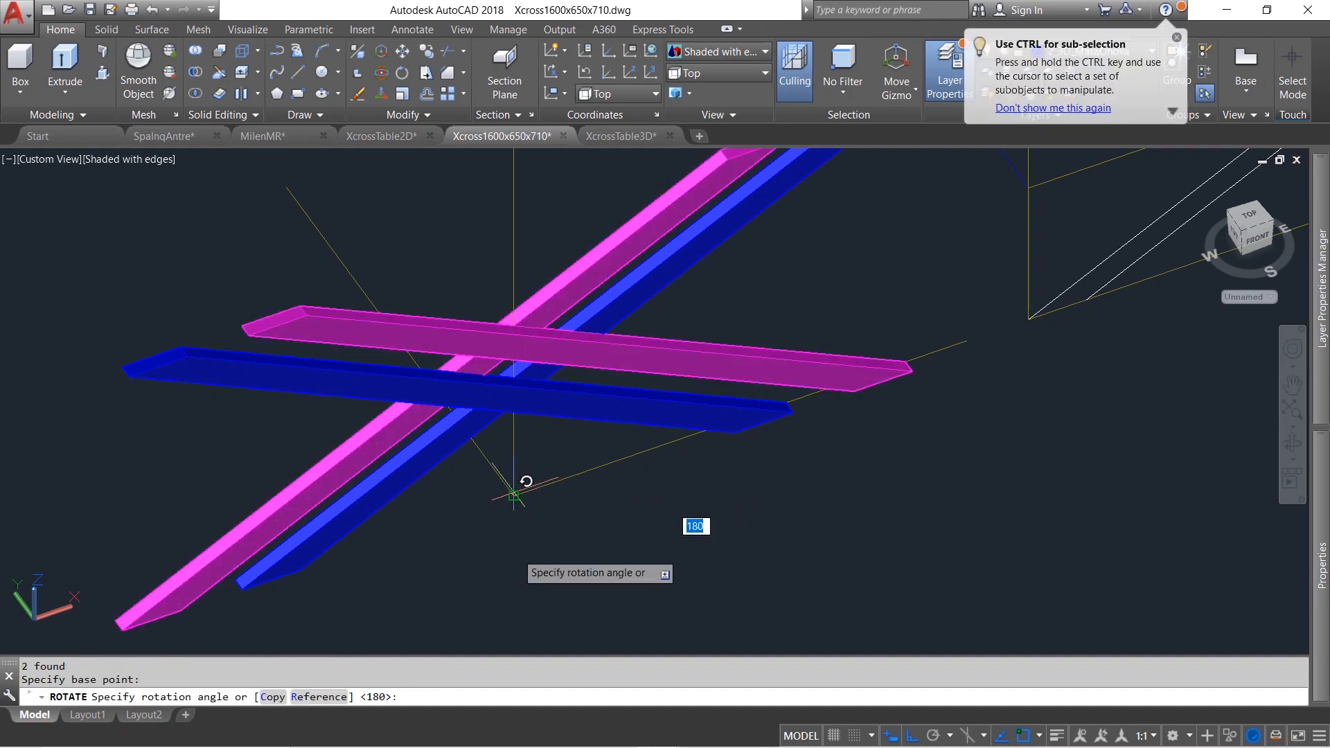
{"action": "left_click", "coordinate": [491, 566]}
{"action": "scroll", "coordinate": [548, 483], "scroll_direction": "down", "scroll_amount": 2}
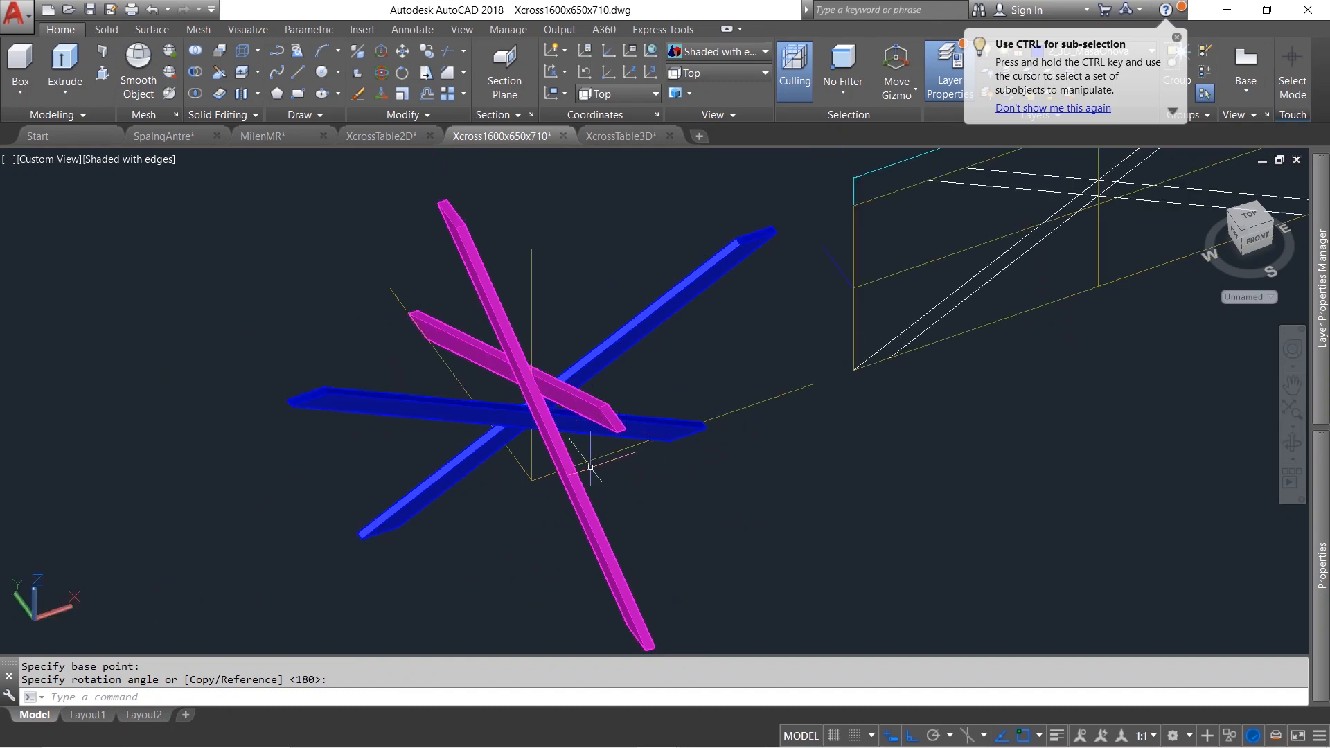
{"action": "left_click", "coordinate": [580, 438]}
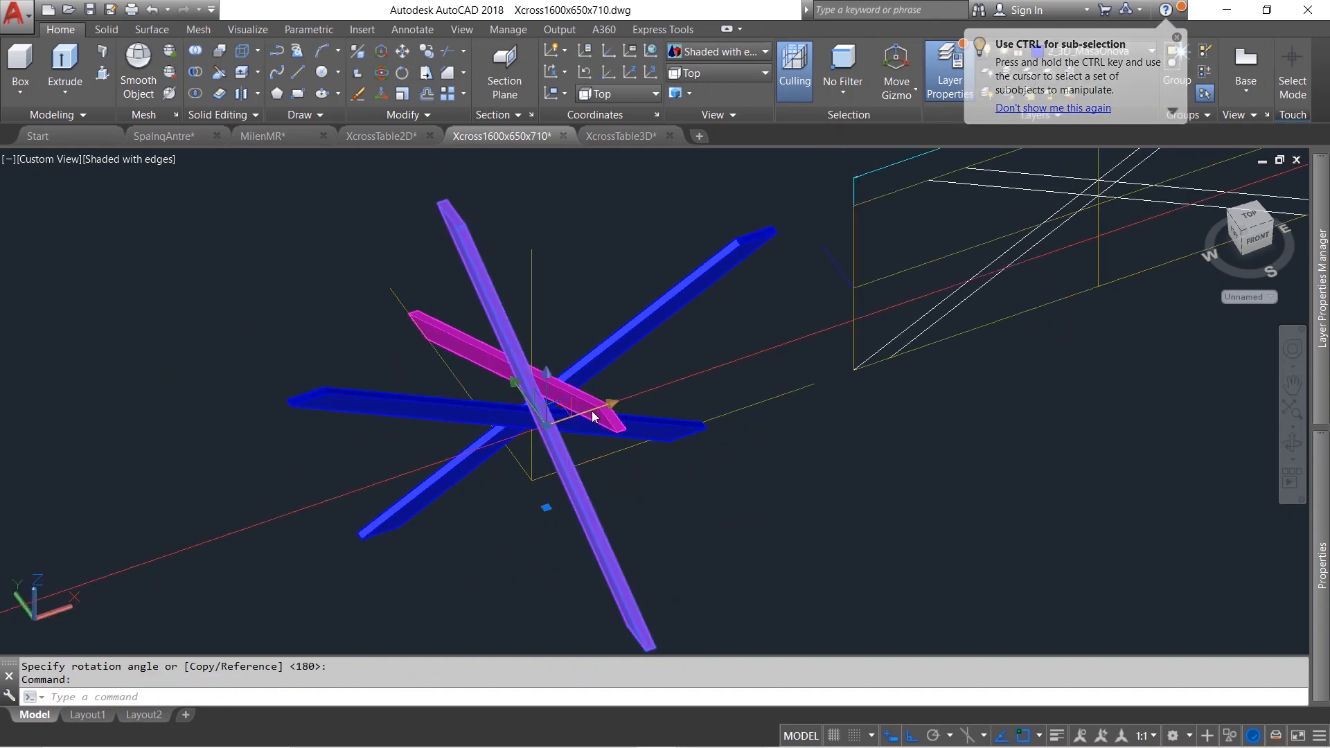
{"action": "left_click", "coordinate": [587, 398]}
{"action": "key", "text": "Escape"}
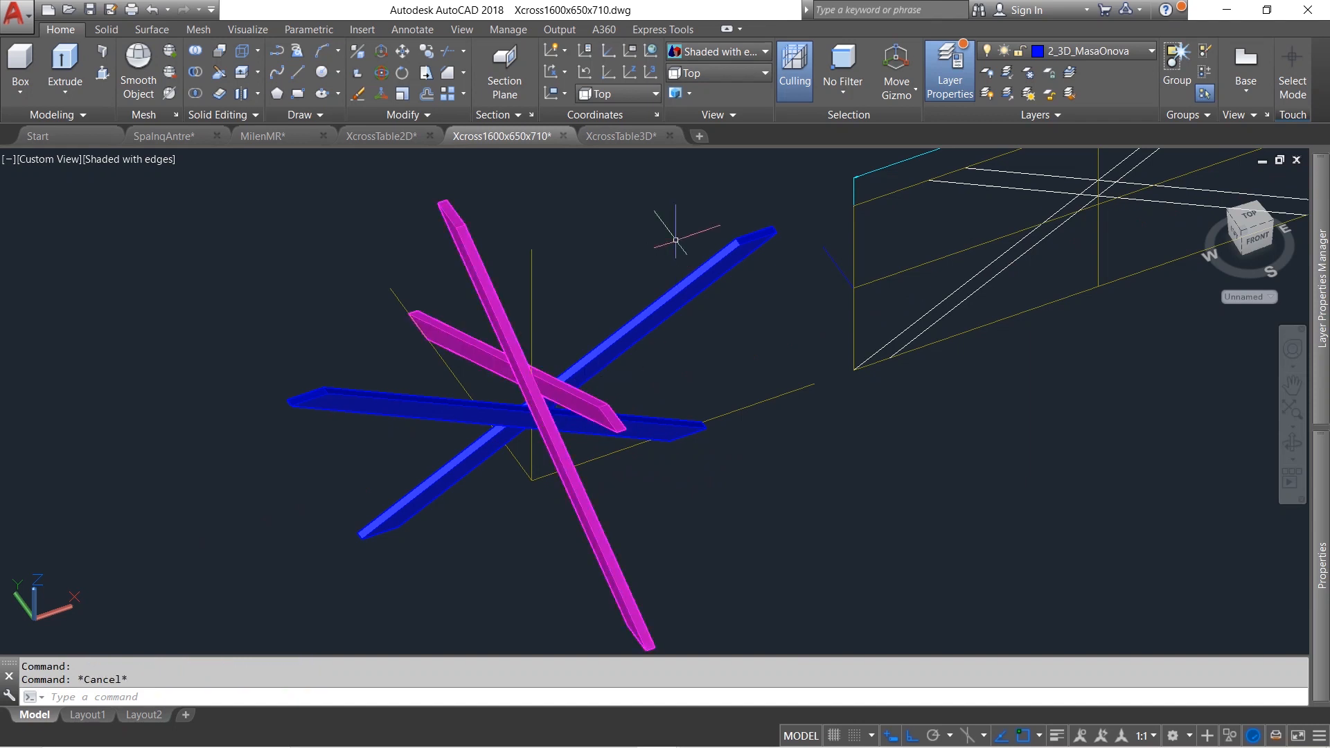
In the SW Isometric view, rotate the two magenta legs by -45 degrees about the lower endpoint where the axis lines meet
{"action": "left_click", "coordinate": [734, 86]}
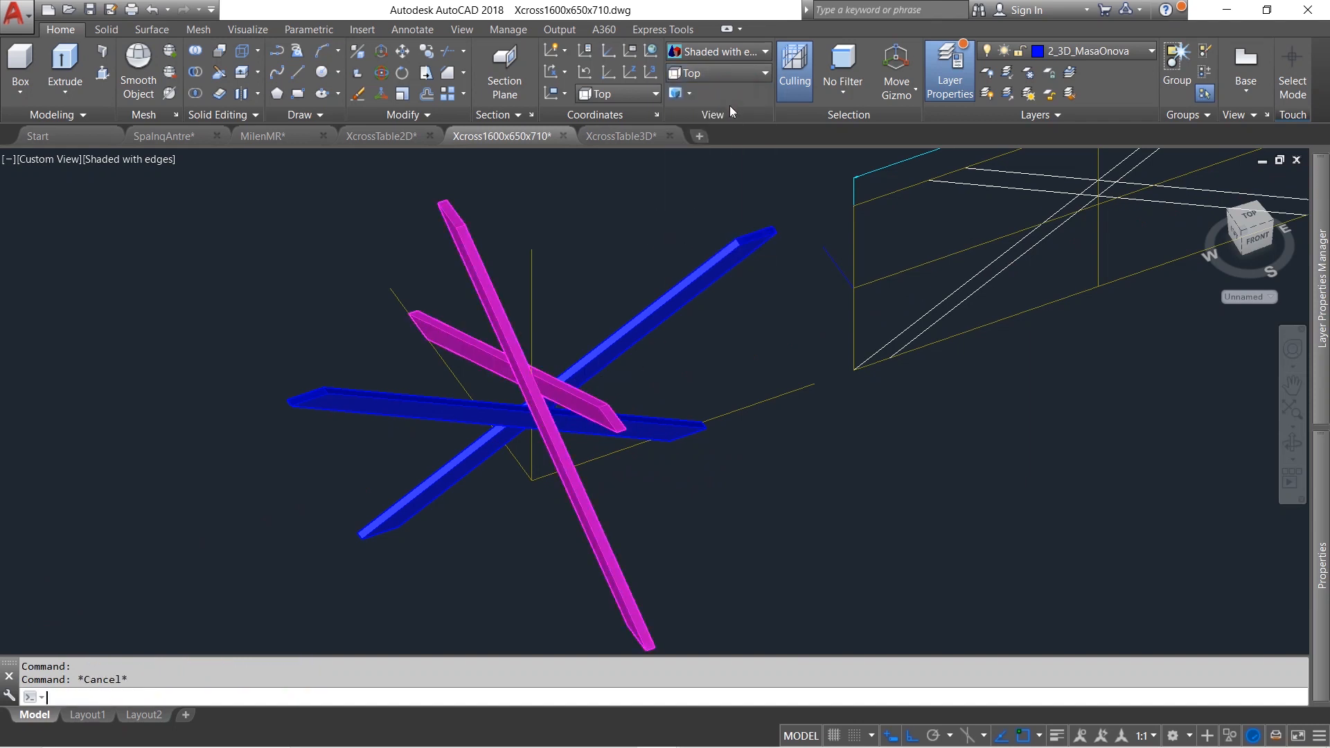
{"action": "middle_click_drag", "start_coordinate": [410, 405], "coordinate": [644, 315]}
{"action": "left_click", "coordinate": [713, 73]}
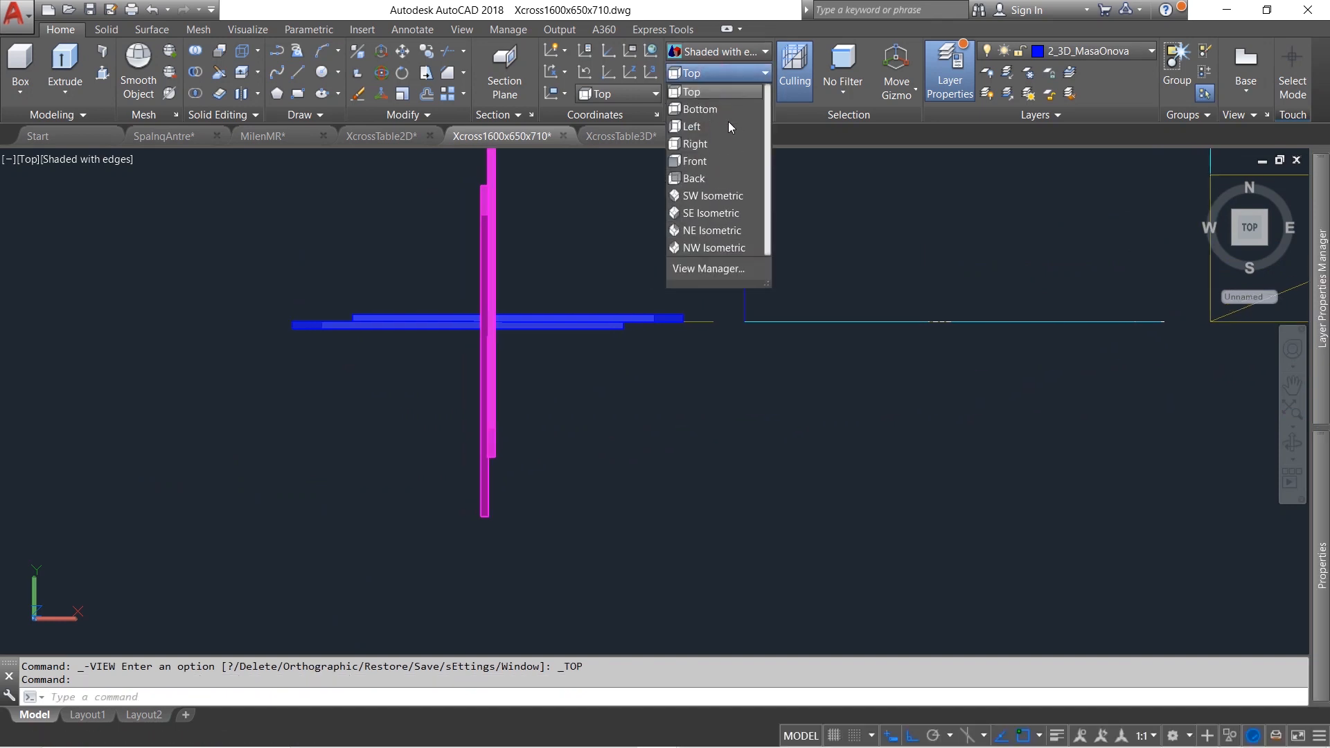
{"action": "left_click", "coordinate": [719, 197]}
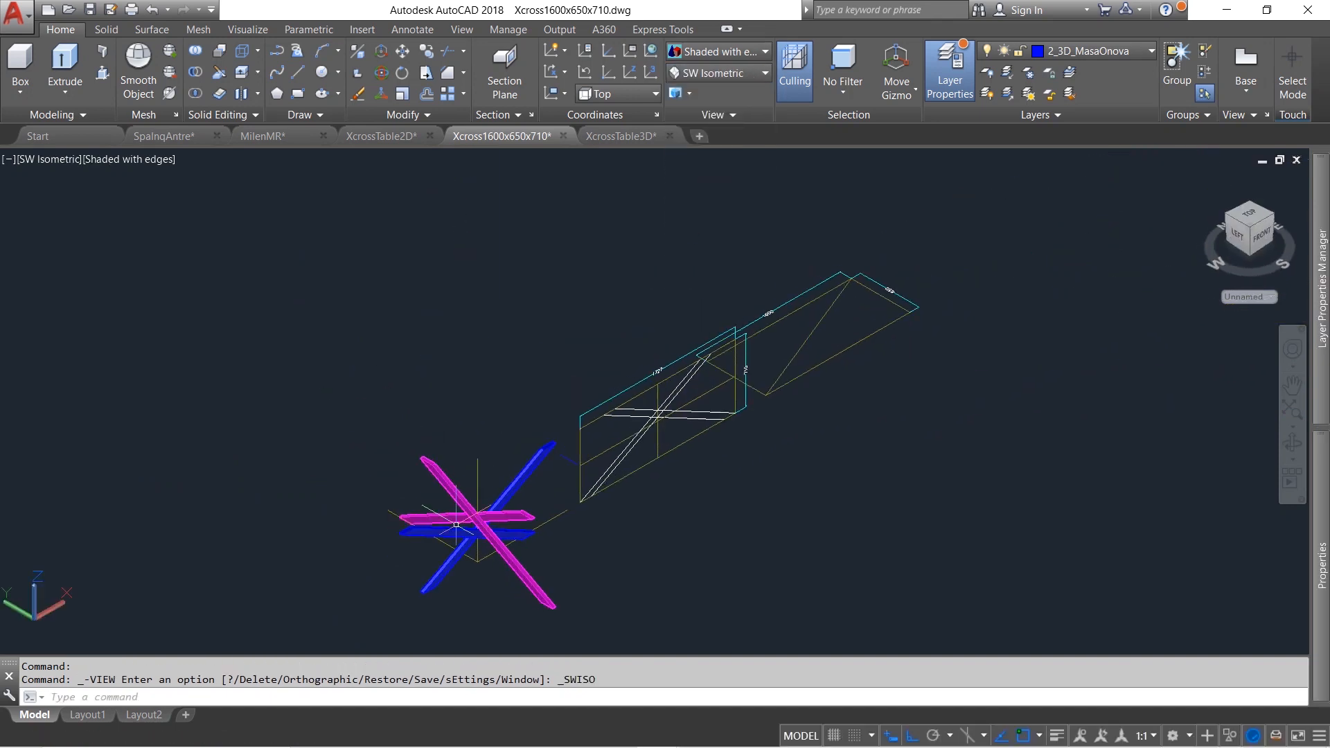
{"action": "middle_click_drag", "start_coordinate": [478, 497], "coordinate": [522, 392]}
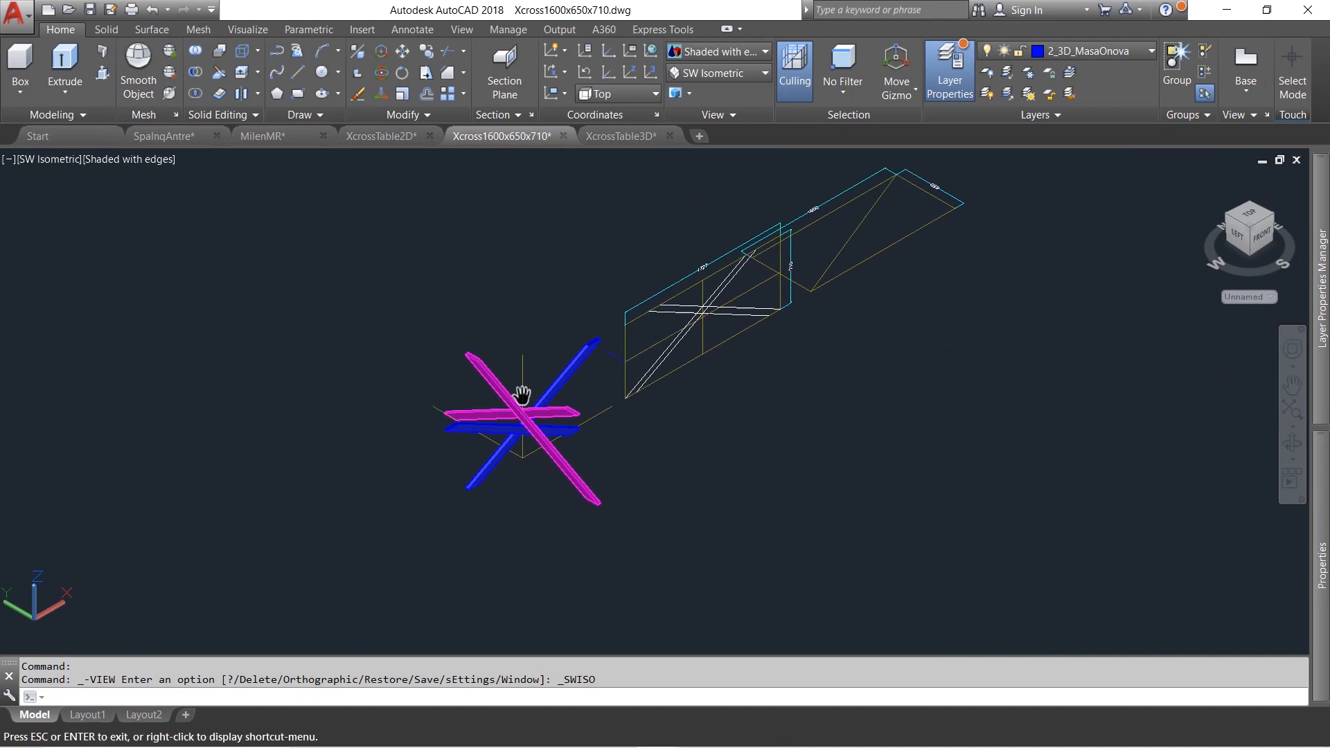
{"action": "scroll", "coordinate": [520, 425], "scroll_direction": "up", "scroll_amount": 2}
{"action": "scroll", "coordinate": [519, 424], "scroll_direction": "up", "scroll_amount": 5}
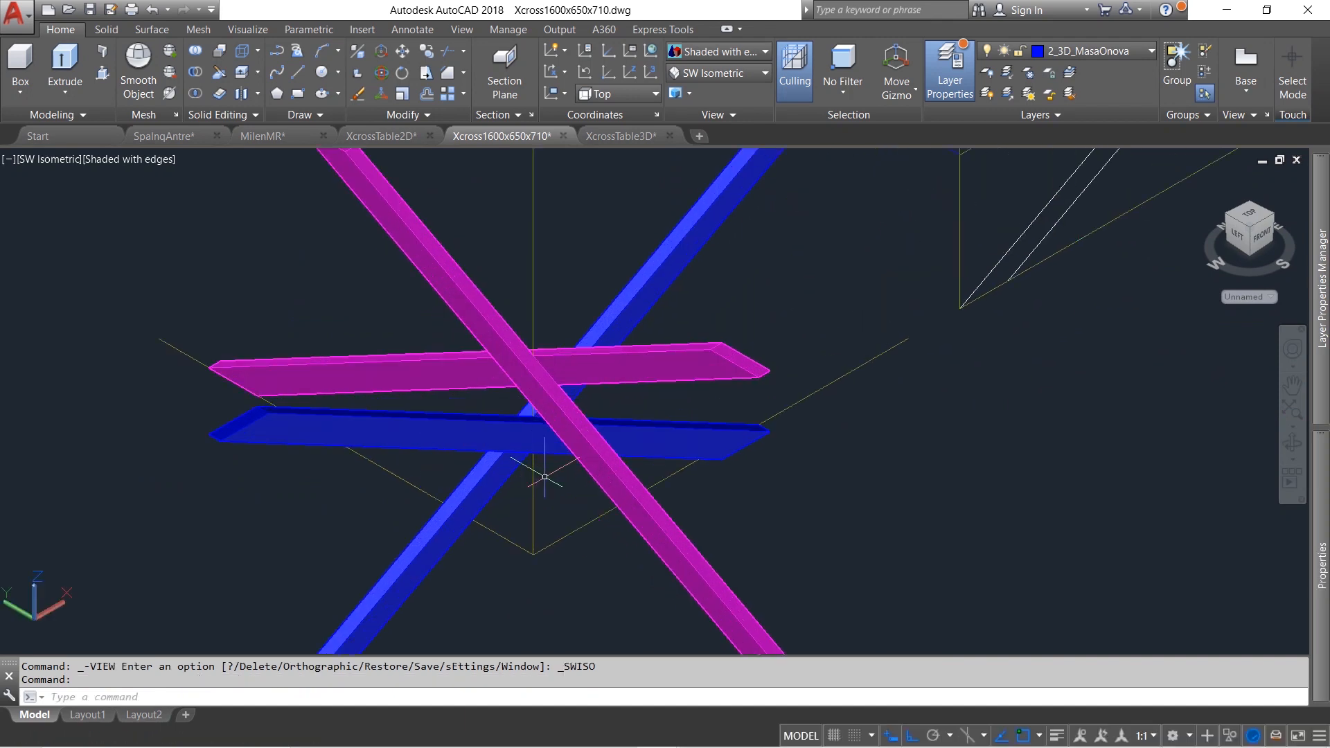
{"action": "left_click", "coordinate": [522, 364]}
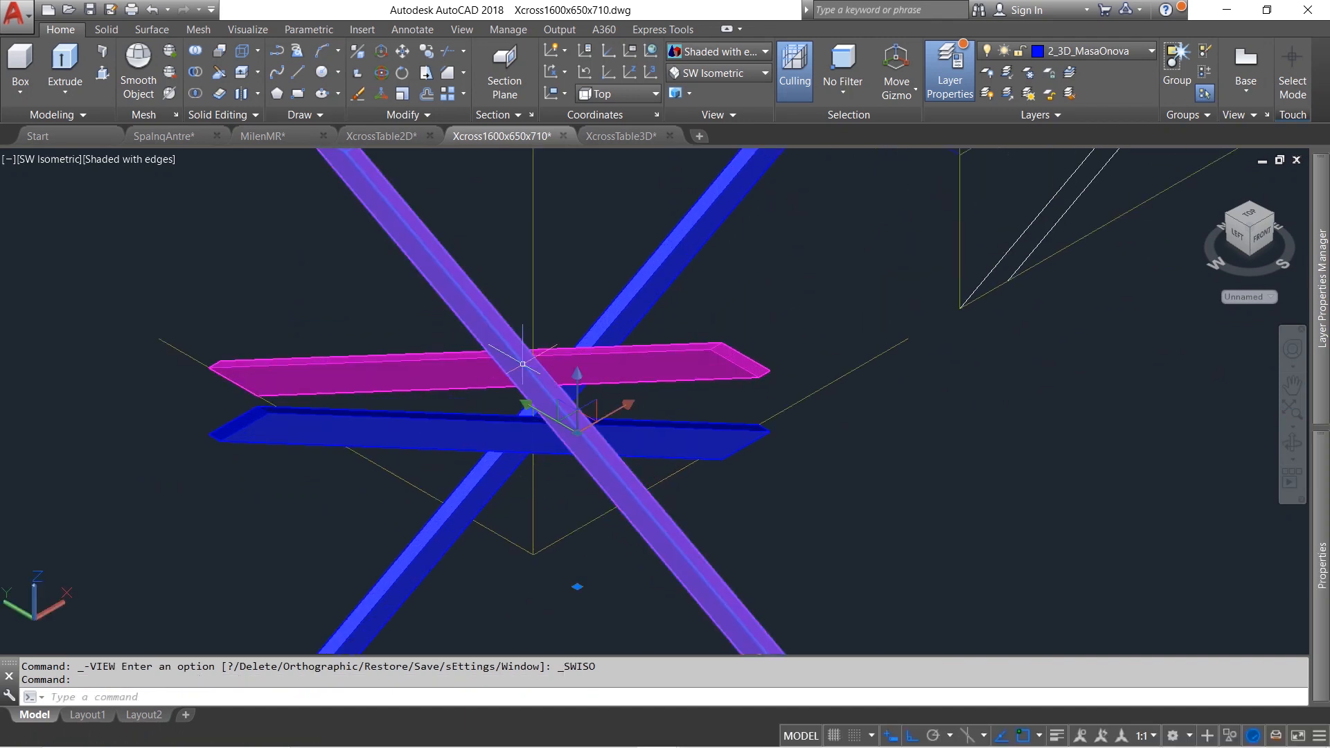
{"action": "left_click", "coordinate": [603, 363]}
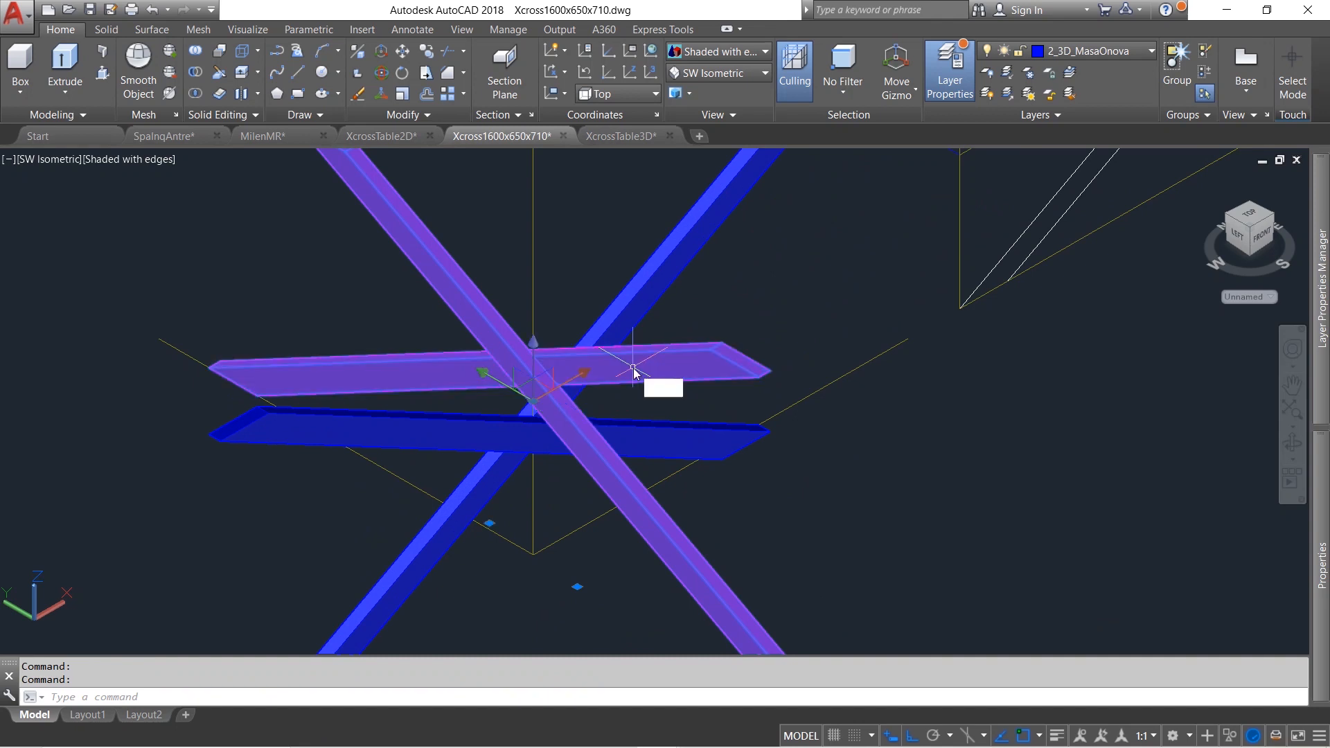
{"action": "key", "text": "Return"}
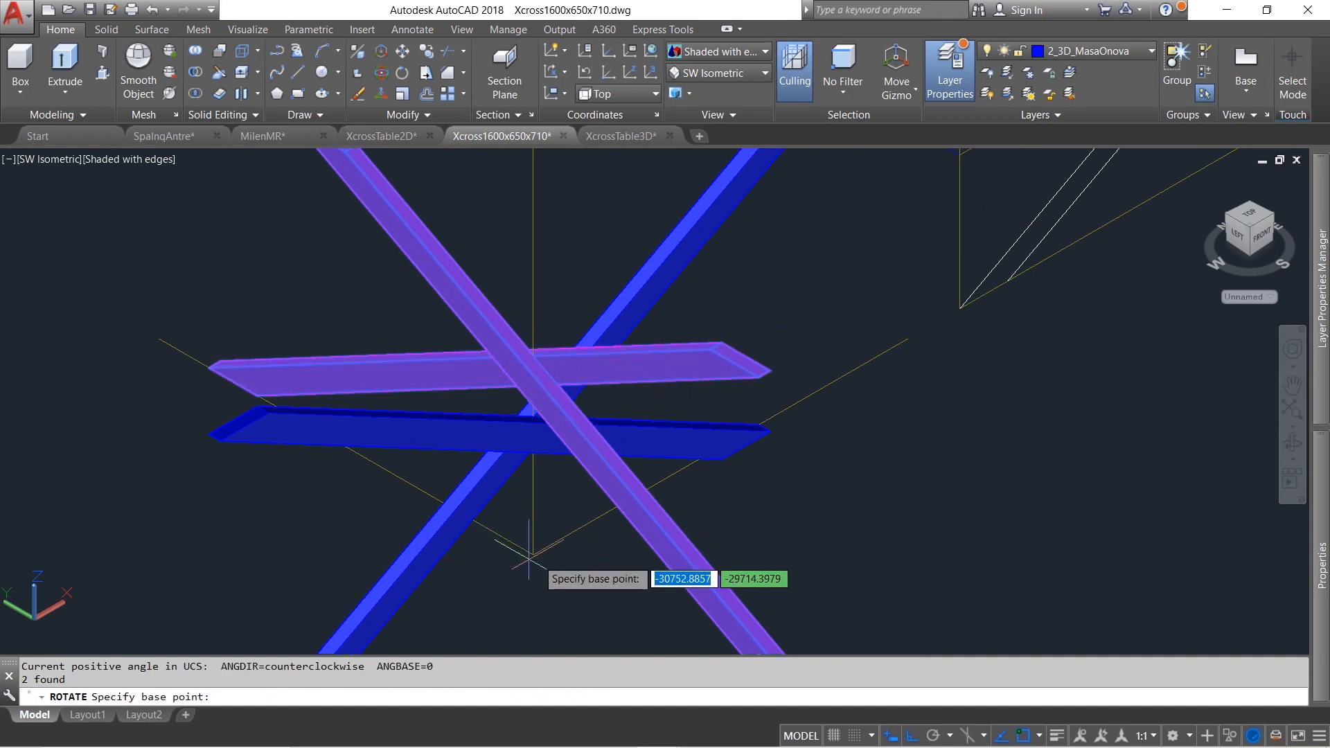
{"action": "left_click", "coordinate": [532, 554]}
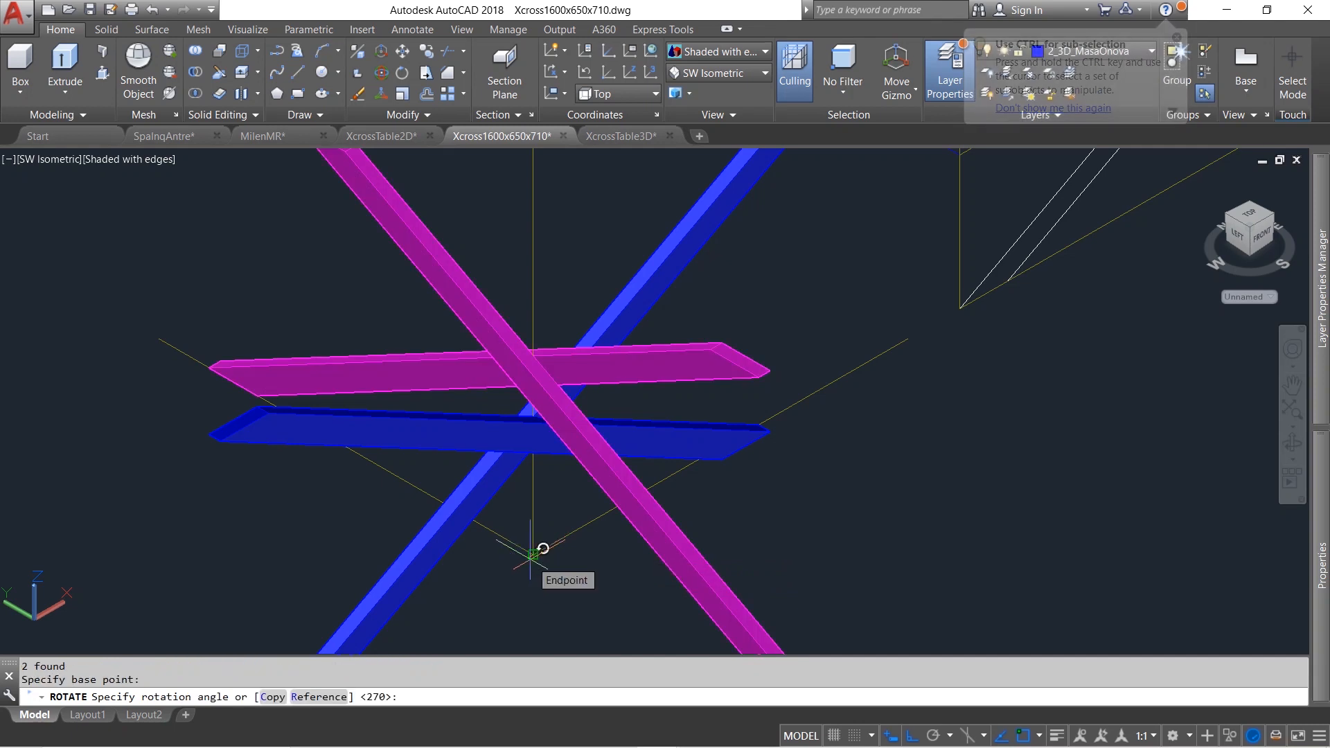
{"action": "type", "text": "-"}
{"action": "key", "text": "Return"}
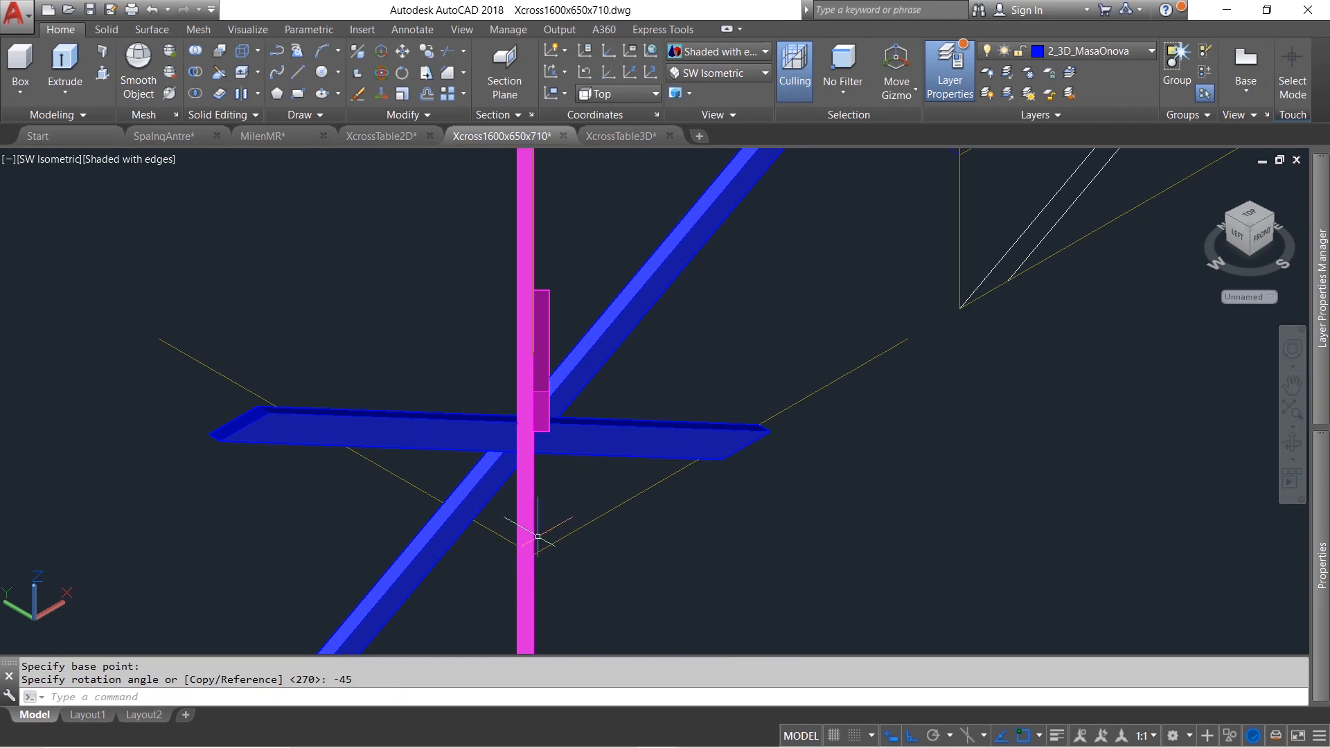
Examine how the magenta legs intersect the blue pair by orbiting close around the crossing
{"action": "left_click", "coordinate": [1292, 444]}
{"action": "left_click_drag", "start_coordinate": [407, 430], "coordinate": [623, 392]}
{"action": "scroll", "coordinate": [628, 382], "scroll_direction": "up", "scroll_amount": 6}
{"action": "scroll", "coordinate": [628, 380], "scroll_direction": "up", "scroll_amount": 3}
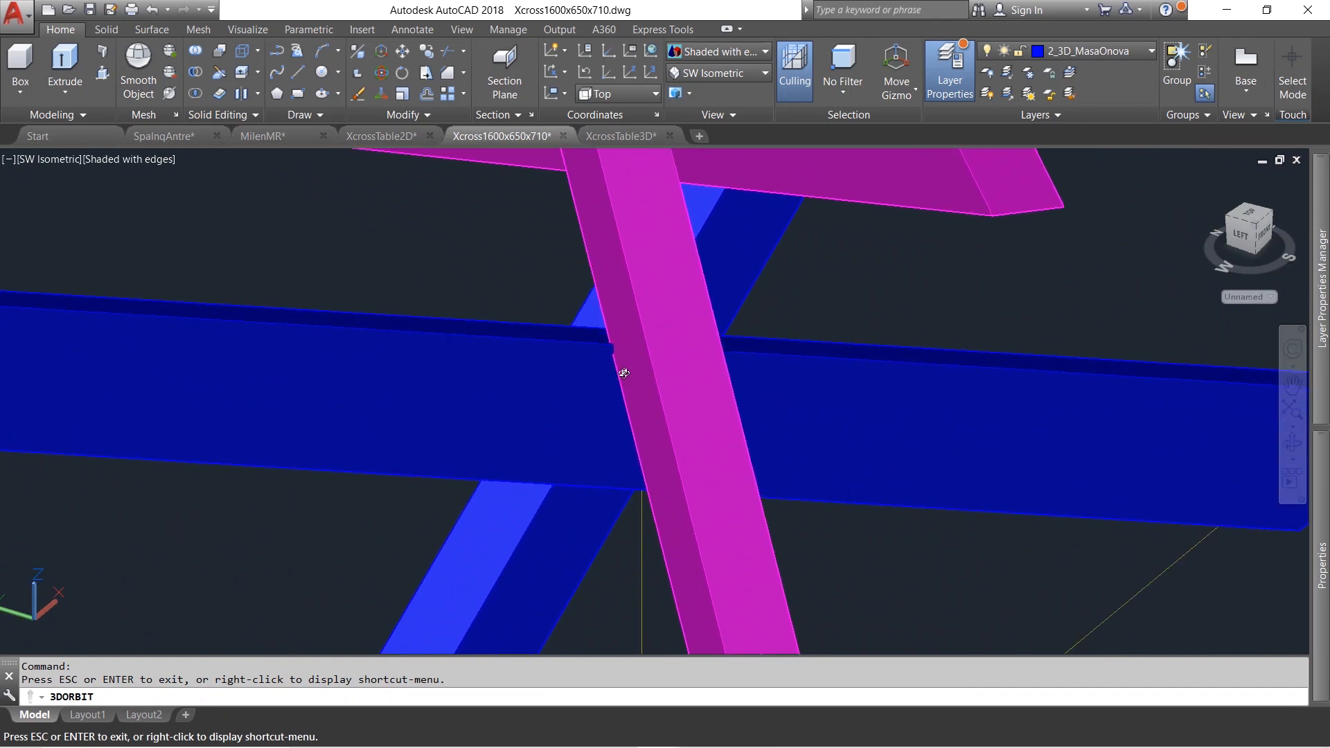
{"action": "left_click_drag", "start_coordinate": [636, 387], "coordinate": [630, 284]}
In the Top view with 2D Wireframe, rotate both magenta legs by 2 degrees about the endpoint of the axis lines
{"action": "left_click", "coordinate": [715, 74]}
{"action": "left_click", "coordinate": [709, 90]}
{"action": "left_click", "coordinate": [717, 52]}
{"action": "left_click", "coordinate": [700, 135]}
{"action": "scroll", "coordinate": [192, 475], "scroll_direction": "up", "scroll_amount": 3}
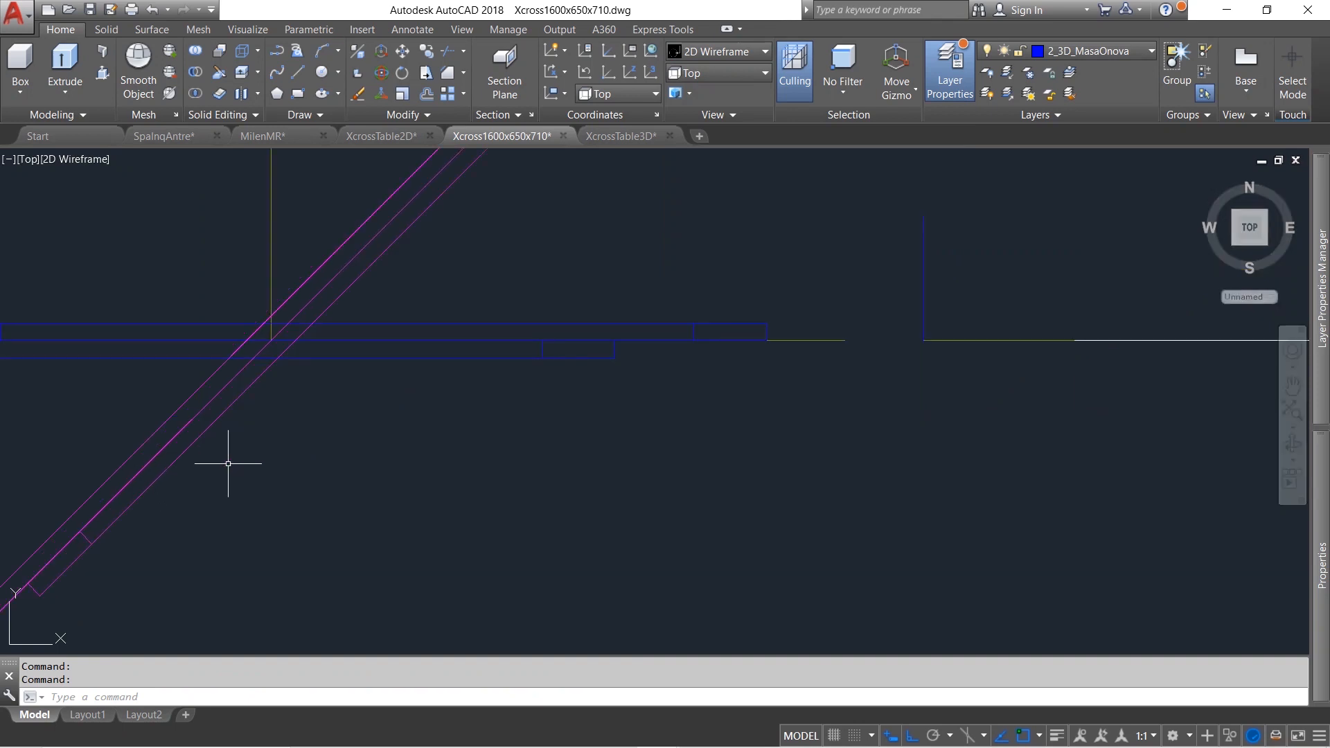
{"action": "left_click", "coordinate": [183, 397]}
{"action": "left_click", "coordinate": [150, 394]}
{"action": "type", "text": "r"}
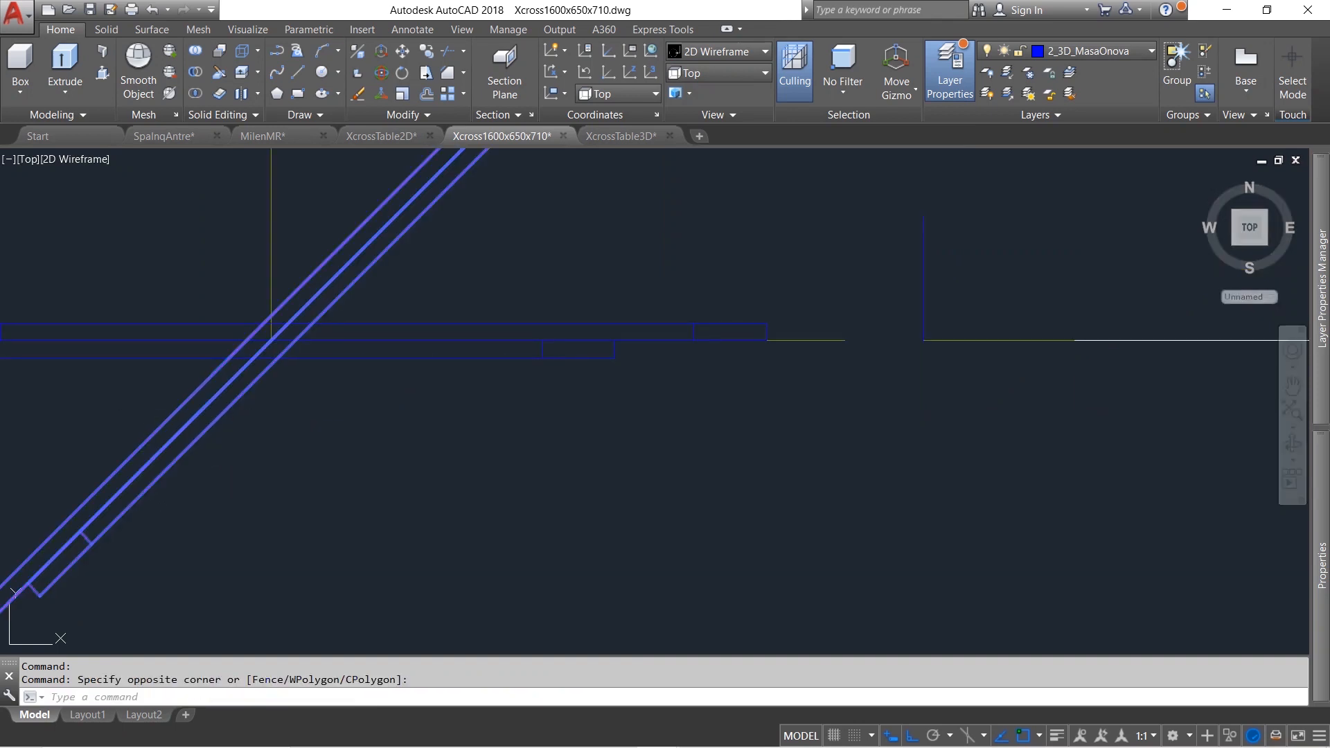
{"action": "key", "text": "Return"}
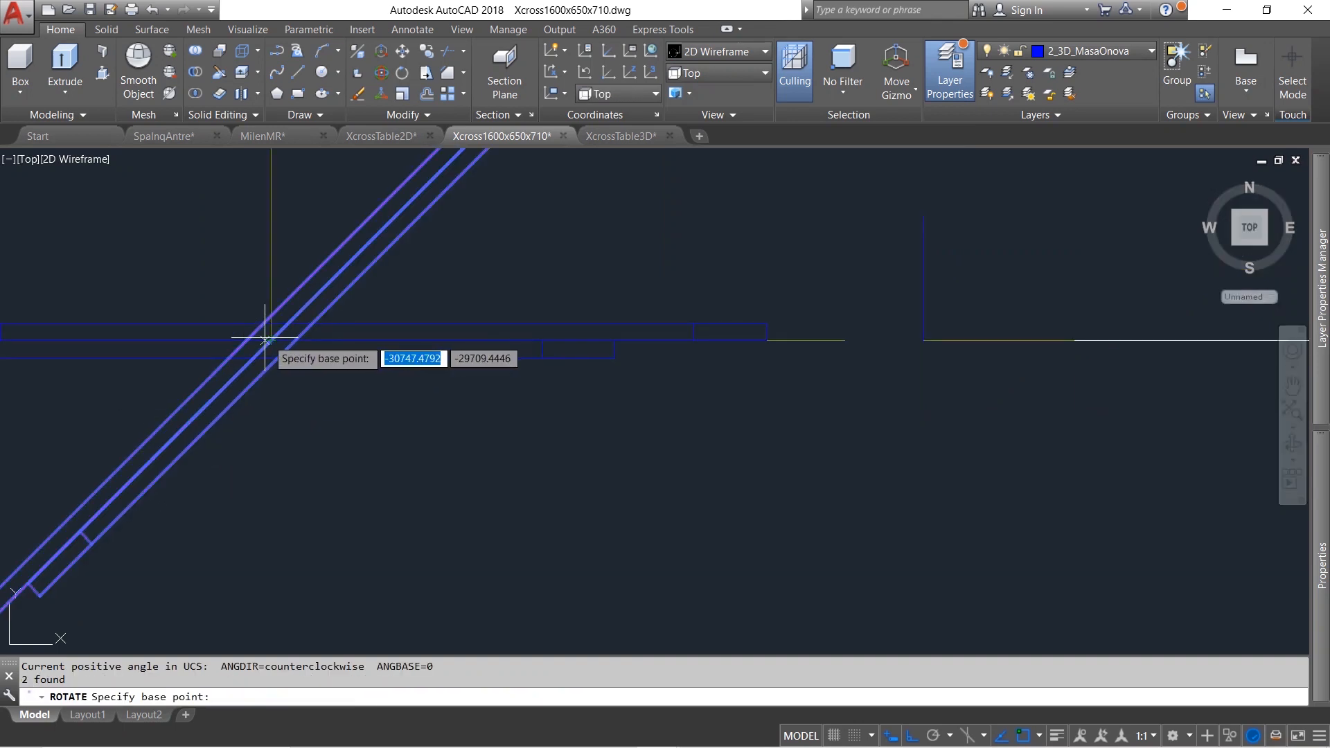
{"action": "left_click", "coordinate": [271, 340]}
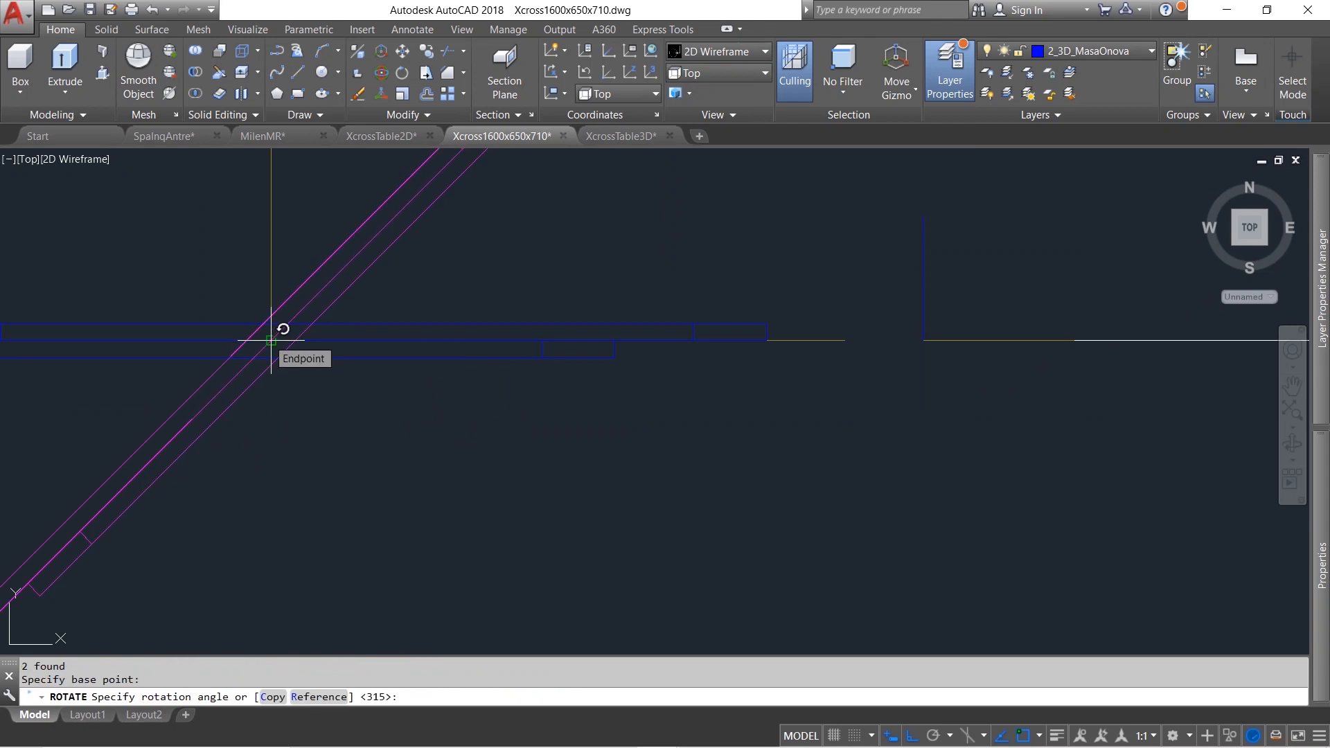
{"action": "key", "text": "Return"}
Examine in Shaded with Edges where the magenta leg's edge meets the blue leg, orbiting closely around the contact area
{"action": "left_click", "coordinate": [727, 54]}
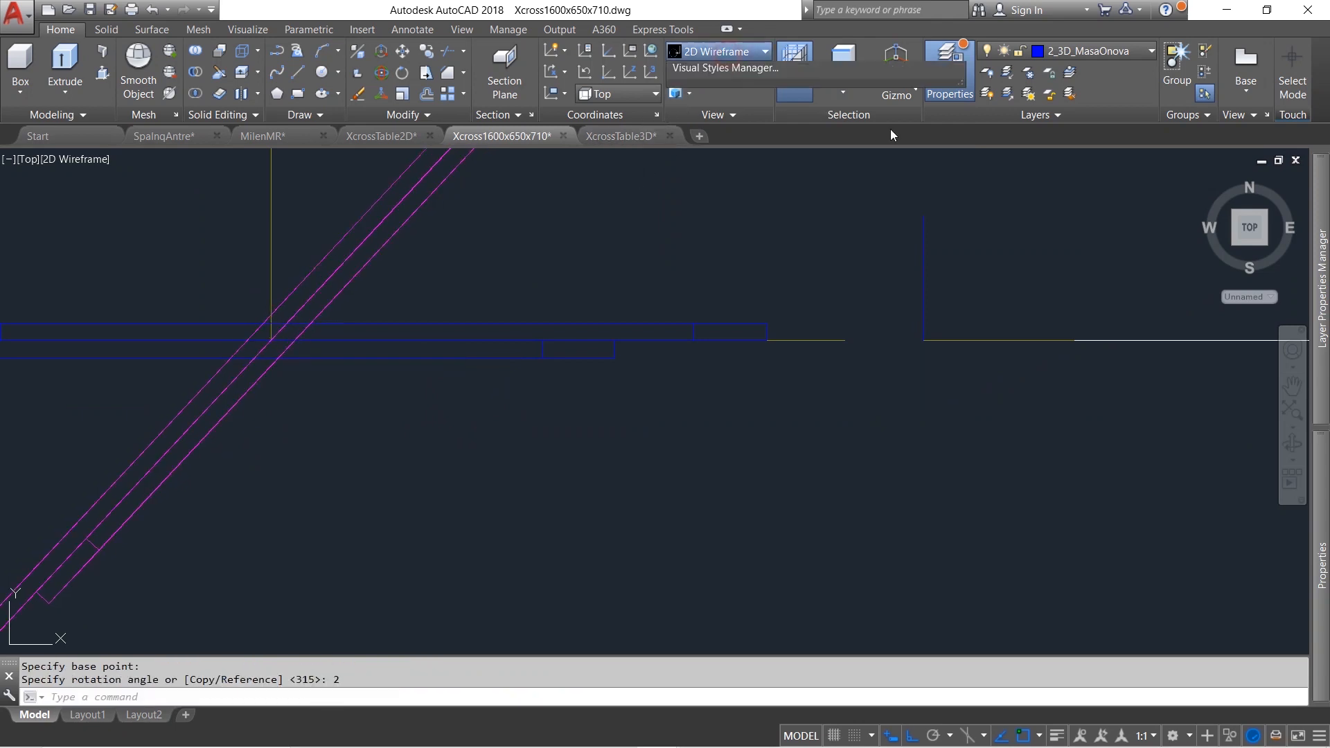
{"action": "left_click", "coordinate": [923, 158]}
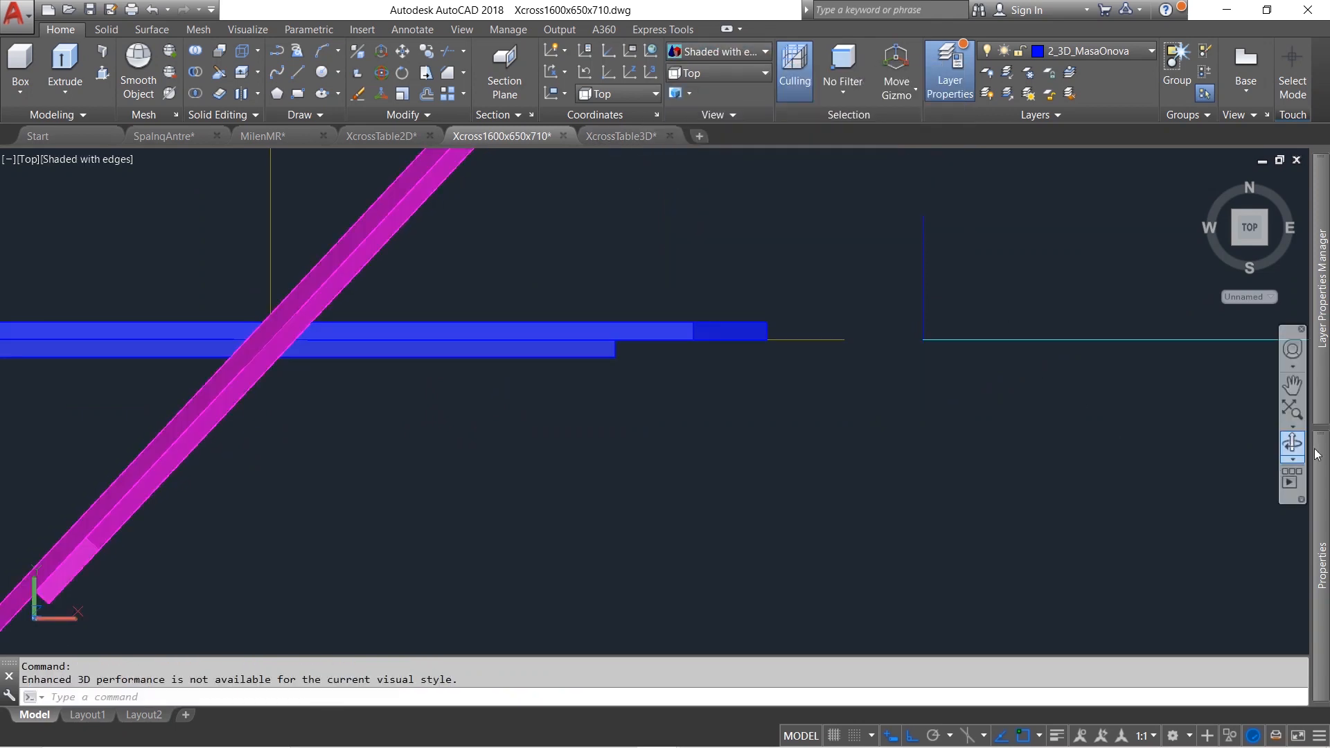
{"action": "mouse_move", "coordinate": [1314, 459]}
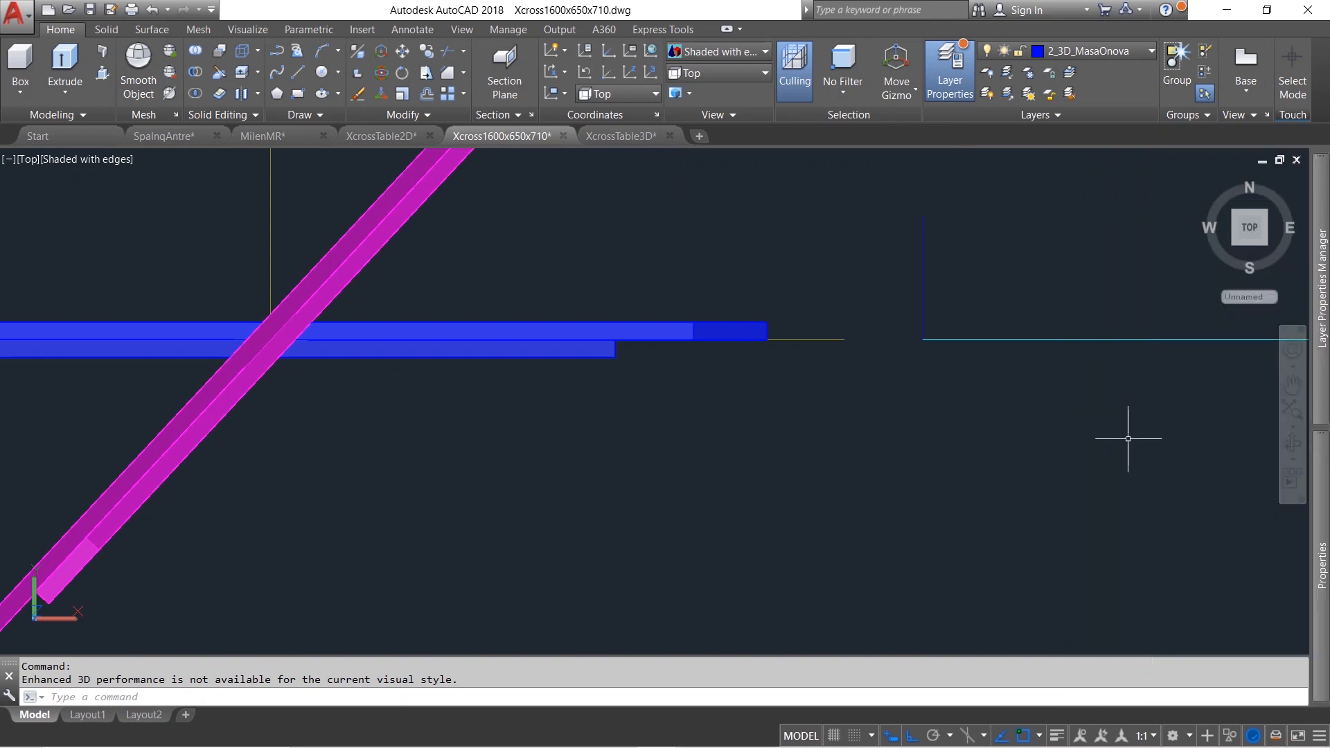
{"action": "left_click", "coordinate": [1292, 444]}
{"action": "left_click_drag", "start_coordinate": [362, 410], "coordinate": [361, 363]}
{"action": "left_click_drag", "start_coordinate": [607, 461], "coordinate": [599, 390]}
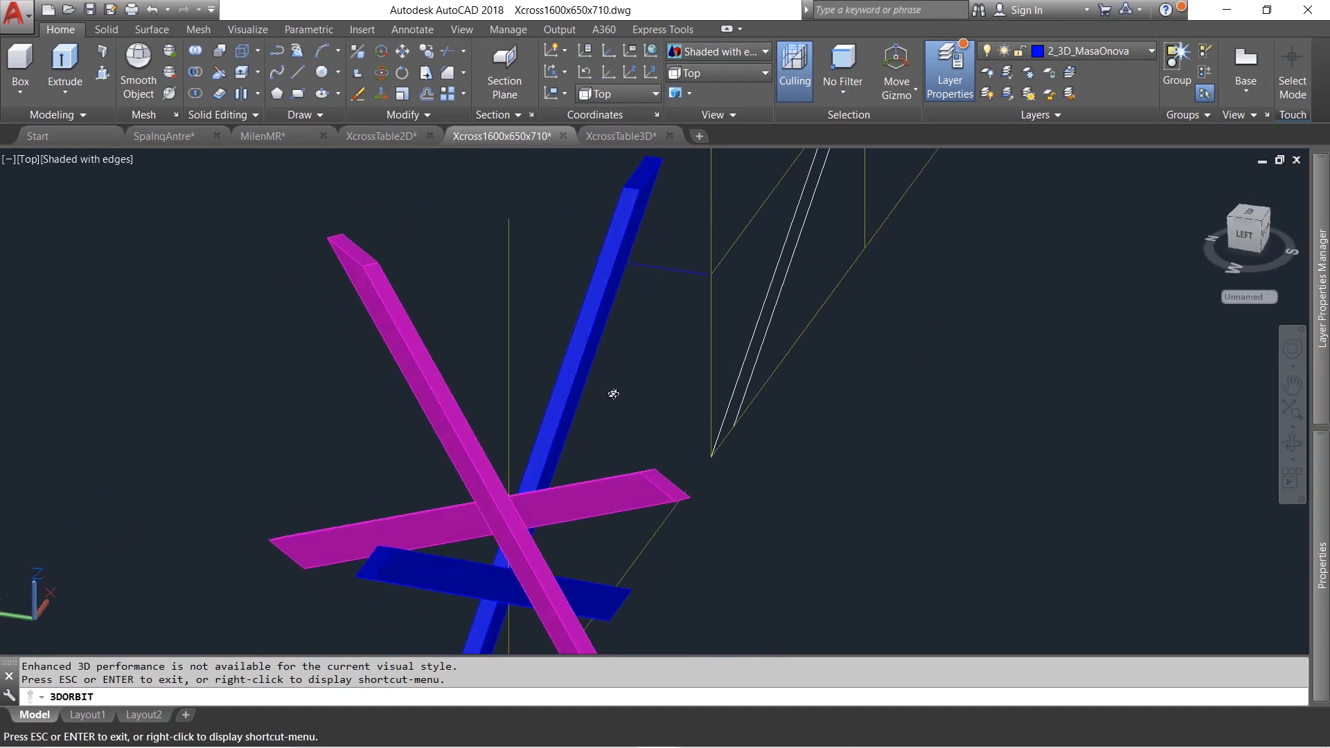
{"action": "scroll", "coordinate": [533, 585], "scroll_direction": "up", "scroll_amount": 2}
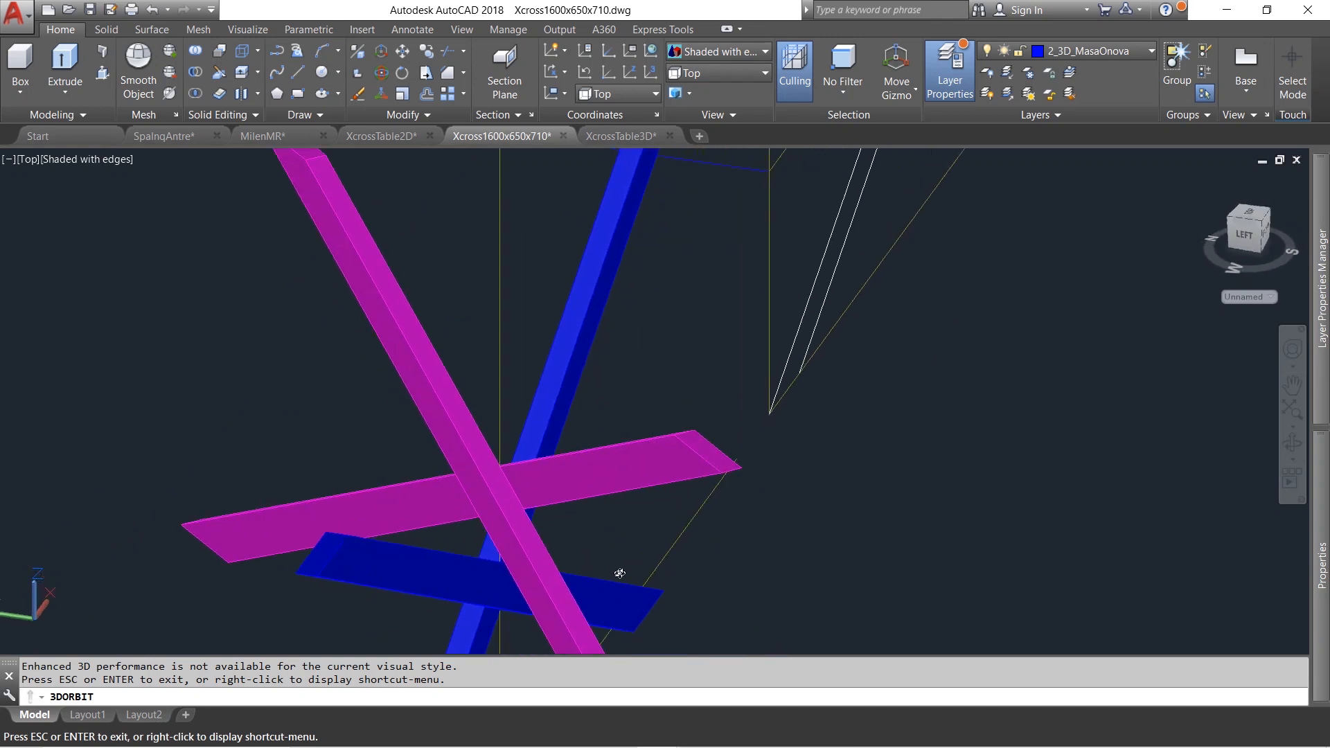
{"action": "scroll", "coordinate": [496, 570], "scroll_direction": "up", "scroll_amount": 4}
{"action": "left_click_drag", "start_coordinate": [485, 565], "coordinate": [220, 365]}
{"action": "scroll", "coordinate": [221, 368], "scroll_direction": "up", "scroll_amount": 3}
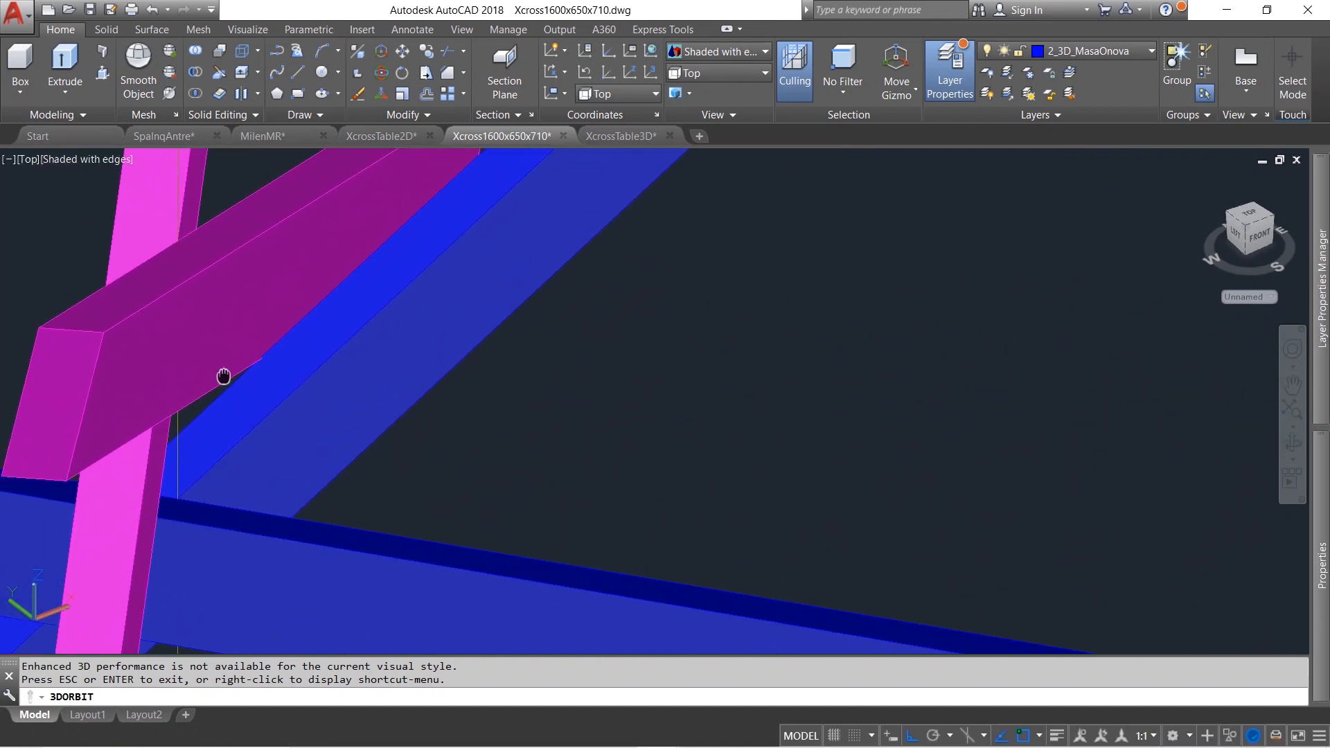
{"action": "scroll", "coordinate": [223, 376], "scroll_direction": "up", "scroll_amount": 5}
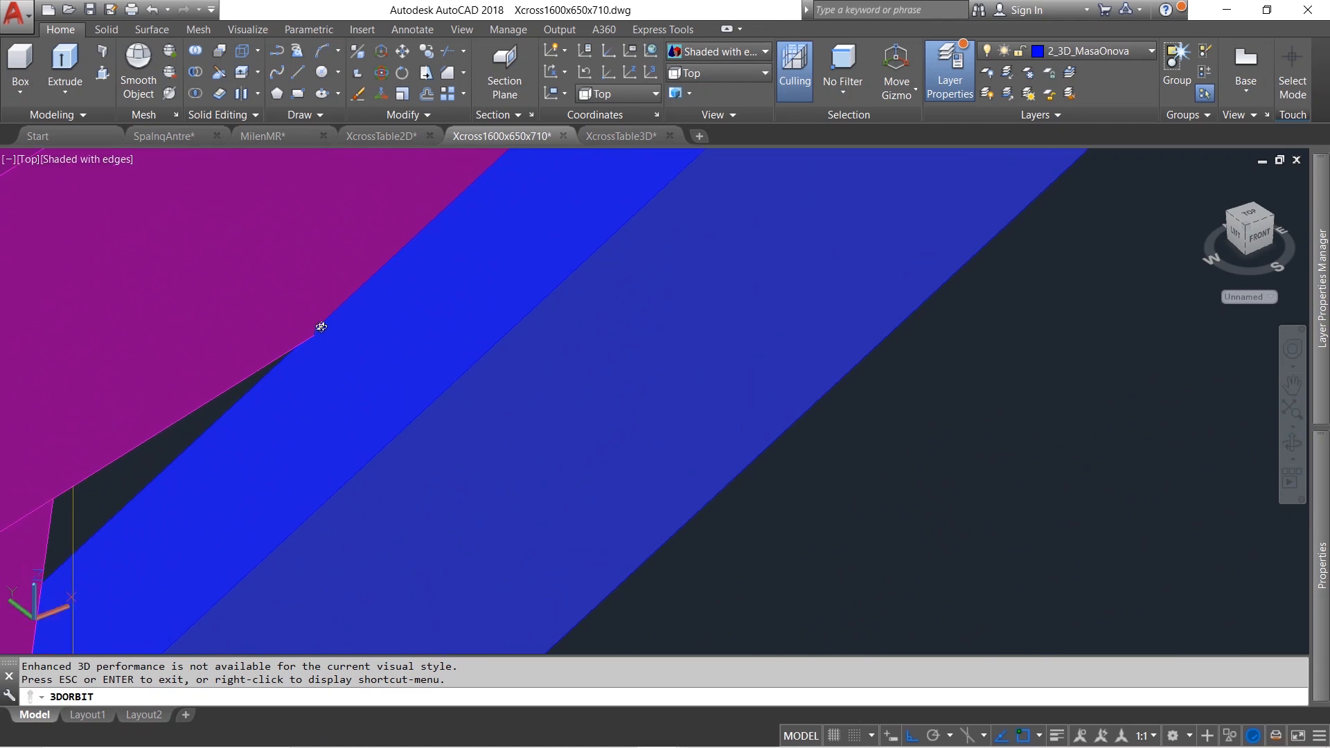
{"action": "scroll", "coordinate": [320, 339], "scroll_direction": "up", "scroll_amount": 2}
{"action": "scroll", "coordinate": [339, 332], "scroll_direction": "down", "scroll_amount": 5}
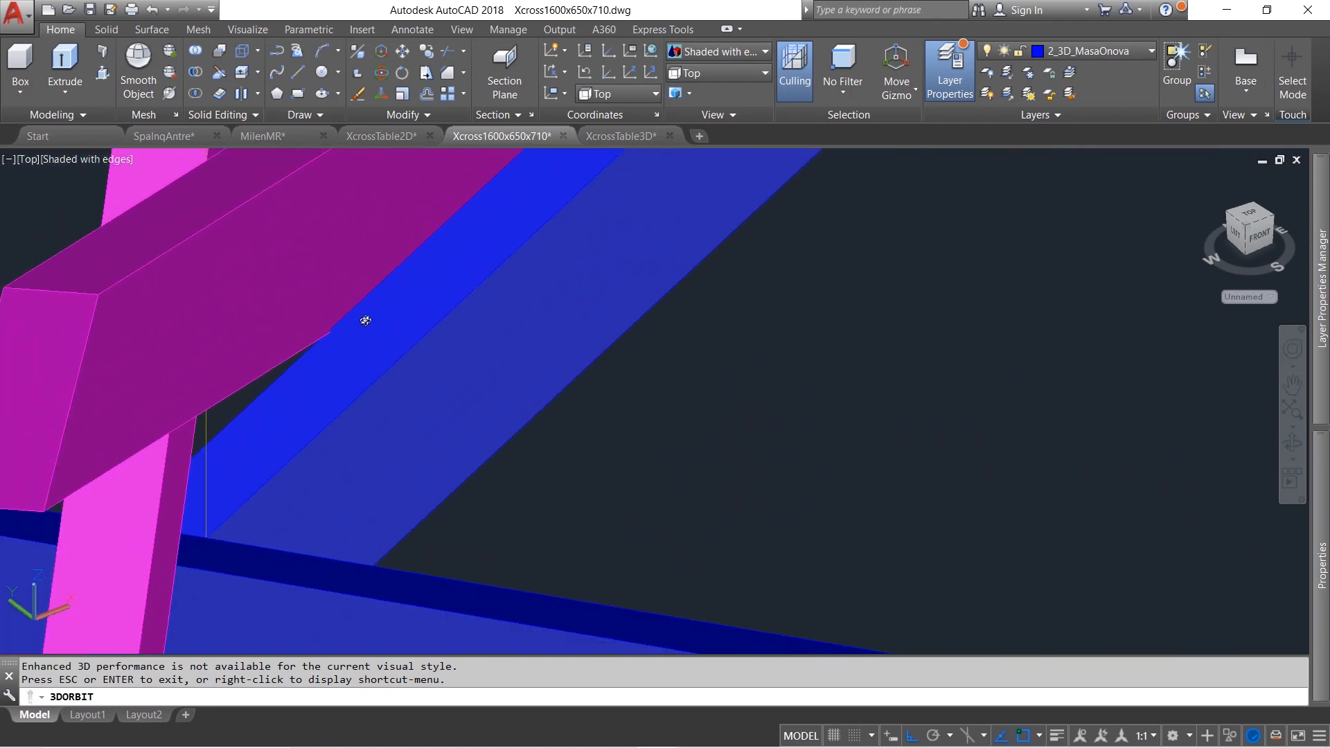
{"action": "scroll", "coordinate": [365, 320], "scroll_direction": "down", "scroll_amount": 2}
In the Top view with 2D Wireframe, rotate the two magenta legs by a further 1 degree about the axis lines' endpoint
{"action": "left_click", "coordinate": [733, 75]}
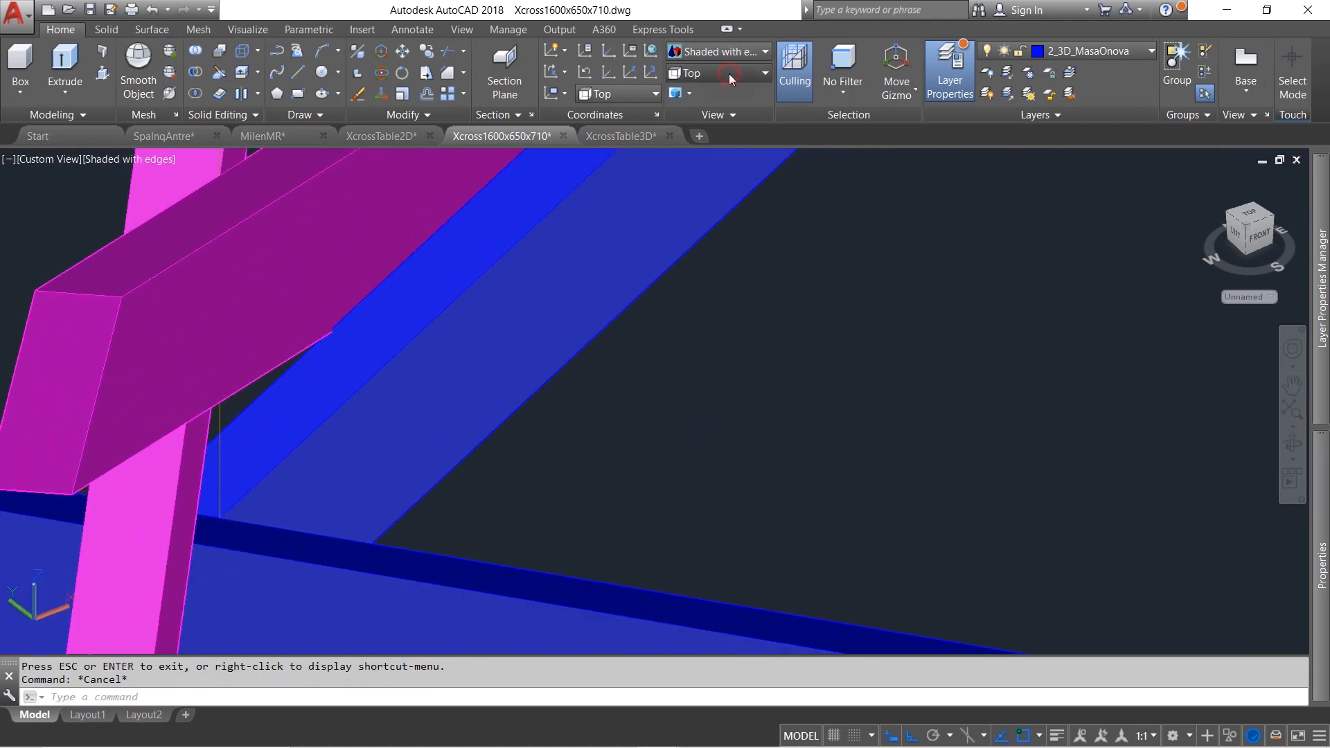
{"action": "left_click", "coordinate": [728, 81]}
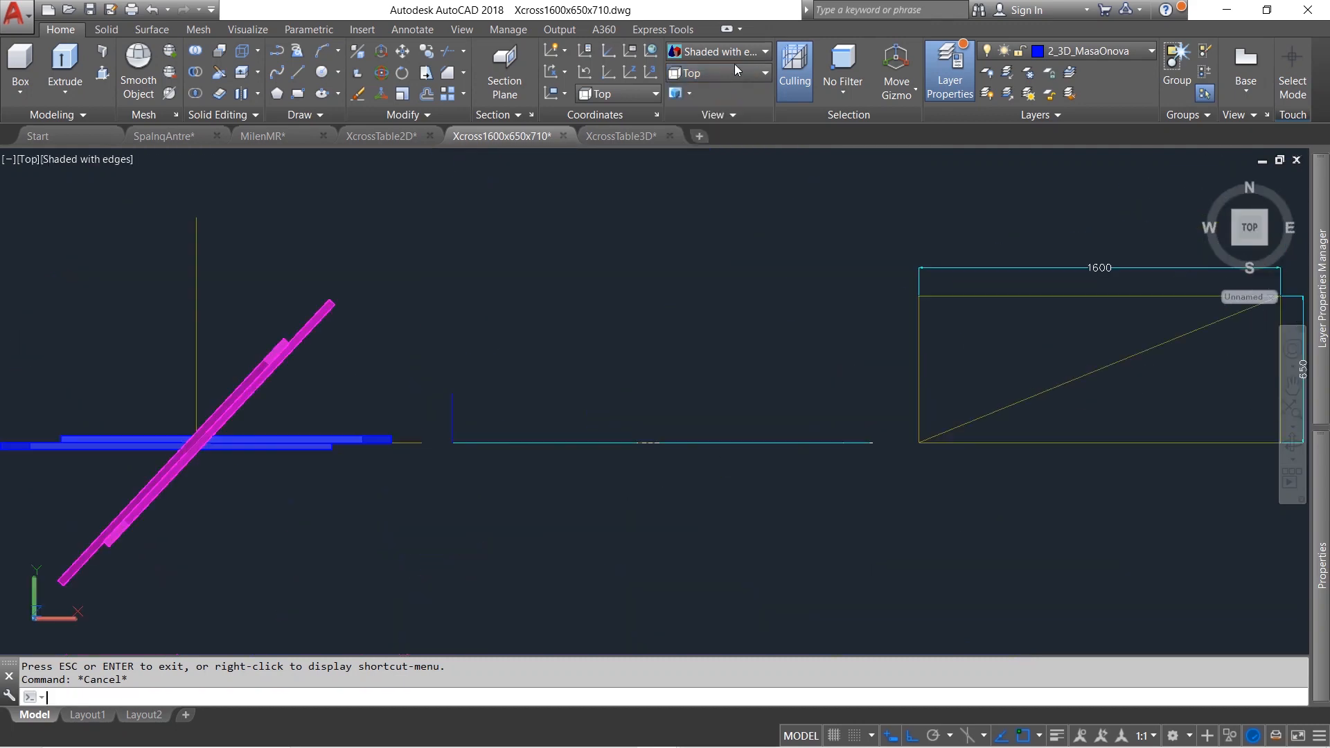
{"action": "left_click", "coordinate": [724, 52]}
{"action": "left_click", "coordinate": [716, 72]}
{"action": "scroll", "coordinate": [153, 484], "scroll_direction": "up", "scroll_amount": 5}
{"action": "left_click", "coordinate": [276, 488]}
{"action": "left_click", "coordinate": [142, 425]}
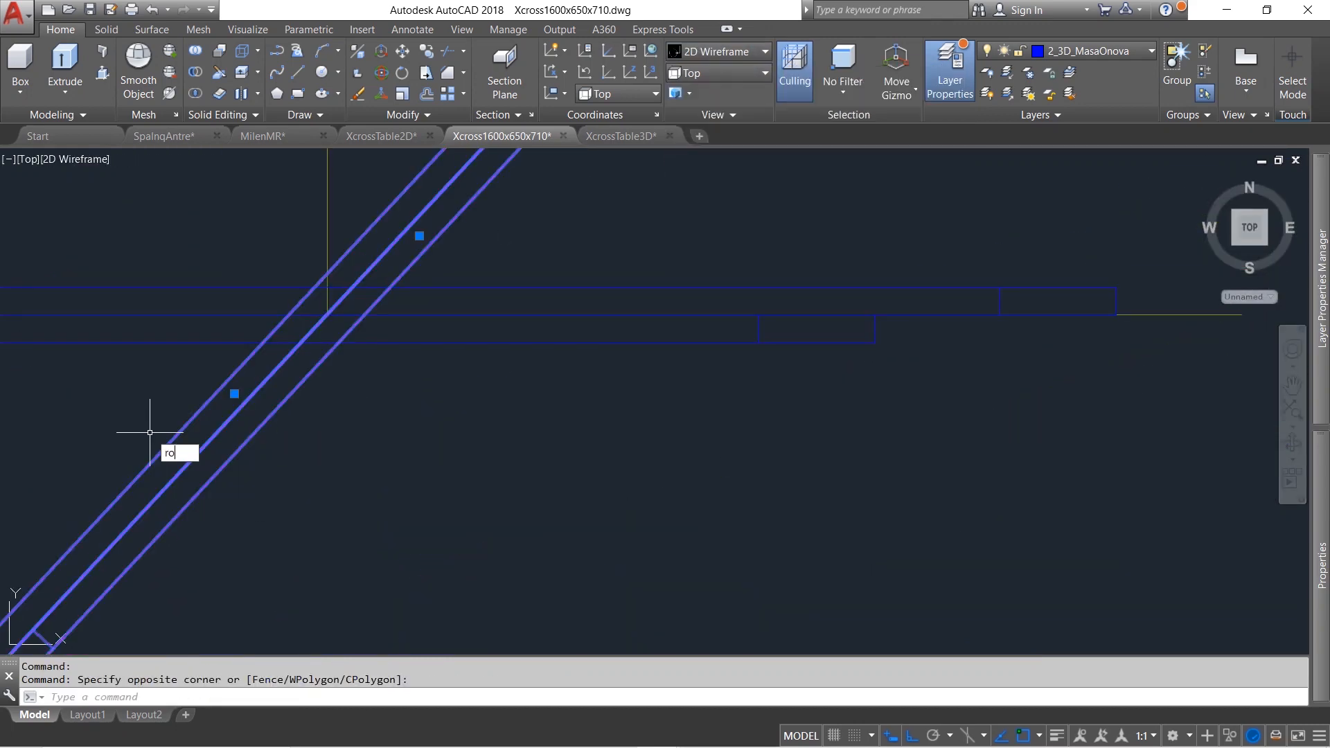
{"action": "type", "text": "ro"}
{"action": "key", "text": "Return"}
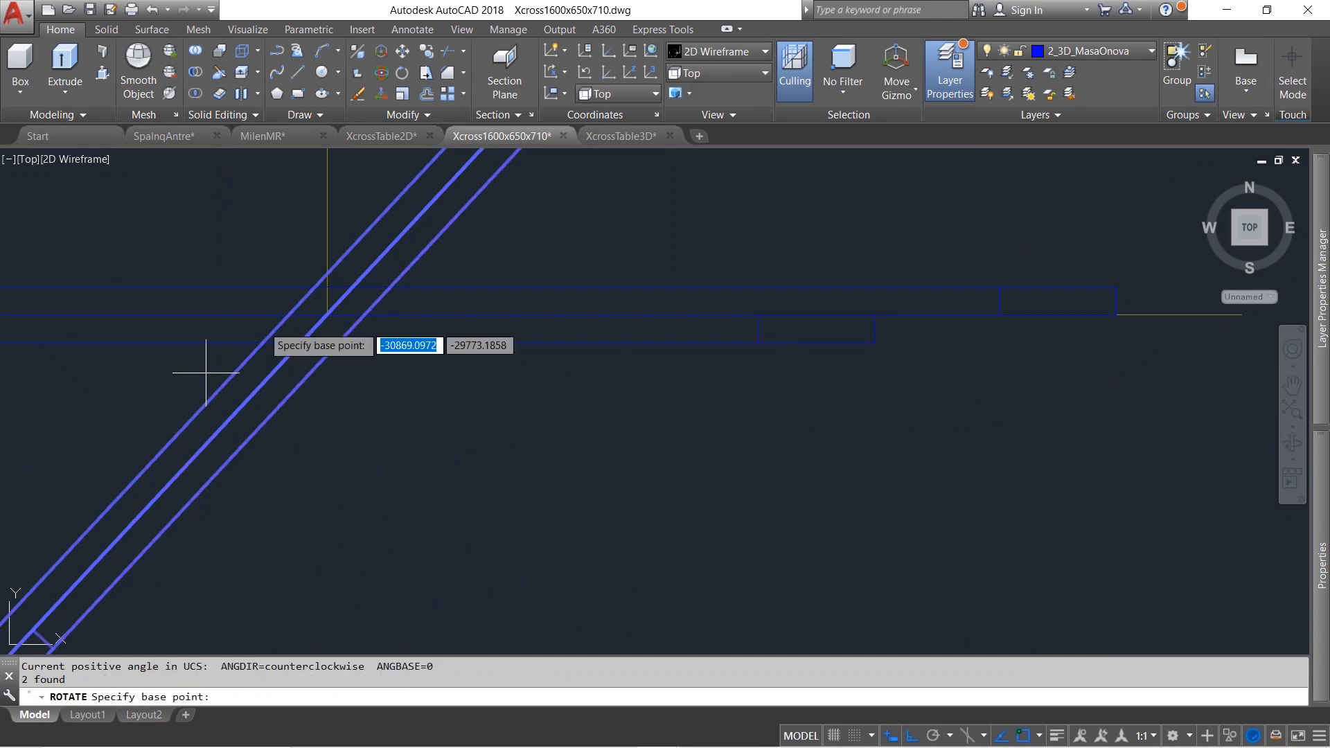
{"action": "left_click", "coordinate": [326, 314]}
{"action": "key", "text": "Return"}
{"action": "key", "text": "Escape"}
Add an angular dimension between the lower blue leg's edge and the magenta leg, placed on the lower side of the crossing
{"action": "scroll", "coordinate": [410, 327], "scroll_direction": "down", "scroll_amount": 5}
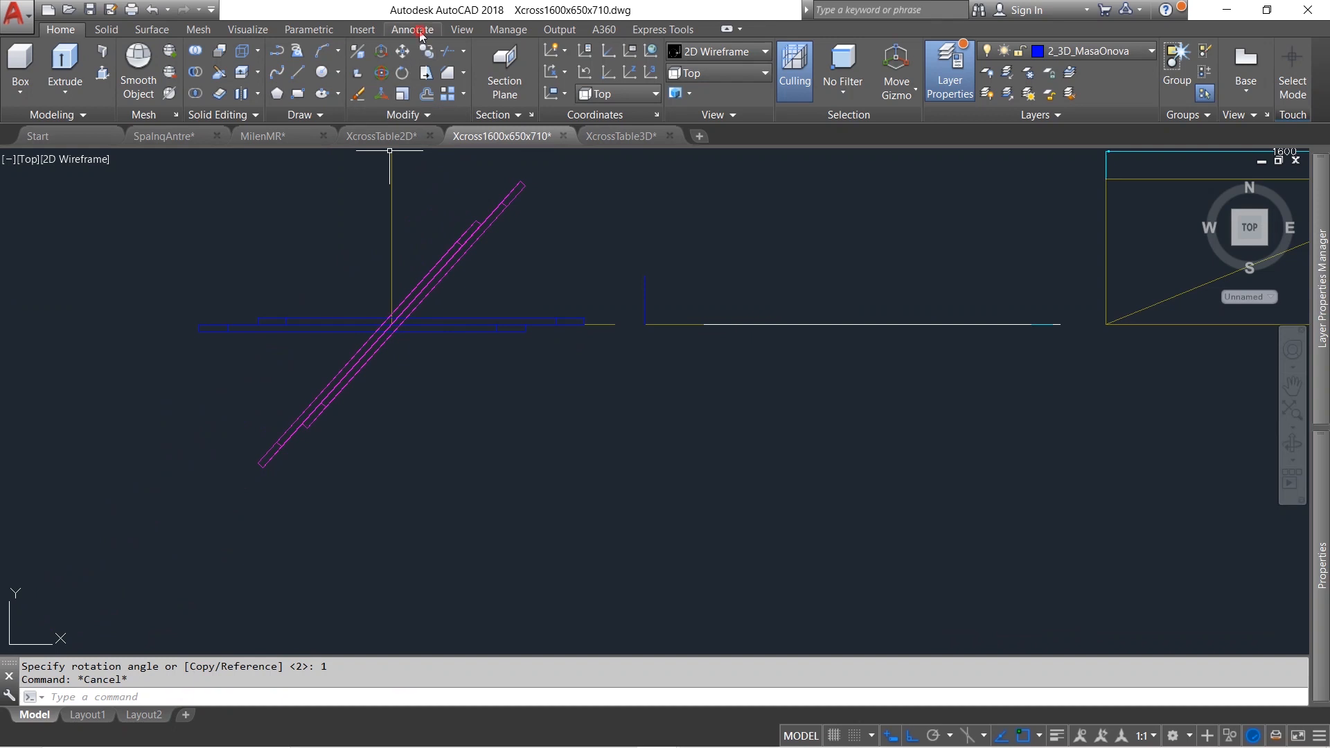
{"action": "left_click", "coordinate": [420, 30]}
{"action": "left_click", "coordinate": [382, 95]}
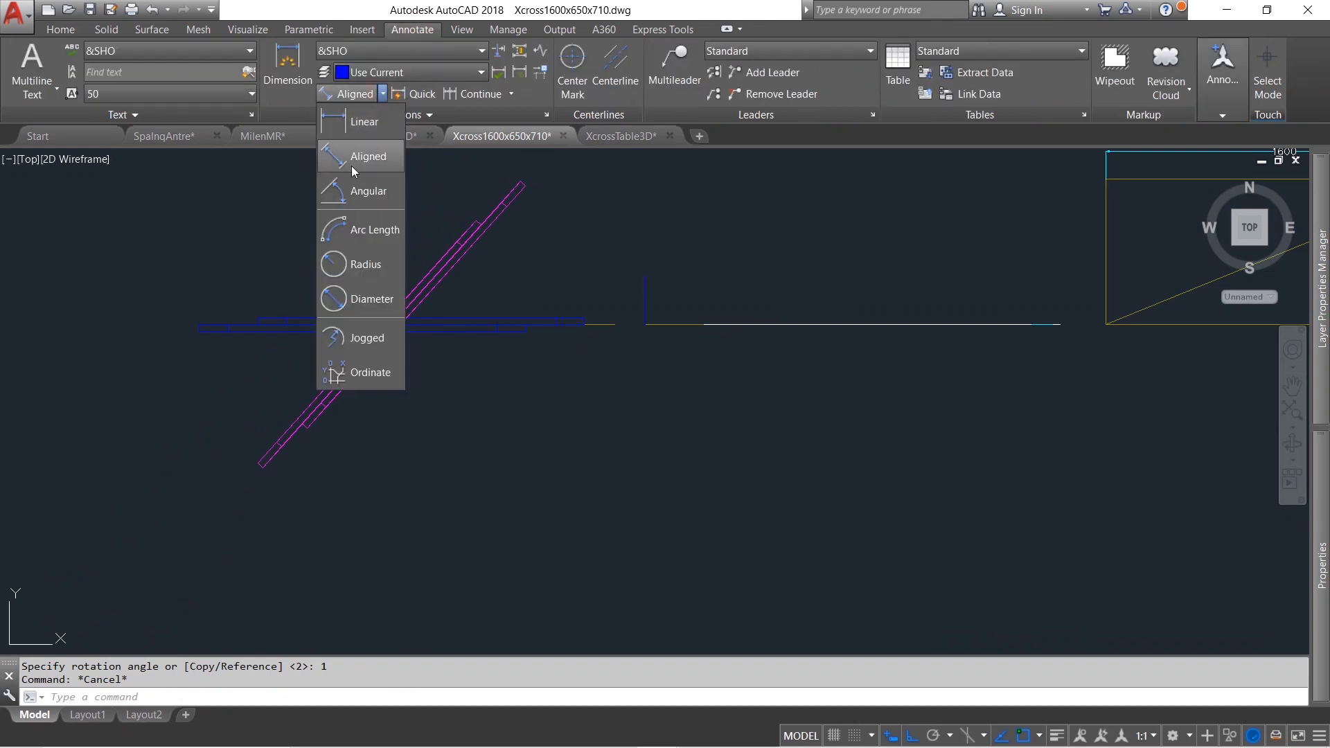
{"action": "left_click", "coordinate": [366, 191]}
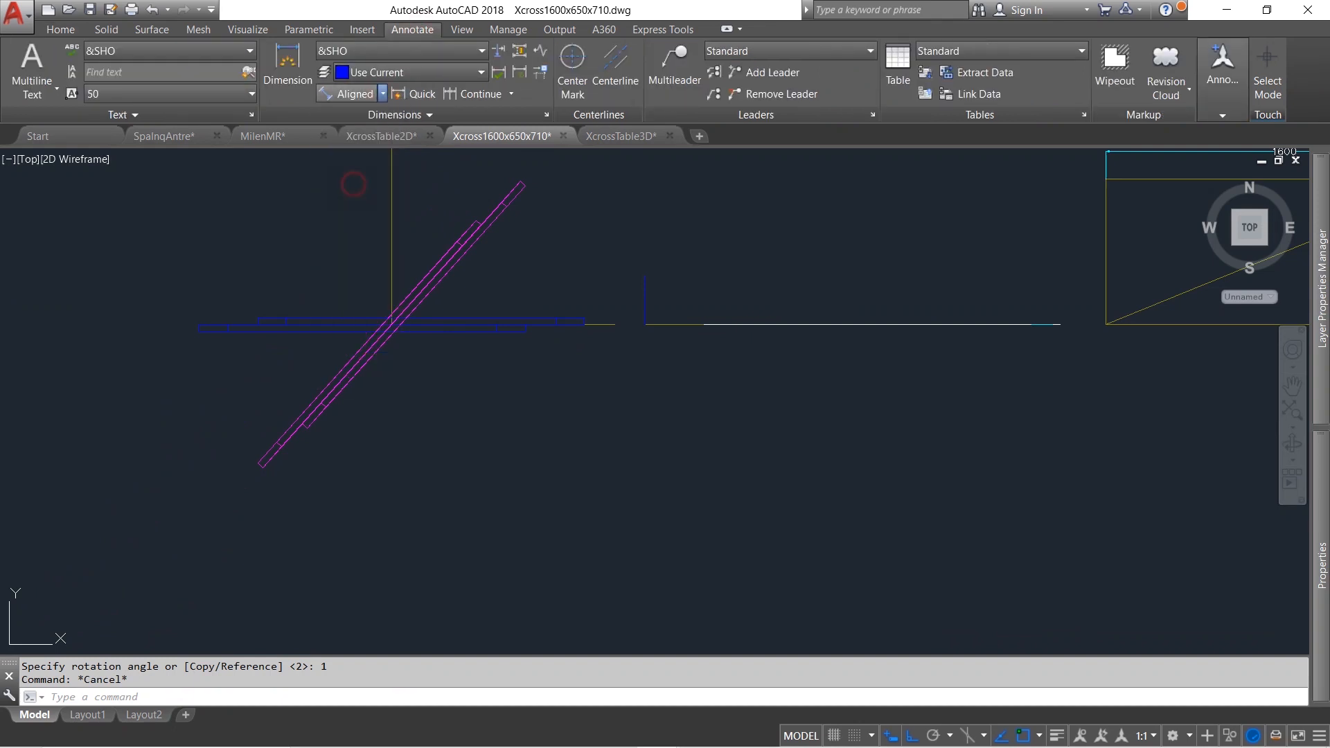
{"action": "scroll", "coordinate": [329, 334], "scroll_direction": "up", "scroll_amount": 2}
{"action": "left_click", "coordinate": [336, 321]}
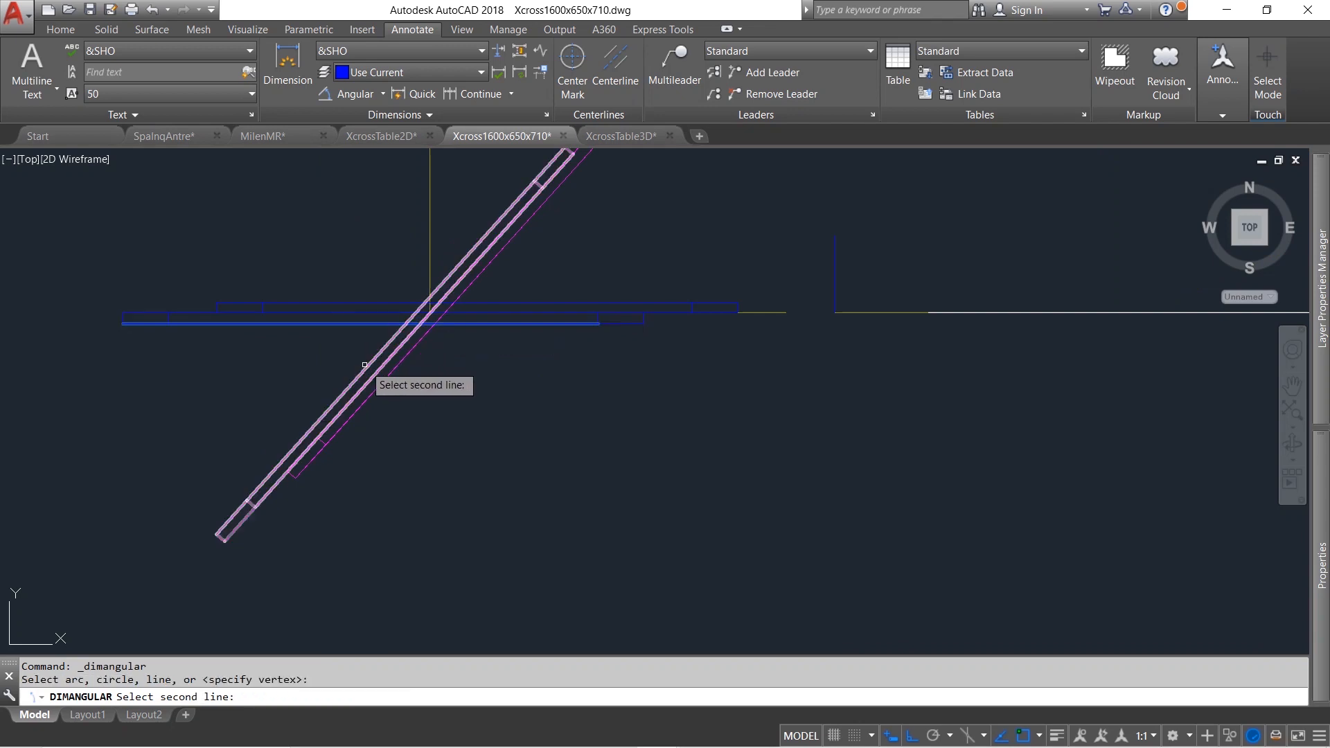
{"action": "left_click", "coordinate": [365, 363]}
{"action": "left_click", "coordinate": [304, 377]}
{"action": "scroll", "coordinate": [392, 350], "scroll_direction": "up", "scroll_amount": 2}
{"action": "key", "text": "Escape"}
Rotate all four blue and magenta legs together by -24 degrees about the endpoint of the axis lines
{"action": "left_click", "coordinate": [445, 410]}
{"action": "left_click", "coordinate": [377, 356]}
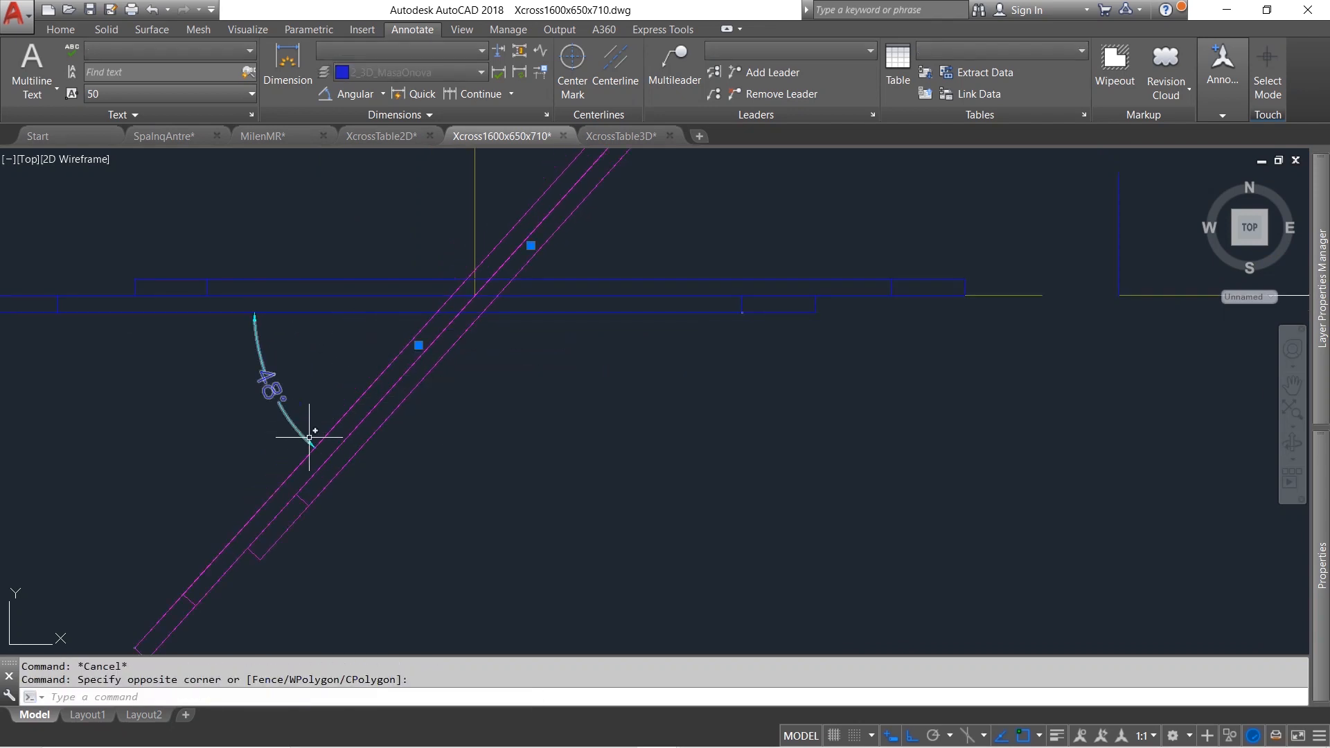
{"action": "scroll", "coordinate": [246, 473], "scroll_direction": "down", "scroll_amount": 1}
{"action": "left_click", "coordinate": [204, 493]}
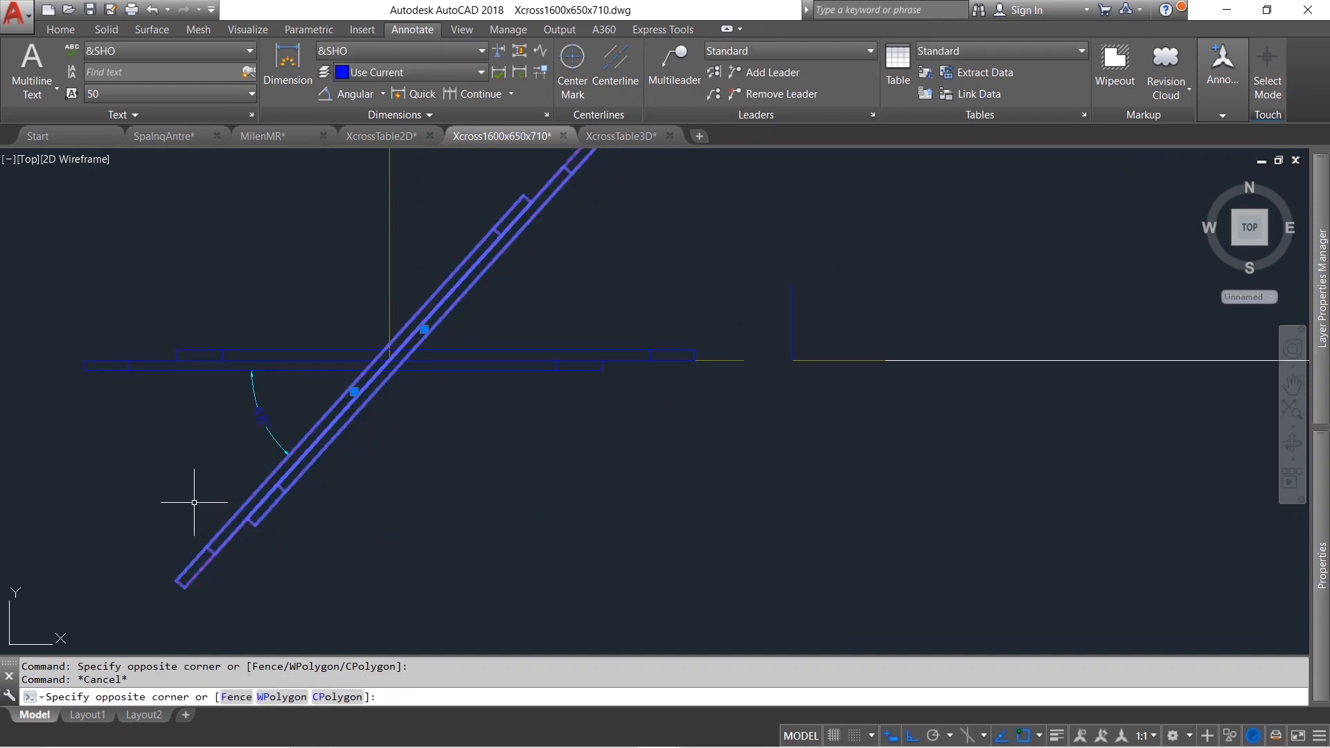
{"action": "left_click", "coordinate": [196, 415]}
{"action": "left_click", "coordinate": [152, 322]}
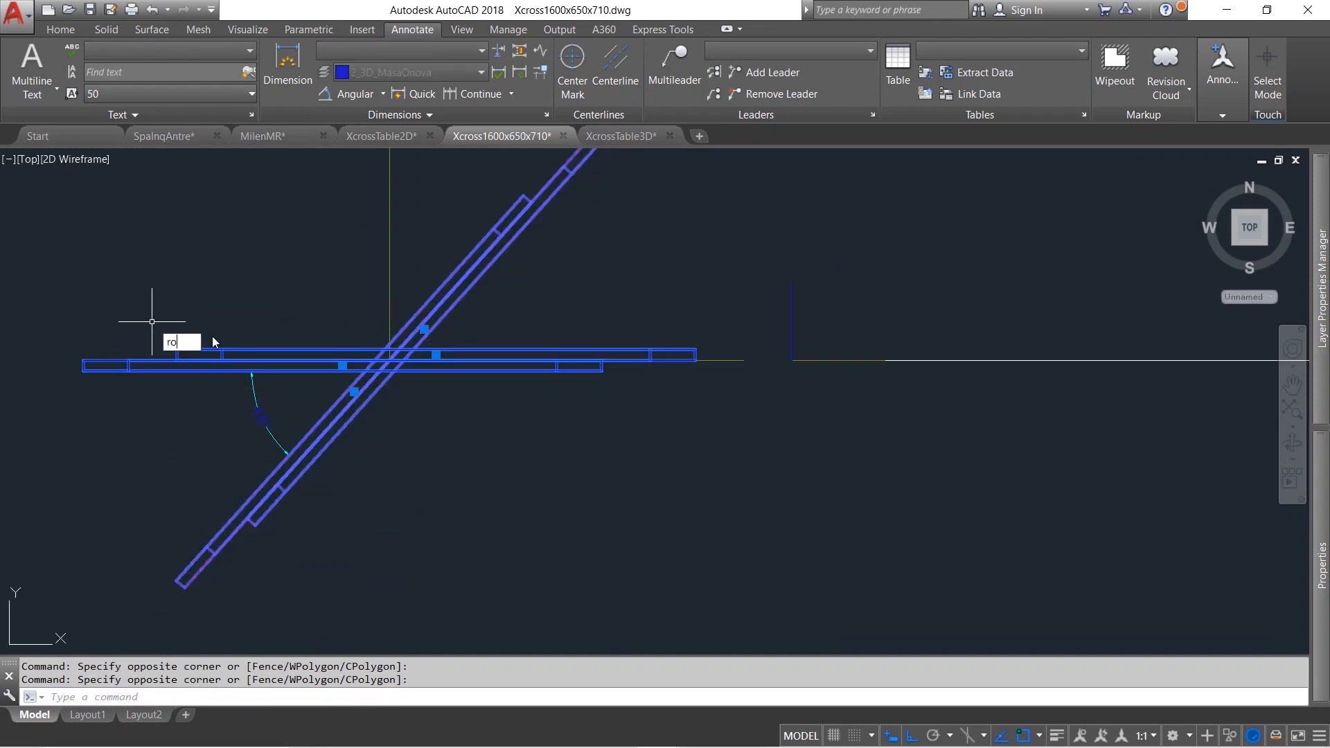
{"action": "key", "text": "Return"}
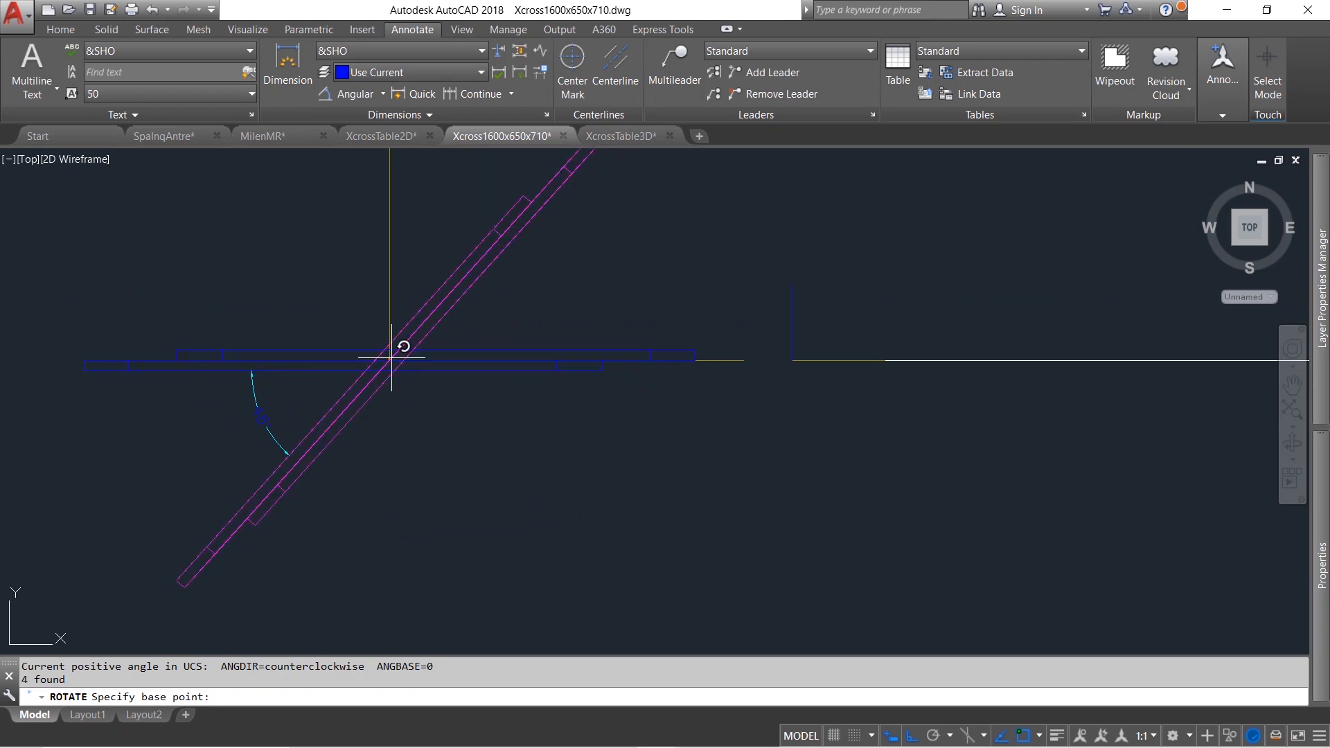
{"action": "left_click", "coordinate": [390, 360]}
{"action": "type", "text": "-"}
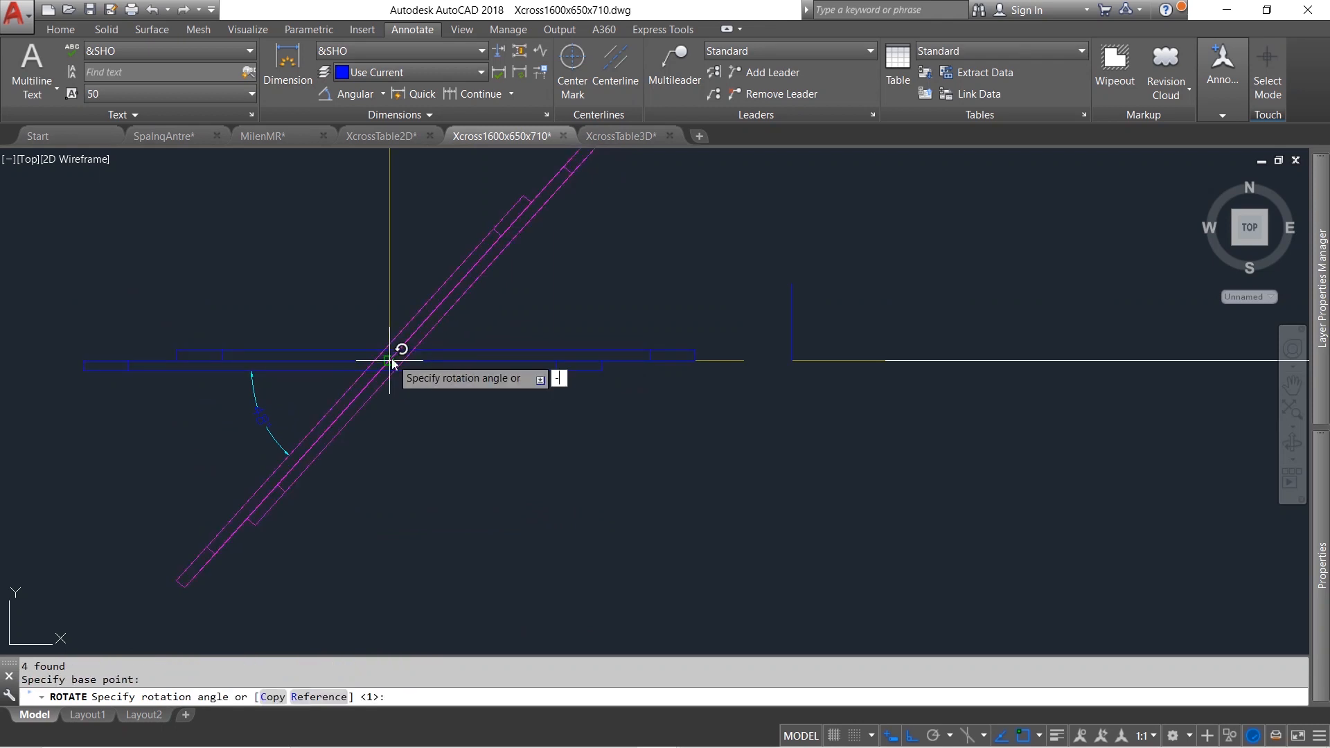
{"action": "type", "text": "24"}
{"action": "key", "text": "Return"}
{"action": "key", "text": "Escape"}
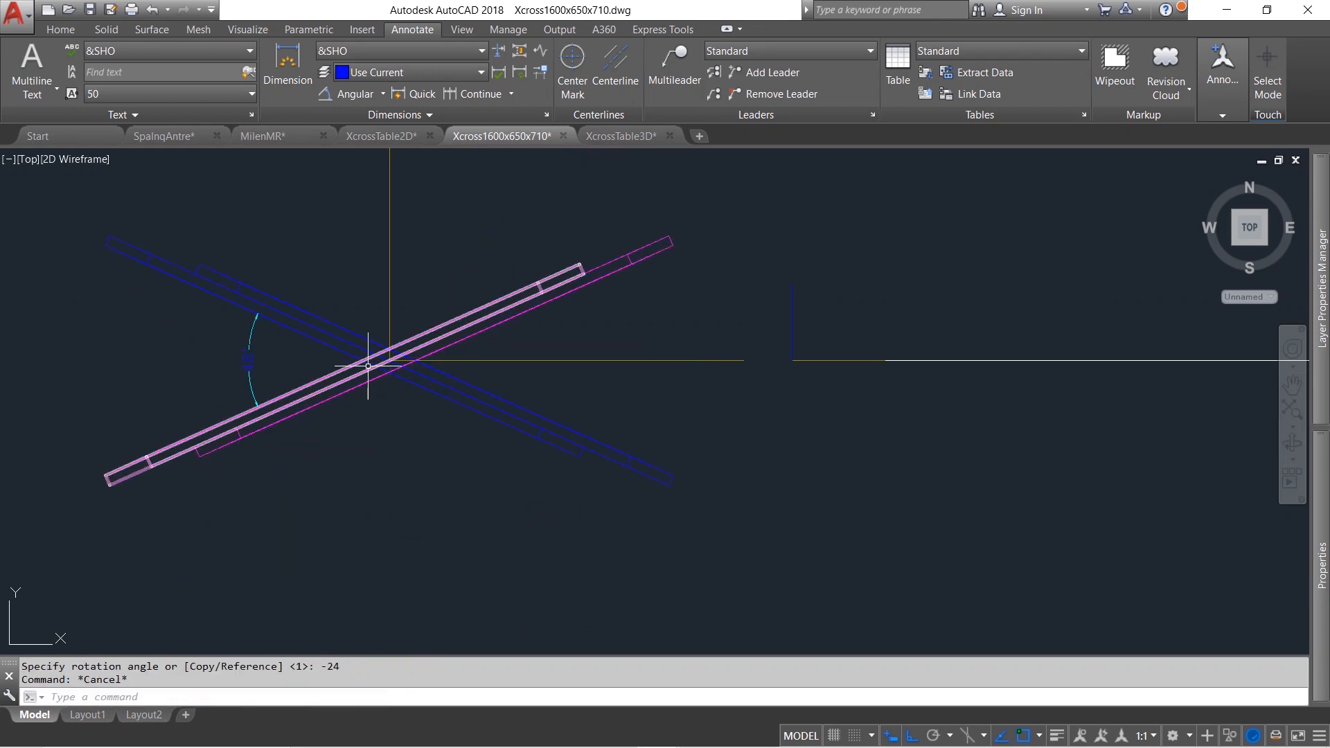
Delete the angular dimension between the legs and make 00_Dimension the current layer
{"action": "left_click", "coordinate": [274, 346]}
{"action": "left_click", "coordinate": [211, 346]}
{"action": "key", "text": "Delete"}
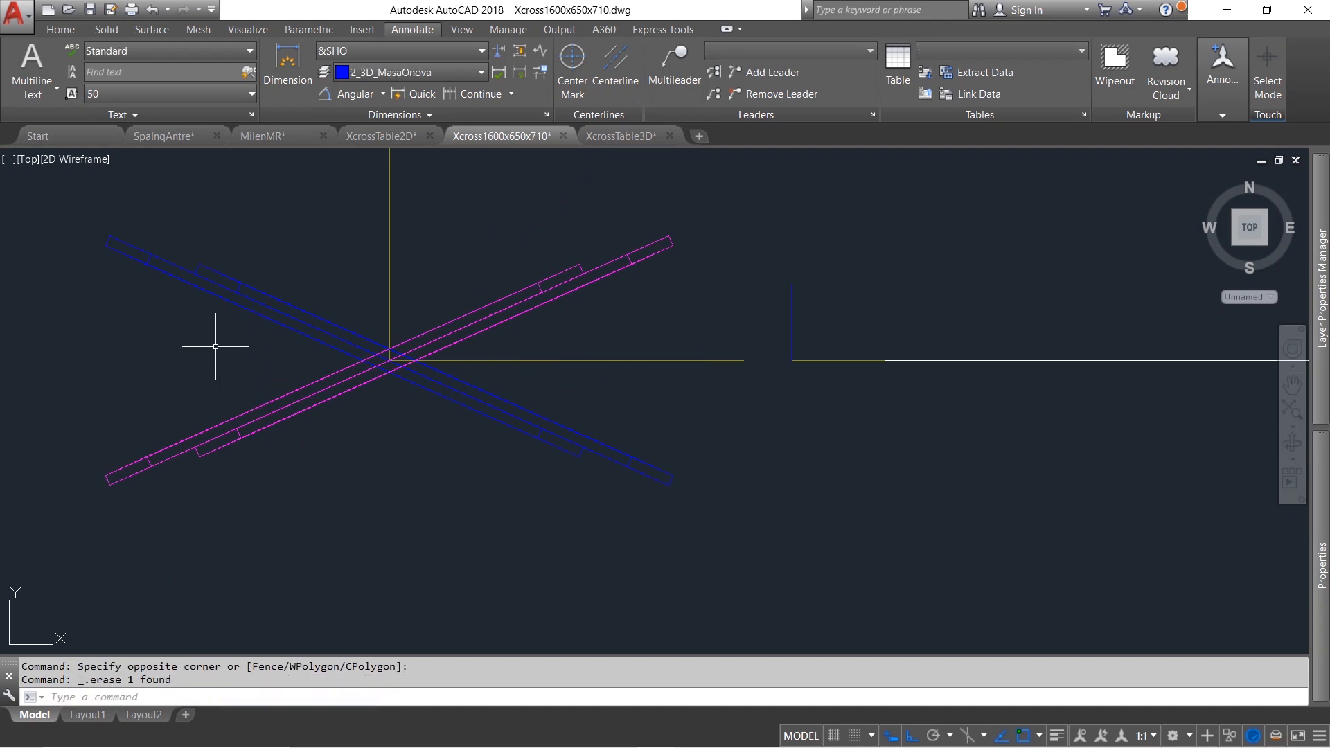
{"action": "key", "text": "Escape"}
{"action": "mouse_move", "coordinate": [1322, 248]}
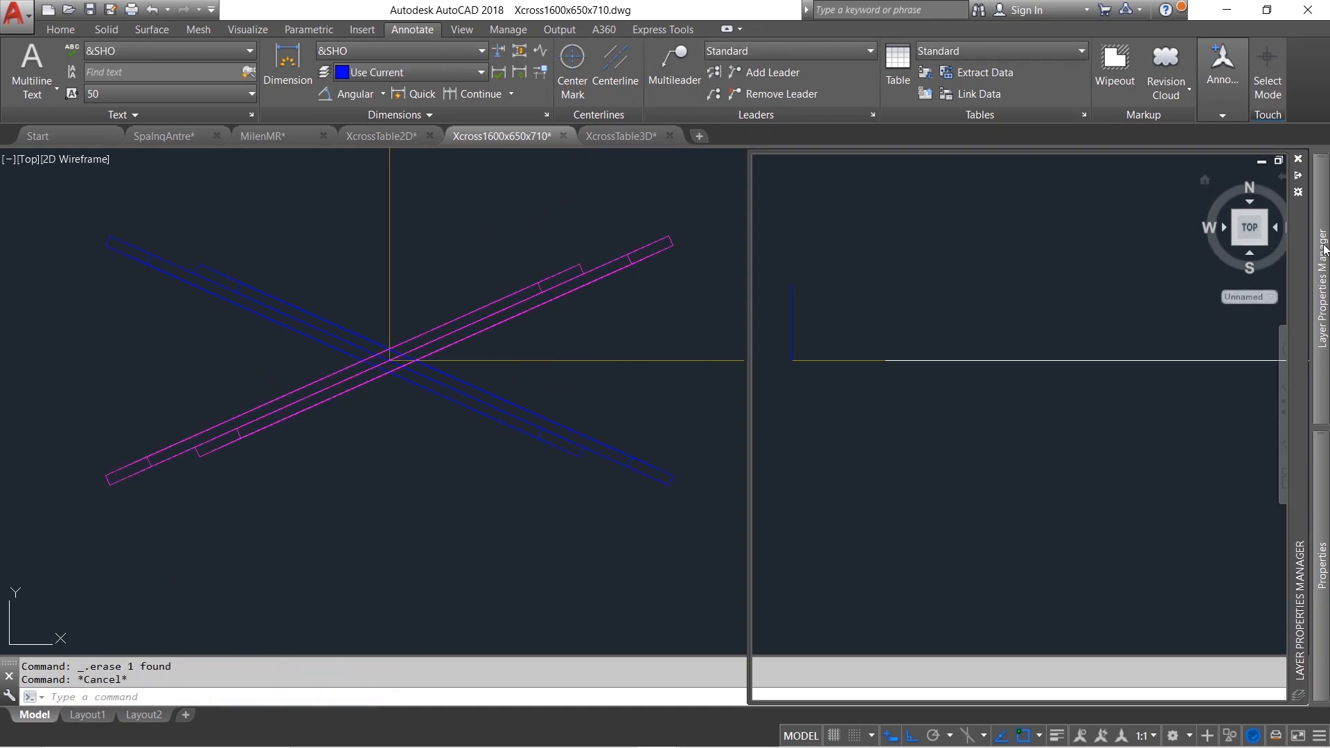
{"action": "double_click", "coordinate": [972, 226]}
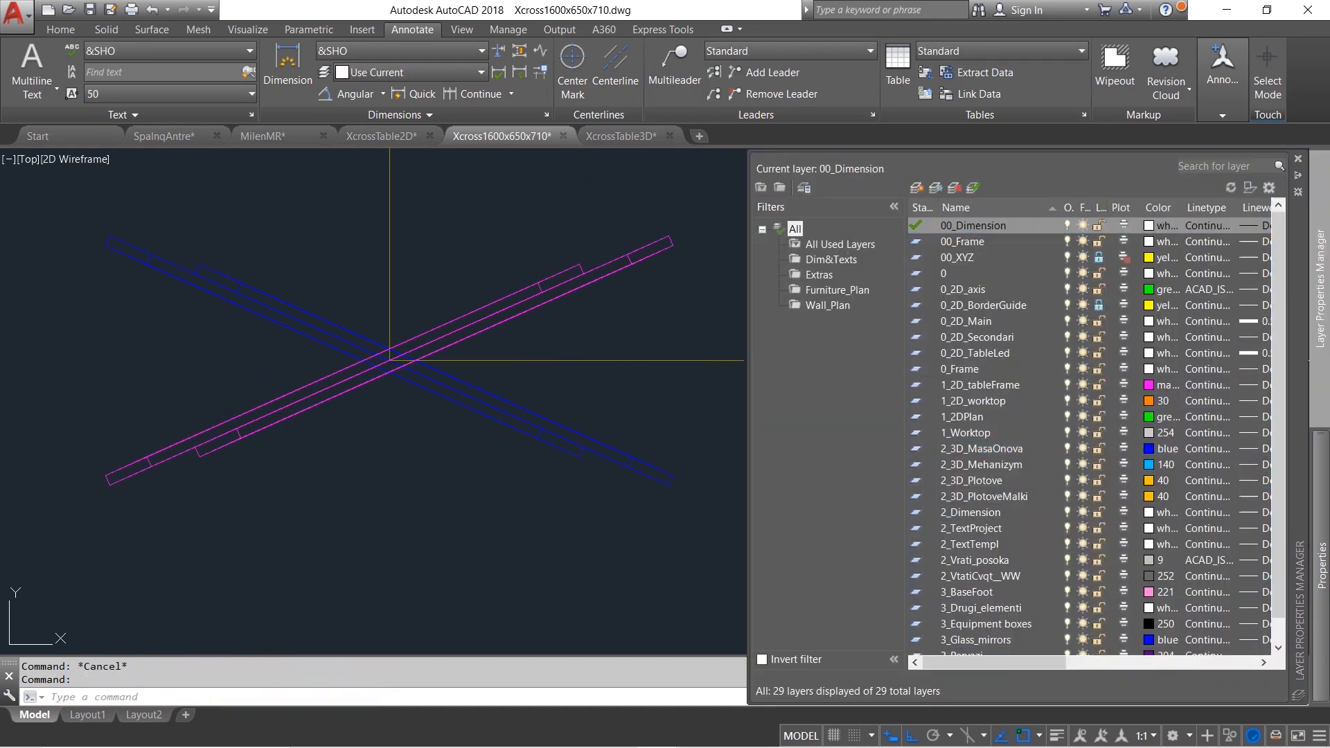
Add a horizontal linear dimension from the magenta leg's lower end to the blue leg's lower end, placed below the crossing
{"action": "type", "text": "dli"}
{"action": "key", "text": "Return"}
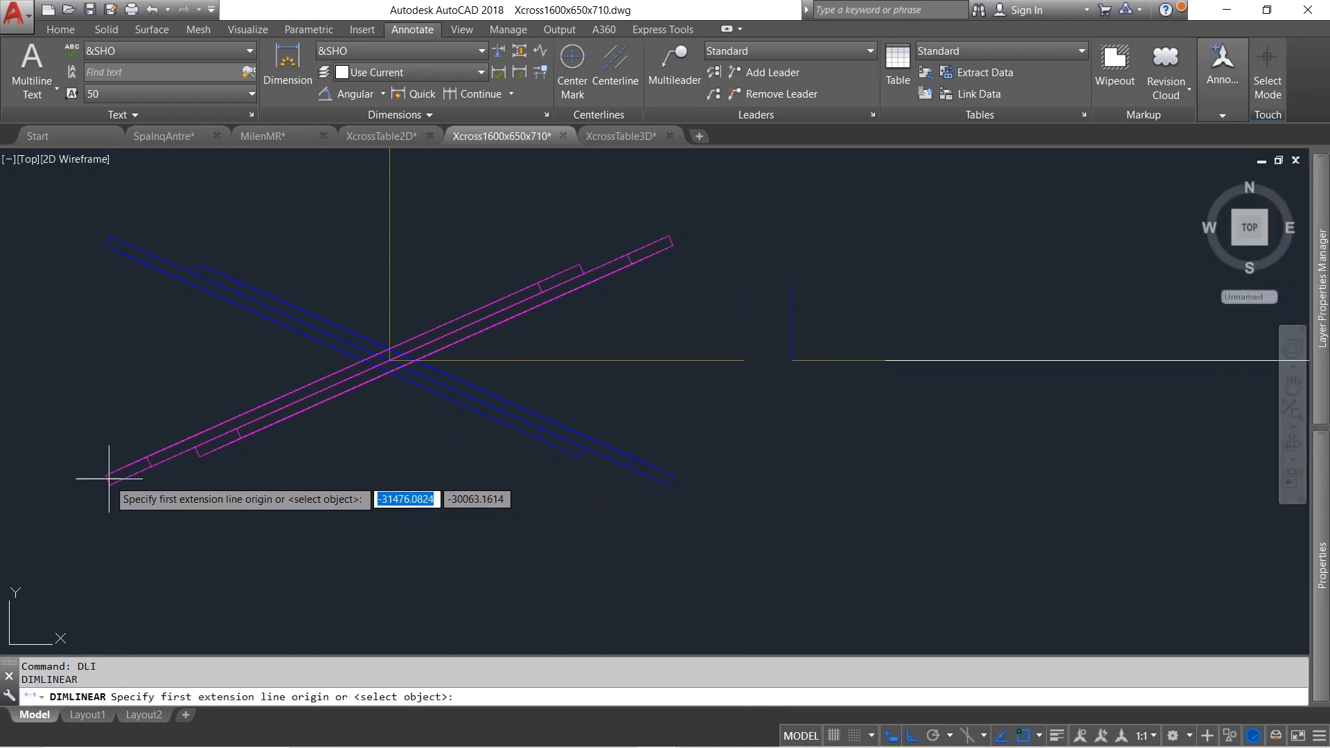
{"action": "scroll", "coordinate": [105, 476], "scroll_direction": "up", "scroll_amount": 2}
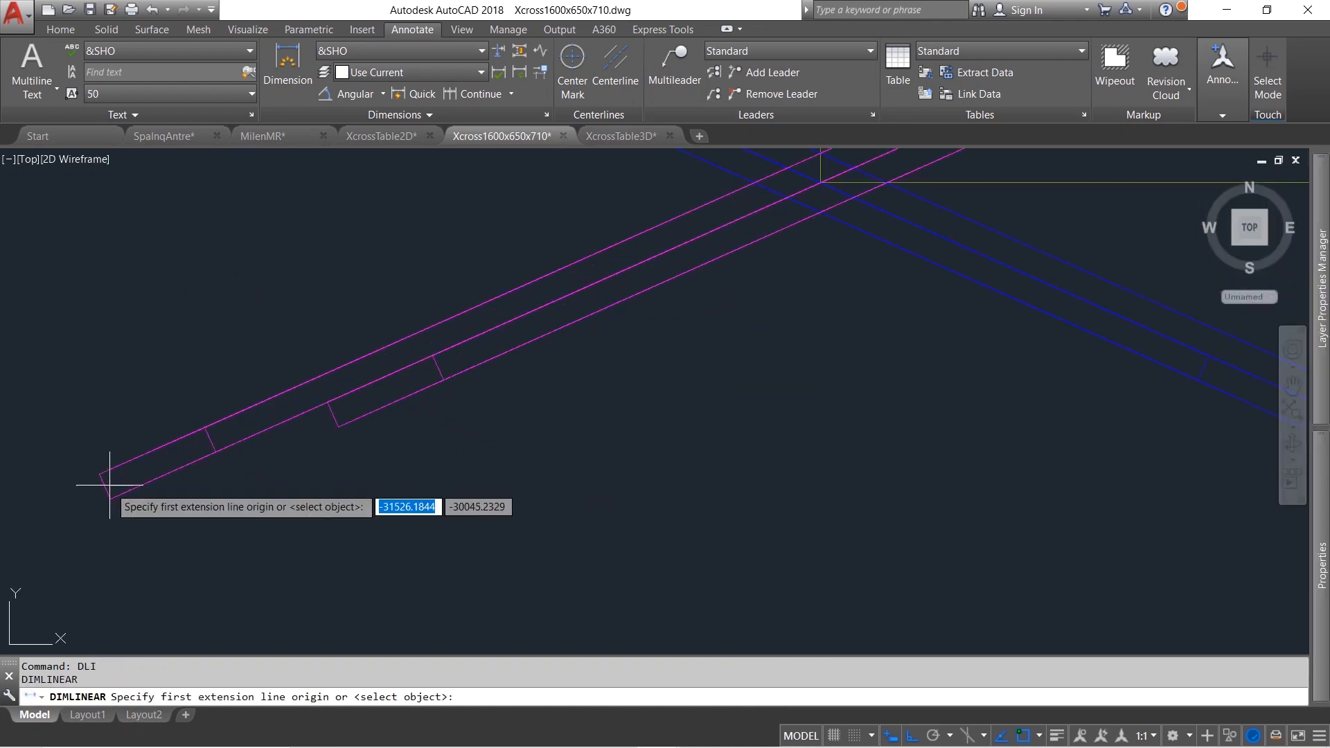
{"action": "left_click", "coordinate": [110, 477]}
{"action": "scroll", "coordinate": [159, 471], "scroll_direction": "down", "scroll_amount": 2}
{"action": "scroll", "coordinate": [707, 475], "scroll_direction": "up", "scroll_amount": 2}
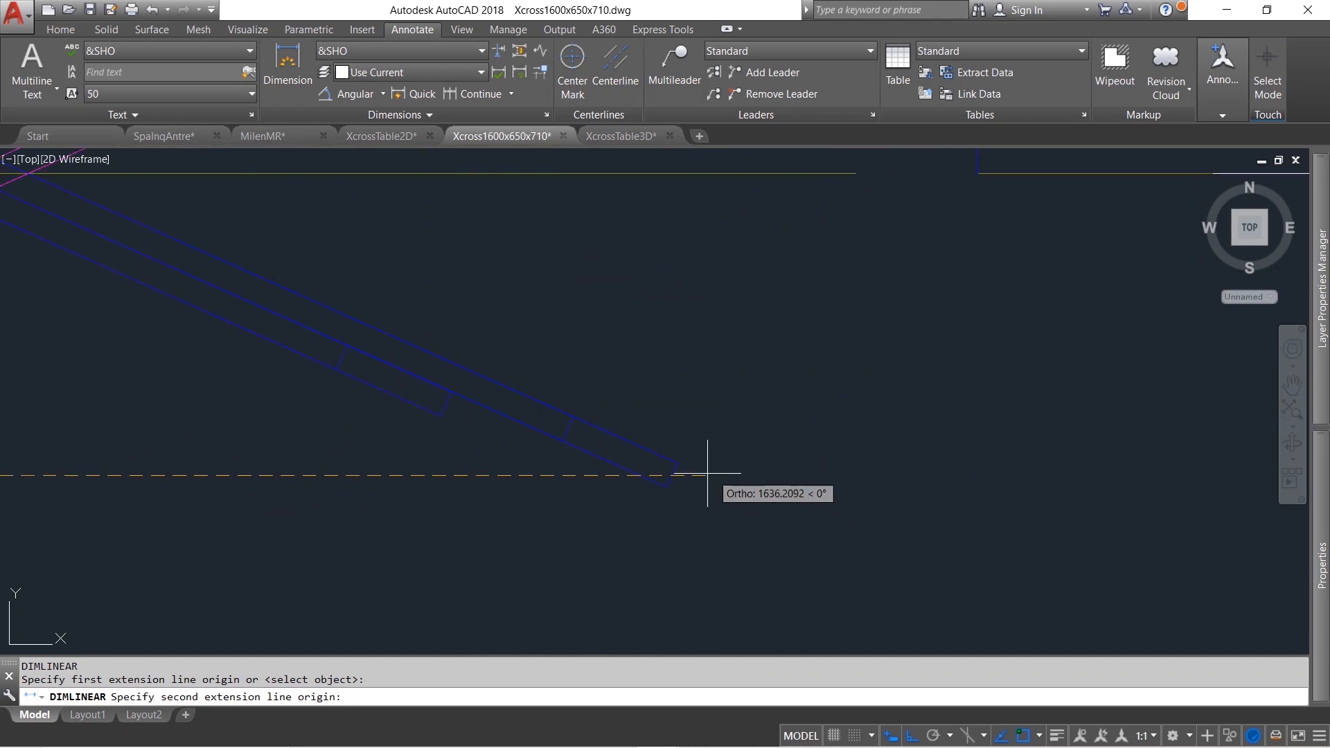
{"action": "left_click", "coordinate": [677, 478]}
{"action": "scroll", "coordinate": [678, 478], "scroll_direction": "down", "scroll_amount": 2}
{"action": "left_click", "coordinate": [459, 515]}
Add a vertical linear dimension between the left-hand ends of the magenta and blue legs, placed to the left of them
{"action": "scroll", "coordinate": [131, 473], "scroll_direction": "up", "scroll_amount": 2}
{"action": "key", "text": "Return"}
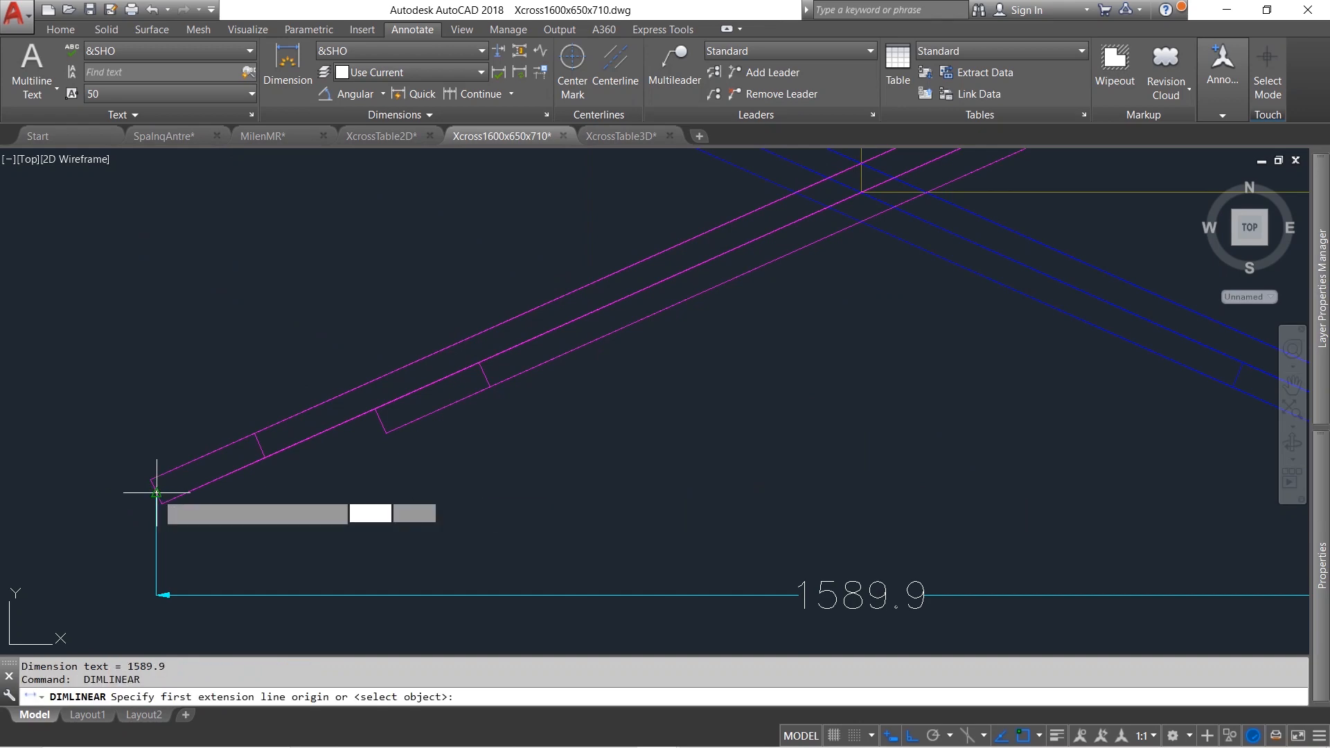
{"action": "left_click", "coordinate": [154, 489]}
{"action": "scroll", "coordinate": [153, 489], "scroll_direction": "down", "scroll_amount": 2}
{"action": "scroll", "coordinate": [163, 264], "scroll_direction": "up", "scroll_amount": 2}
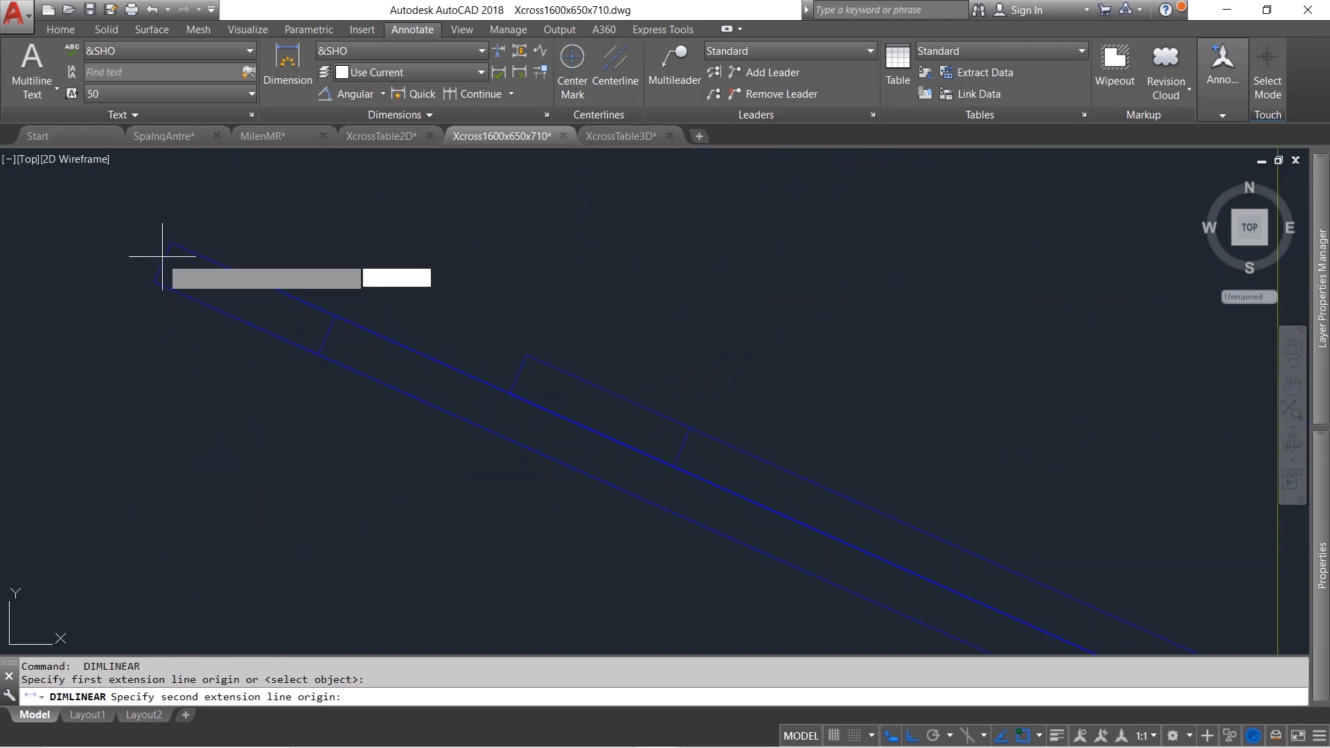
{"action": "left_click", "coordinate": [158, 255]}
{"action": "scroll", "coordinate": [154, 261], "scroll_direction": "down", "scroll_amount": 2}
{"action": "left_click", "coordinate": [134, 269]}
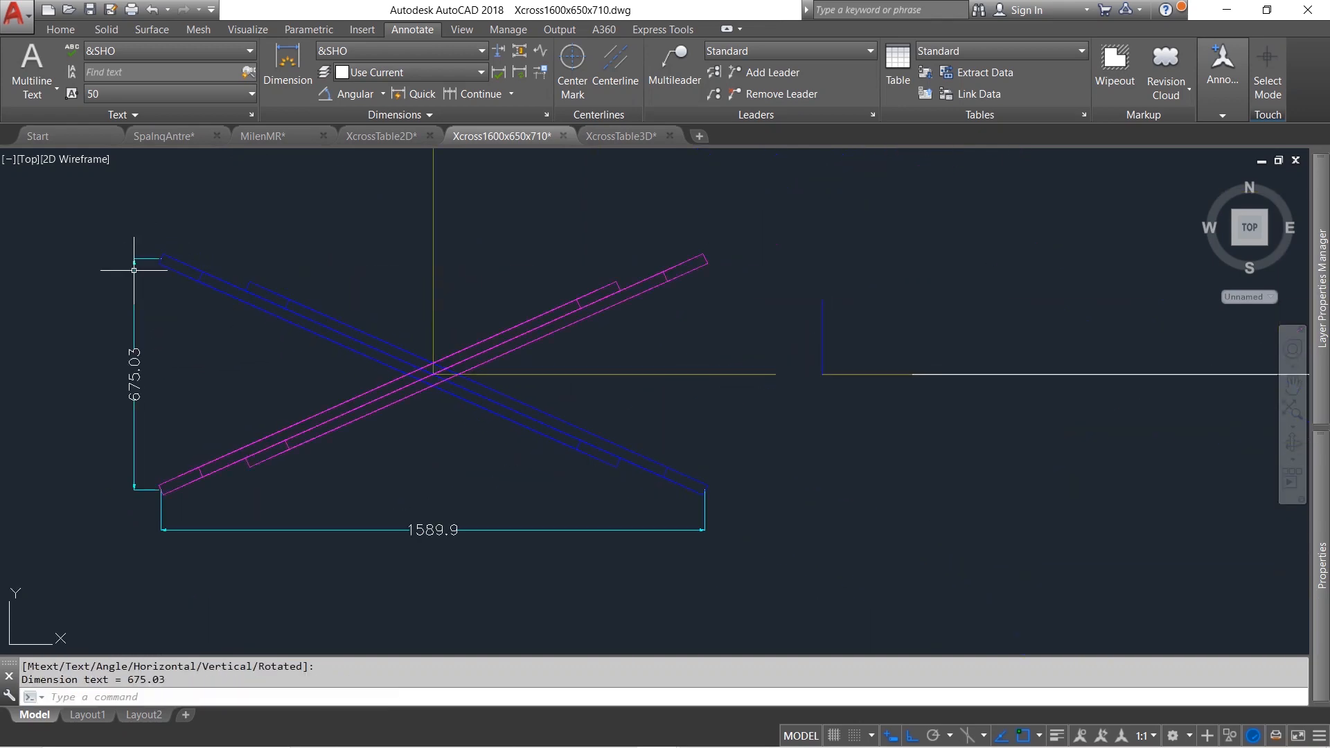
{"action": "scroll", "coordinate": [700, 516], "scroll_direction": "up", "scroll_amount": 3}
{"action": "key", "text": "Return"}
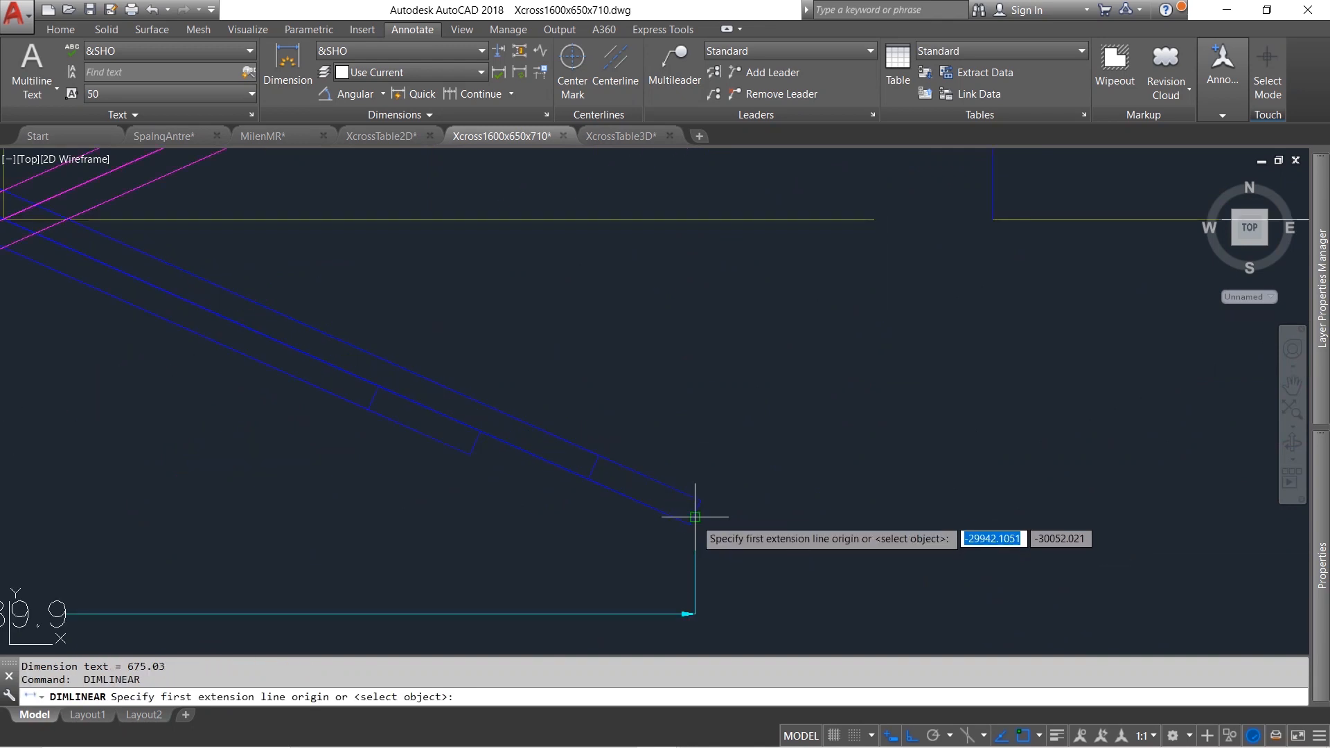
{"action": "left_click", "coordinate": [695, 513]}
{"action": "scroll", "coordinate": [706, 459], "scroll_direction": "down", "scroll_amount": 3}
{"action": "scroll", "coordinate": [688, 257], "scroll_direction": "up", "scroll_amount": 3}
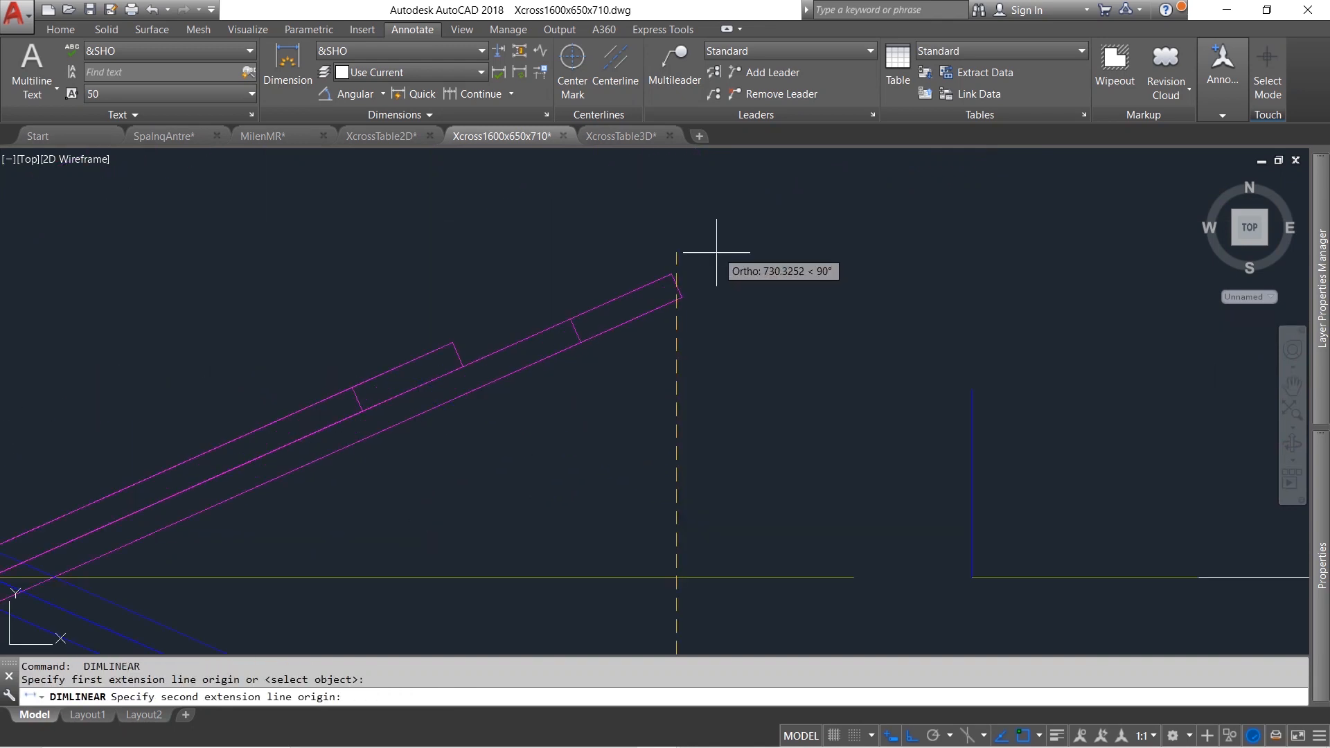
{"action": "left_click", "coordinate": [687, 284]}
{"action": "scroll", "coordinate": [689, 288], "scroll_direction": "down", "scroll_amount": 4}
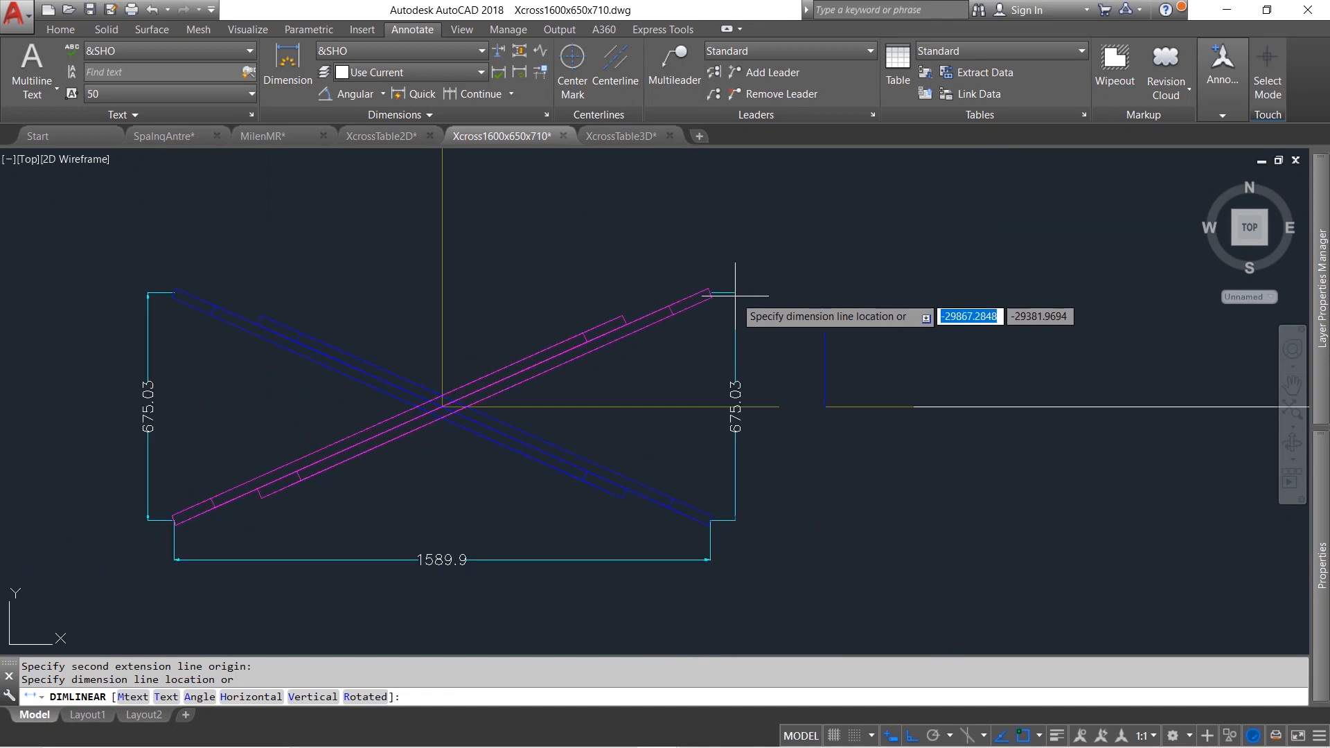
{"action": "key", "text": "Escape"}
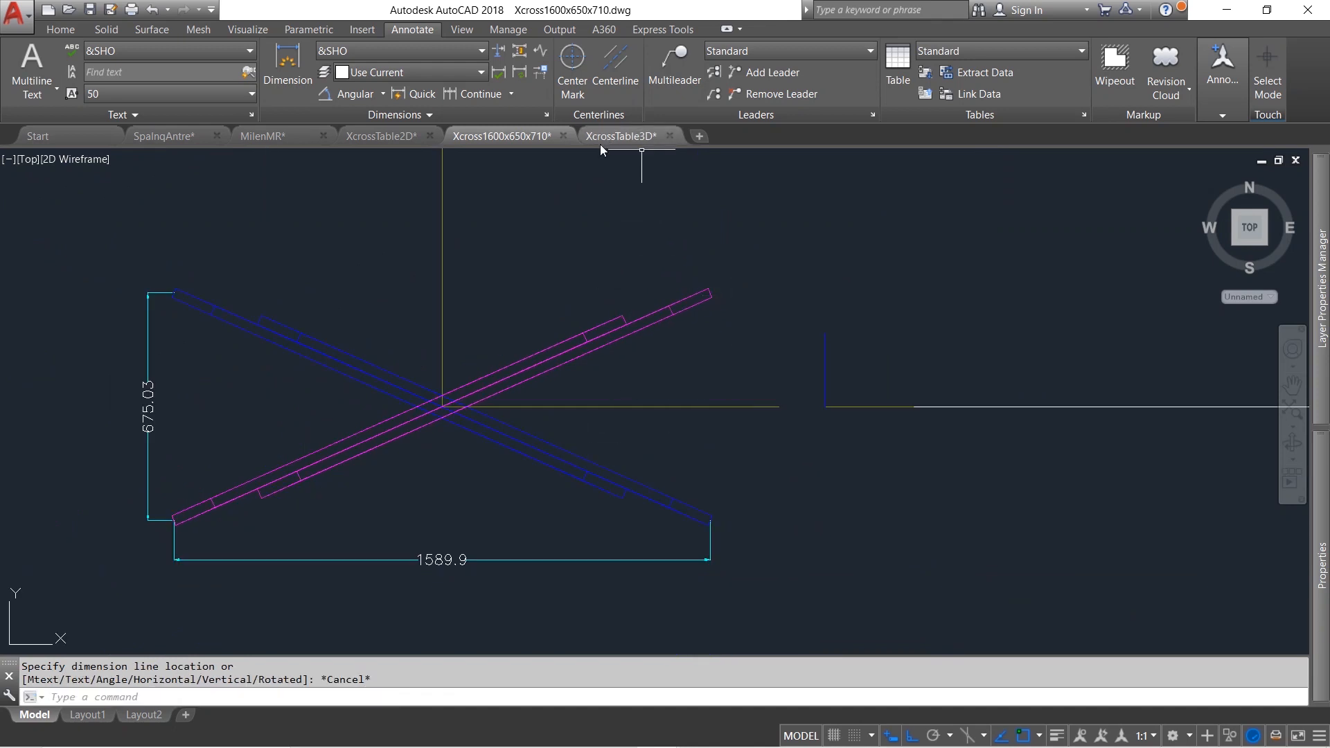
In the Front view, dimension the overall height of the crossed legs from the base line to the top, on their left side
{"action": "left_click", "coordinate": [54, 33]}
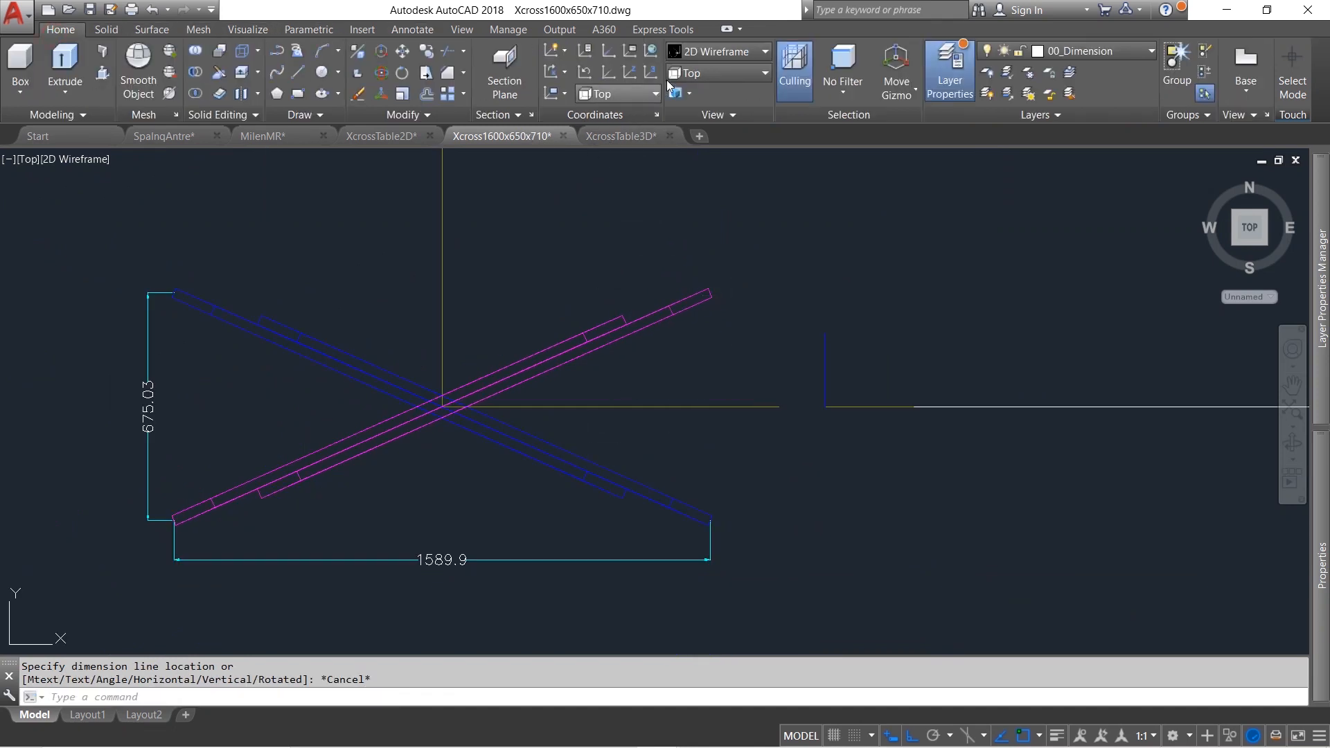
{"action": "left_click", "coordinate": [727, 74]}
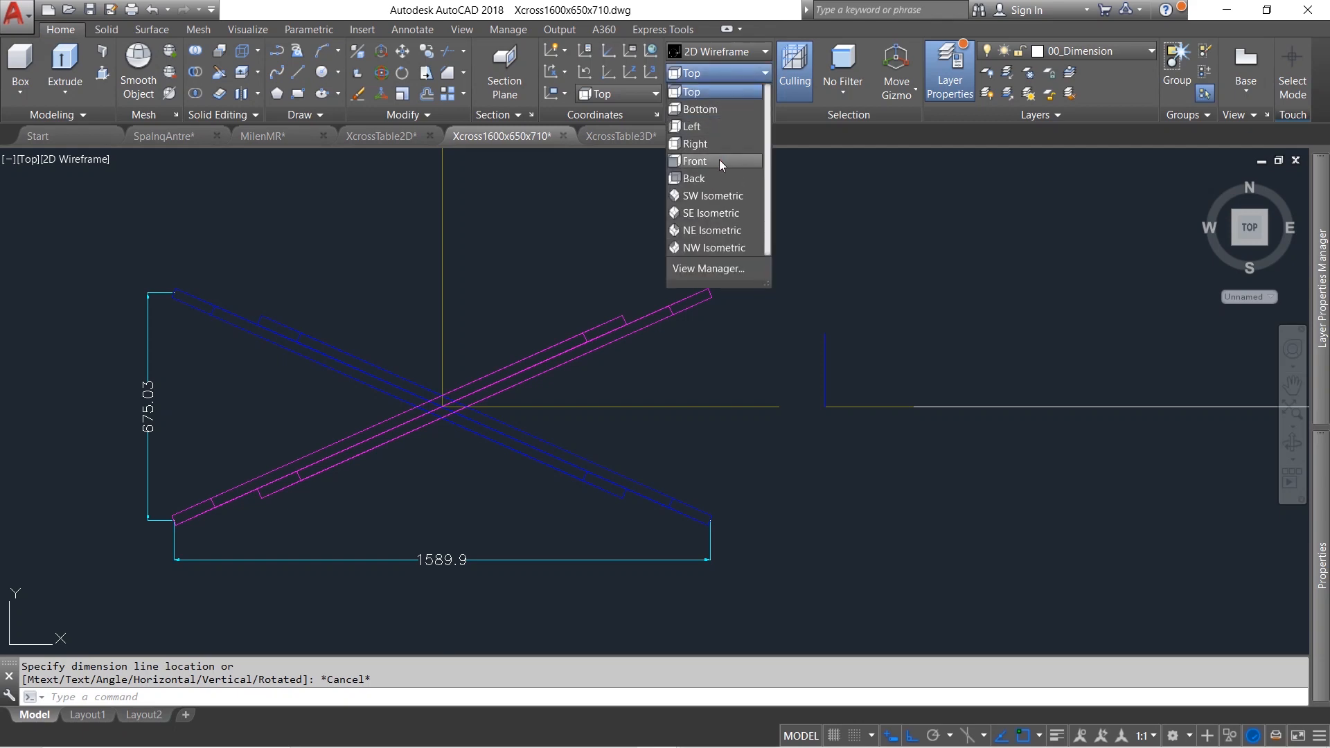
{"action": "left_click", "coordinate": [723, 161]}
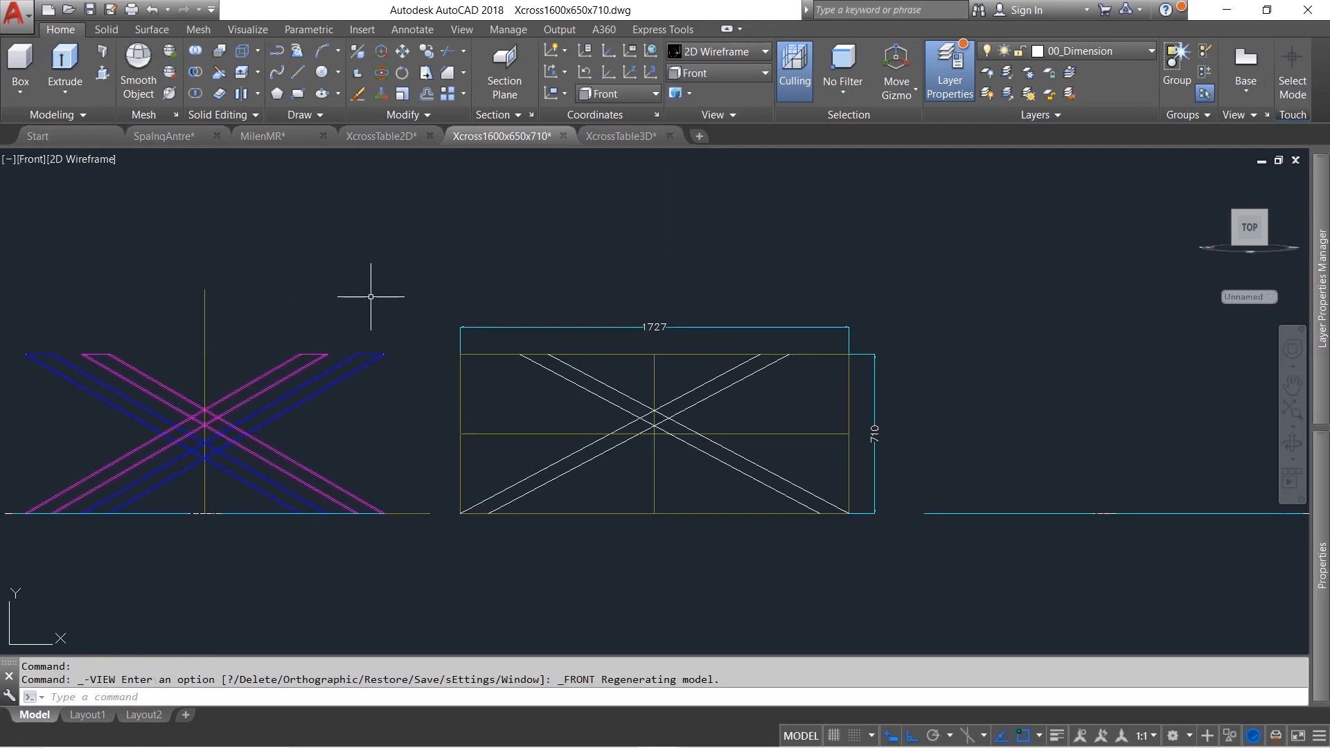
{"action": "middle_click_drag", "start_coordinate": [348, 352], "coordinate": [470, 315]}
{"action": "scroll", "coordinate": [165, 423], "scroll_direction": "up", "scroll_amount": 4}
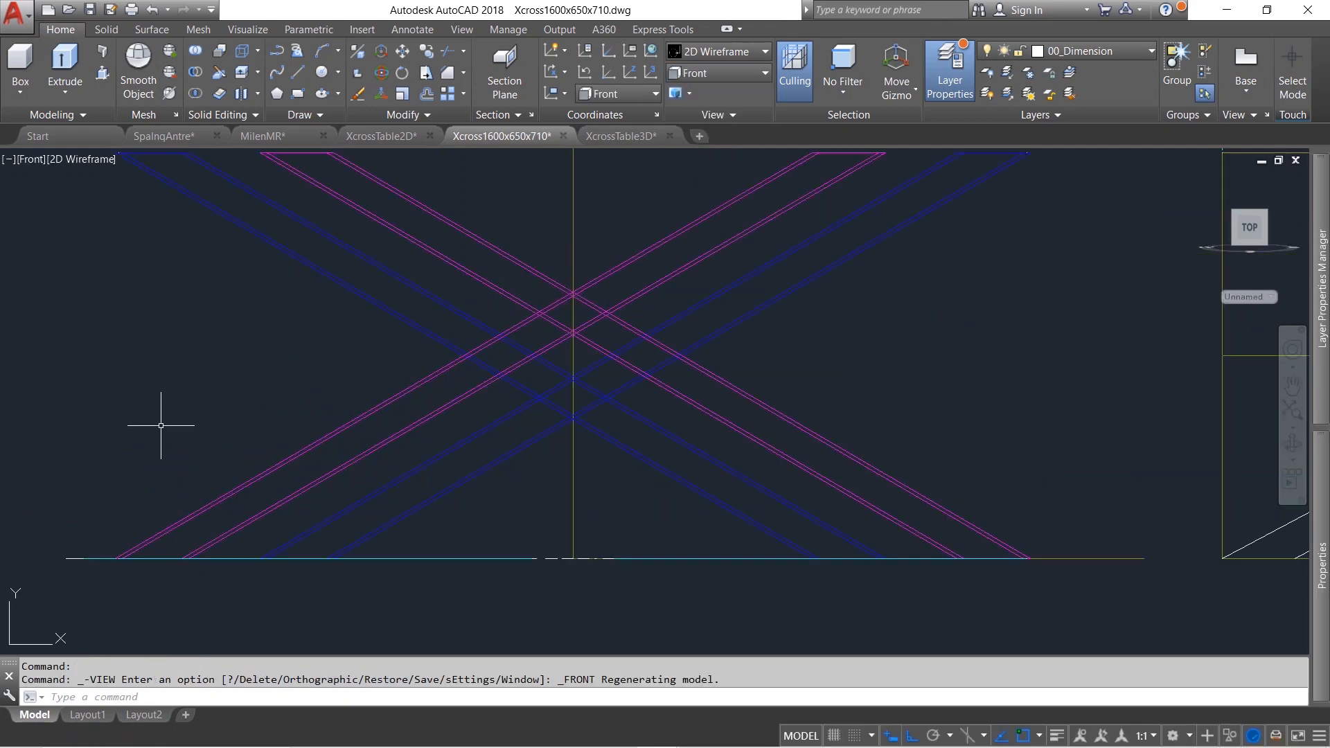
{"action": "type", "text": "li"}
{"action": "key", "text": "Return"}
{"action": "scroll", "coordinate": [119, 543], "scroll_direction": "up", "scroll_amount": 6}
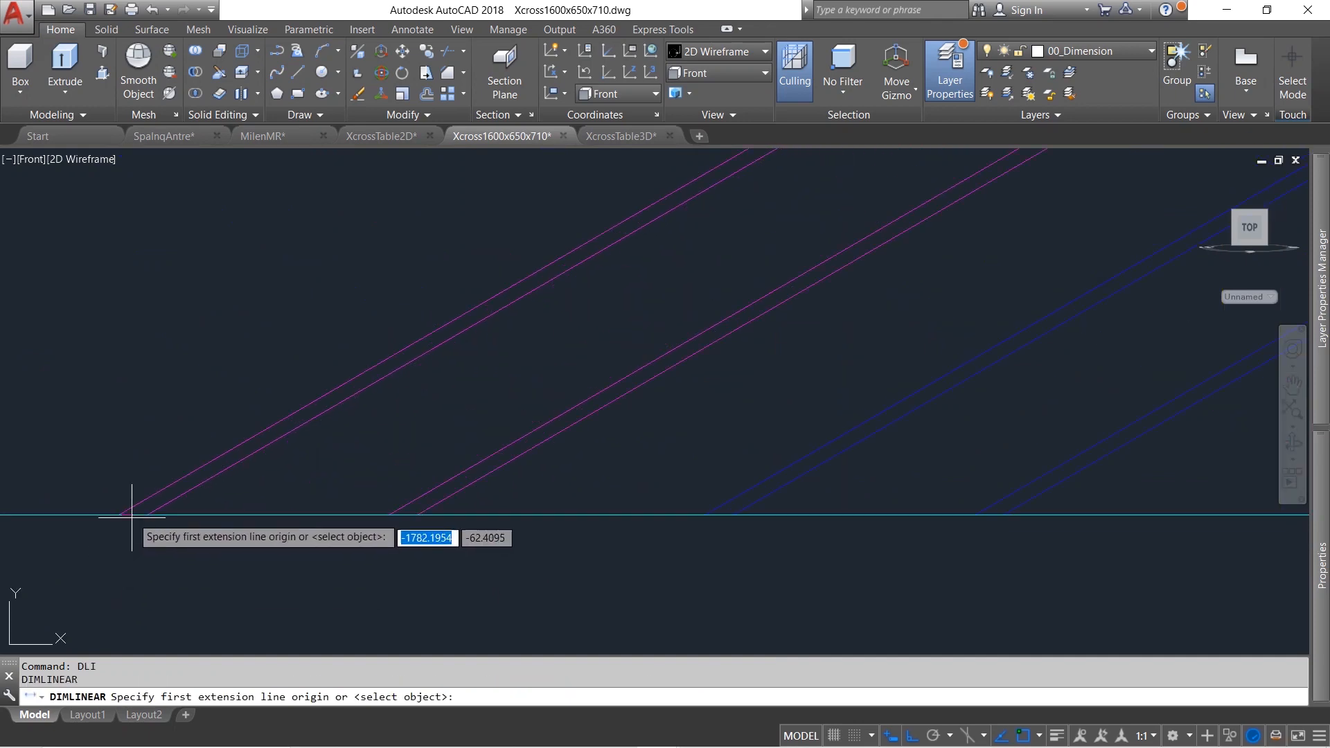
{"action": "left_click", "coordinate": [121, 515]}
{"action": "scroll", "coordinate": [169, 451], "scroll_direction": "down", "scroll_amount": 3}
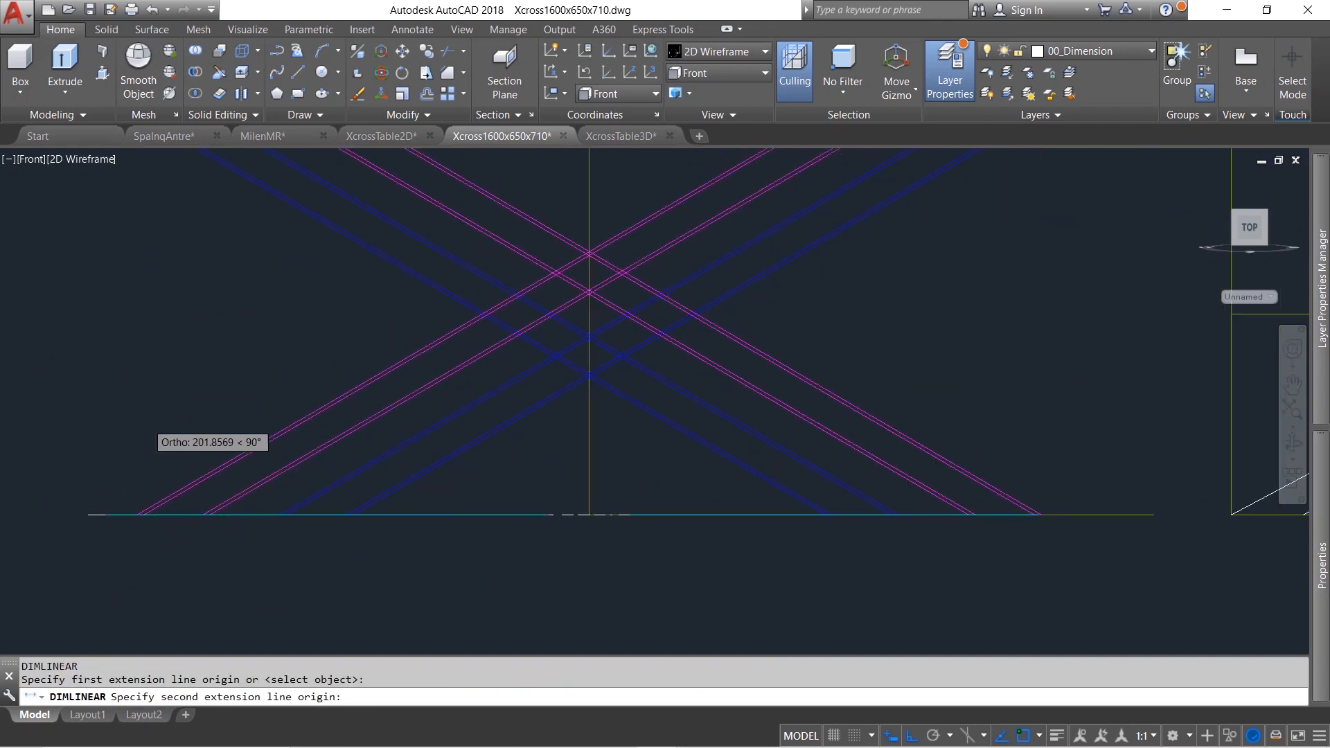
{"action": "scroll", "coordinate": [146, 360], "scroll_direction": "down", "scroll_amount": 2}
{"action": "left_click", "coordinate": [145, 305]}
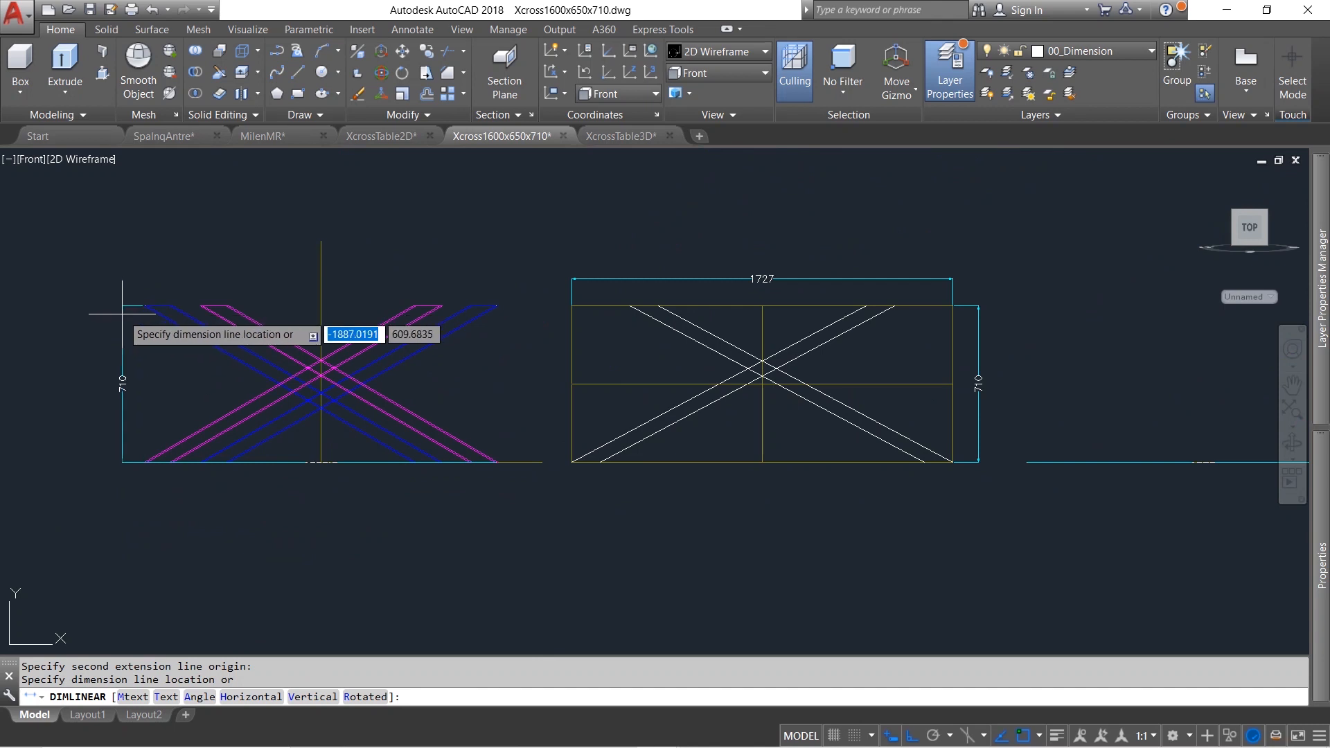
{"action": "left_click", "coordinate": [121, 384]}
Examine in Shaded with Edges how the magenta and blue legs meet at the crossing, orbiting around the whole base and close up
{"action": "left_click", "coordinate": [762, 51]}
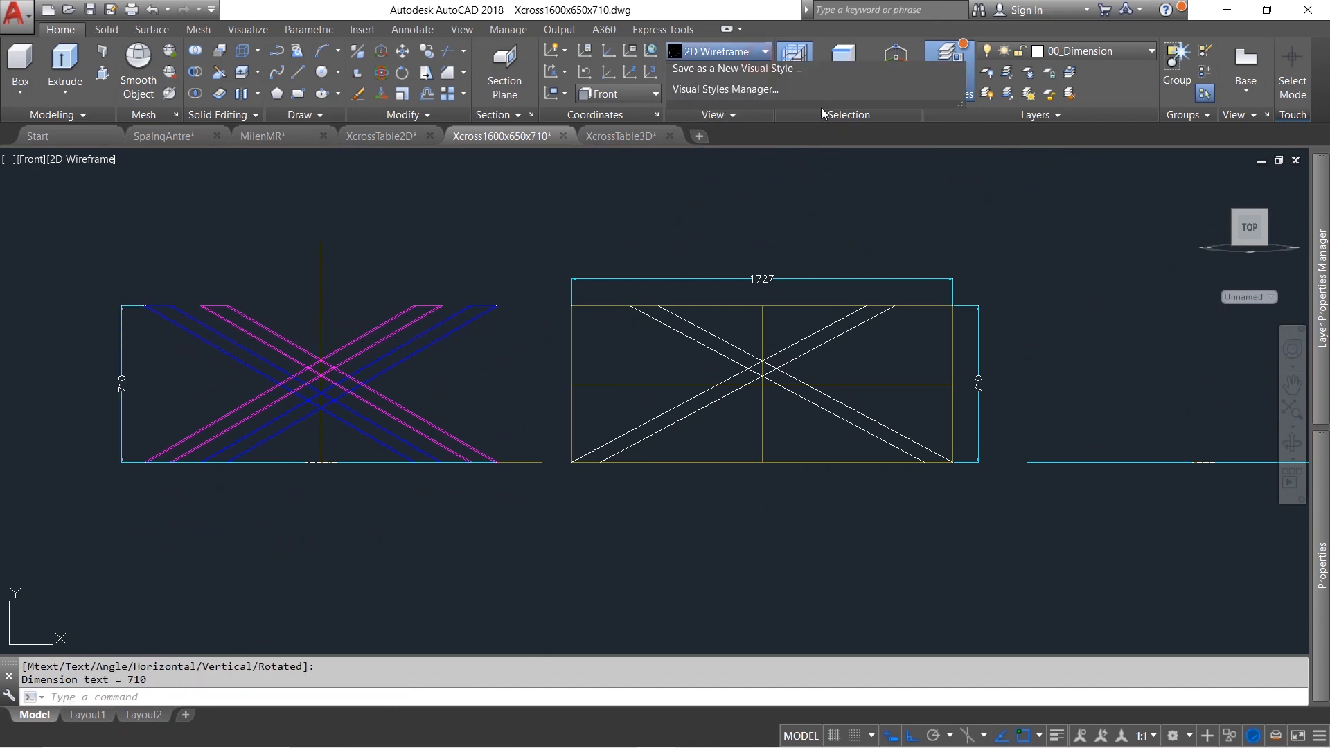
{"action": "left_click", "coordinate": [919, 154]}
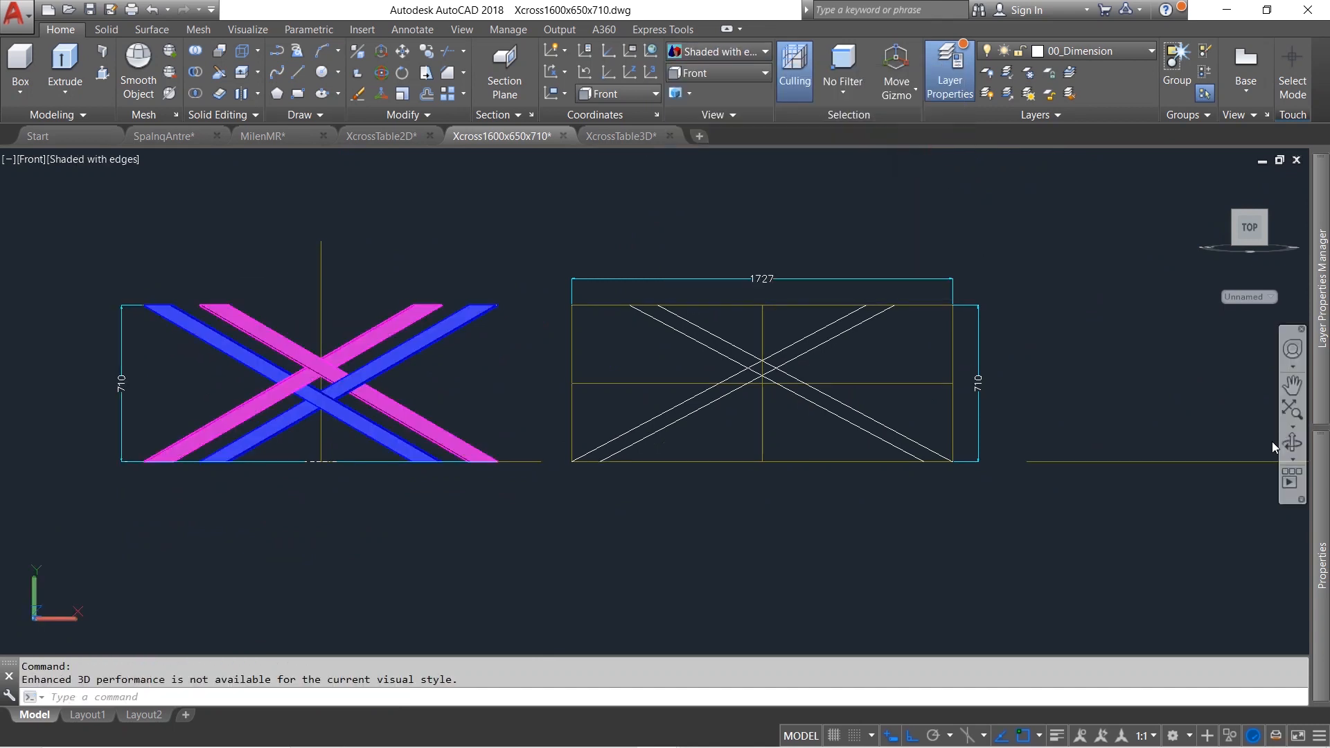
{"action": "left_click", "coordinate": [1292, 443]}
{"action": "left_click_drag", "start_coordinate": [325, 409], "coordinate": [377, 464]}
{"action": "scroll", "coordinate": [195, 554], "scroll_direction": "up", "scroll_amount": 1}
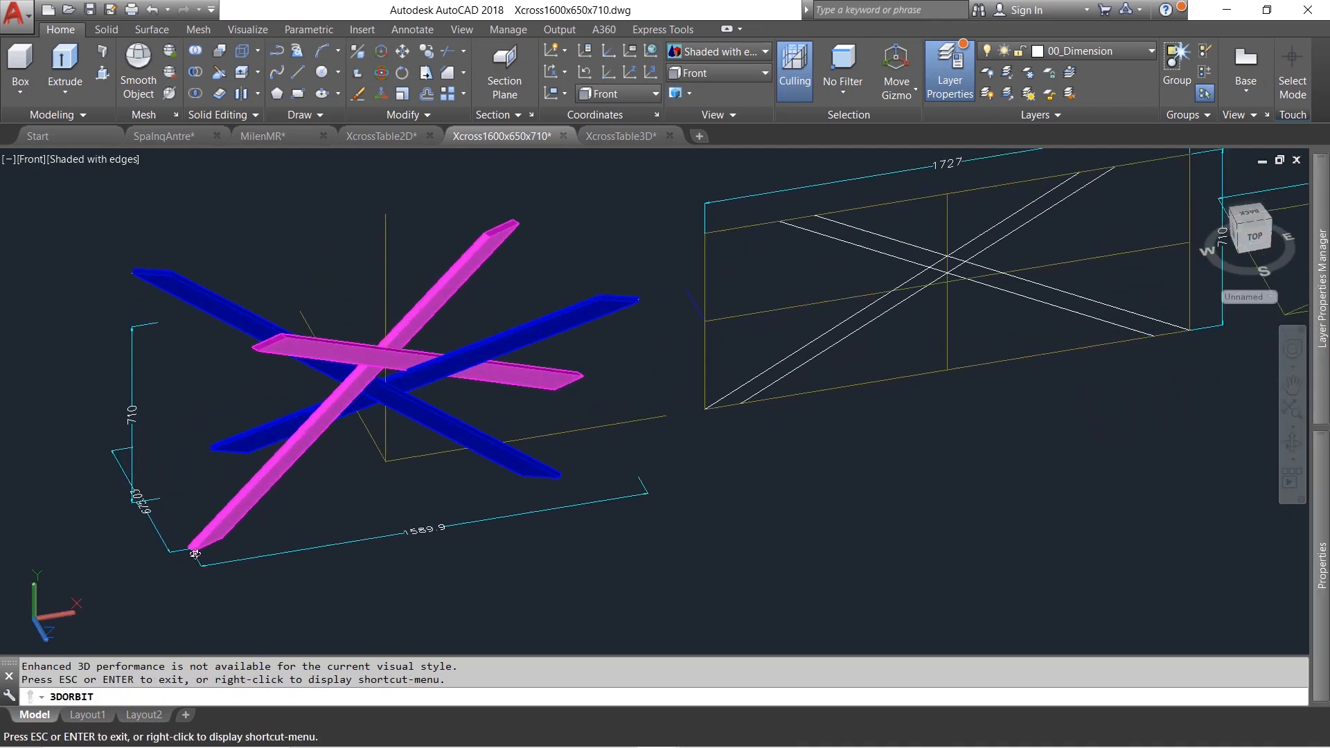
{"action": "scroll", "coordinate": [250, 487], "scroll_direction": "up", "scroll_amount": 1}
{"action": "left_click_drag", "start_coordinate": [258, 483], "coordinate": [235, 474]}
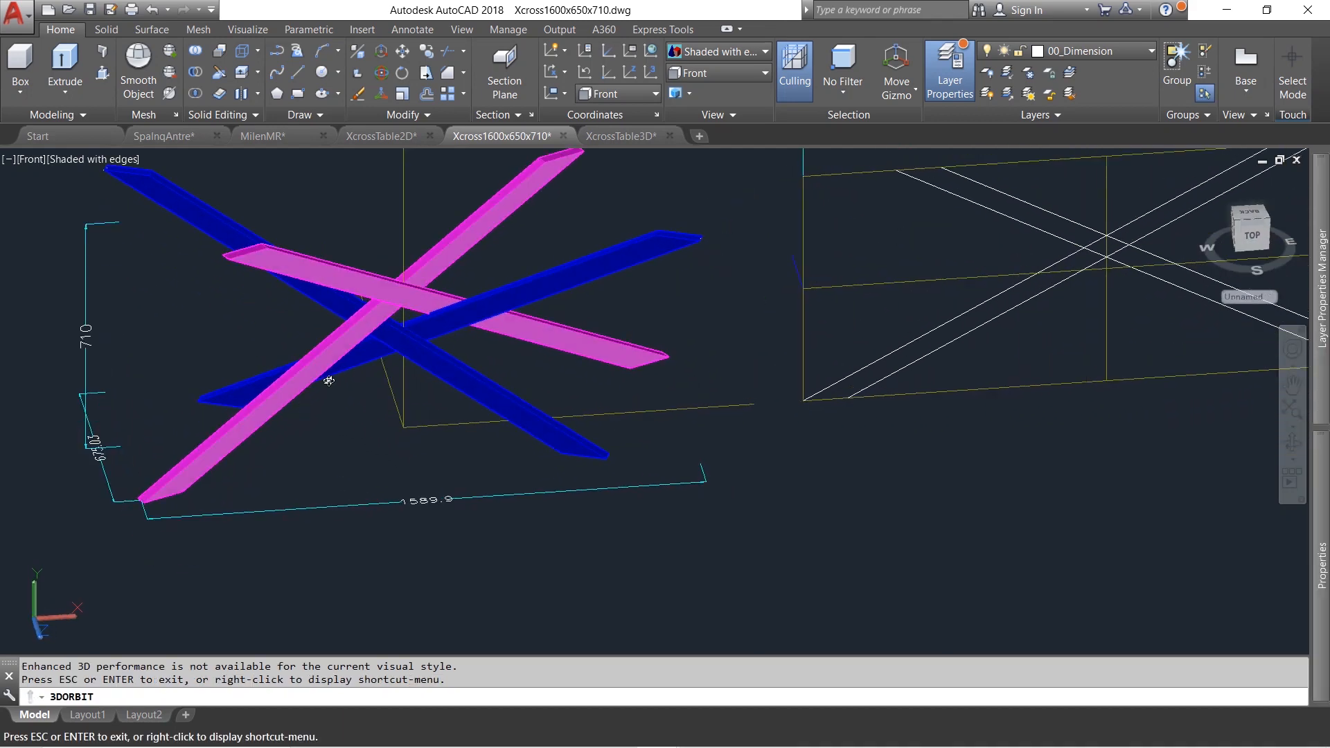
{"action": "scroll", "coordinate": [484, 335], "scroll_direction": "up", "scroll_amount": 1}
{"action": "scroll", "coordinate": [442, 316], "scroll_direction": "up", "scroll_amount": 5}
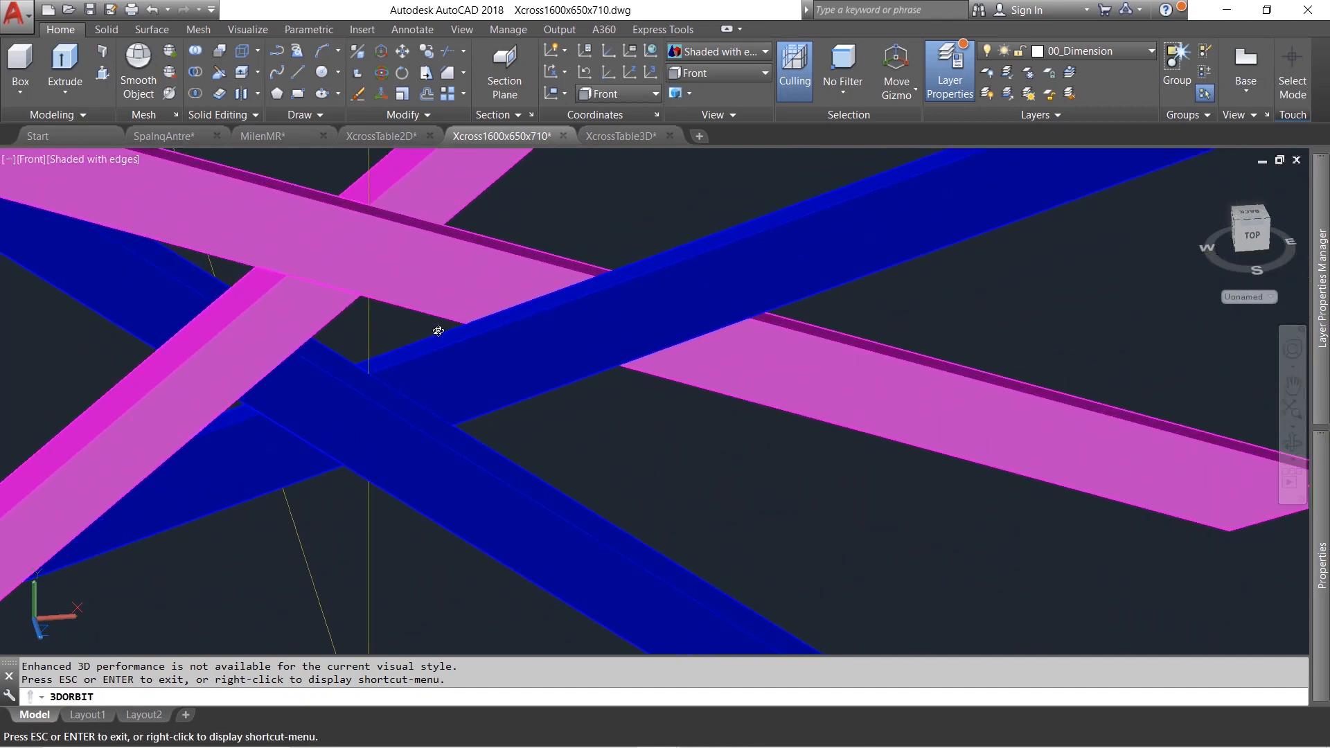
{"action": "mouse_move", "coordinate": [465, 356]}
{"action": "left_mouse_down"}
{"action": "mouse_move", "coordinate": [460, 368]}
{"action": "mouse_move", "coordinate": [461, 351]}
{"action": "left_mouse_up"}
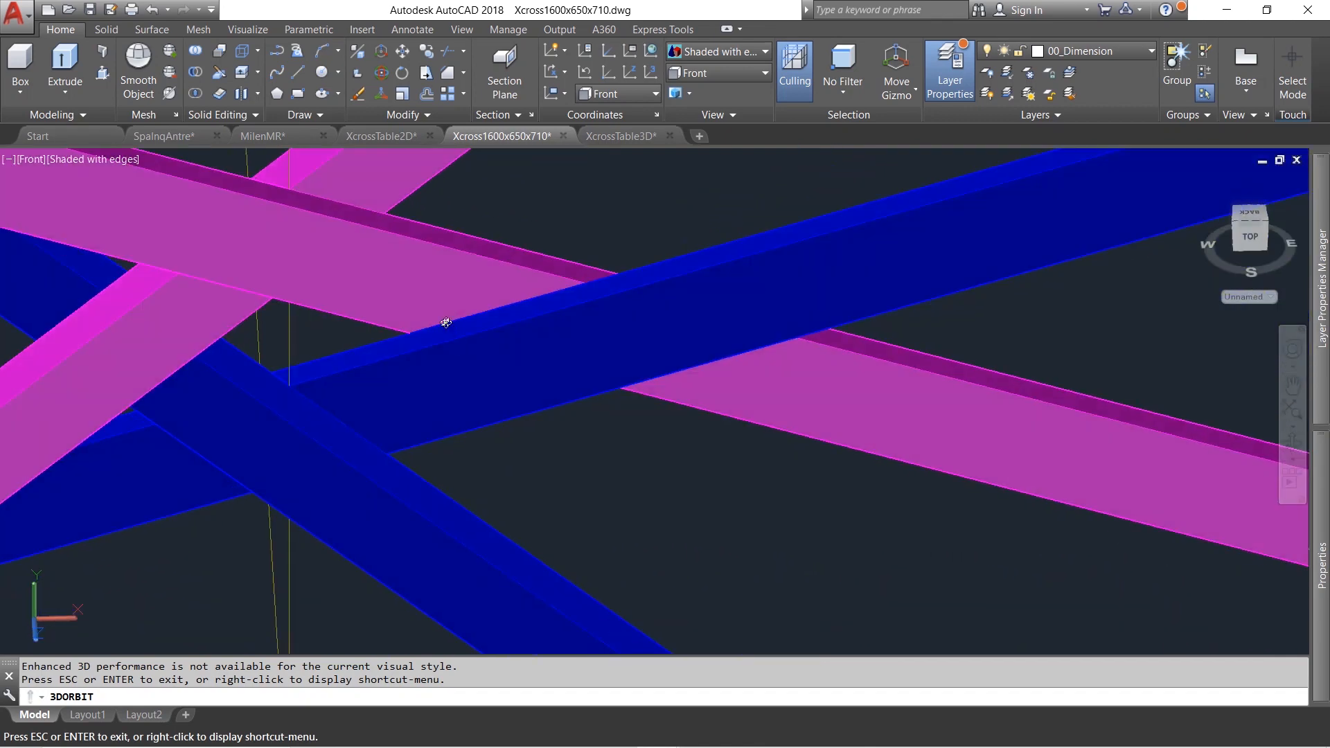
{"action": "scroll", "coordinate": [414, 294], "scroll_direction": "down", "scroll_amount": 1}
{"action": "scroll", "coordinate": [414, 293], "scroll_direction": "down", "scroll_amount": 5}
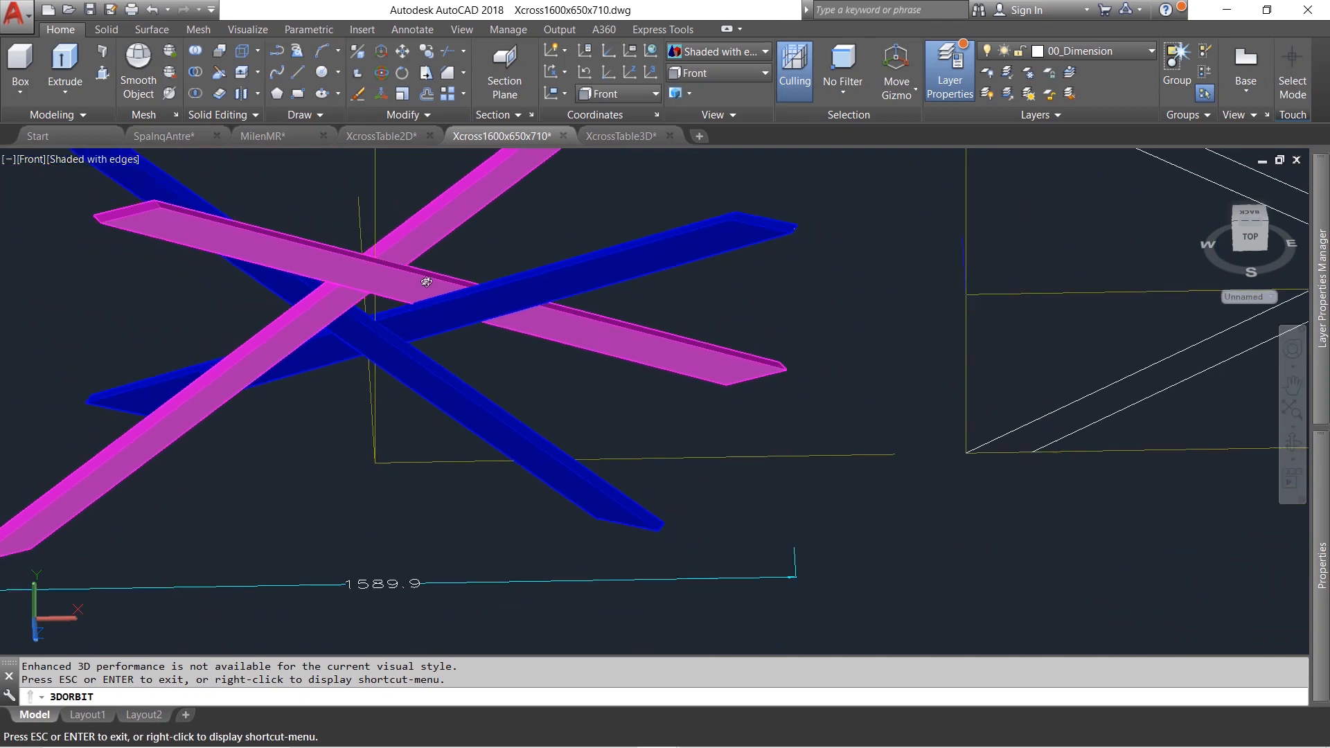
{"action": "middle_click_drag", "start_coordinate": [417, 390], "coordinate": [483, 390]}
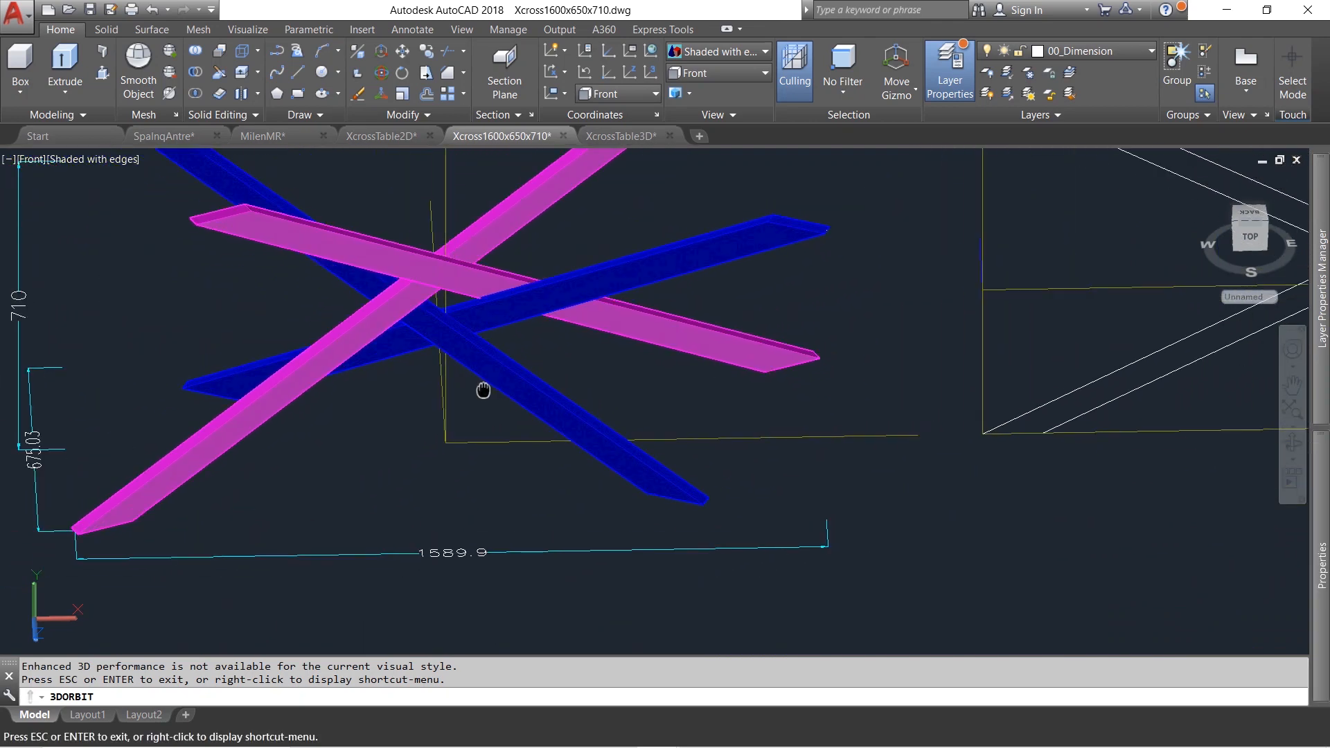